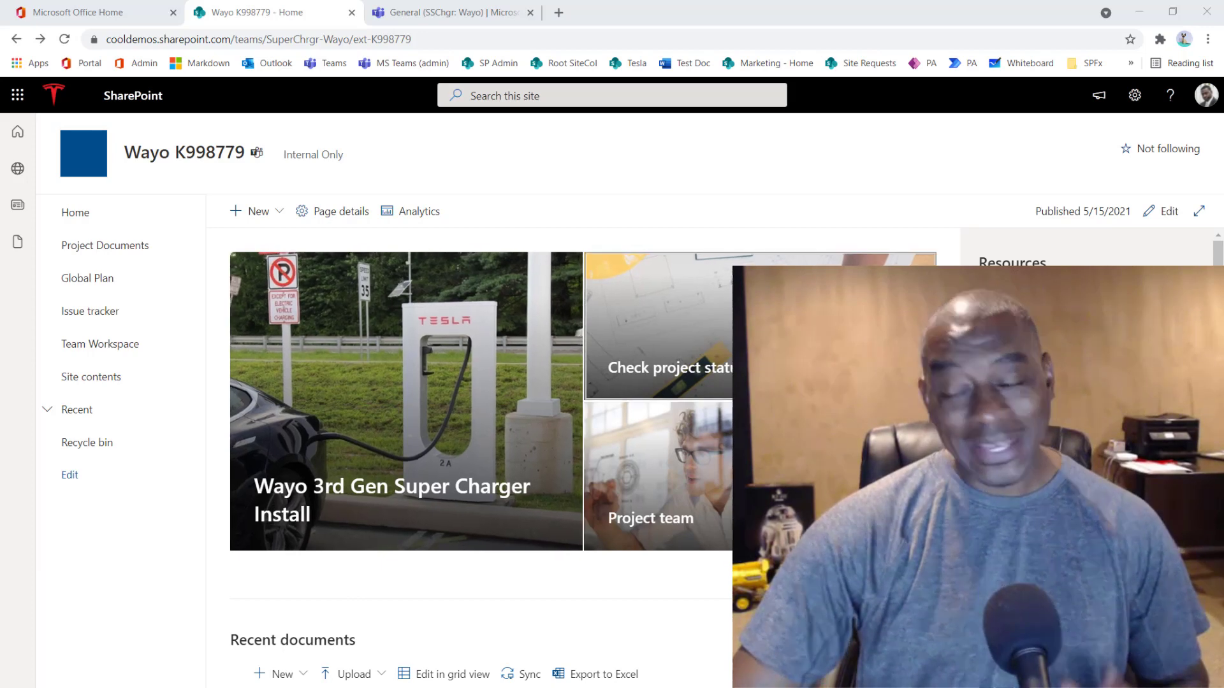
- Review the Wayo K998779 project site's home page down to the Milestones and Budget charts
scroll(827, 388, "down", 5)
scroll(829, 391, "down", 5)
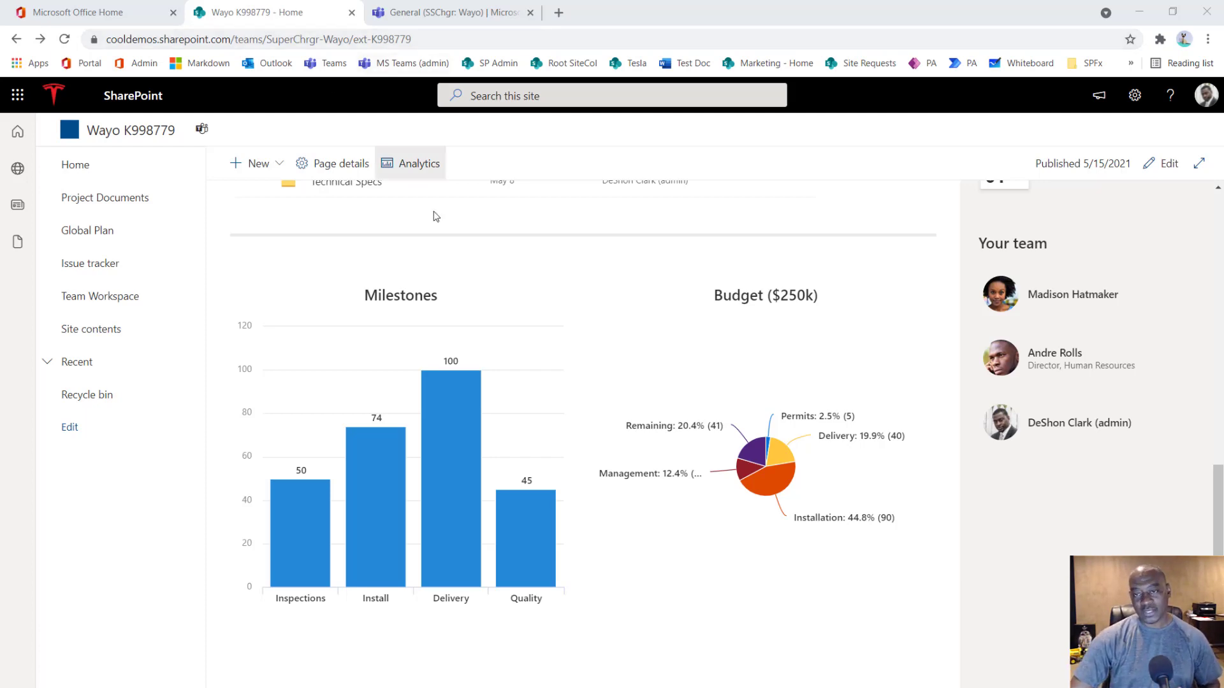
scroll(472, 344, "up", 10)
scroll(478, 339, "up", 1)
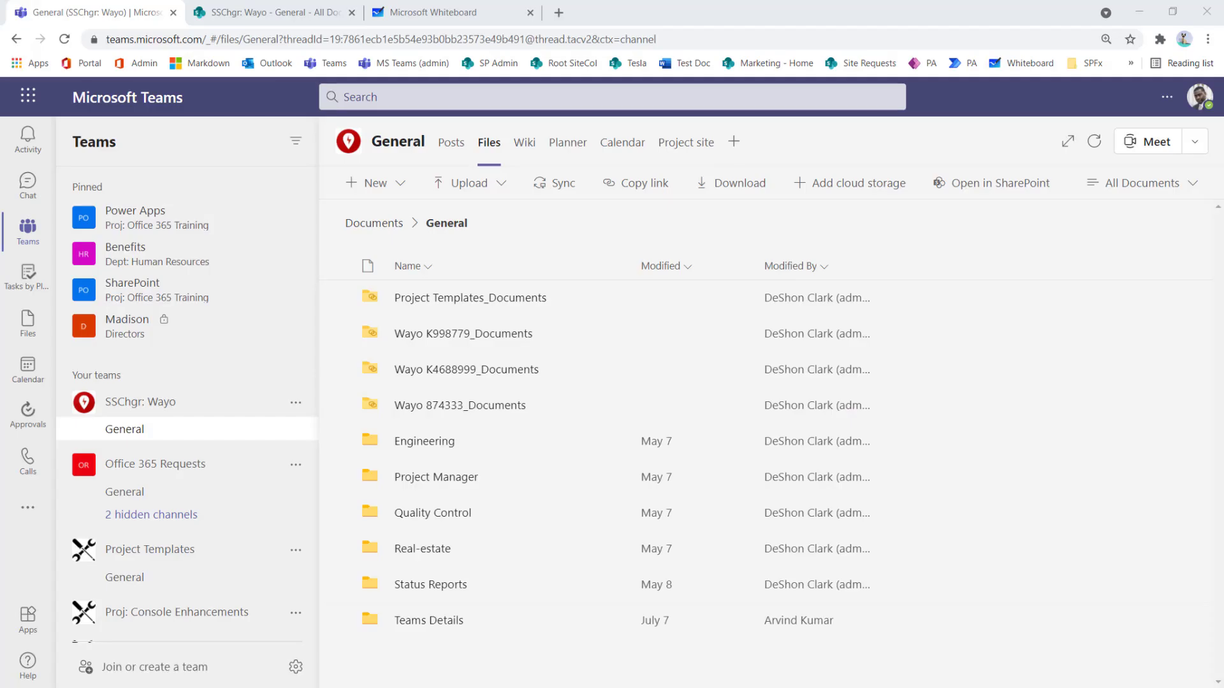
left_click_drag(0, 105, 553, 83)
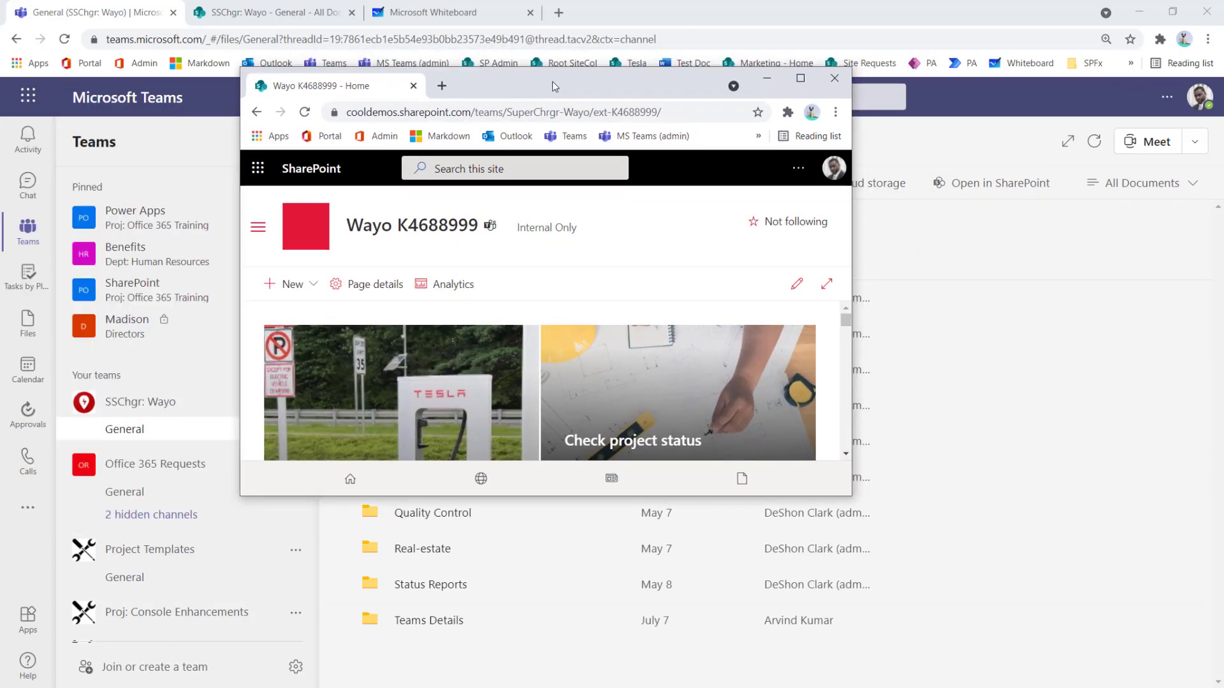
double_click(552, 82)
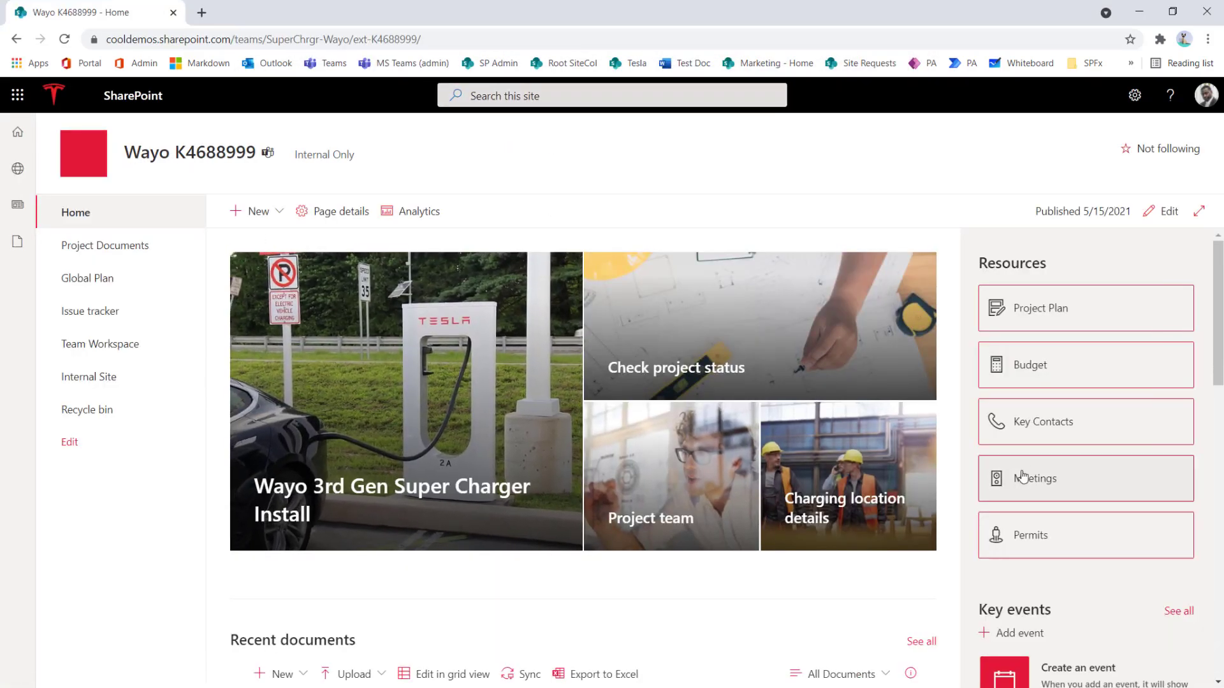
scroll(1025, 457, "down", 3)
scroll(1025, 458, "down", 8)
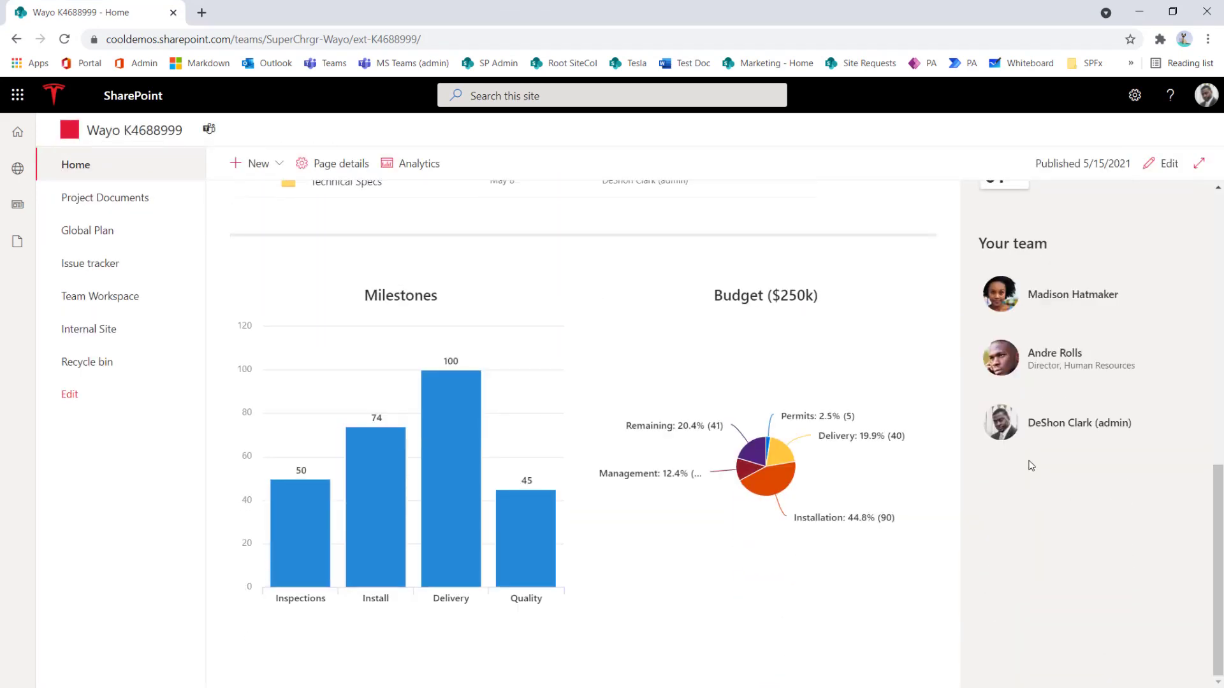
scroll(954, 502, "up", 10)
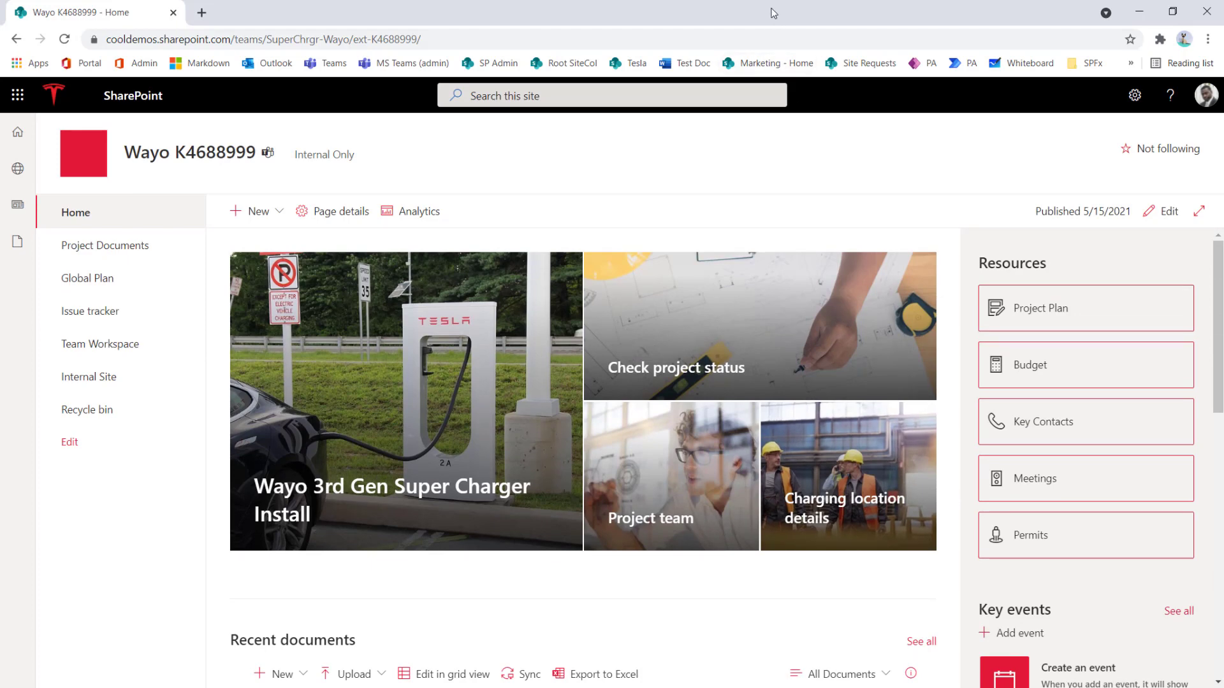
- Switch to the Microsoft Whiteboard canvas and draw a long red vertical dividing line
key("alt+Tab")
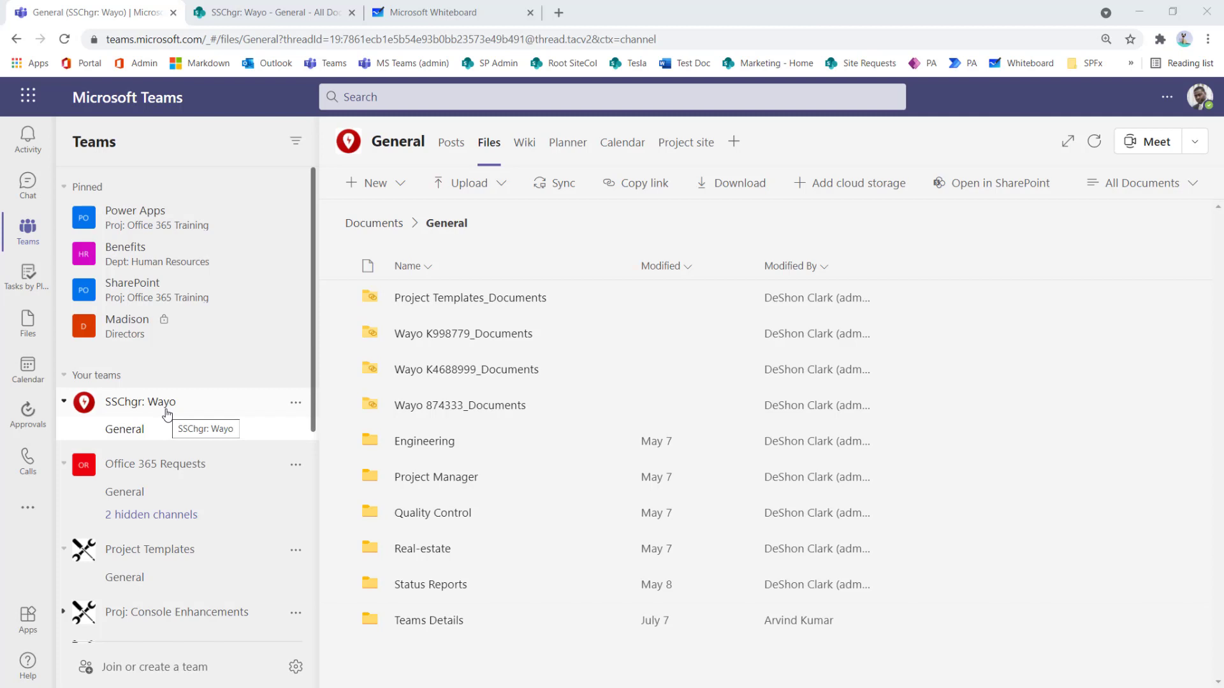
left_click(432, 21)
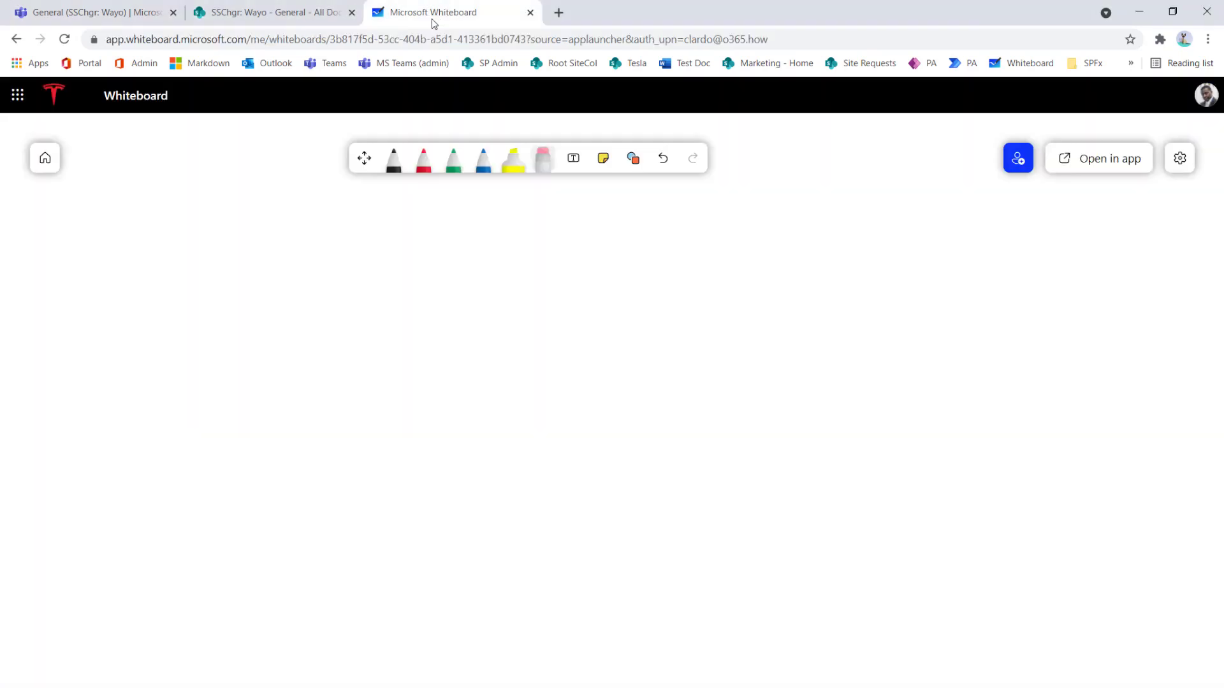
left_click(394, 162)
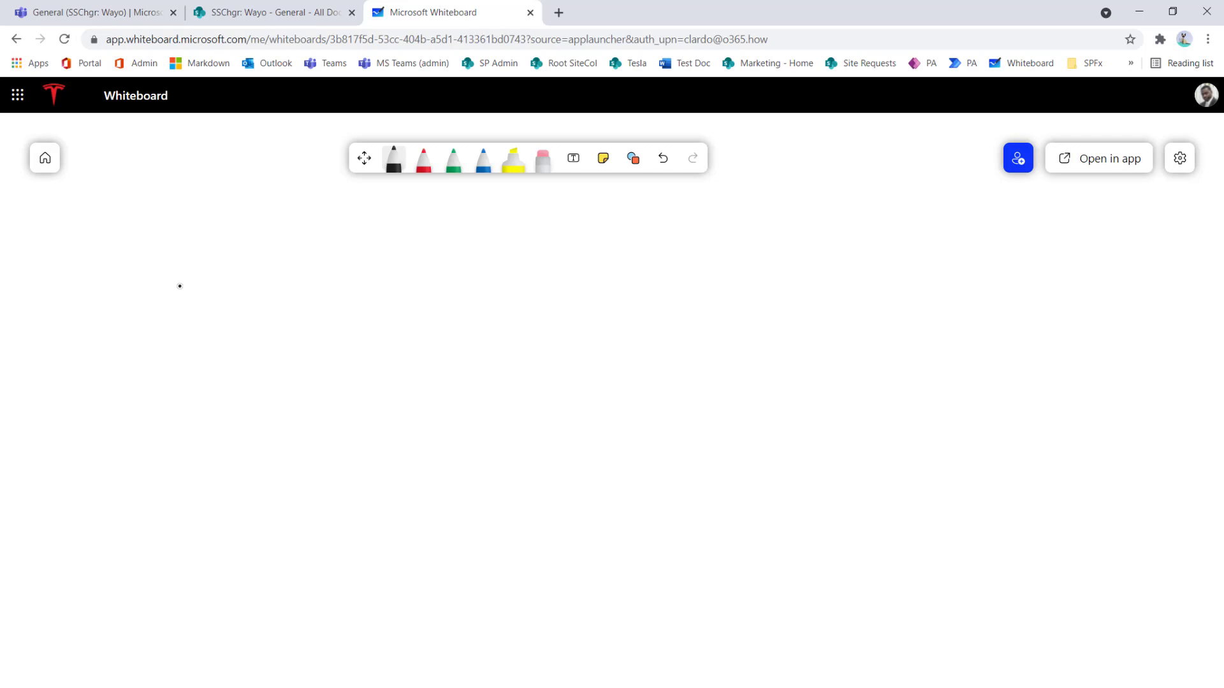
left_click(424, 167)
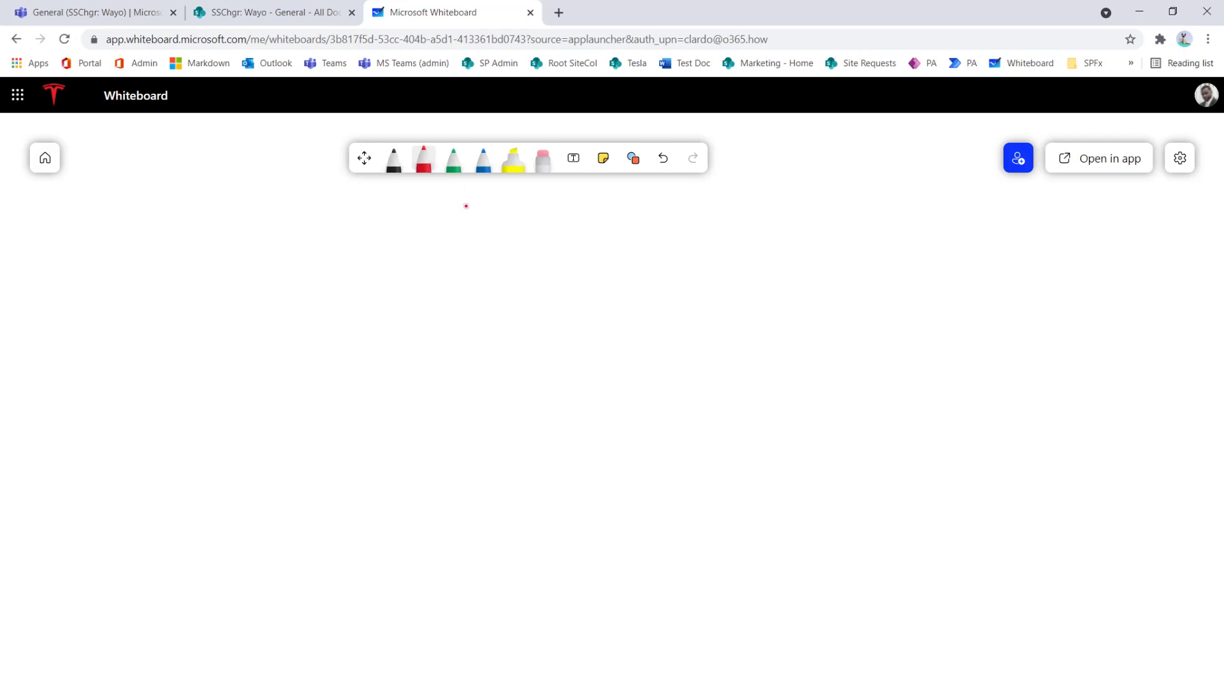
mouse_move(466, 206)
left_mouse_down()
mouse_move(478, 527)
mouse_move(493, 588)
left_mouse_up()
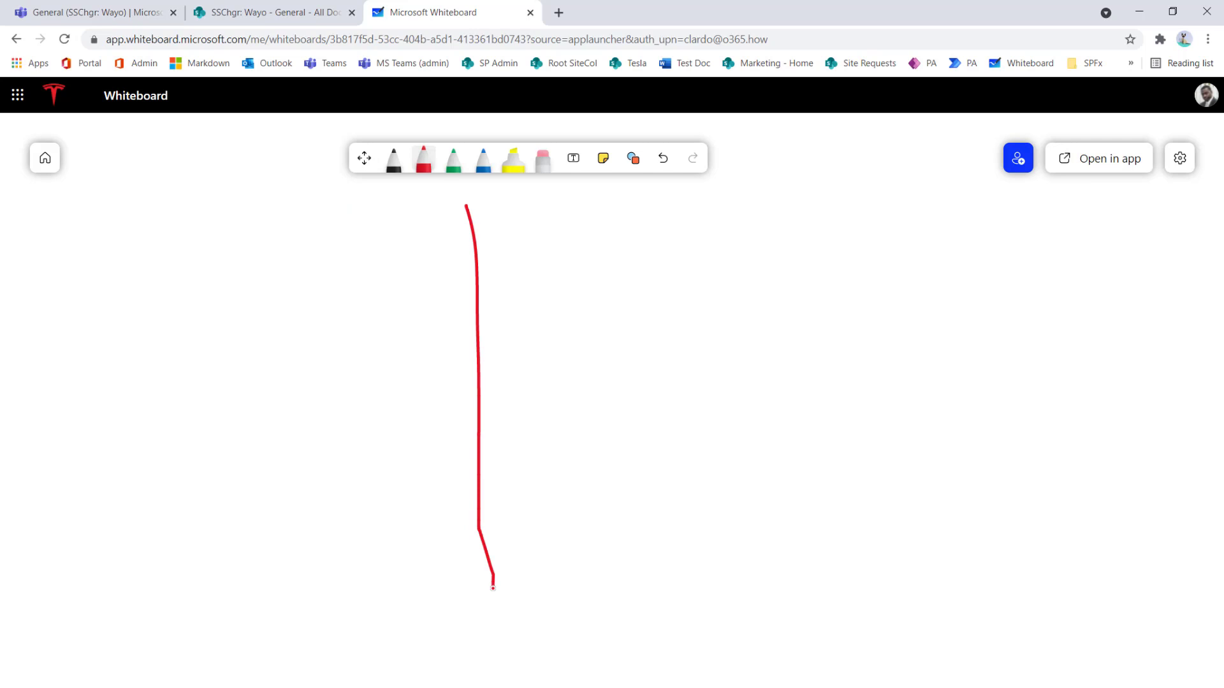
- Draw a large black square left of the red line, with a small black square straddling its right edge
left_click(393, 165)
mouse_move(205, 251)
left_mouse_down()
mouse_move(208, 474)
mouse_move(440, 411)
left_mouse_up()
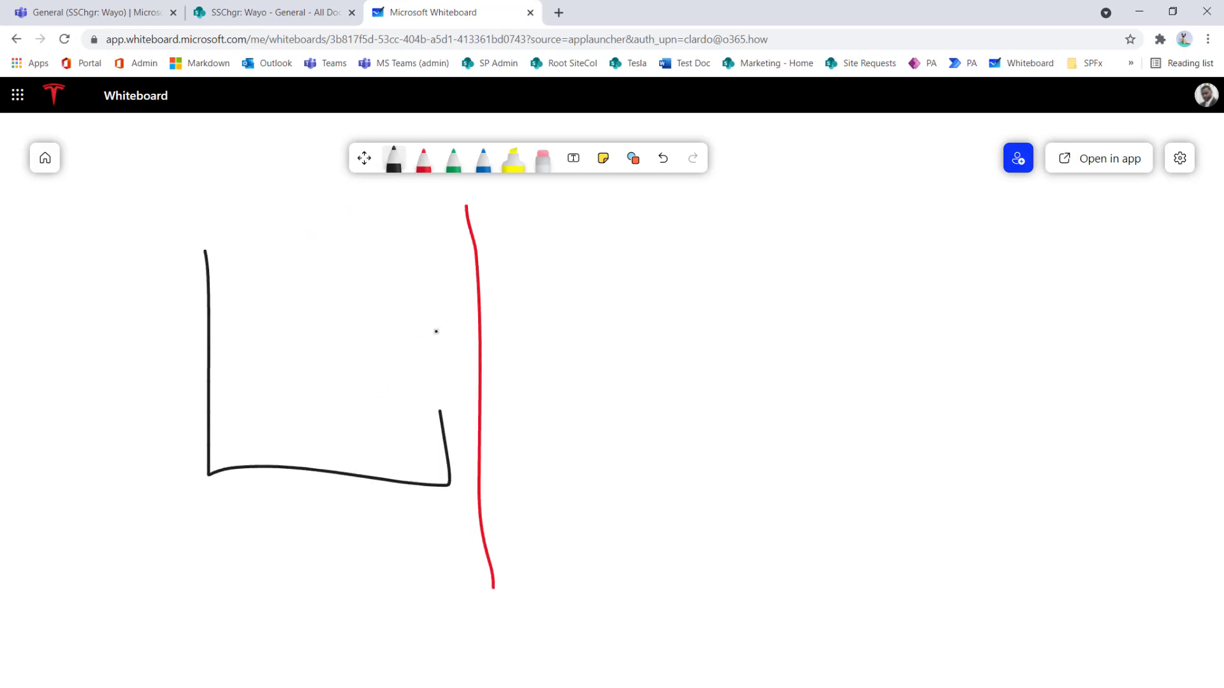
mouse_move(436, 331)
left_mouse_down()
mouse_move(423, 246)
mouse_move(212, 253)
left_mouse_up()
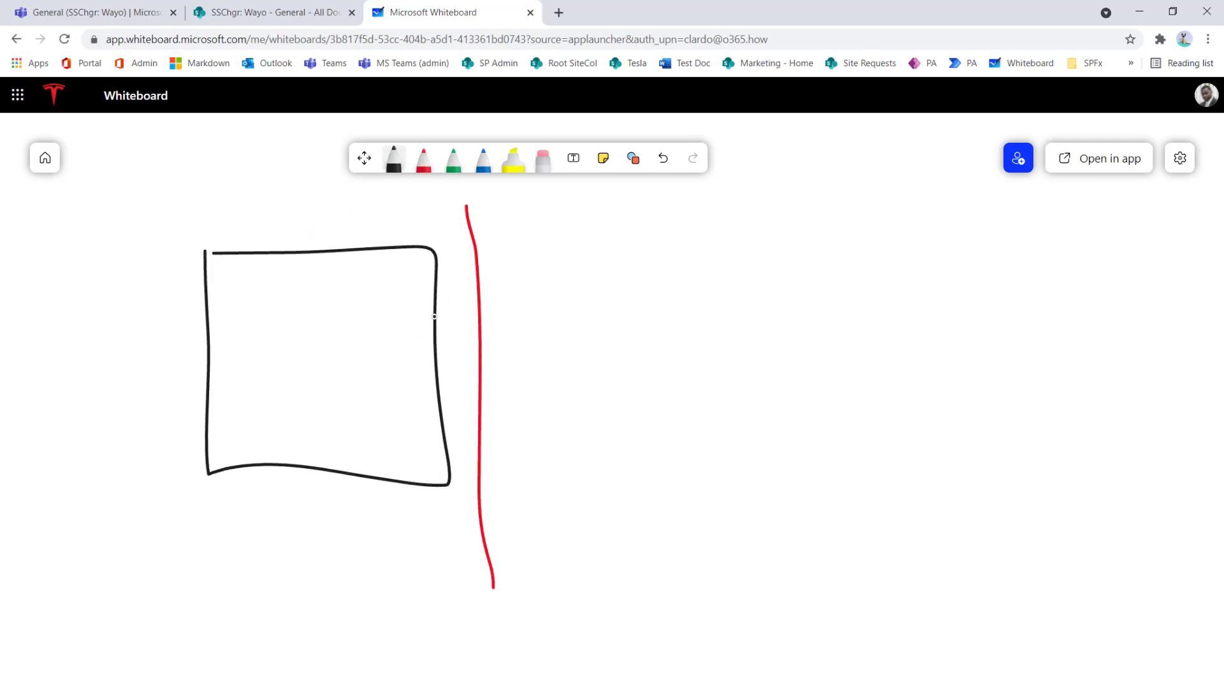
mouse_move(455, 322)
left_mouse_down()
mouse_move(397, 321)
mouse_move(462, 384)
mouse_move(471, 317)
mouse_move(443, 321)
left_mouse_up()
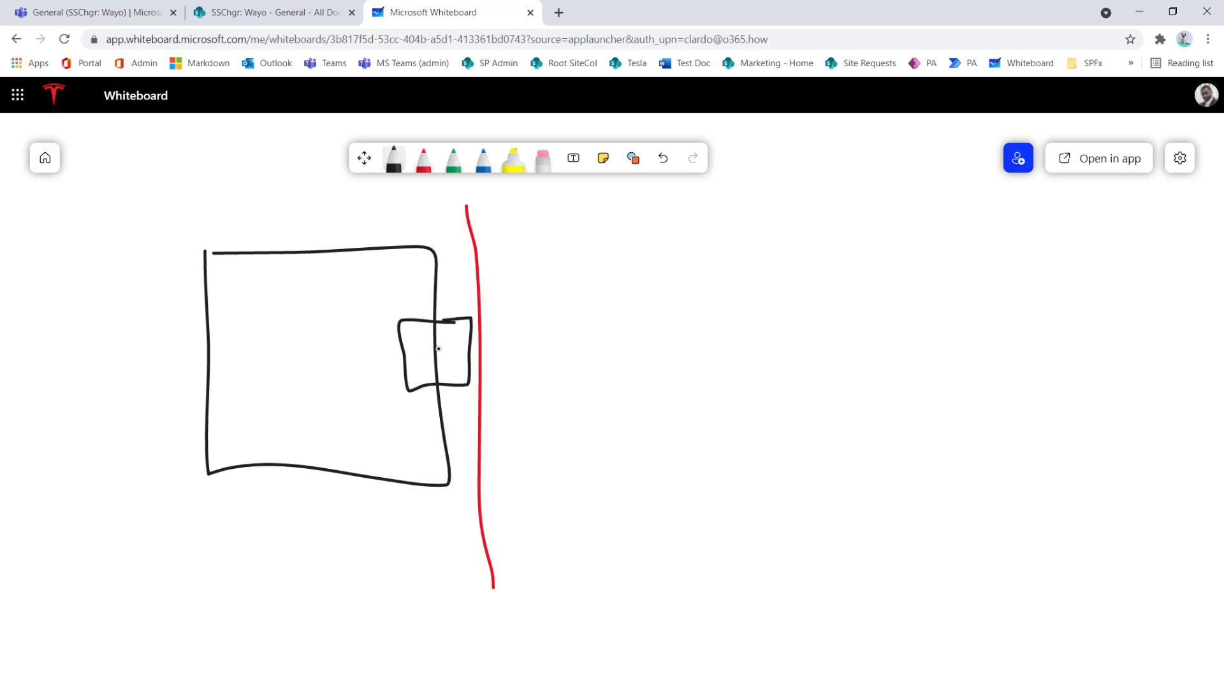
- Draw a green stepped connector from the red line up to a green square on its right side
left_click(453, 163)
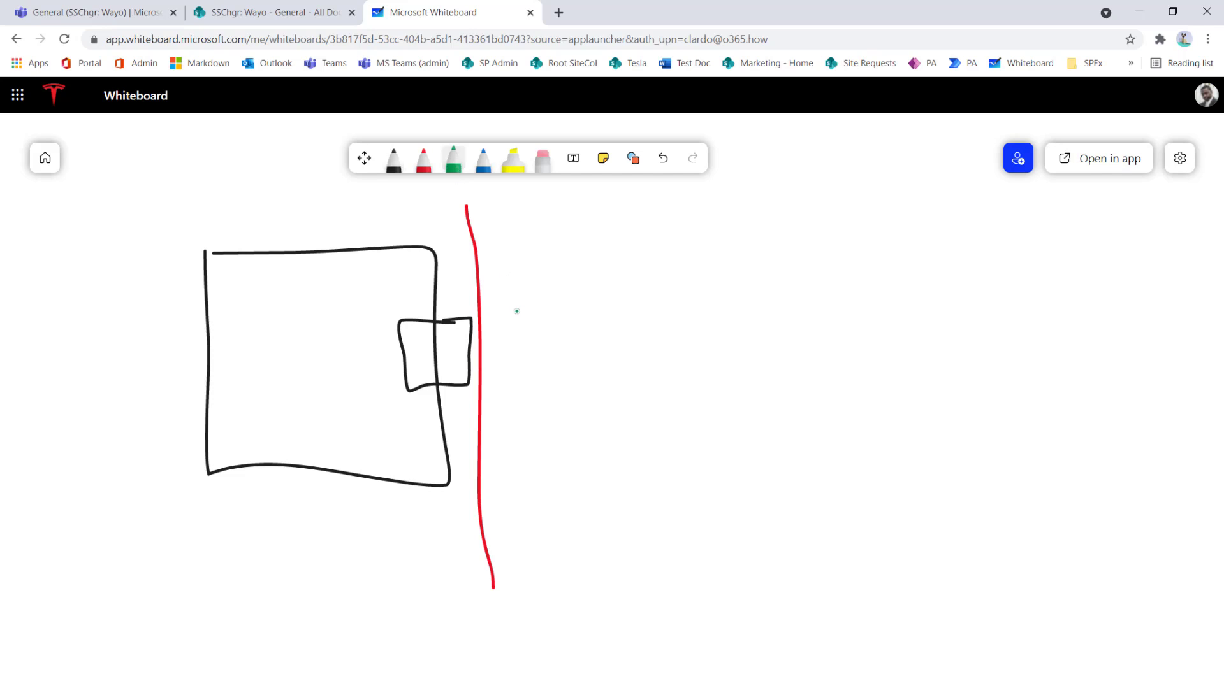
mouse_move(487, 343)
left_mouse_down()
mouse_move(533, 343)
mouse_move(560, 246)
mouse_move(668, 241)
left_mouse_up()
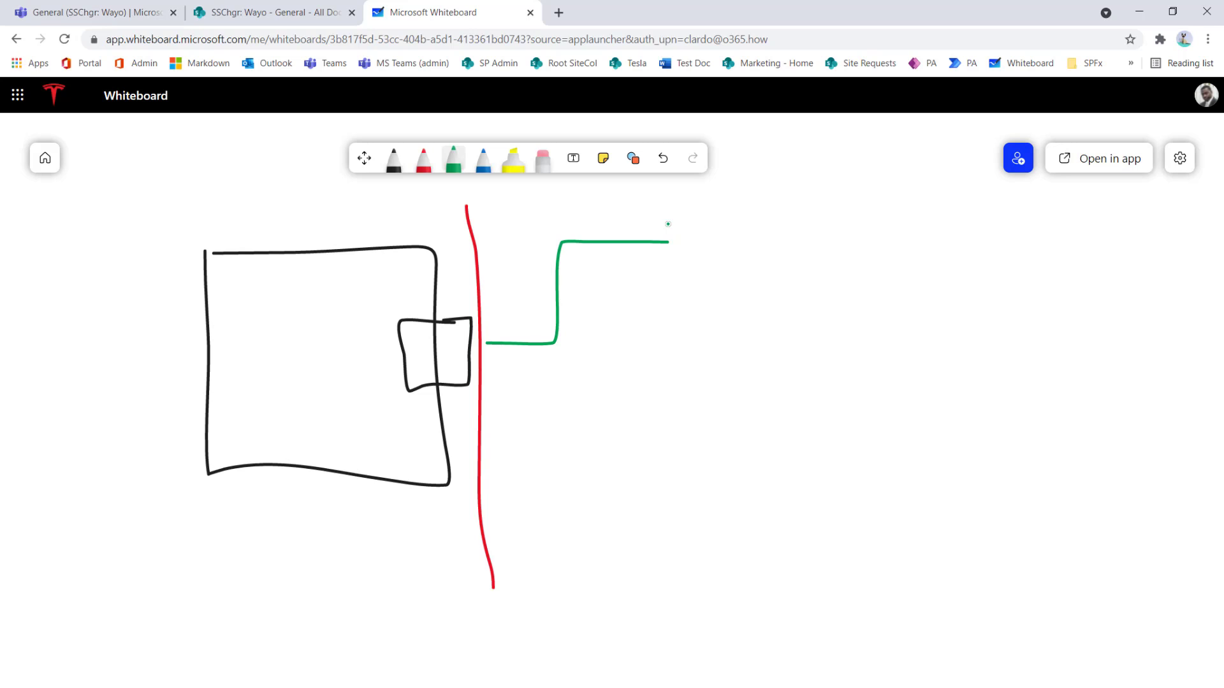
mouse_move(675, 225)
left_mouse_down()
mouse_move(670, 276)
mouse_move(737, 271)
mouse_move(671, 209)
mouse_move(666, 222)
left_mouse_up()
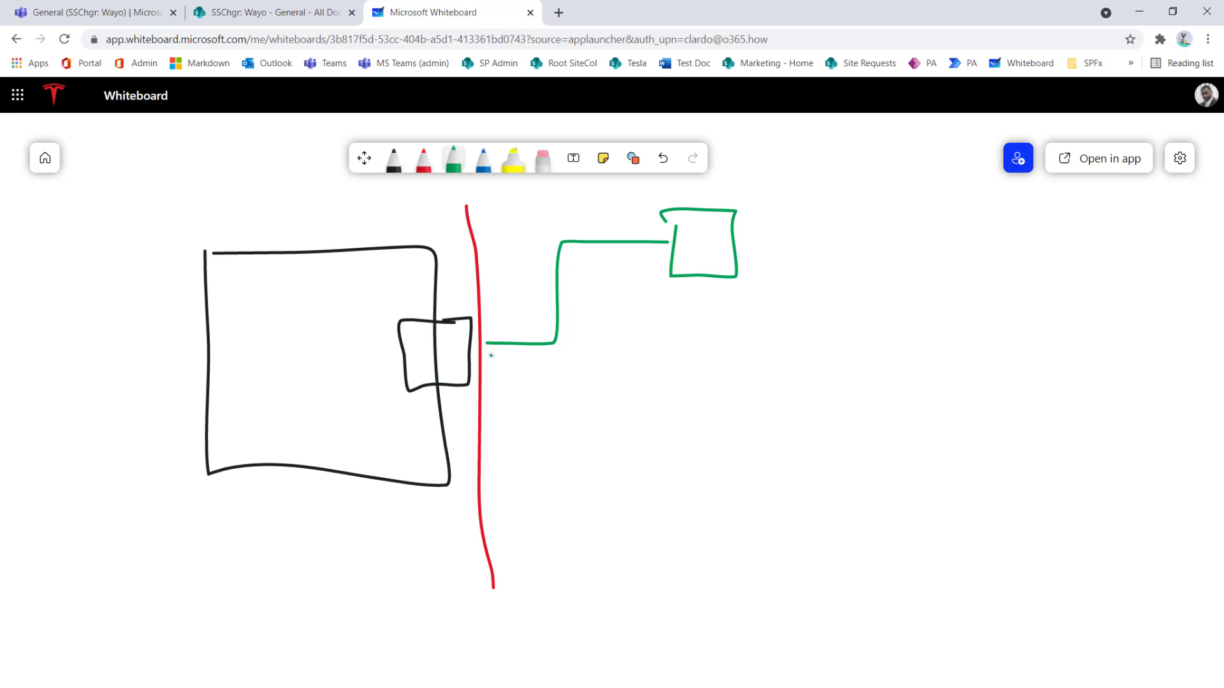
- Draw four blue connectors ending in small boxes below the green square, and outline the boxes with one large blue frame
left_click(483, 158)
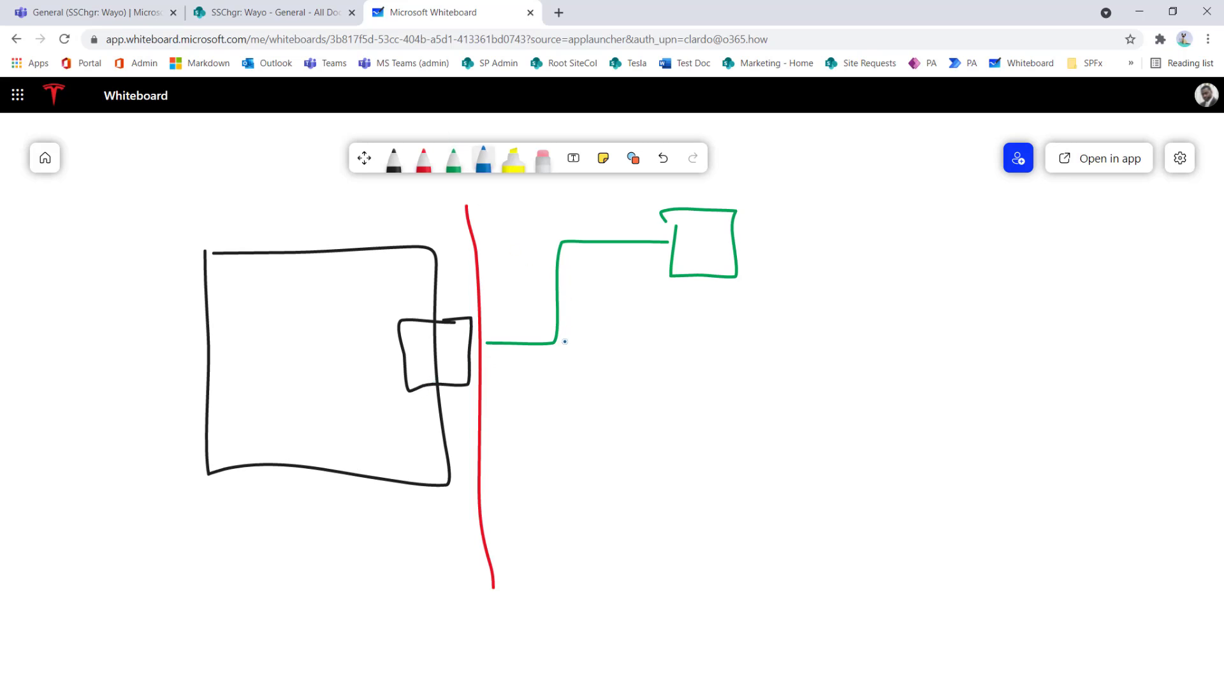
mouse_move(563, 342)
left_mouse_down()
mouse_move(639, 376)
mouse_move(718, 363)
mouse_move(693, 363)
left_mouse_up()
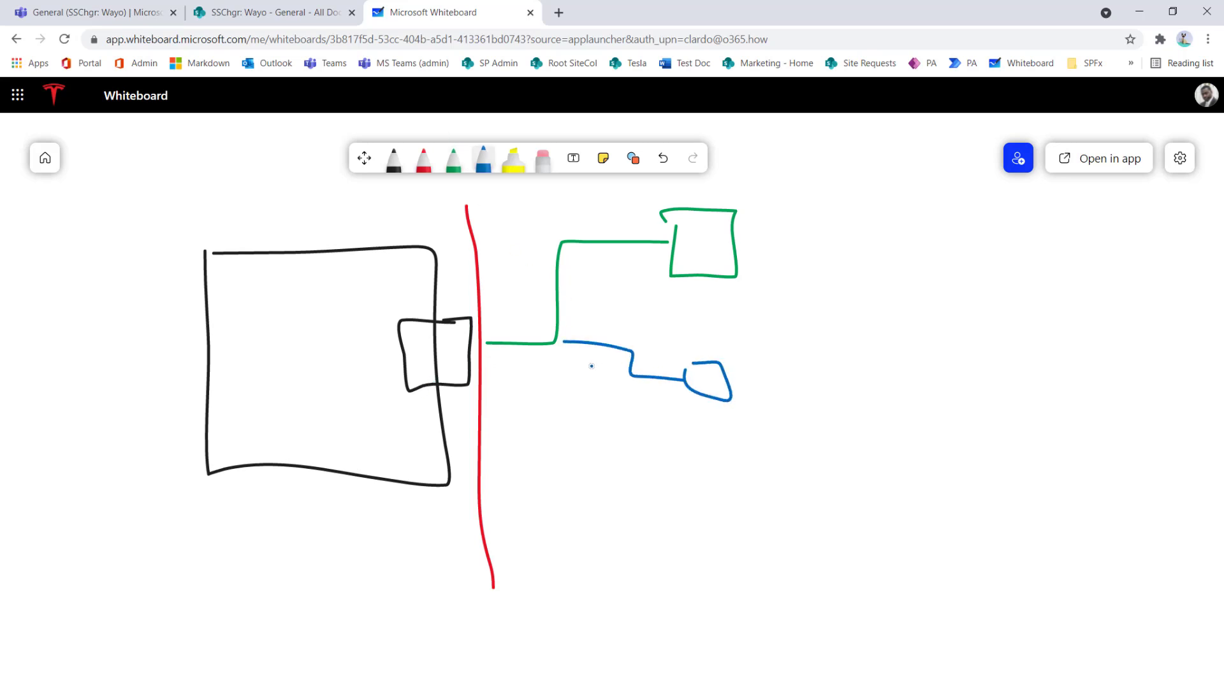
mouse_move(556, 380)
left_mouse_down()
mouse_move(680, 438)
mouse_move(717, 421)
mouse_move(679, 413)
left_mouse_up()
mouse_move(570, 445)
left_mouse_down()
mouse_move(650, 458)
mouse_move(663, 484)
mouse_move(735, 498)
mouse_move(695, 468)
left_mouse_up()
mouse_move(574, 503)
left_mouse_down()
mouse_move(727, 548)
mouse_move(702, 518)
left_mouse_up()
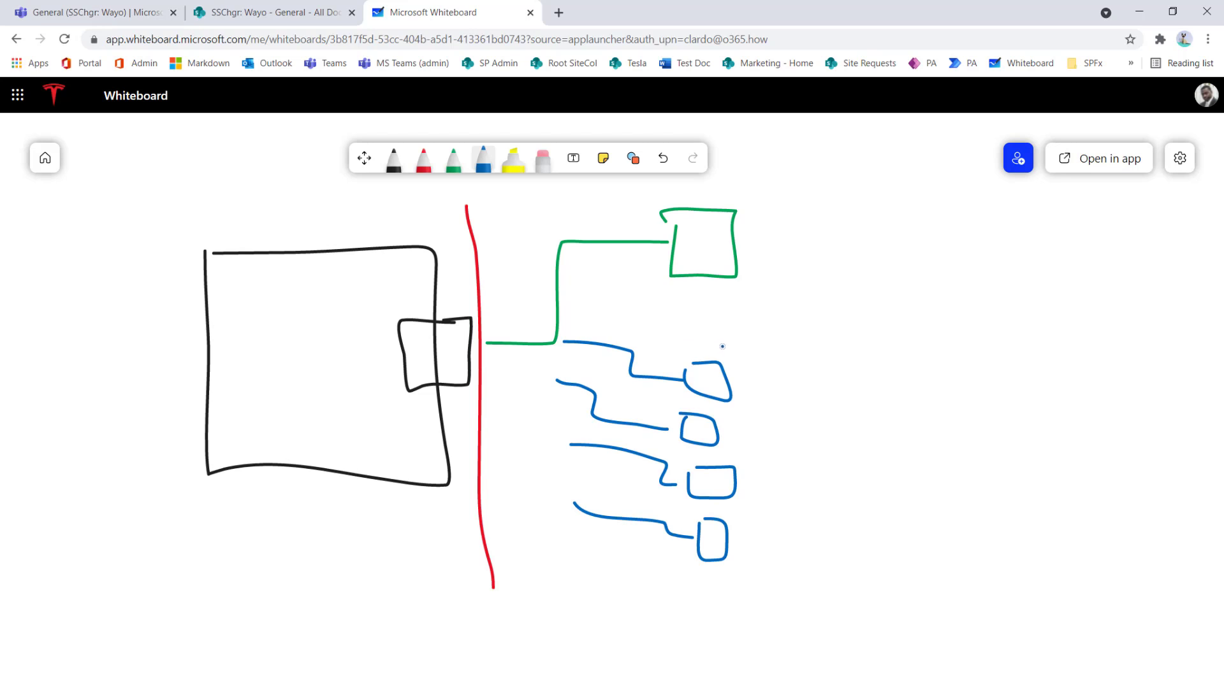
mouse_move(763, 344)
left_mouse_down()
mouse_move(656, 333)
mouse_move(647, 478)
mouse_move(797, 603)
mouse_move(801, 425)
mouse_move(761, 343)
left_mouse_up()
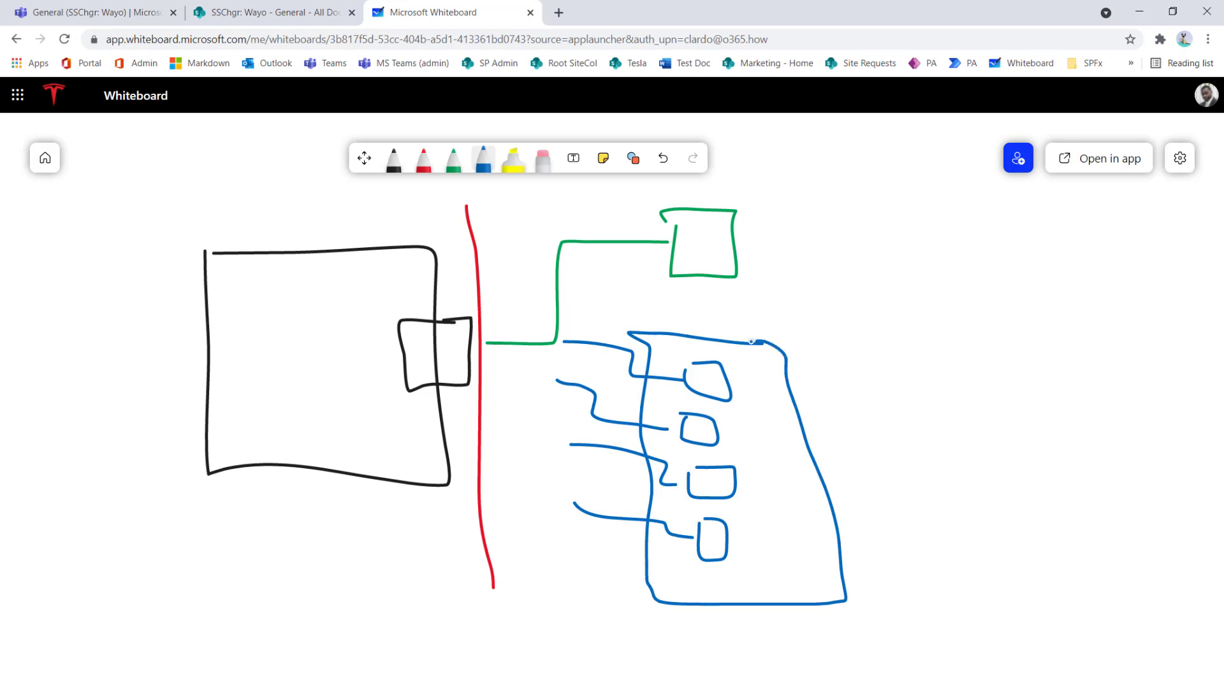
- Add short blue marks on the green square's right edge and beside the upper two small blue boxes
left_click_drag(727, 228, 750, 242)
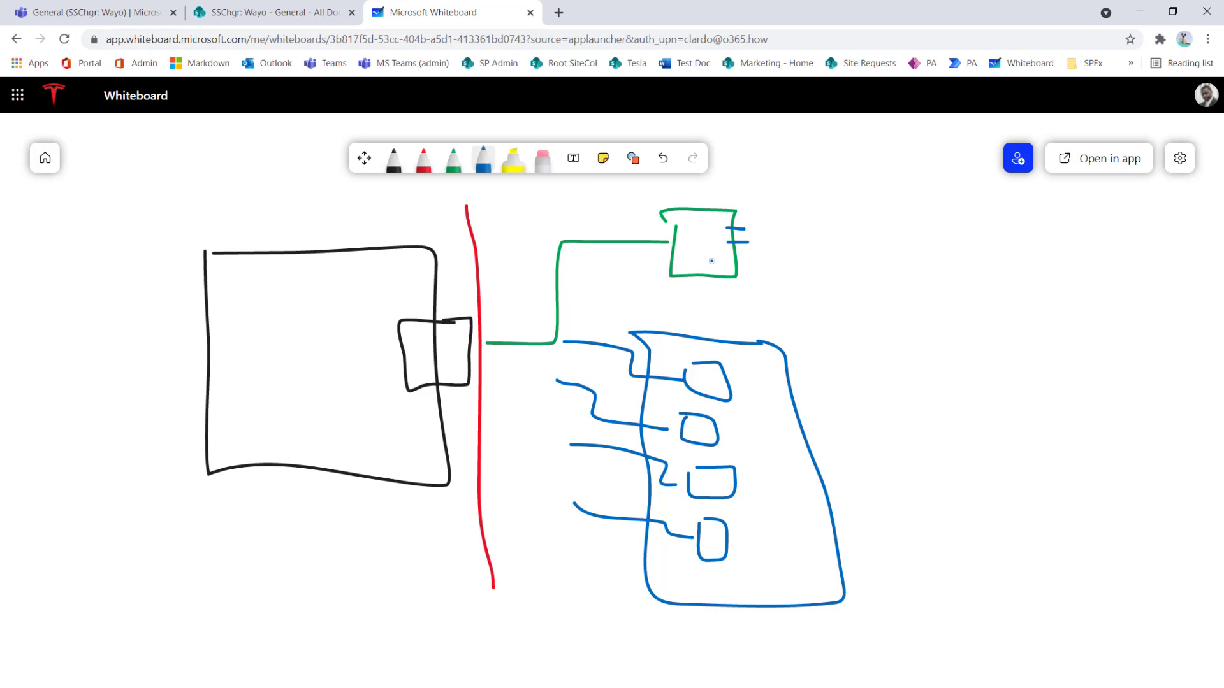
mouse_move(723, 431)
left_mouse_down()
mouse_move(735, 445)
mouse_move(722, 445)
left_mouse_up()
left_click_drag(718, 357, 734, 358)
- Recolor the blue pen purple and draw a large square with a small box on its right edge in an empty area below
left_click(364, 157)
left_click_drag(161, 604, 160, 144)
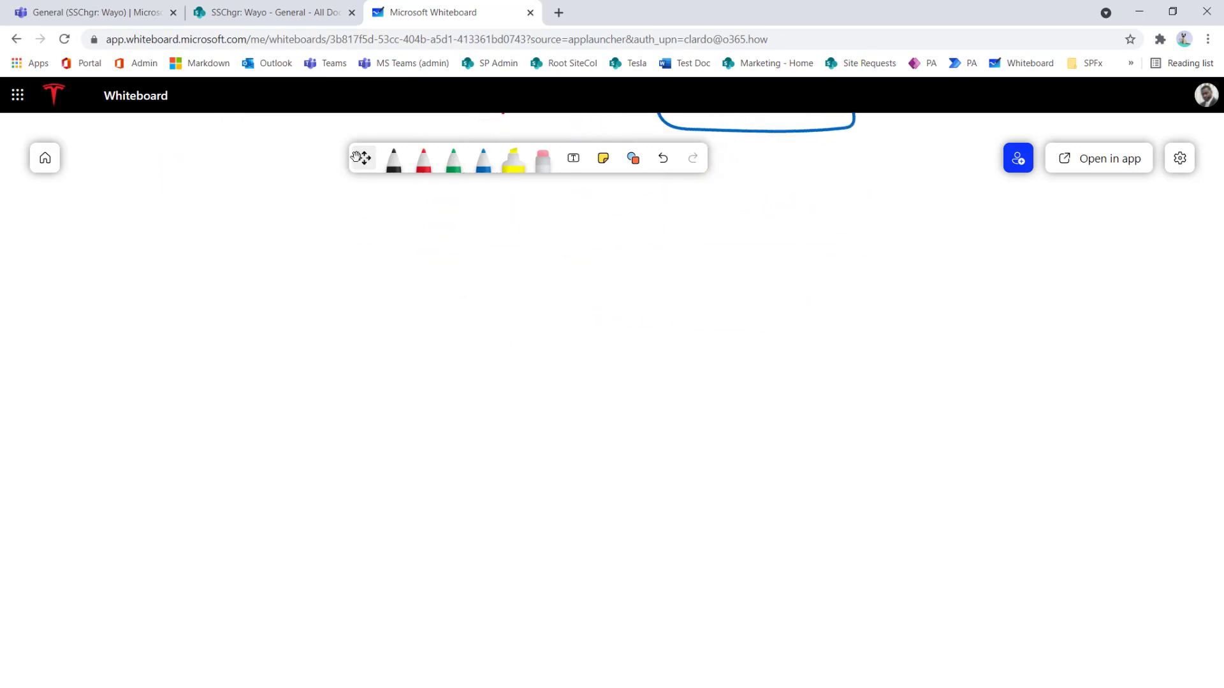
right_click(483, 169)
left_click(481, 169)
left_click(483, 170)
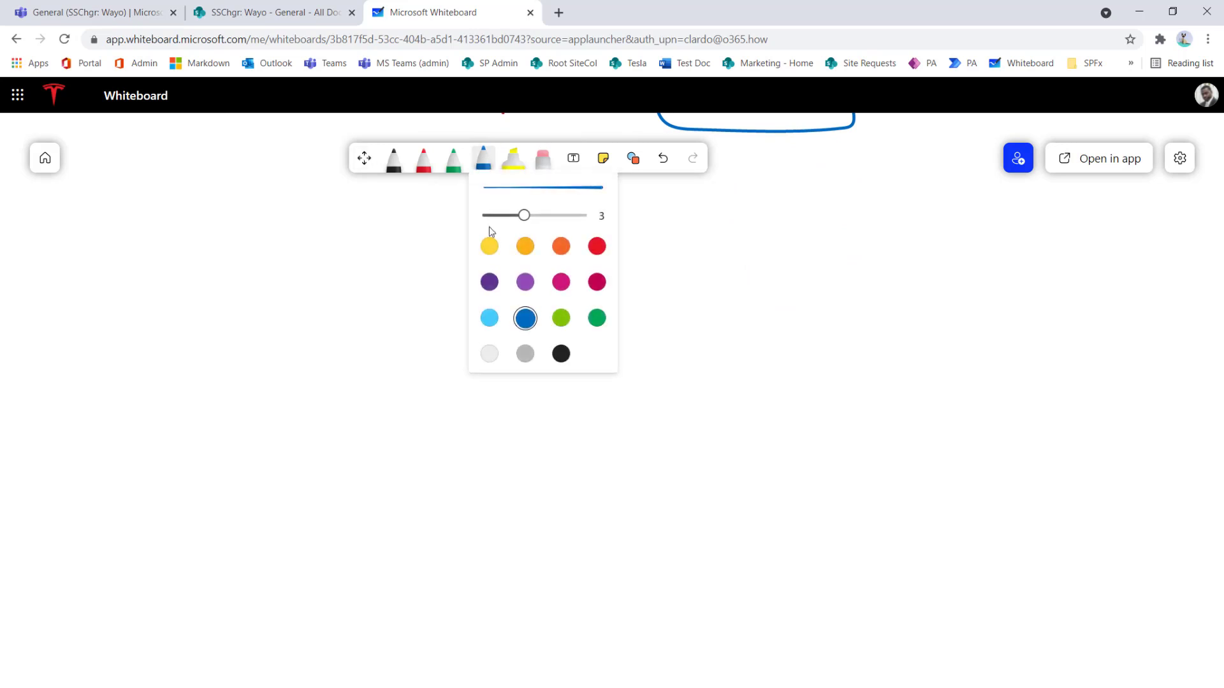
left_click(489, 282)
mouse_move(263, 283)
left_mouse_down()
mouse_move(261, 506)
mouse_move(478, 497)
mouse_move(482, 281)
mouse_move(262, 284)
left_mouse_up()
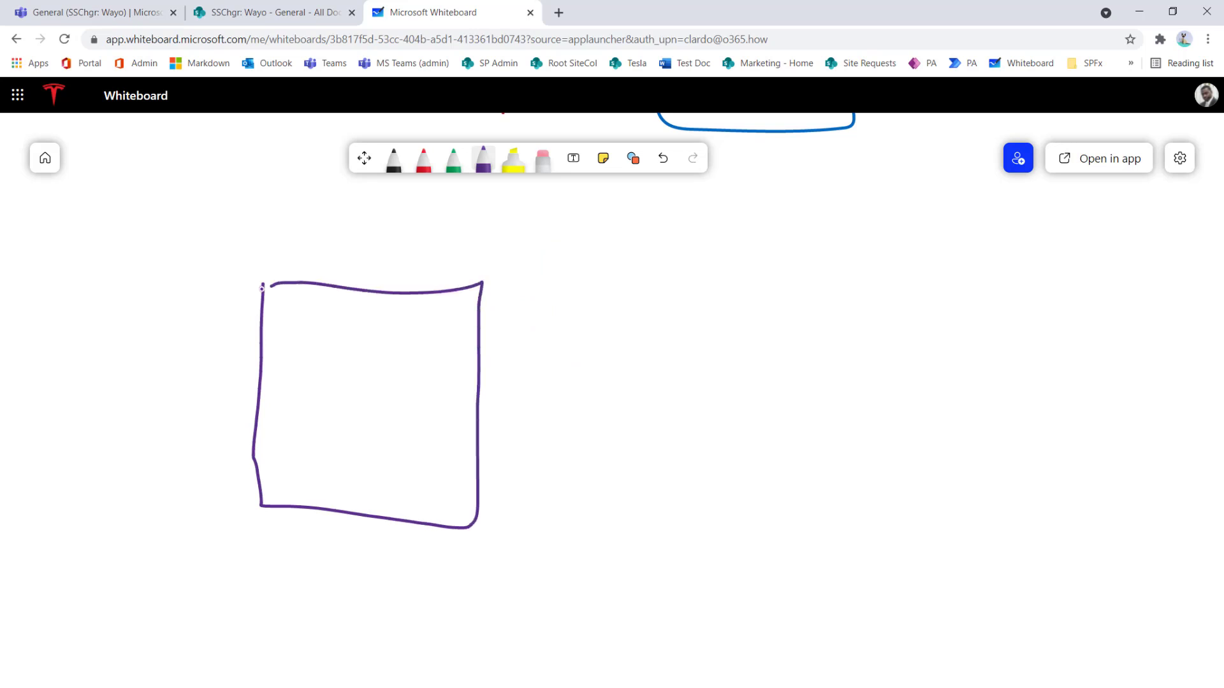
mouse_move(490, 350)
left_mouse_down()
mouse_move(457, 350)
mouse_move(462, 381)
mouse_move(501, 360)
mouse_move(478, 349)
left_mouse_up()
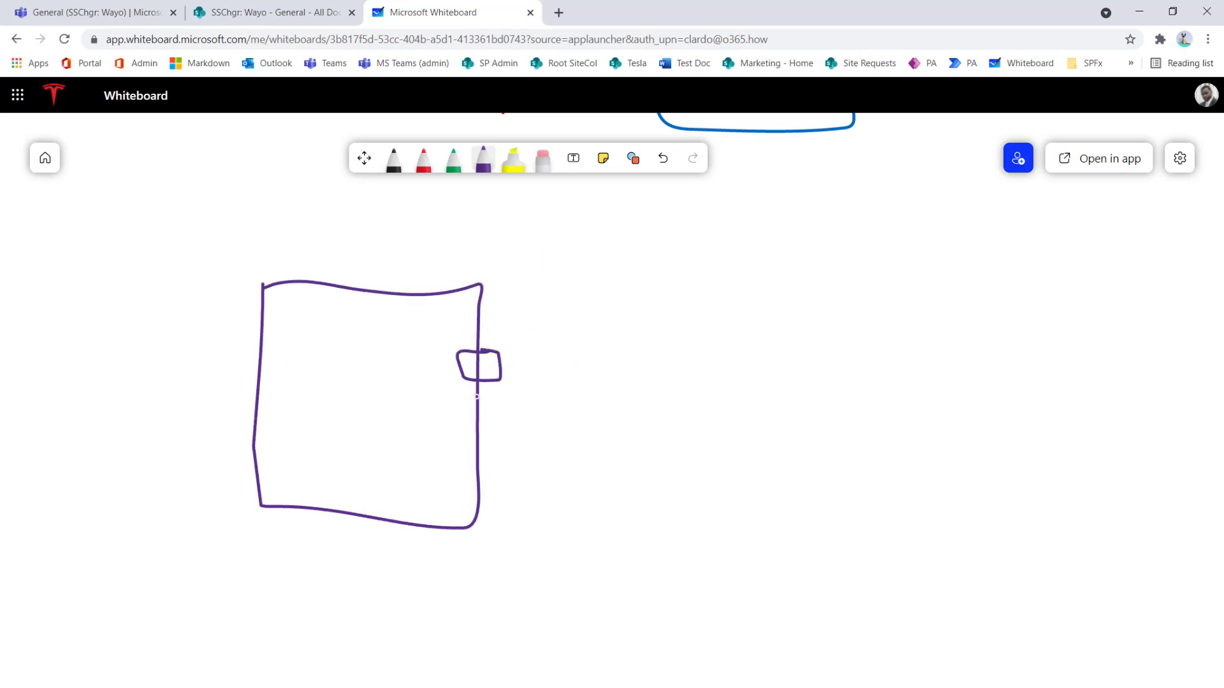
- Draw a short green curve with a trail of dots below the small purple box
left_click(453, 158)
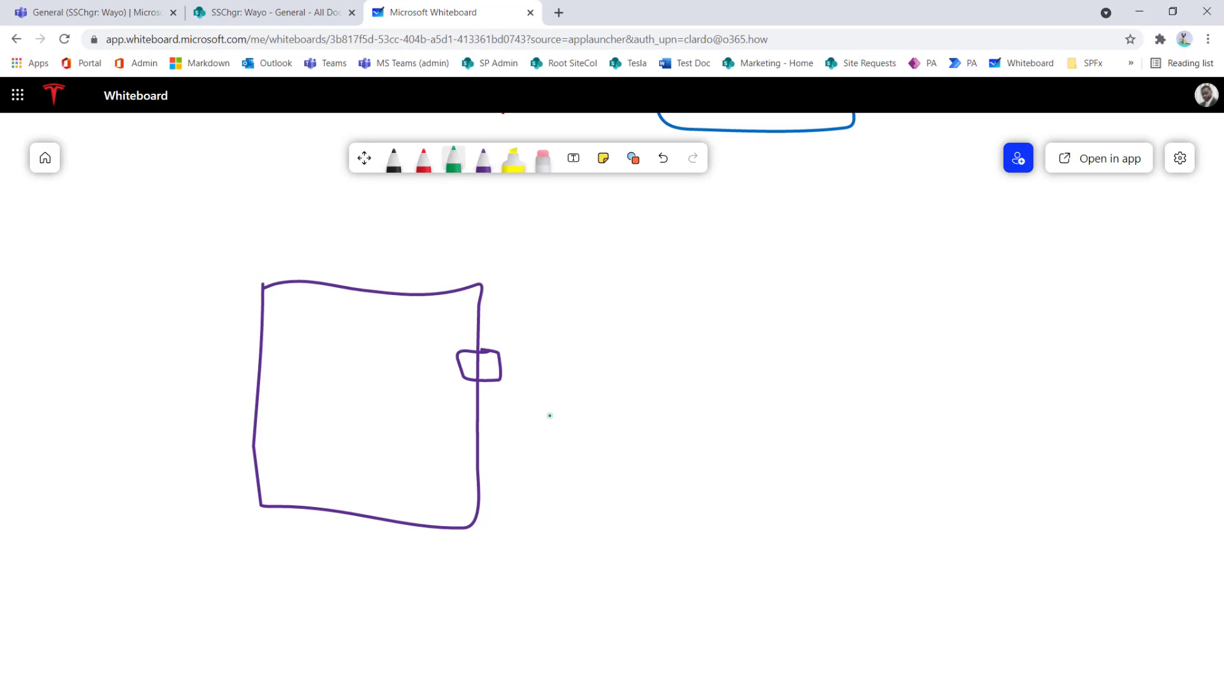
left_click_drag(491, 385, 527, 401)
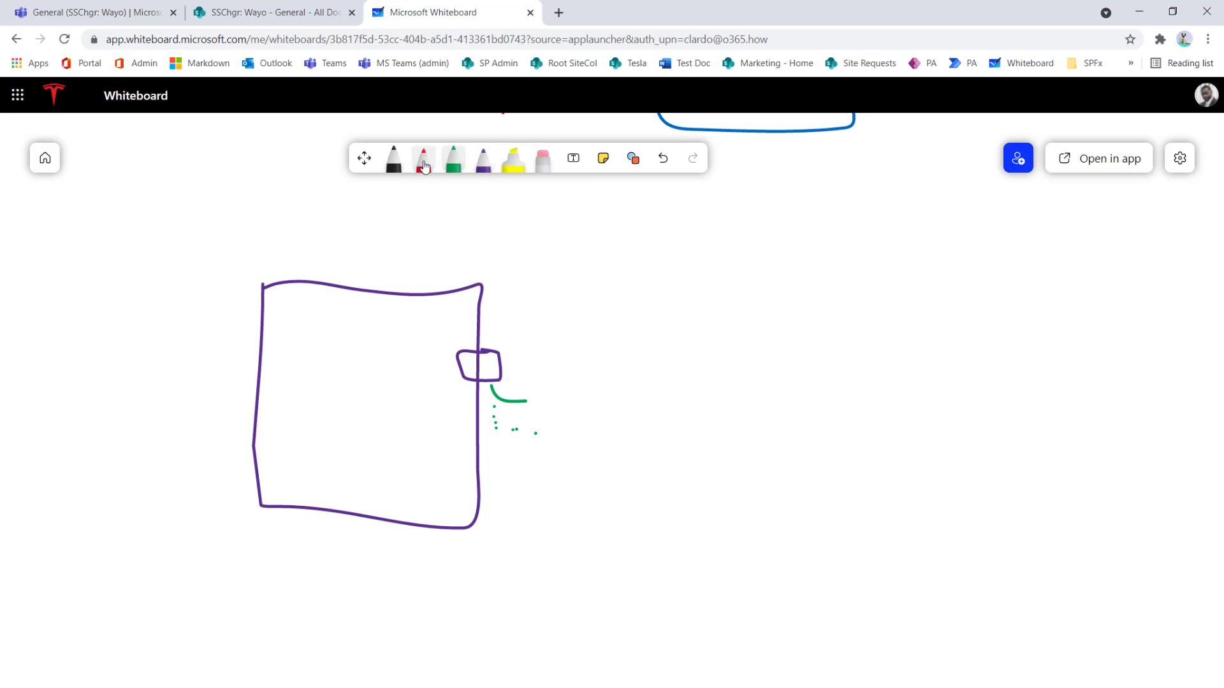
- Recolor the green pen blue and draw a stepped connector from beside the small purple box to a blue rectangle
right_click(459, 164)
left_click(459, 164)
left_click(456, 167)
left_click(457, 168)
left_click(492, 319)
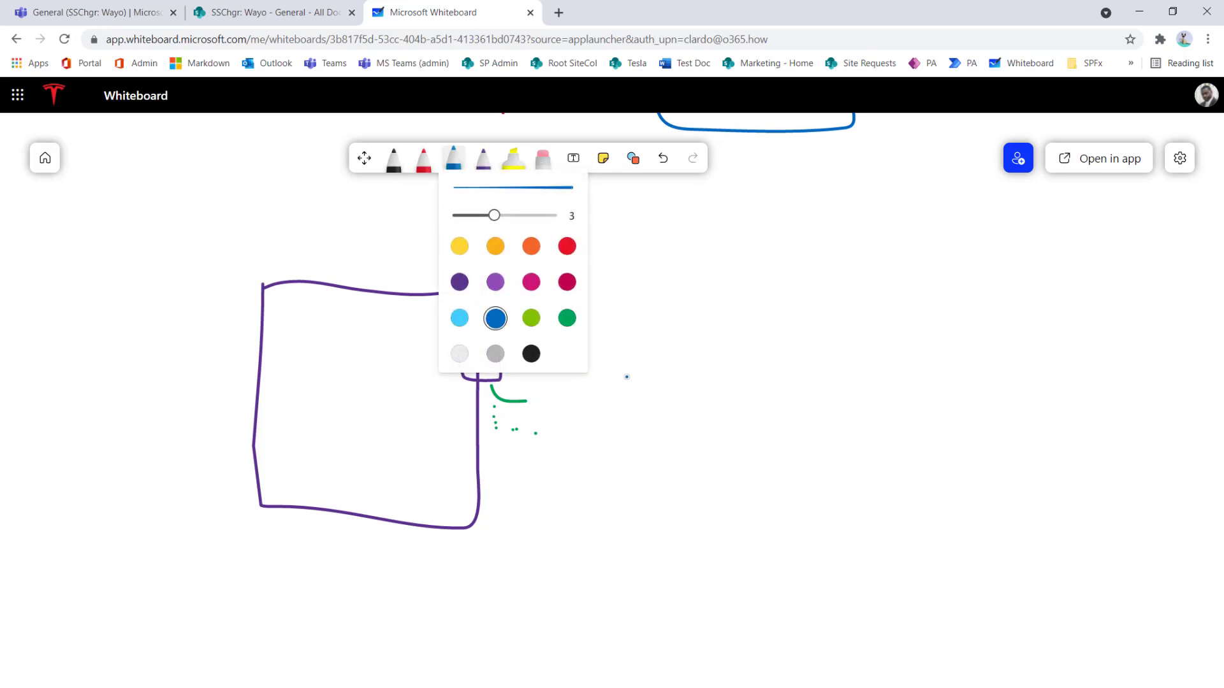
left_click(652, 381)
mouse_move(525, 366)
left_mouse_down()
mouse_move(624, 381)
mouse_move(669, 449)
mouse_move(721, 451)
mouse_move(650, 476)
mouse_move(703, 508)
mouse_move(738, 494)
mouse_move(712, 449)
left_mouse_up()
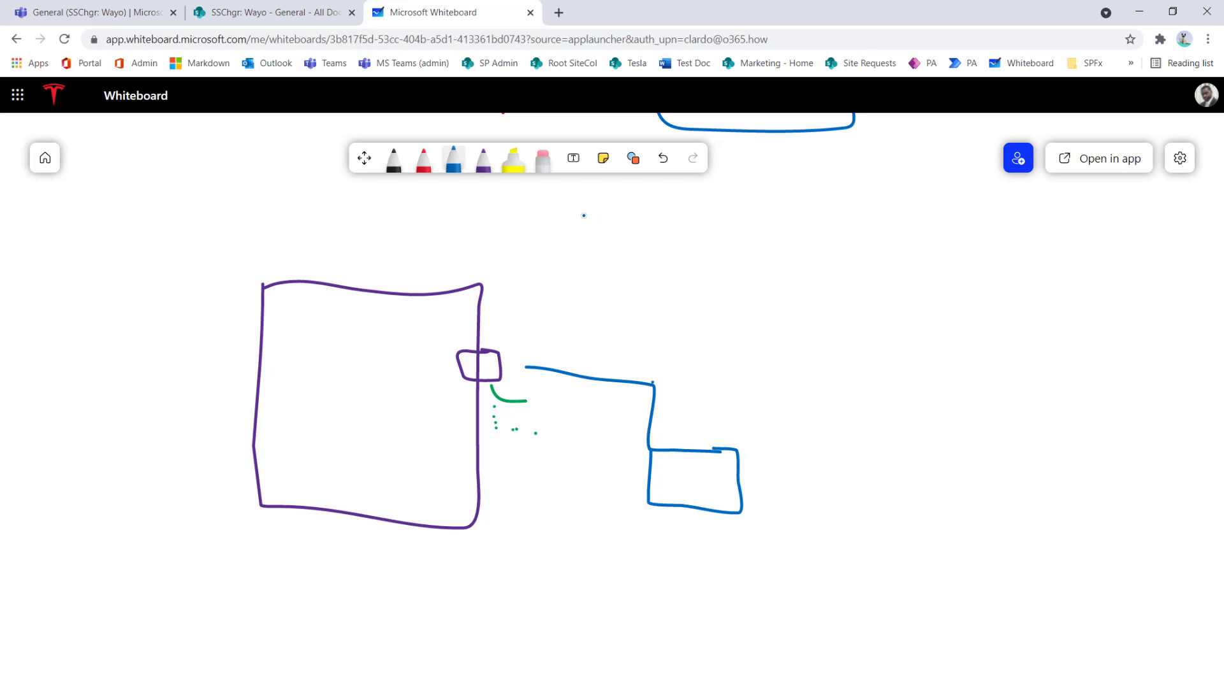
- Draw four purple L-shaped branches stacked beneath the blue rectangle
left_click(483, 160)
mouse_move(704, 502)
left_mouse_down()
mouse_move(704, 543)
mouse_move(808, 552)
left_mouse_up()
mouse_move(702, 557)
left_mouse_down()
mouse_move(703, 592)
mouse_move(831, 594)
left_mouse_up()
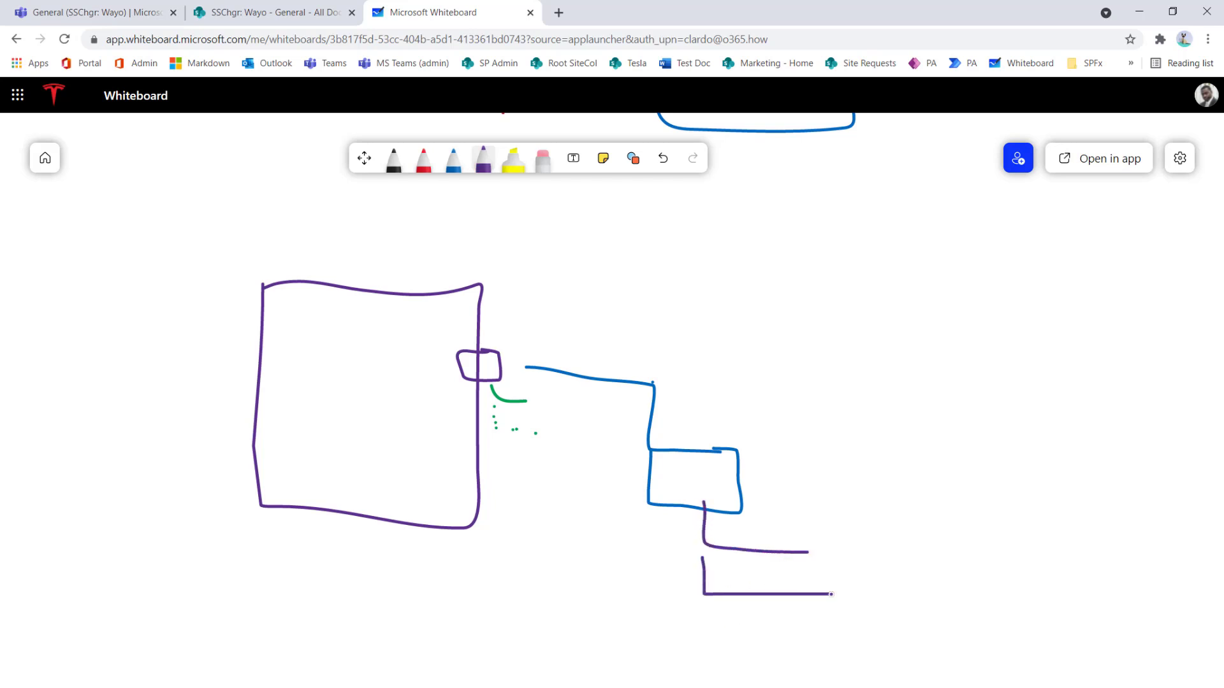
mouse_move(709, 615)
left_mouse_down()
mouse_move(714, 639)
mouse_move(821, 642)
left_mouse_up()
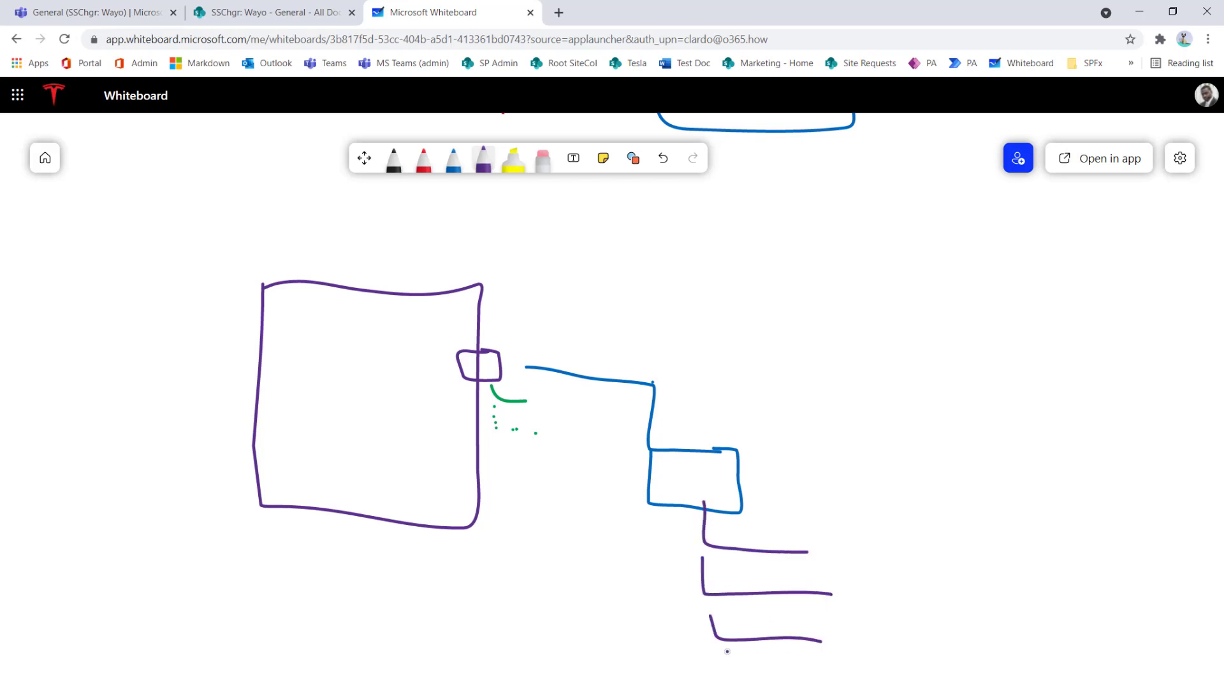
left_click_drag(727, 652, 815, 676)
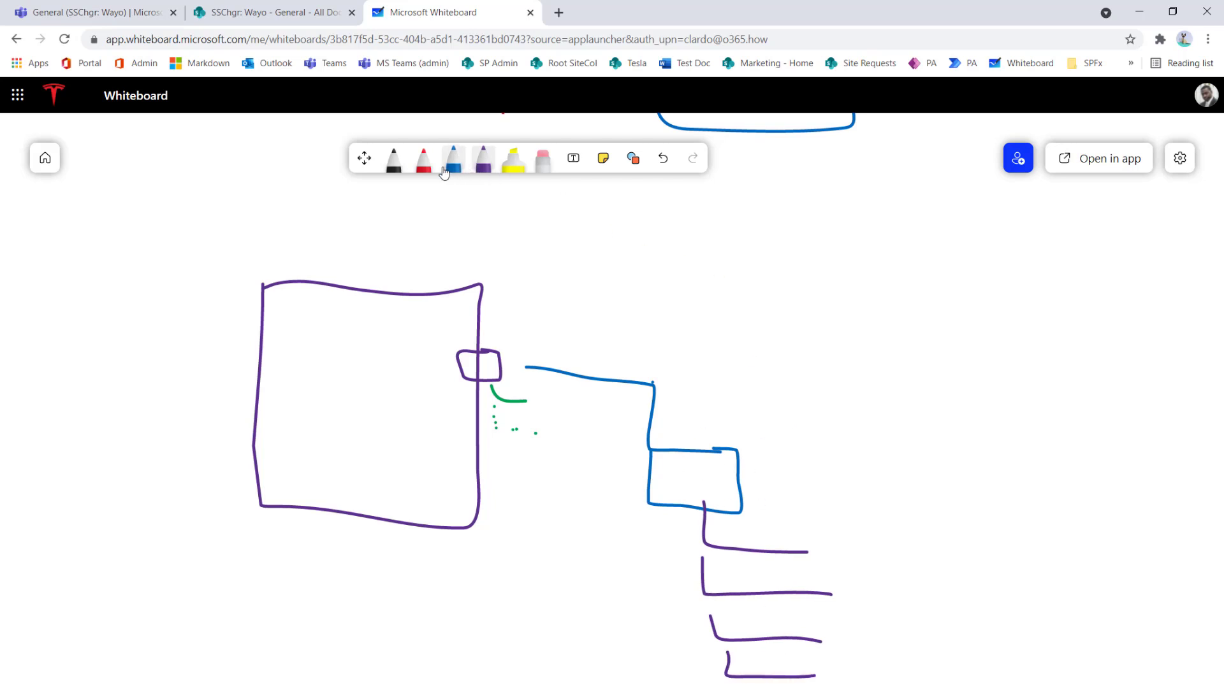
- Draw a red stepped connector from beside the blue rectangle up to a red stick figure
left_click(423, 159)
mouse_move(782, 429)
left_mouse_down()
mouse_move(841, 432)
mouse_move(958, 315)
mouse_move(1000, 308)
left_mouse_up()
mouse_move(1024, 265)
left_mouse_down()
mouse_move(1044, 273)
mouse_move(1028, 335)
left_mouse_up()
mouse_move(1035, 317)
left_mouse_down()
mouse_move(1054, 313)
mouse_move(1029, 324)
left_mouse_up()
mouse_move(1027, 341)
left_mouse_down()
mouse_move(1017, 367)
mouse_move(1045, 368)
left_mouse_up()
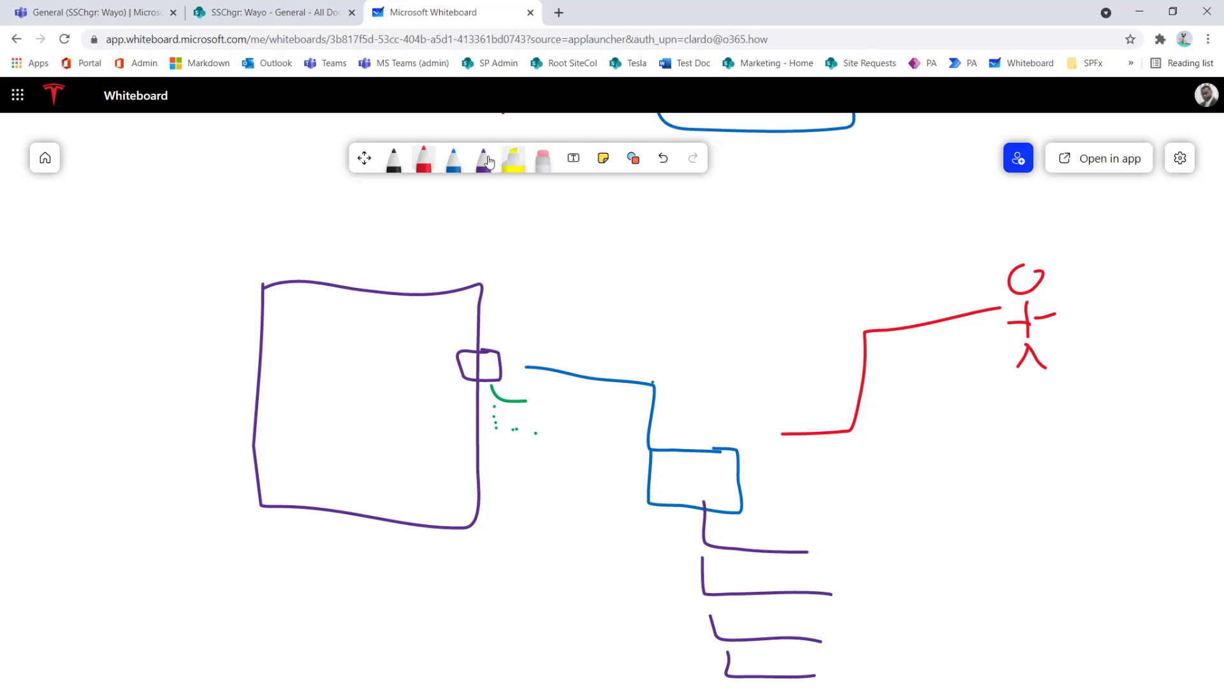
- Scatter seven small blue circles below the red stick figure
left_click(453, 159)
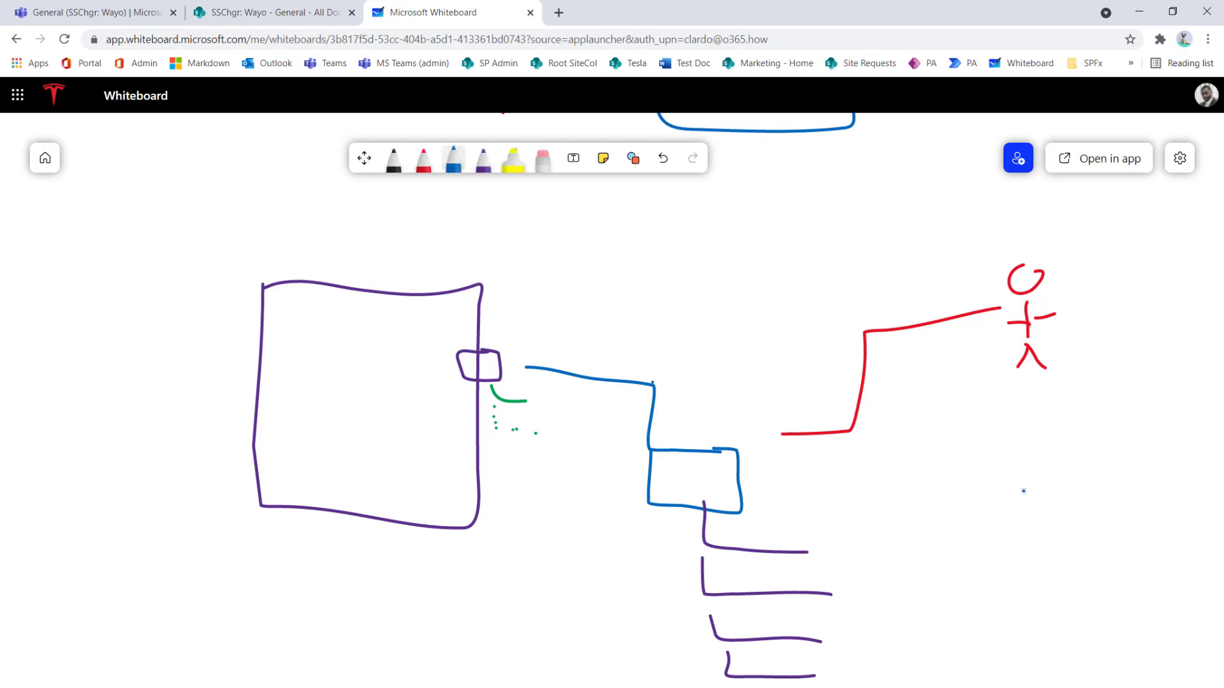
left_click_drag(1022, 491, 1039, 483)
left_click_drag(1044, 549, 1030, 563)
left_click_drag(1121, 502, 1107, 547)
left_click_drag(1075, 600, 1090, 600)
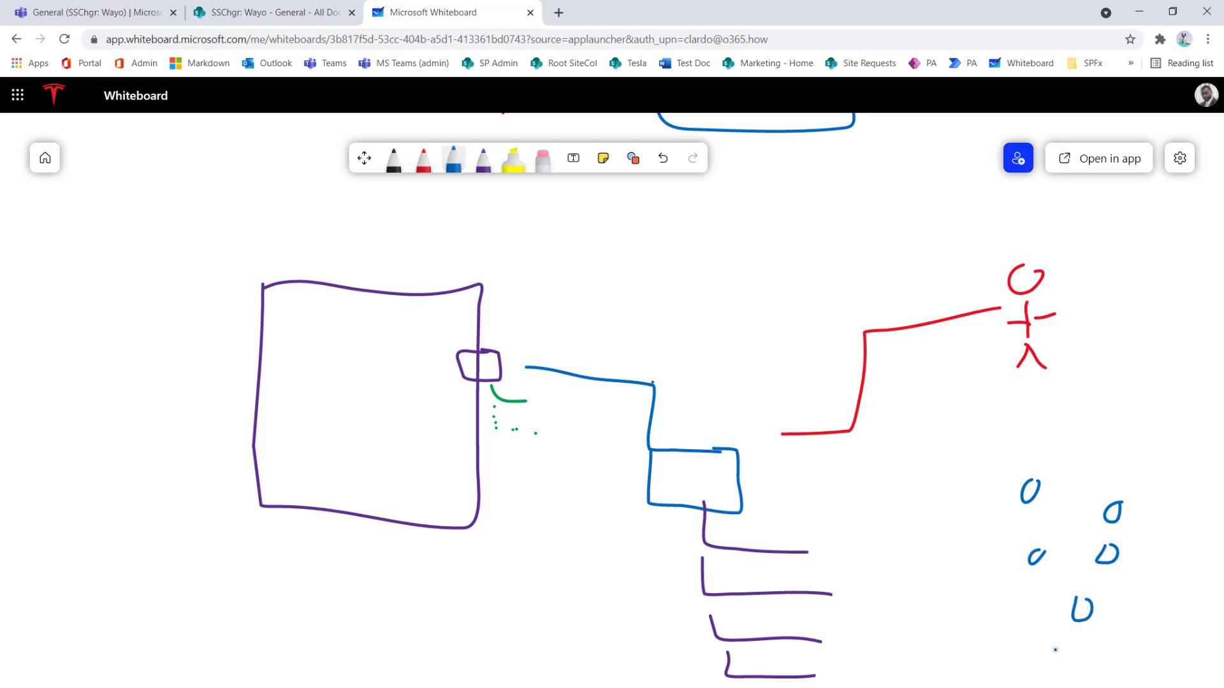
mouse_move(1034, 636)
left_mouse_down()
mouse_move(1037, 657)
mouse_move(1052, 638)
mouse_move(1108, 649)
left_mouse_up()
- Draw a long purple arc from inside the large box over the stick figure, plus an arrowhead on the uppermost L-shaped branch
left_click(483, 159)
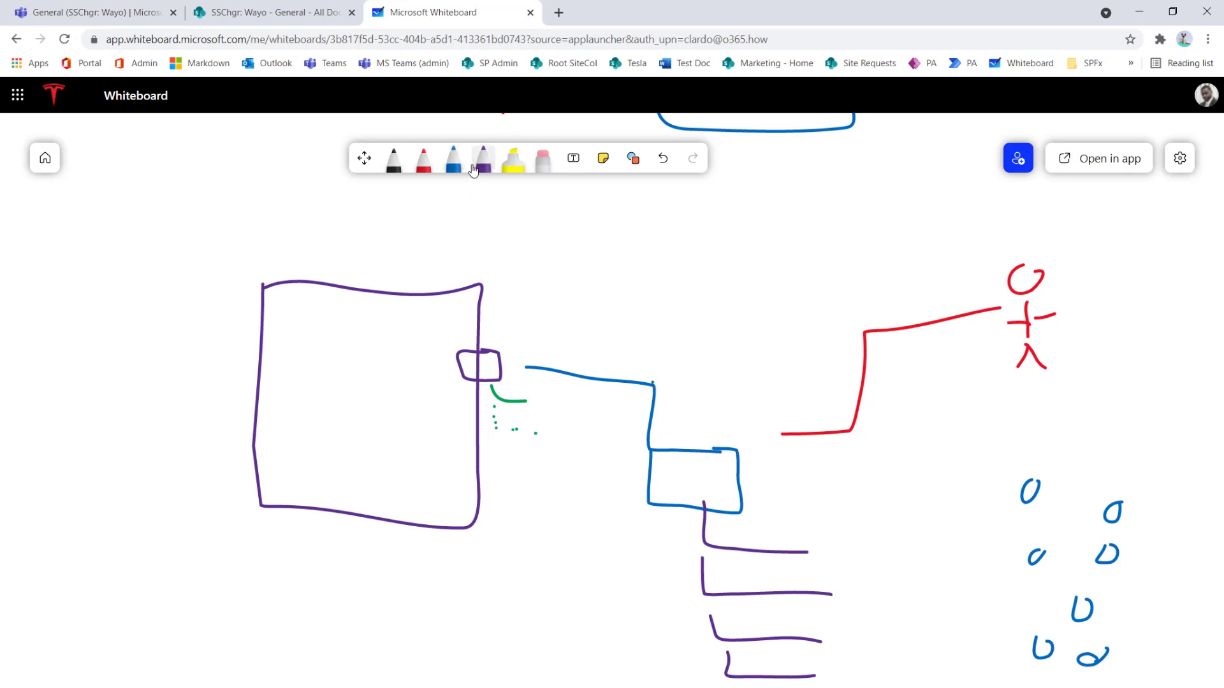
left_click_drag(328, 425, 599, 254)
mouse_move(686, 232)
left_mouse_down()
mouse_move(1086, 292)
mouse_move(1214, 419)
left_mouse_up()
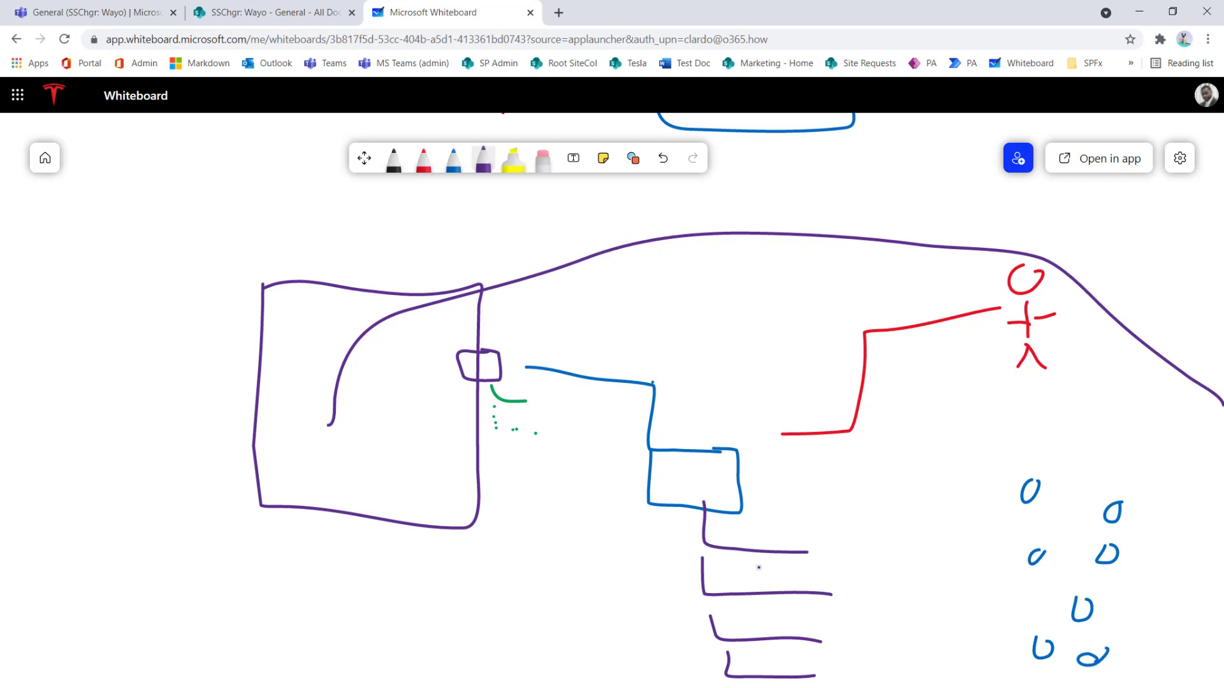
left_click_drag(793, 532, 793, 567)
- Bring in the Wayo K4688999 site window, shorten its address to the parent SuperChrgr-Wayo site, and move the window away after viewing it
left_click_drag(0, 172, 359, 74)
left_click_drag(642, 481, 1103, 669)
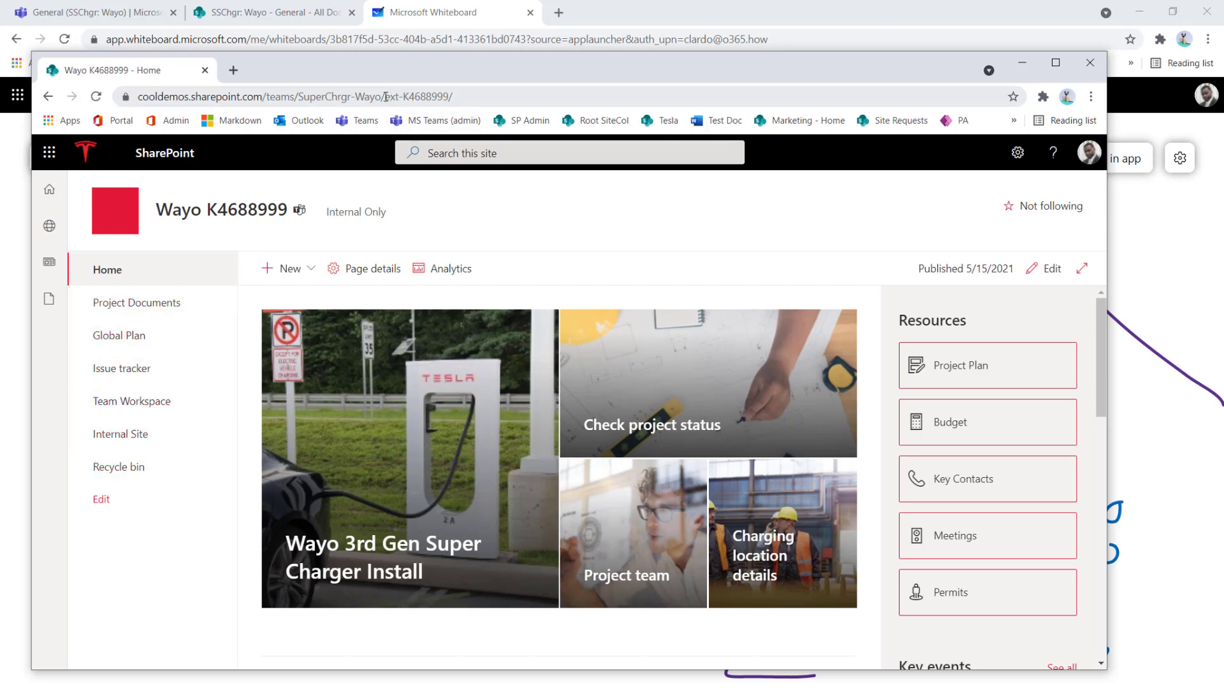
left_click_drag(385, 96, 572, 90)
key("BackSpace")
key("BackSpace")
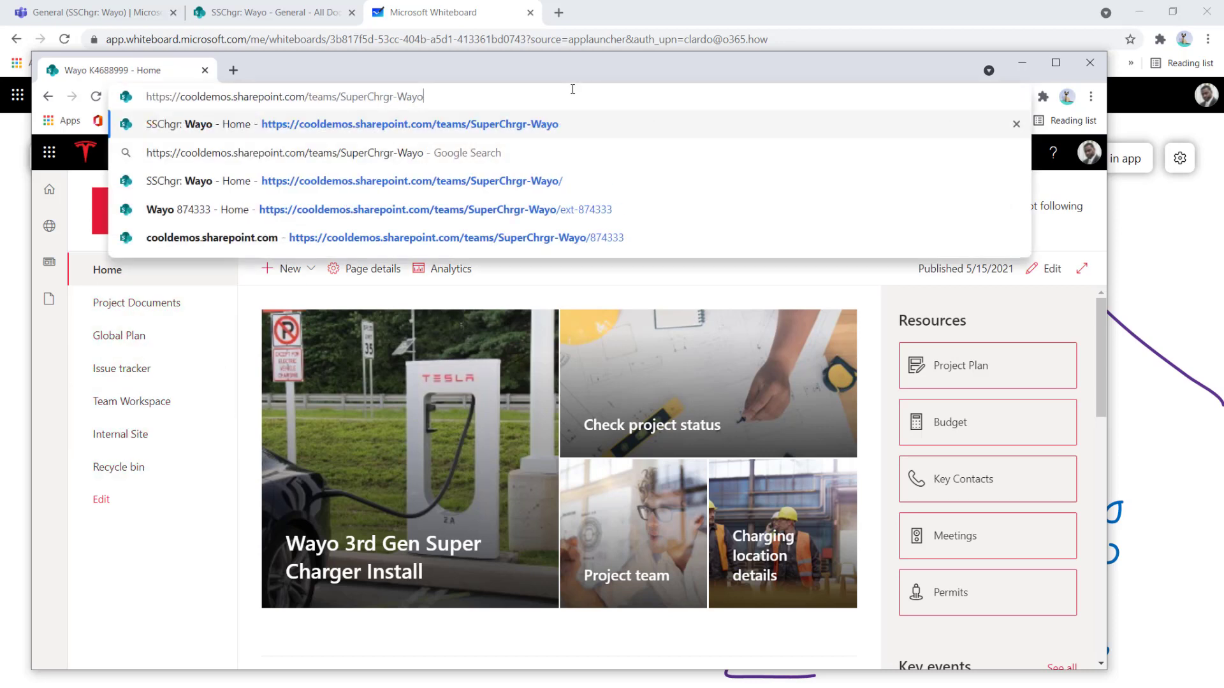
key("Return")
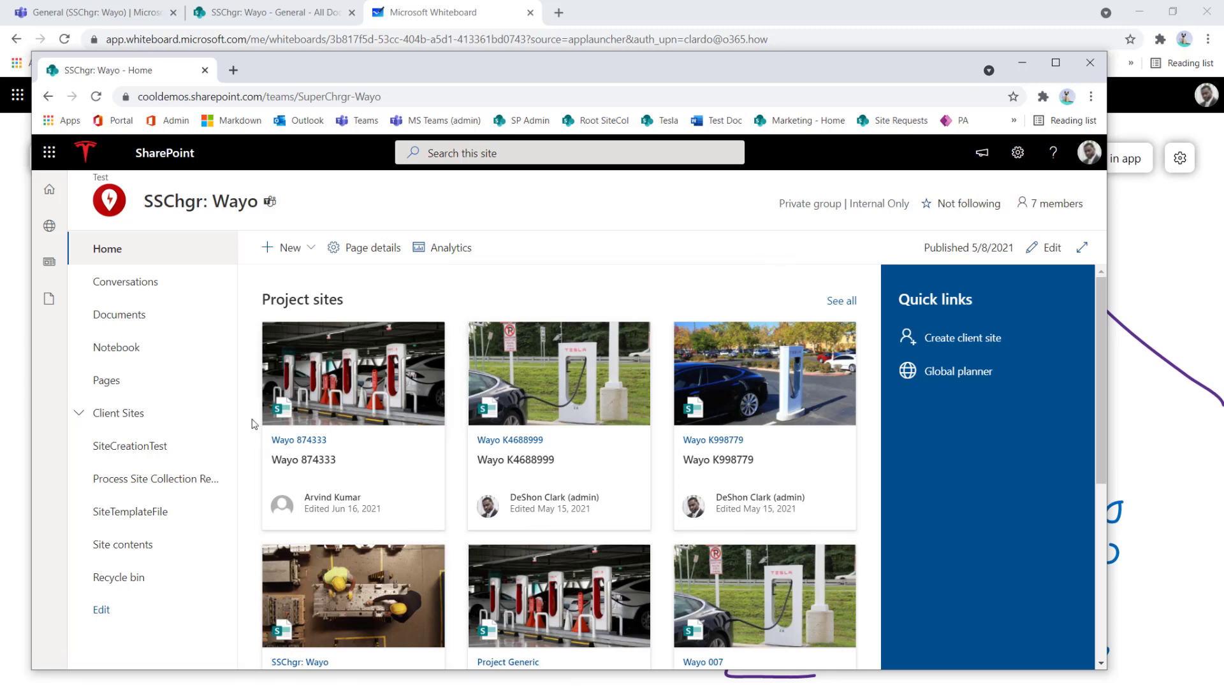
left_click_drag(336, 73, 0, 114)
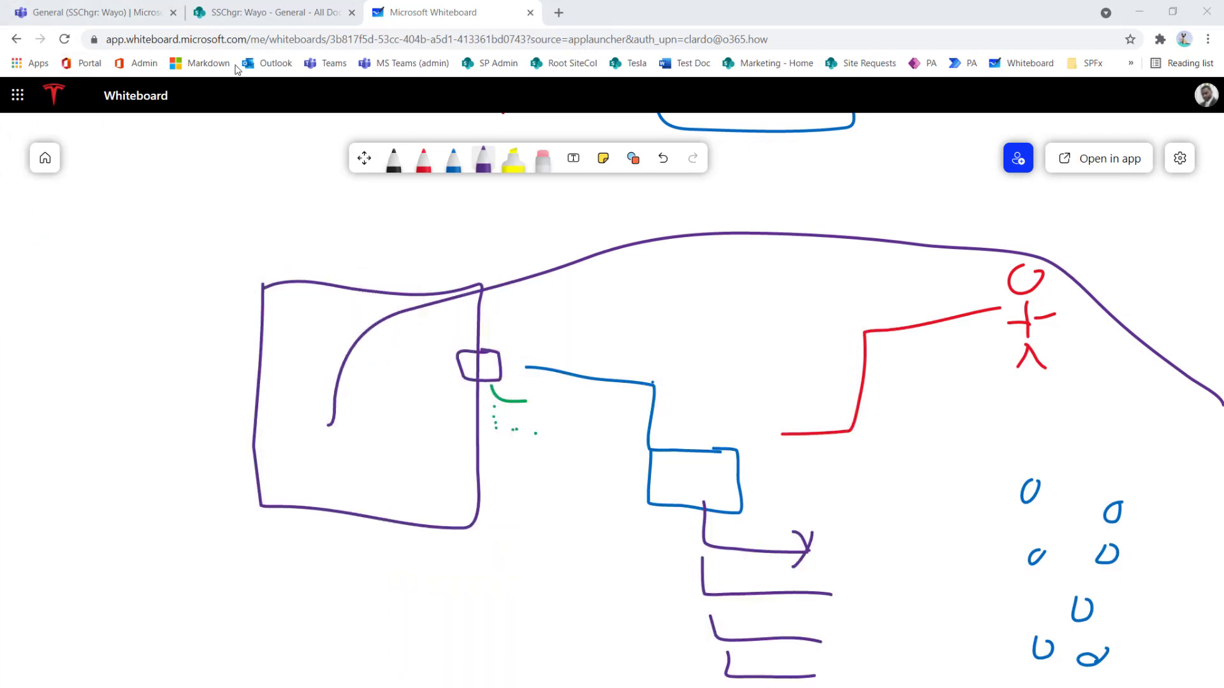
- Open the Teams General channel's files in SharePoint, go to the SSChgr: Wayo home page and expand Client Sites
left_click(260, 21)
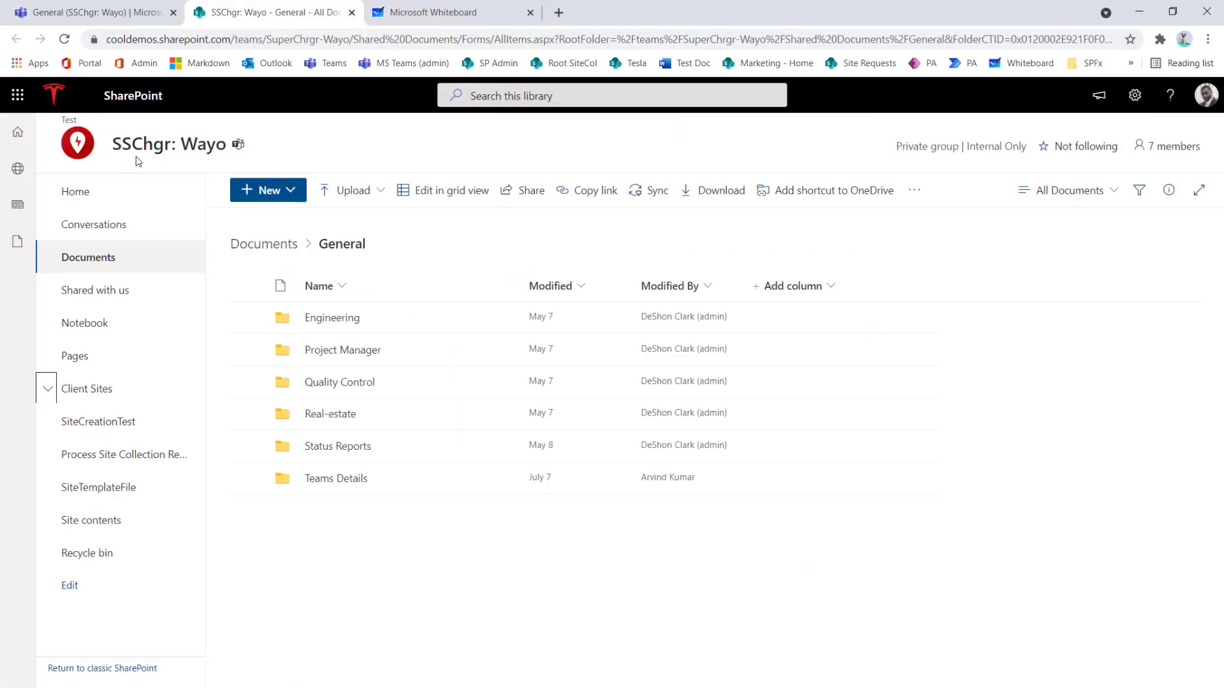
left_click(91, 23)
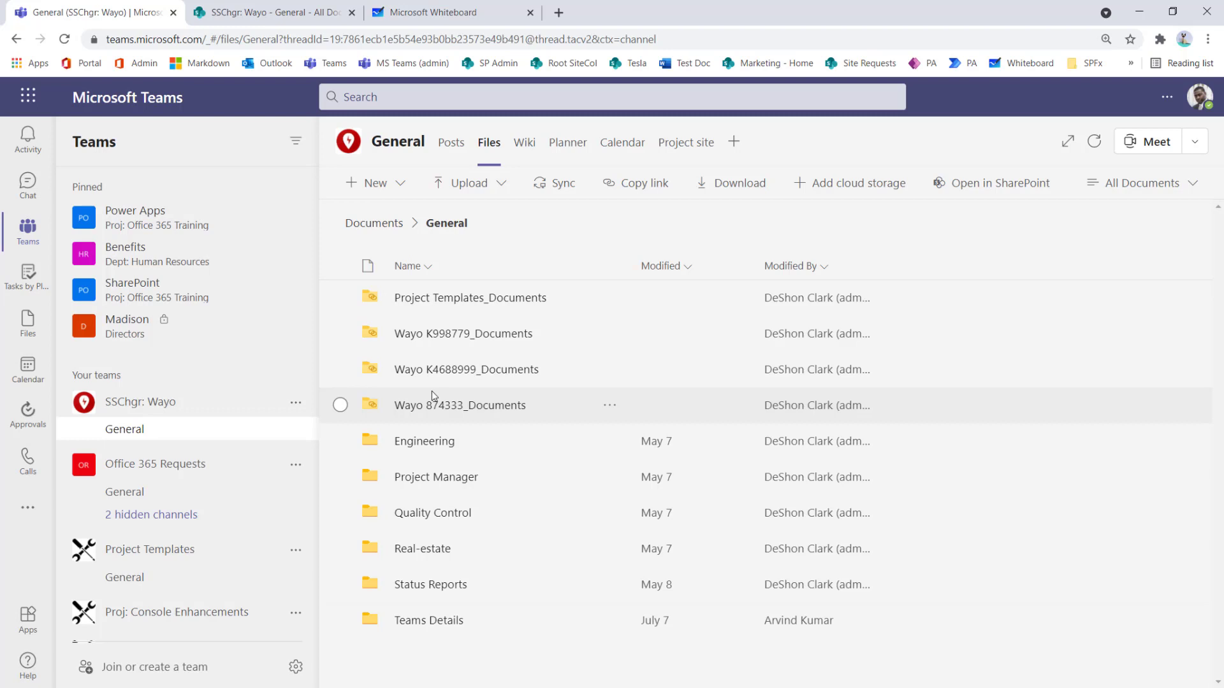
left_click(989, 184)
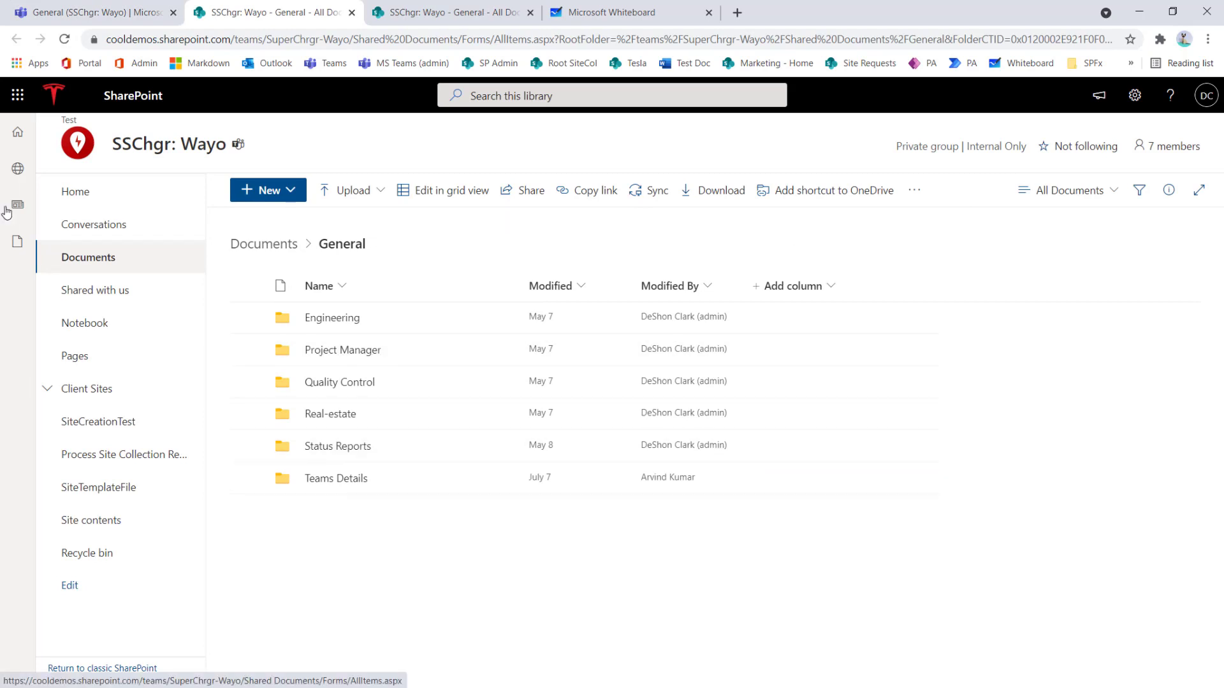
left_click(65, 193)
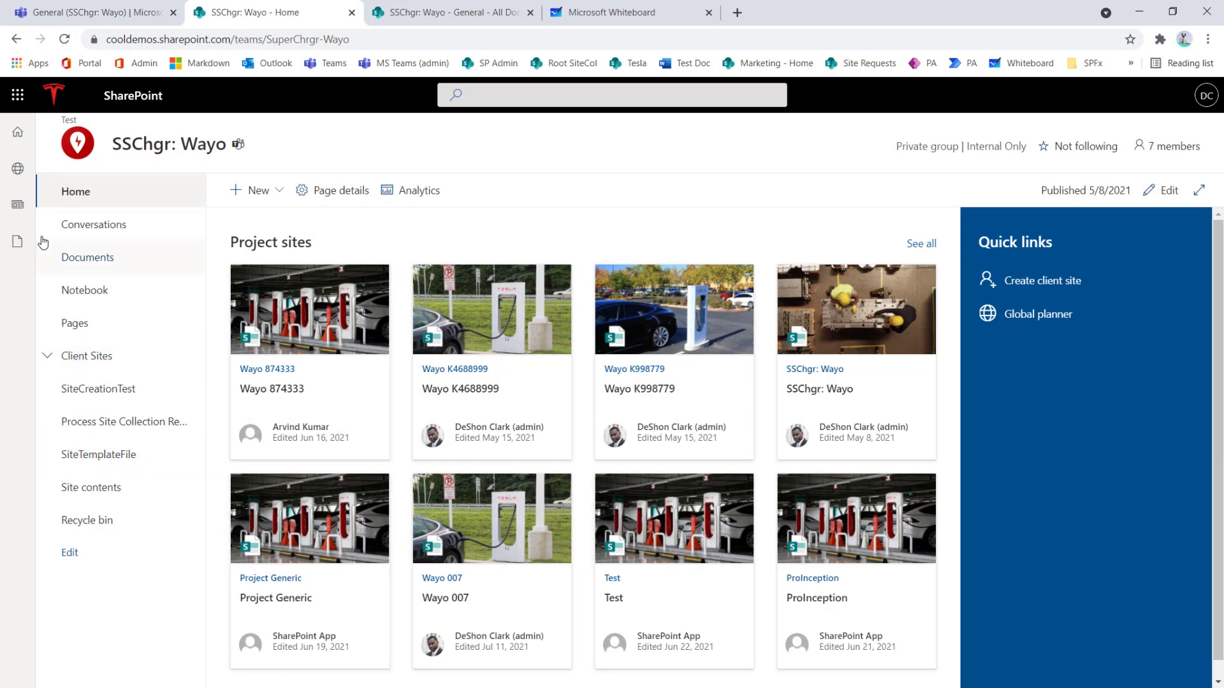
left_click(46, 355)
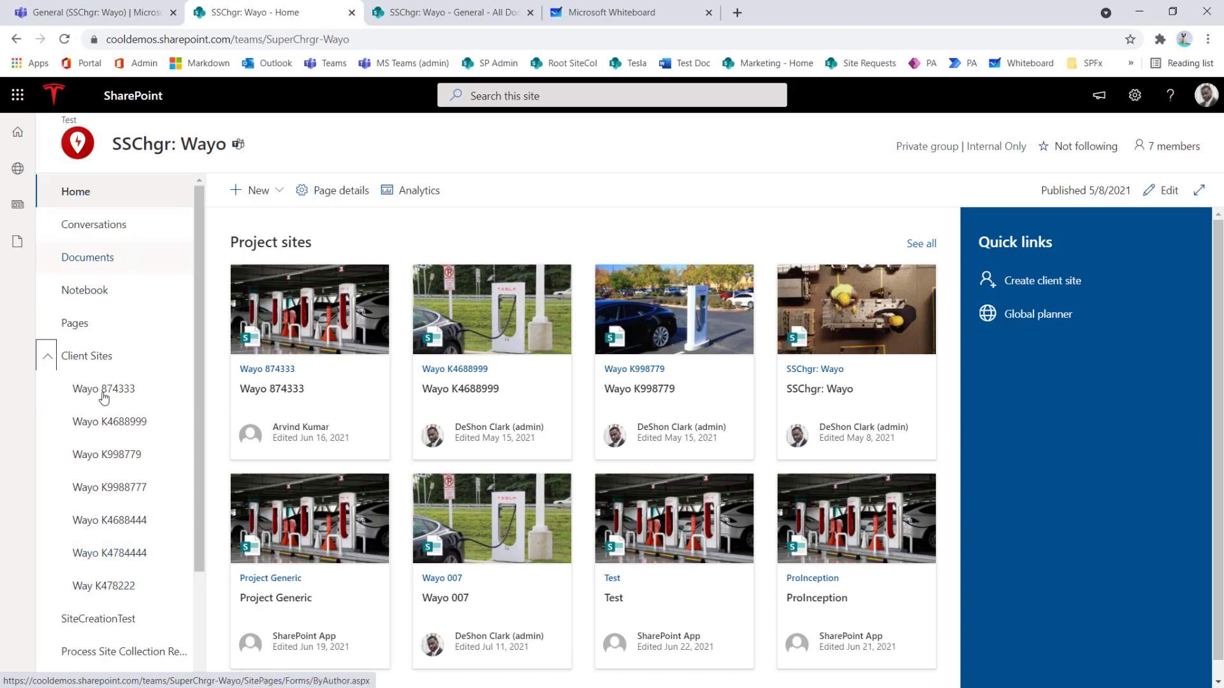
- Review the subsites in the SSChgr: Wayo site contents and start creating a new subsite
left_click(1134, 96)
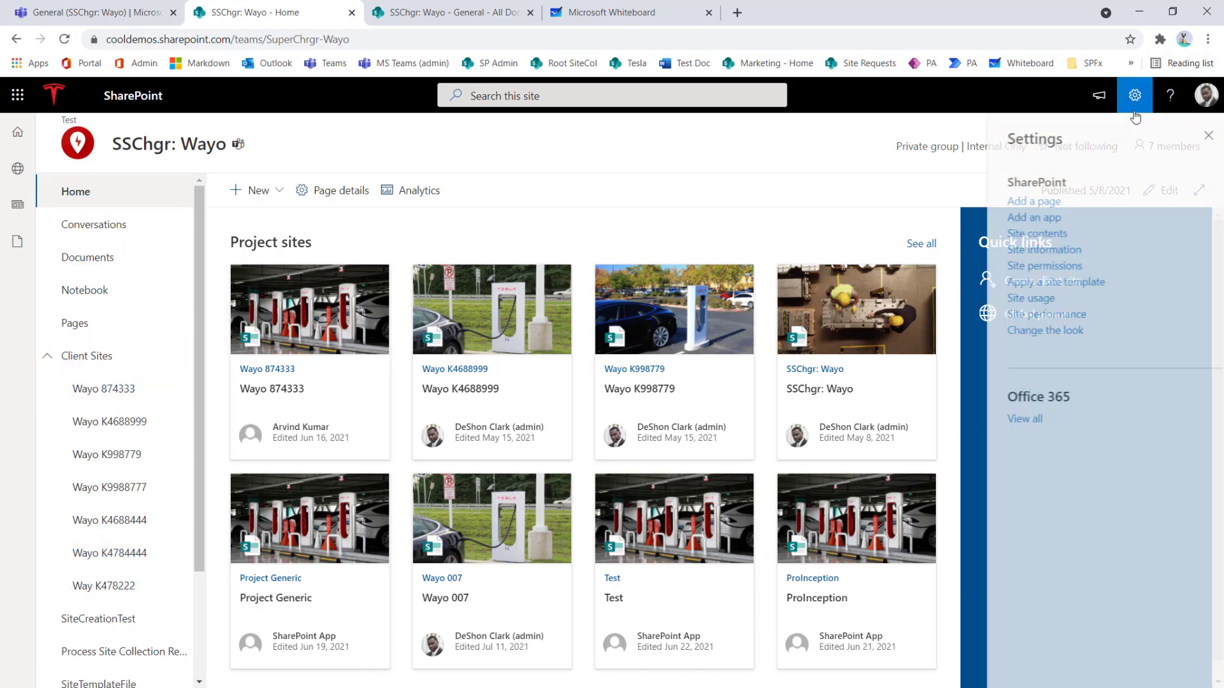
left_click(1043, 235)
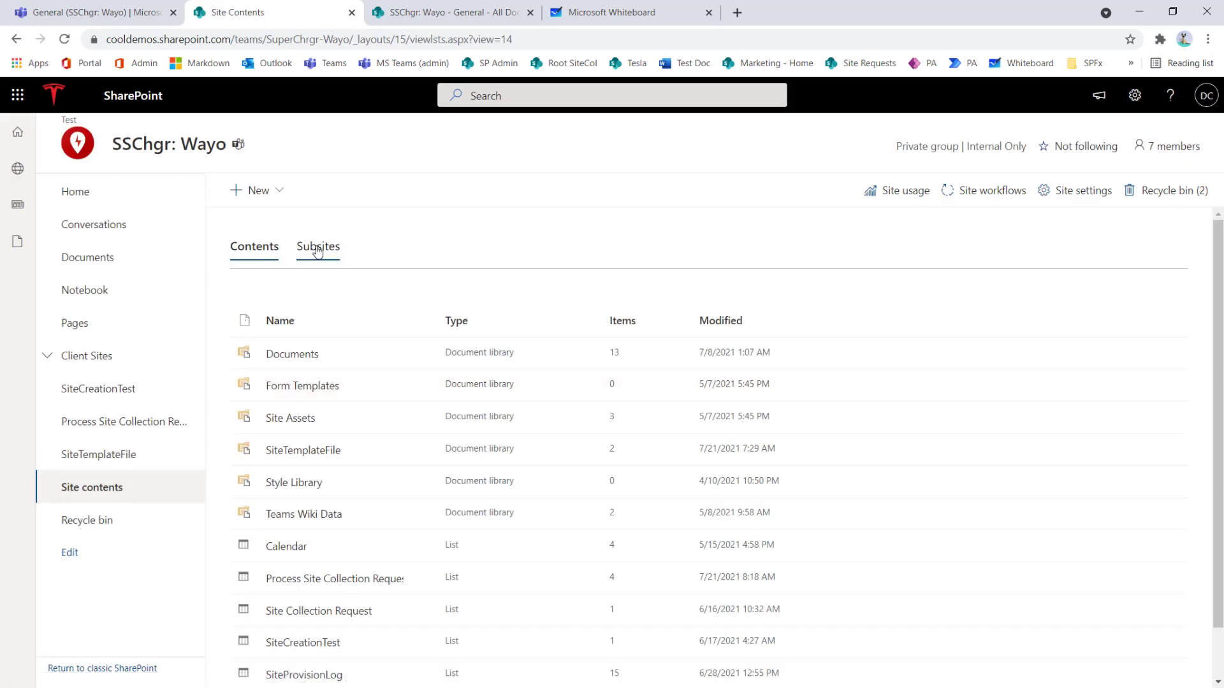
left_click(318, 248)
scroll(287, 391, "down", 5)
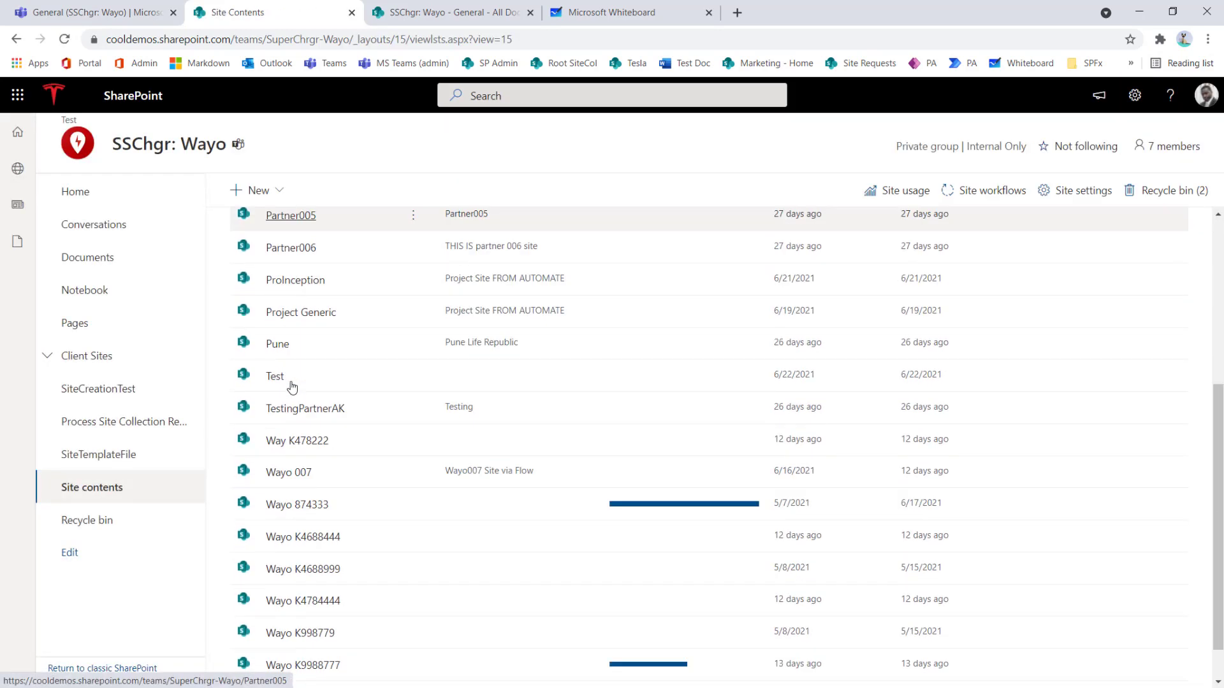
scroll(319, 415, "up", 4)
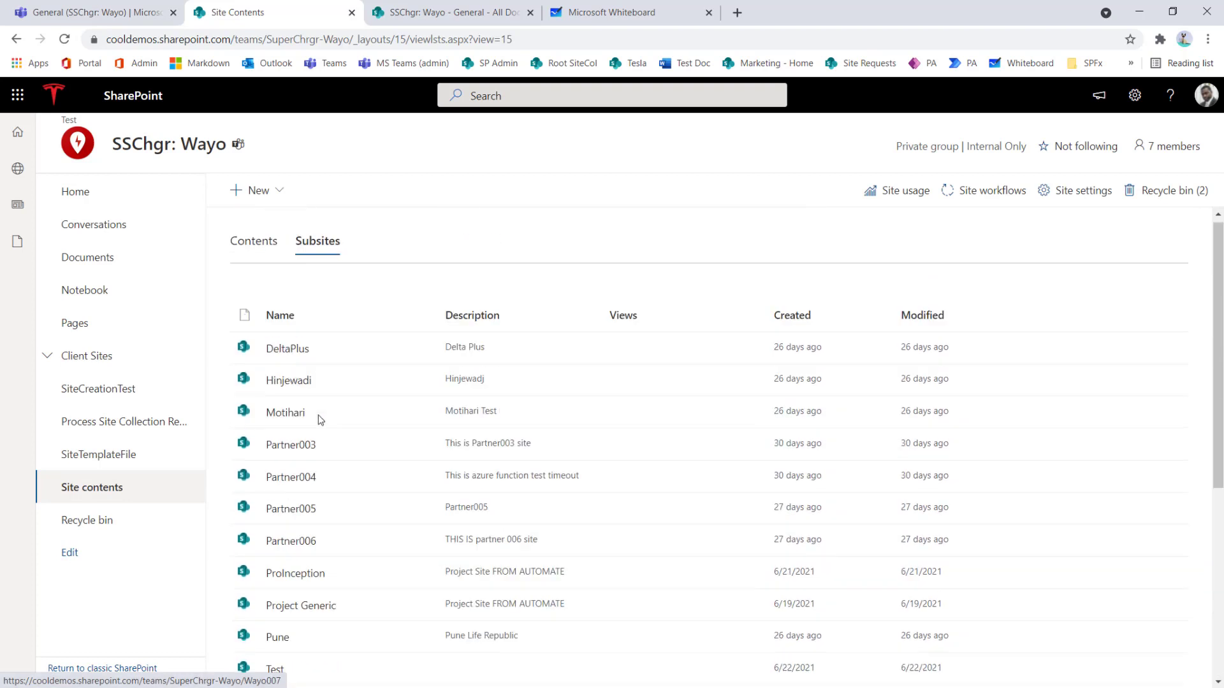
left_click(258, 191)
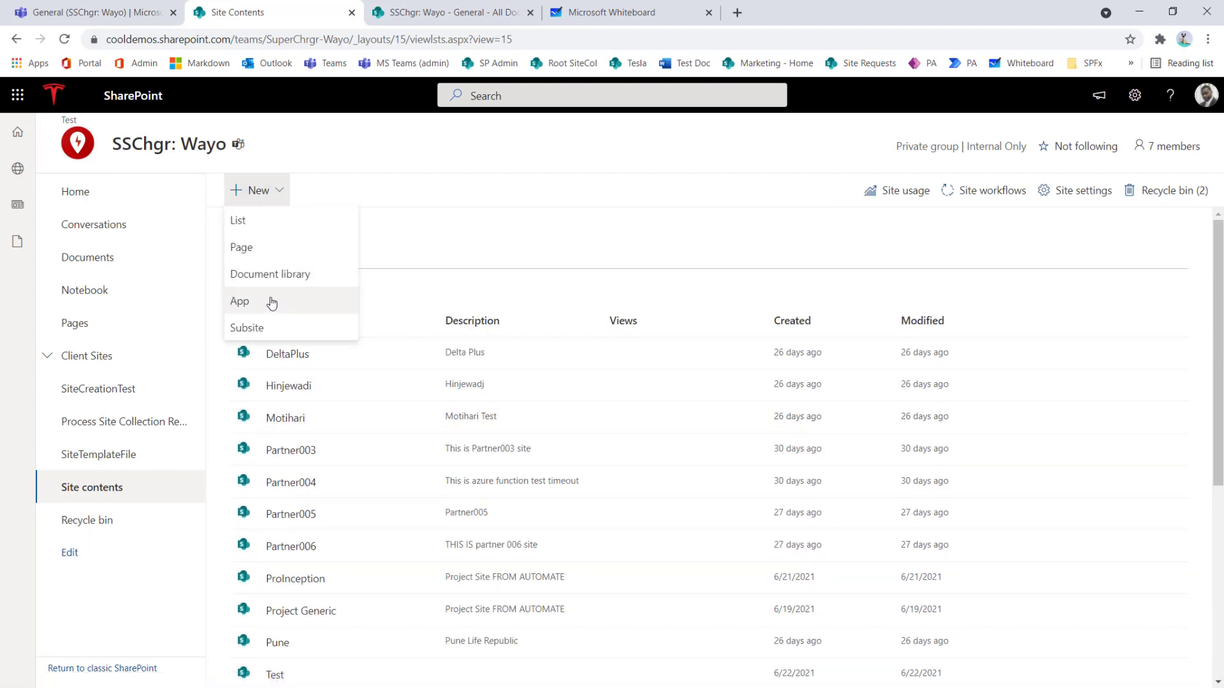
left_click(264, 331)
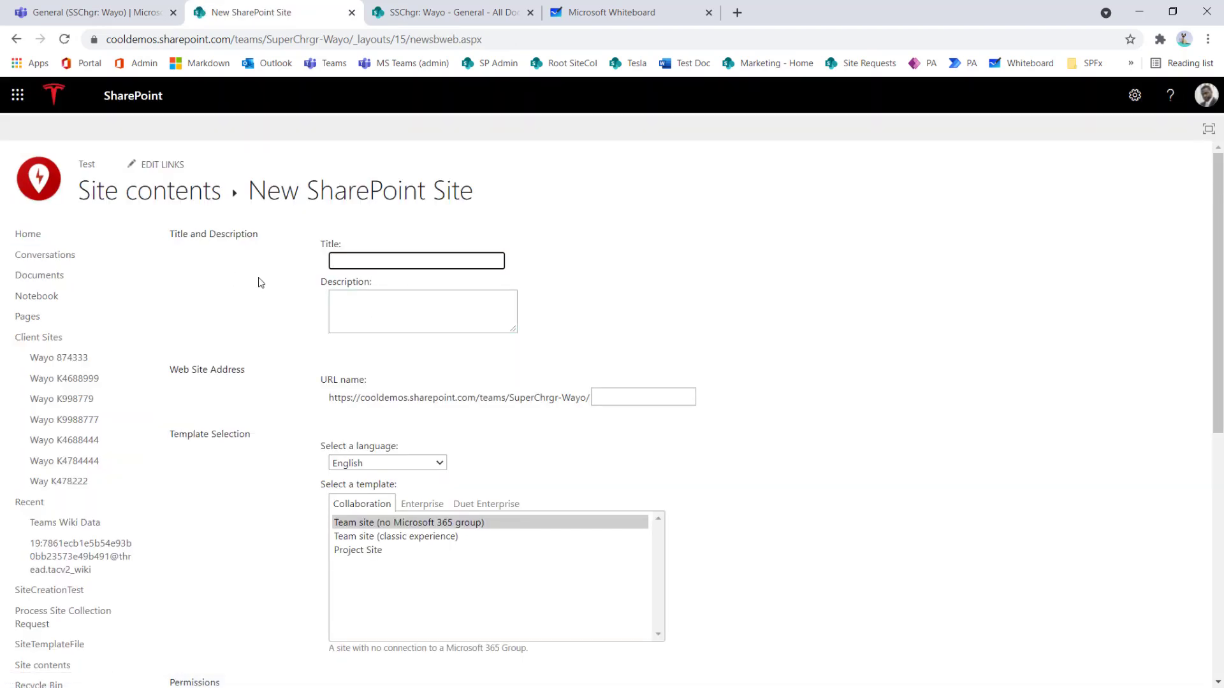
- Open the Wayo K4688999 client site and copy ext-K4688999 from its web address
left_click(401, 12)
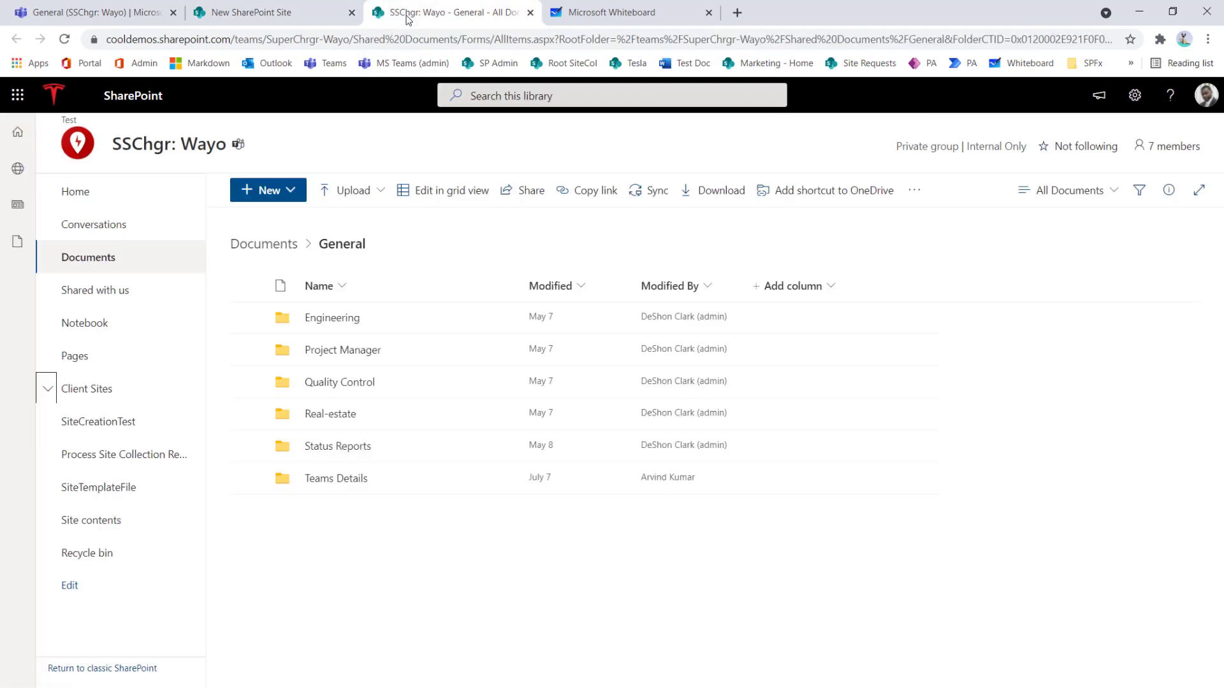
left_click(49, 389)
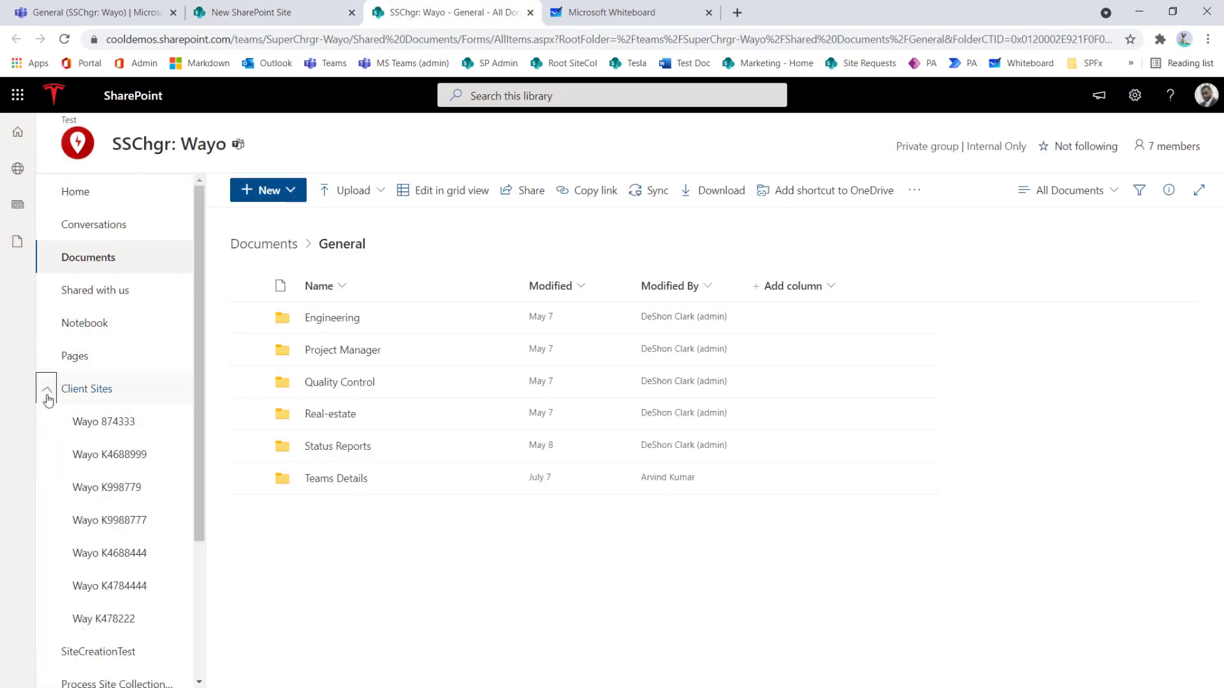
left_click(107, 454)
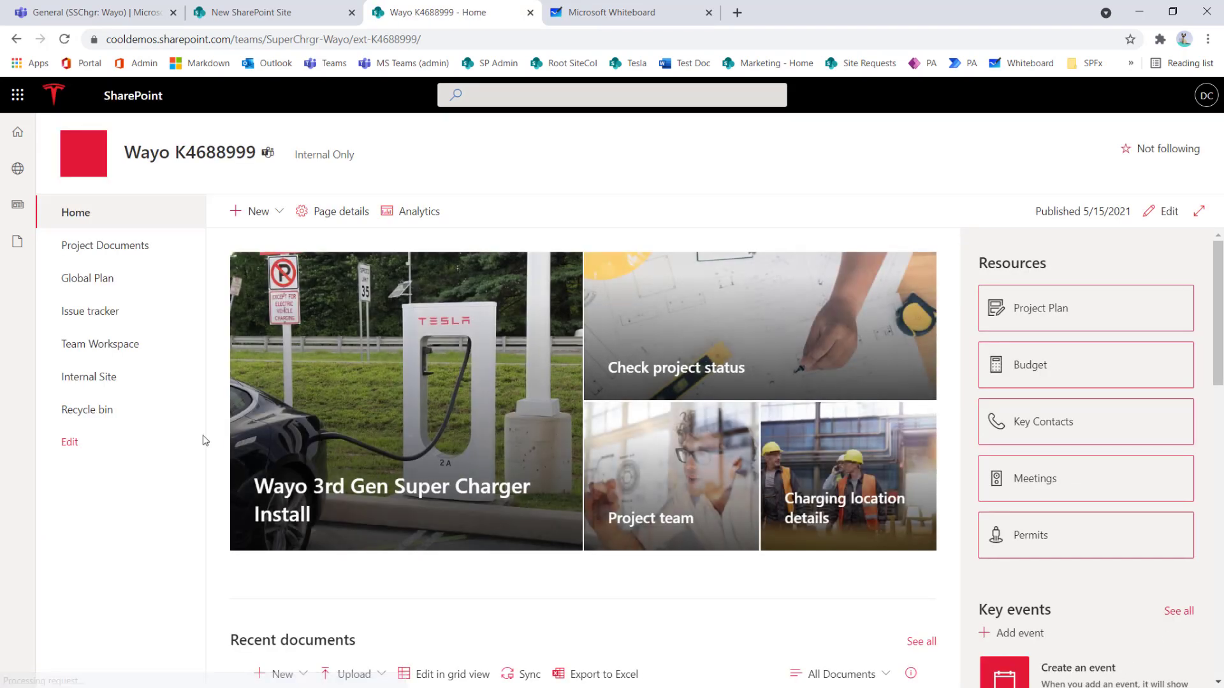
left_click(354, 39)
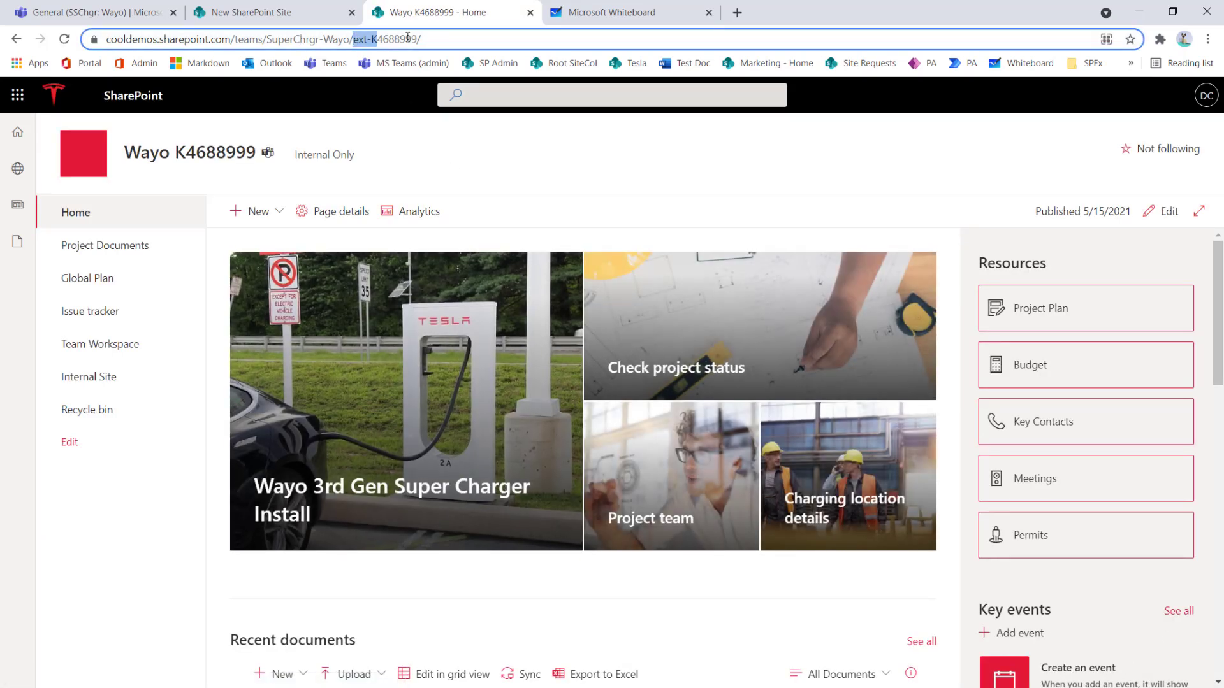
double_click(418, 40)
key("ctrl+c")
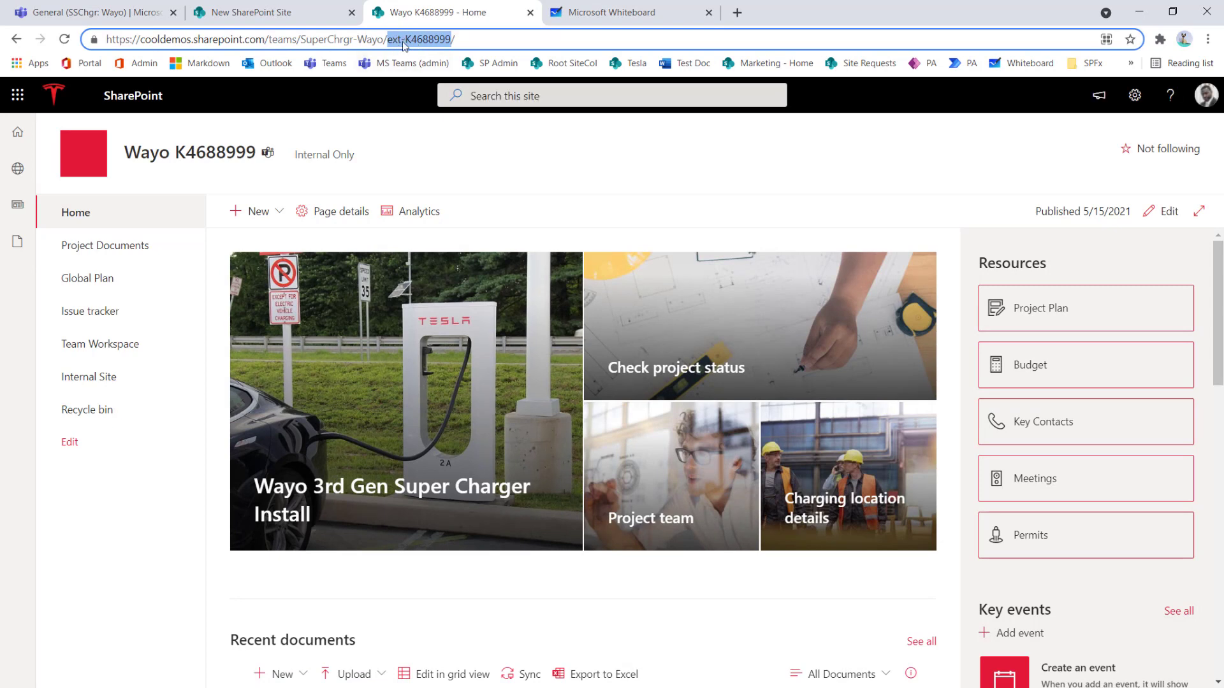
- Set the new SharePoint site's URL name to ext-K4688555, based on the copied site address
left_click(262, 14)
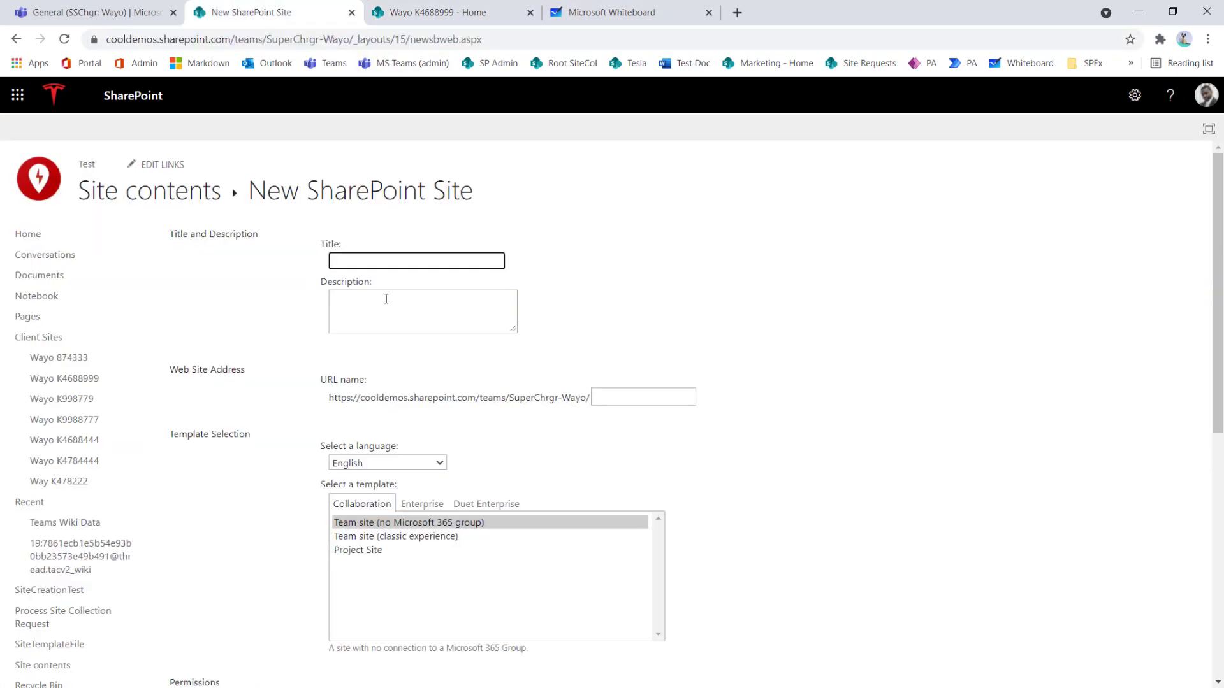
left_click(660, 396)
key("ctrl+v")
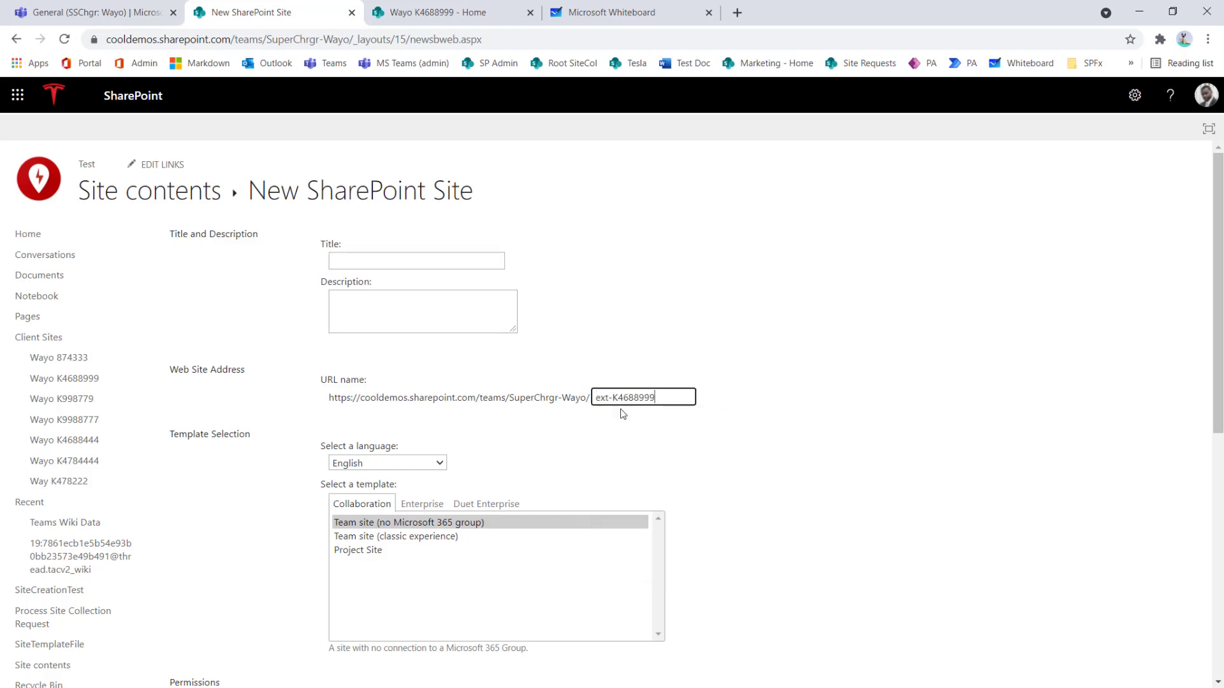
key("BackSpace")
key("BackSpace")
key("BackSpace")
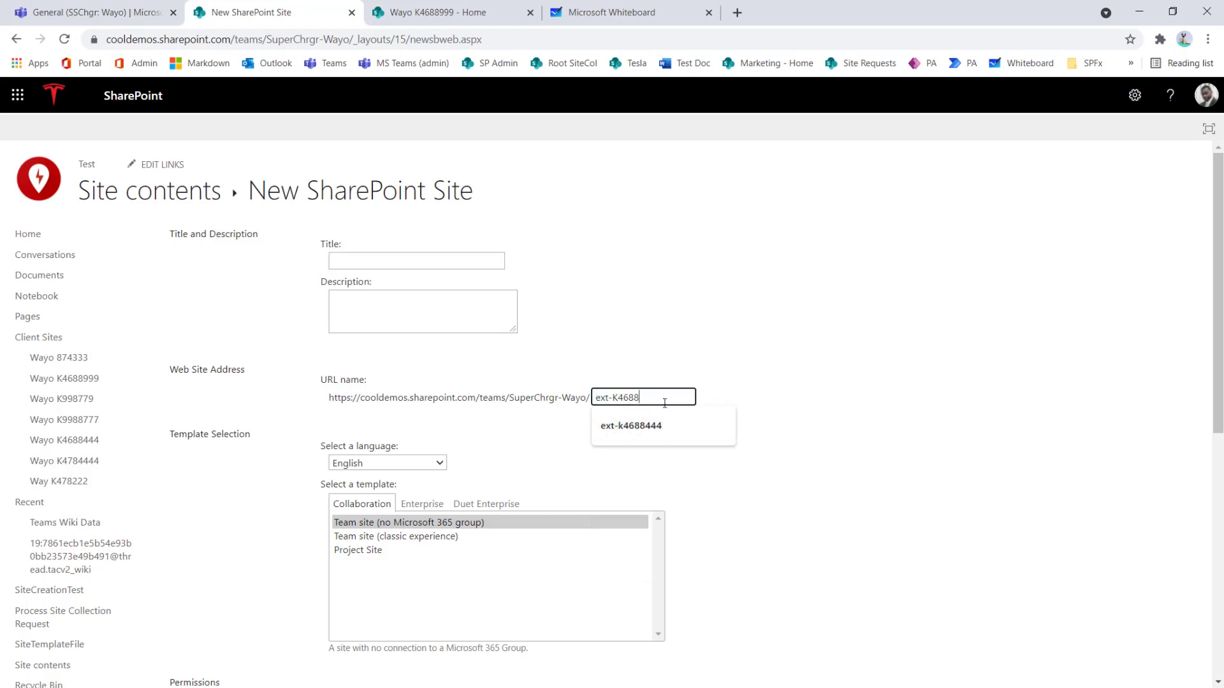
type("555")
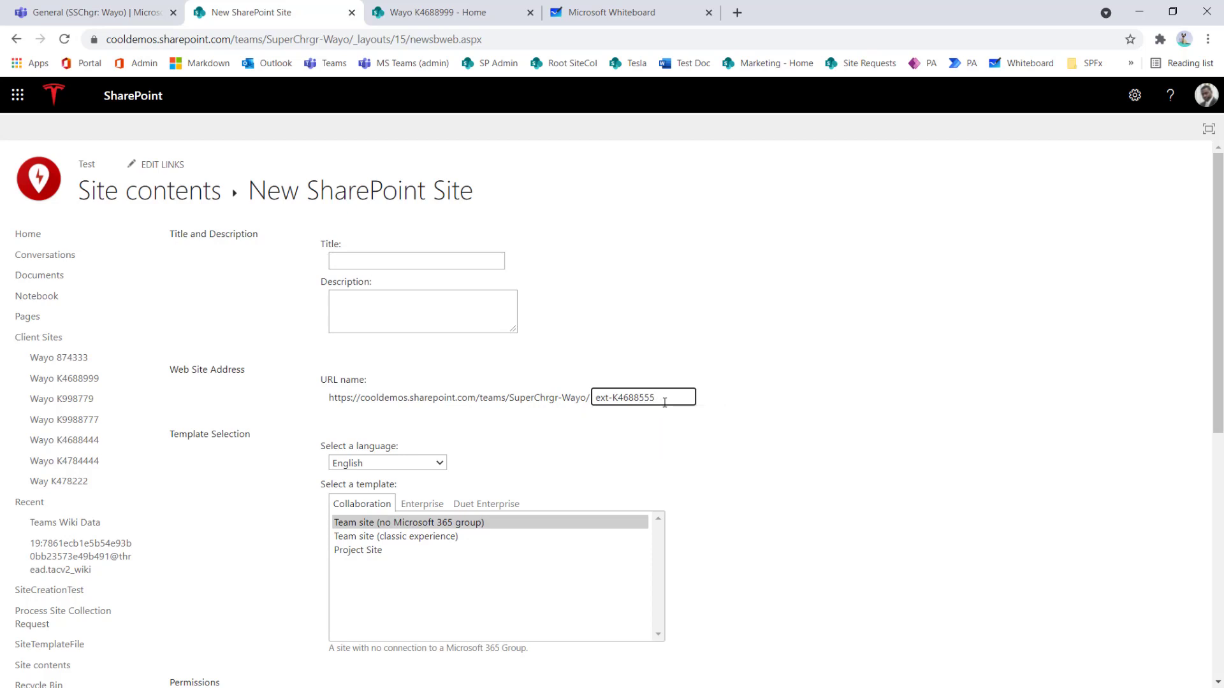
- Title the new site Wayo K4688555, reusing the project code from its URL name
left_click(419, 264)
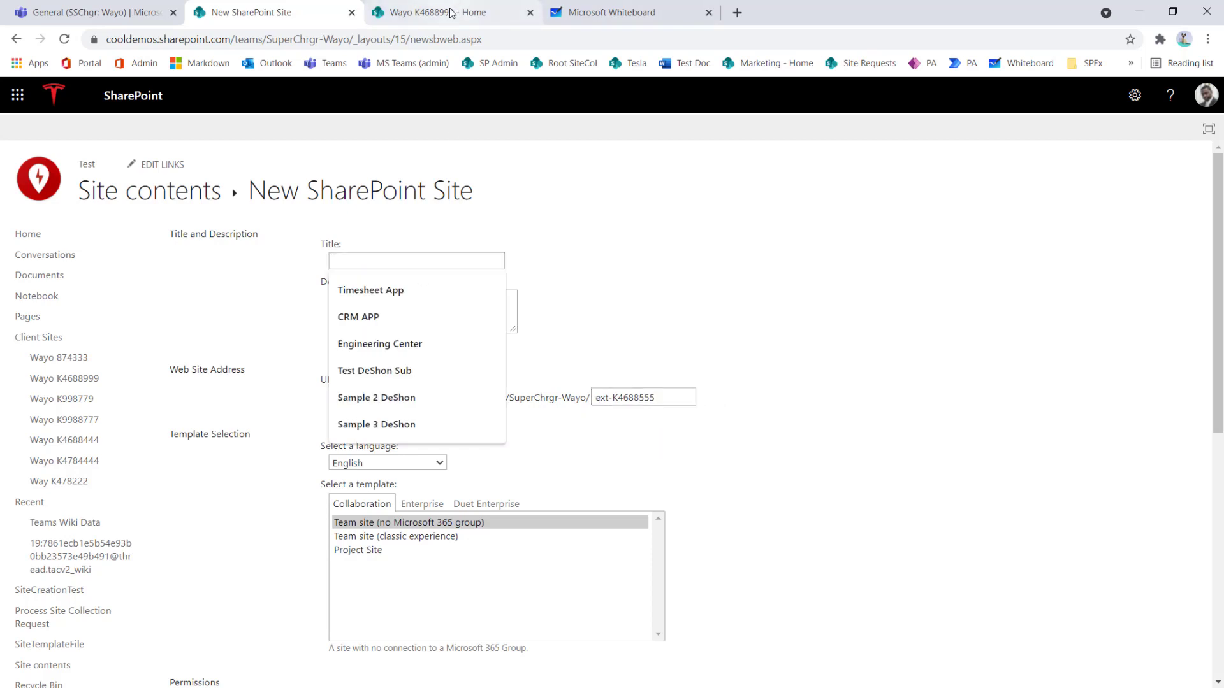
left_click(450, 13)
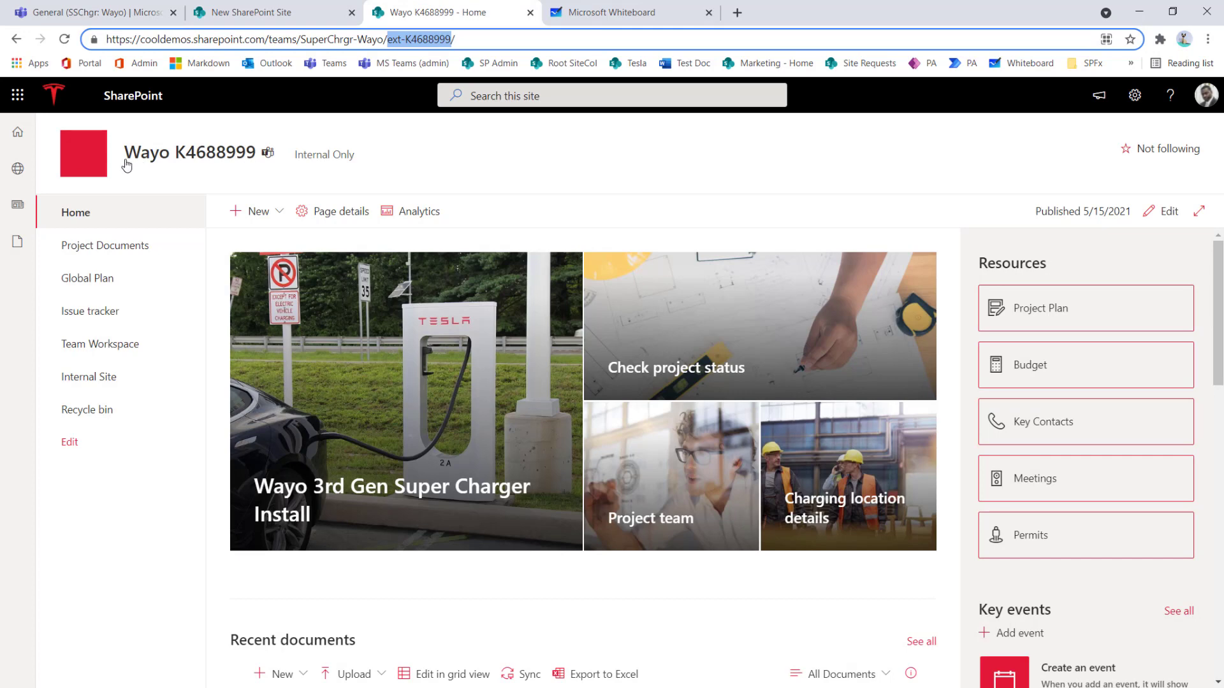
left_click(277, 14)
type("Way")
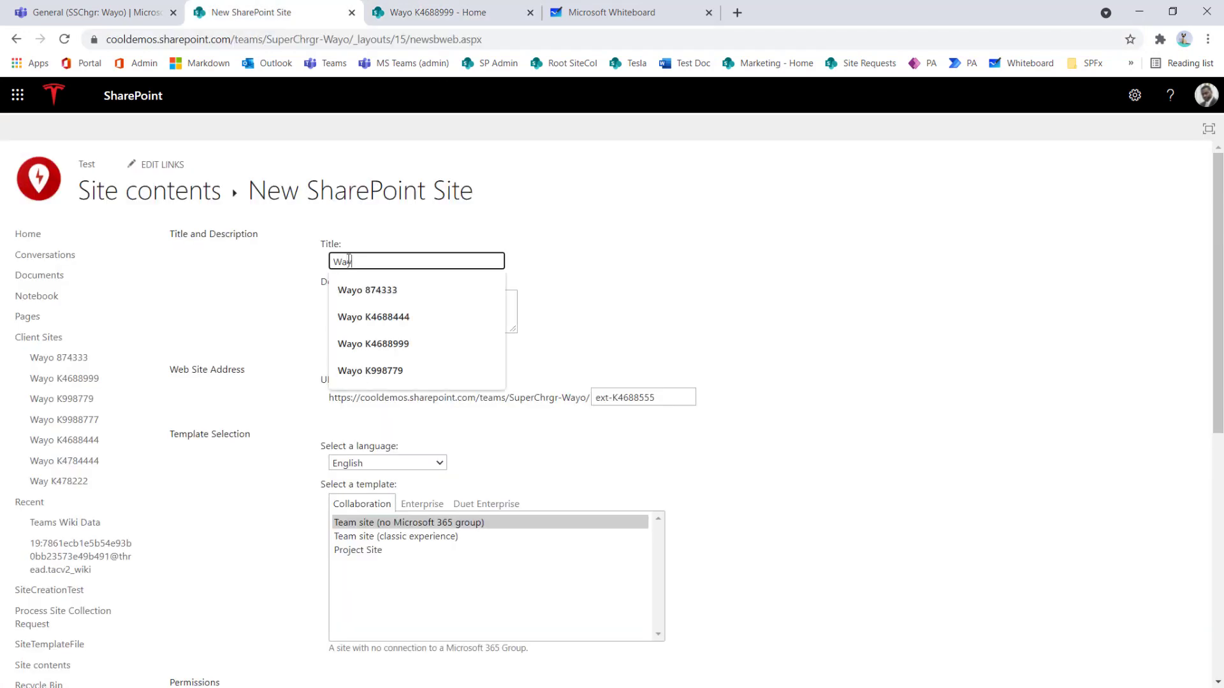
type("o")
left_click_drag(612, 398, 655, 397)
key("ctrl+c")
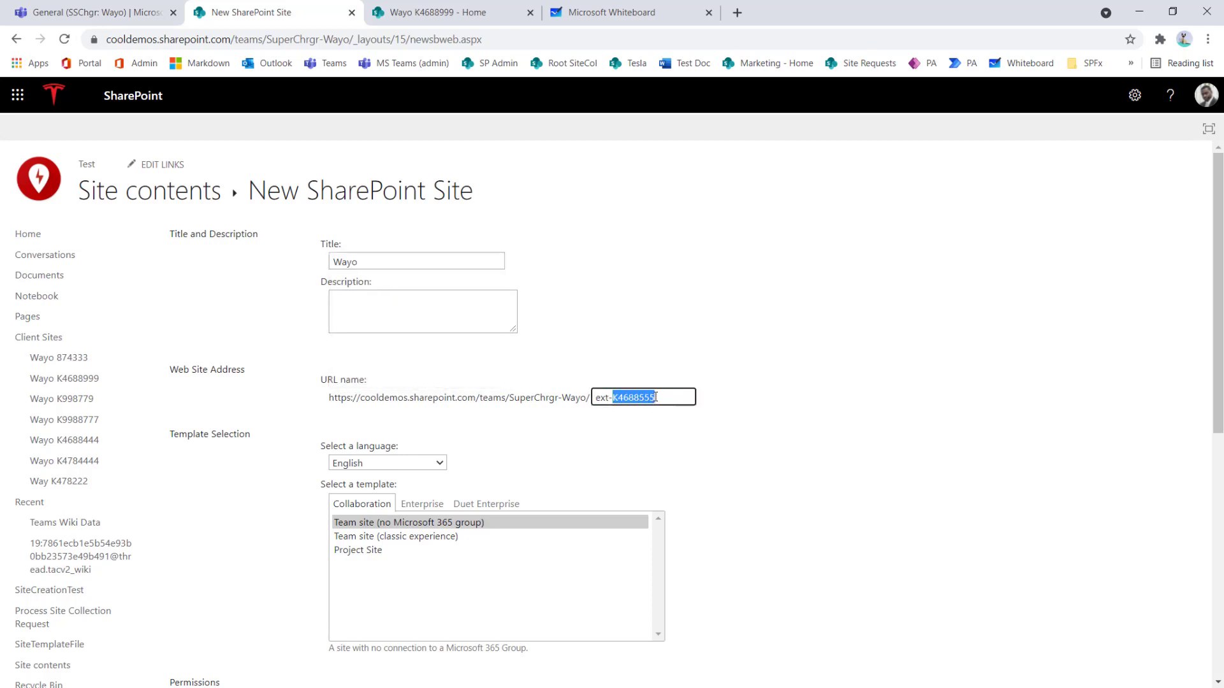
left_click(408, 263)
key("ctrl+v")
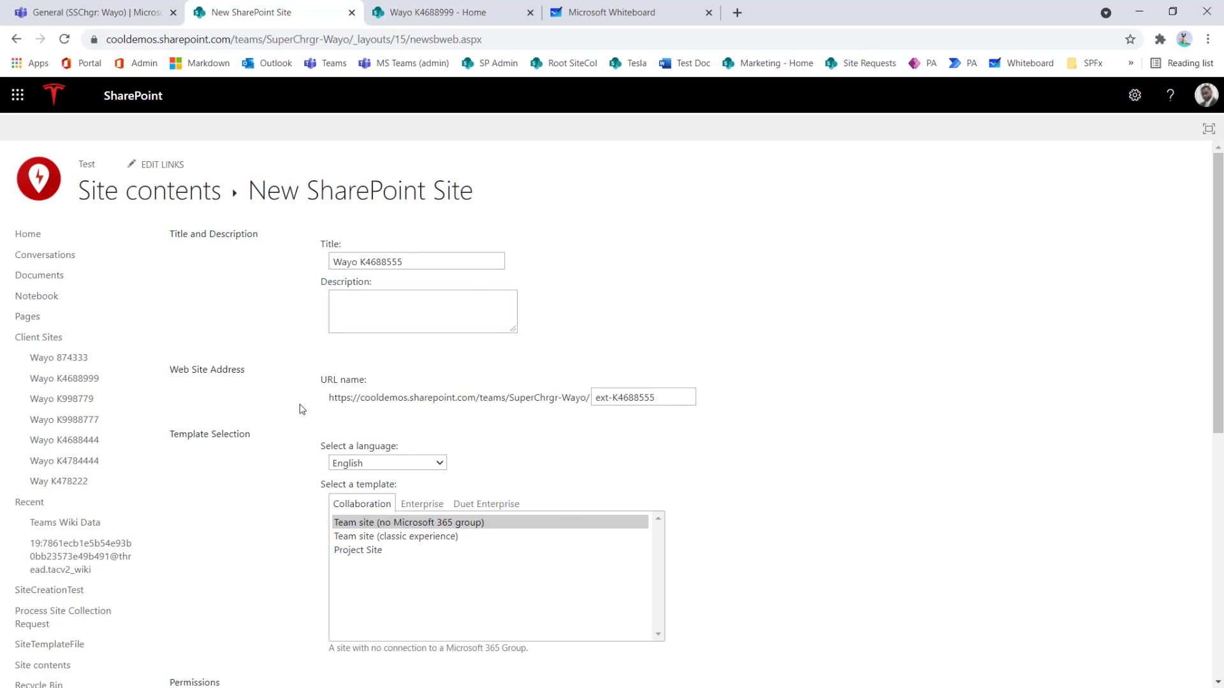
double_click(645, 396)
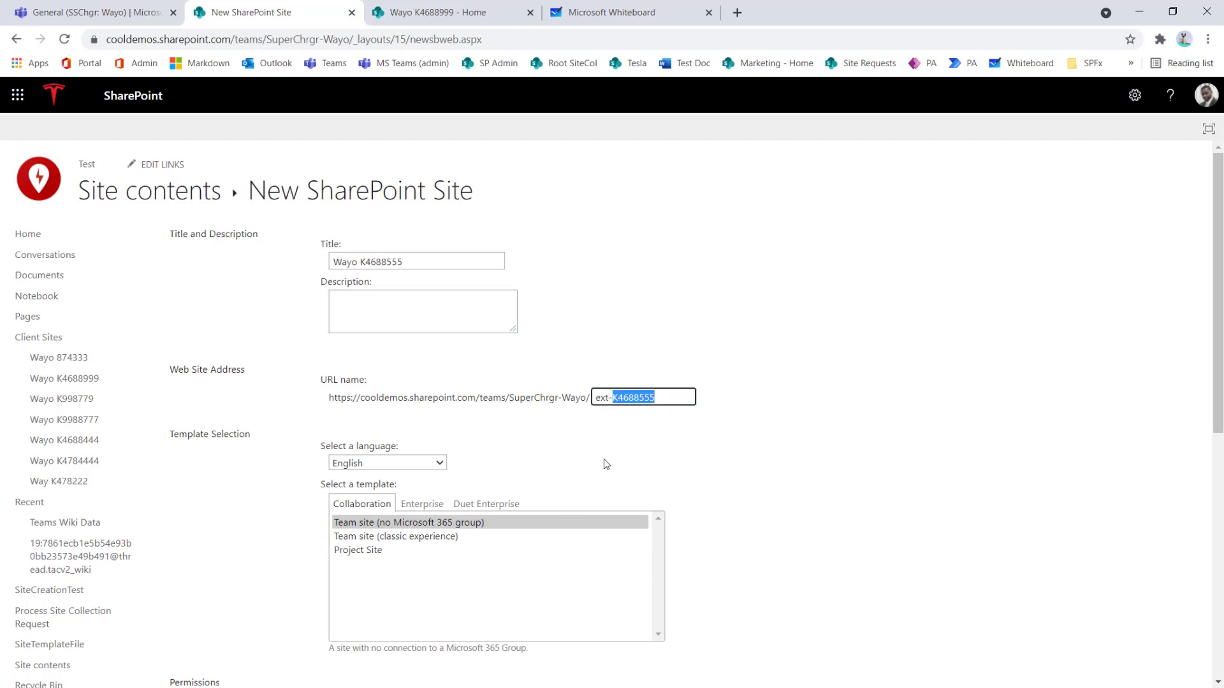
left_click(547, 469)
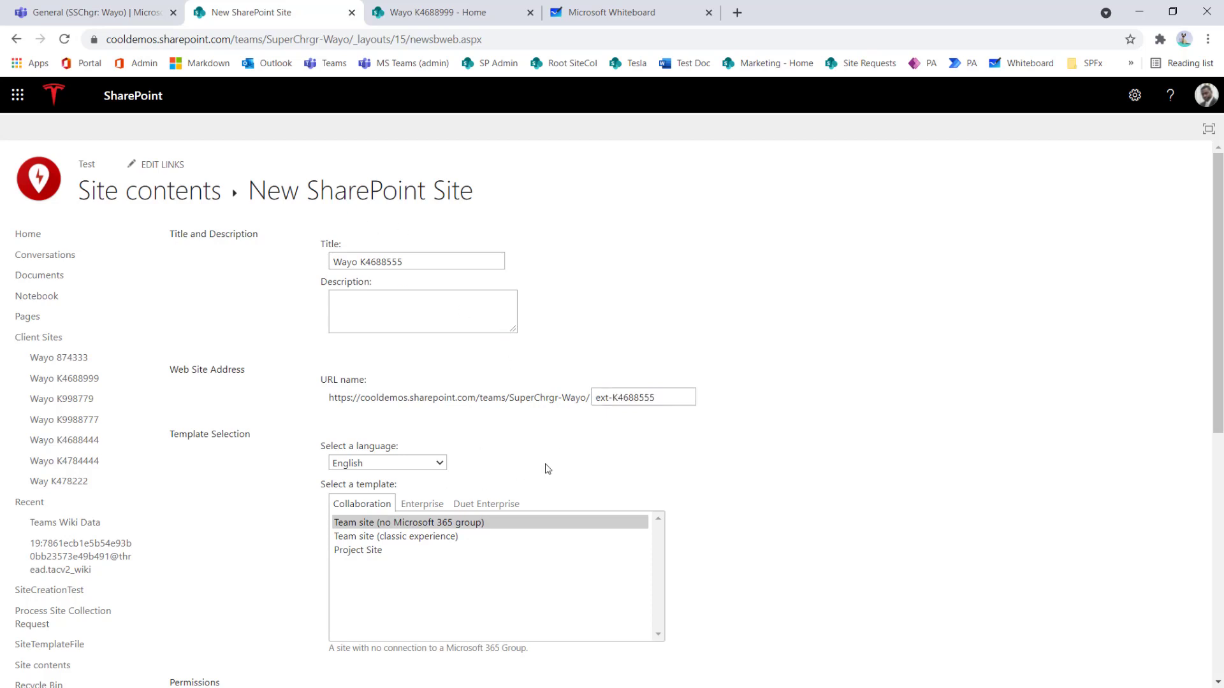
- Give the new site unique permissions, show it on the parent's Quick Launch but not its top link bar, and create it
scroll(547, 469, "down", 6)
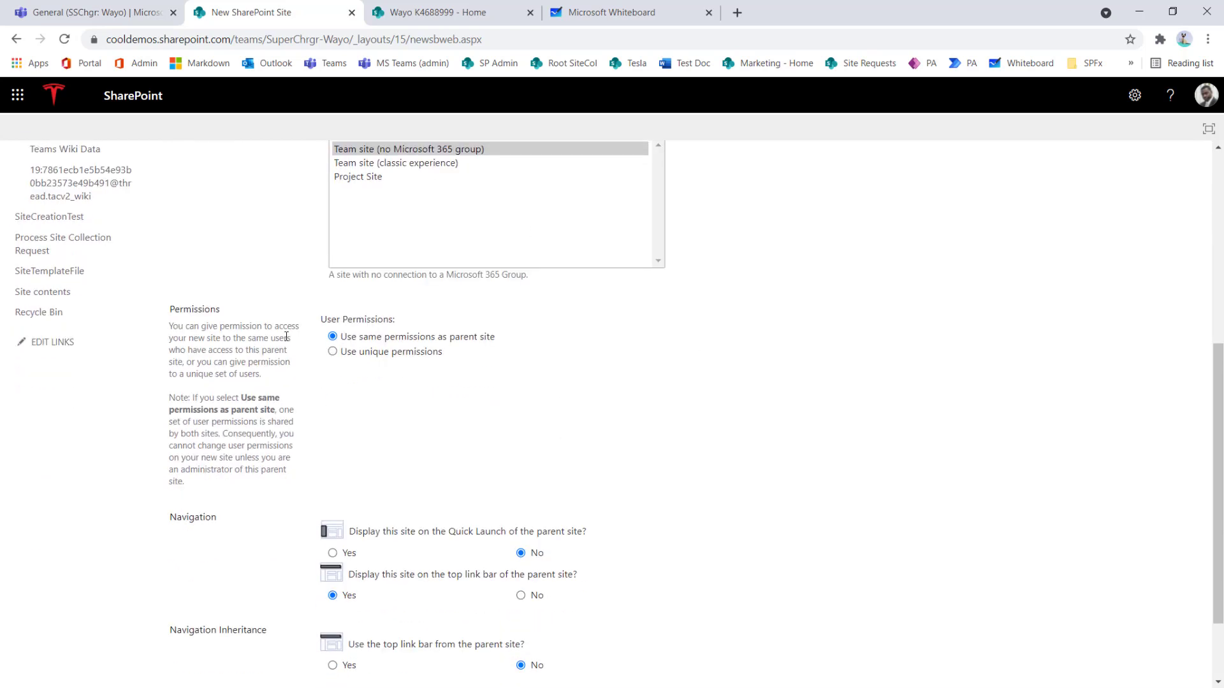
left_click(332, 352)
left_click(332, 554)
left_click(522, 596)
scroll(650, 614, "down", 2)
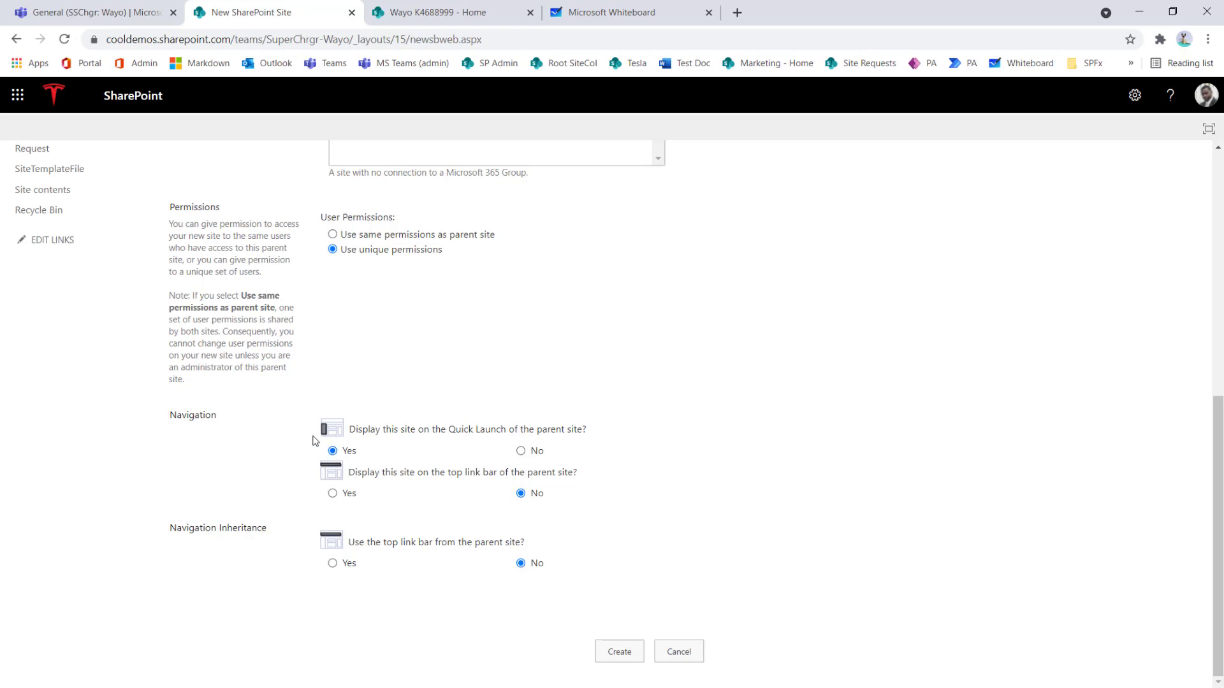
left_click(631, 645)
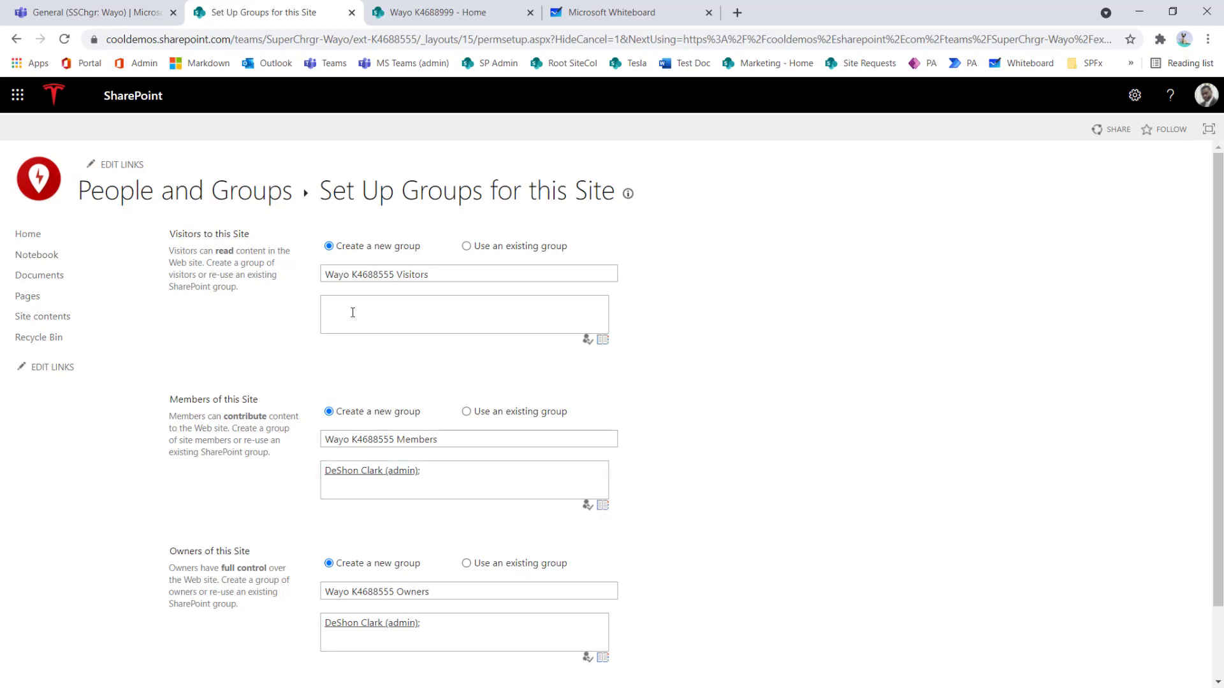
scroll(675, 605, "down", 2)
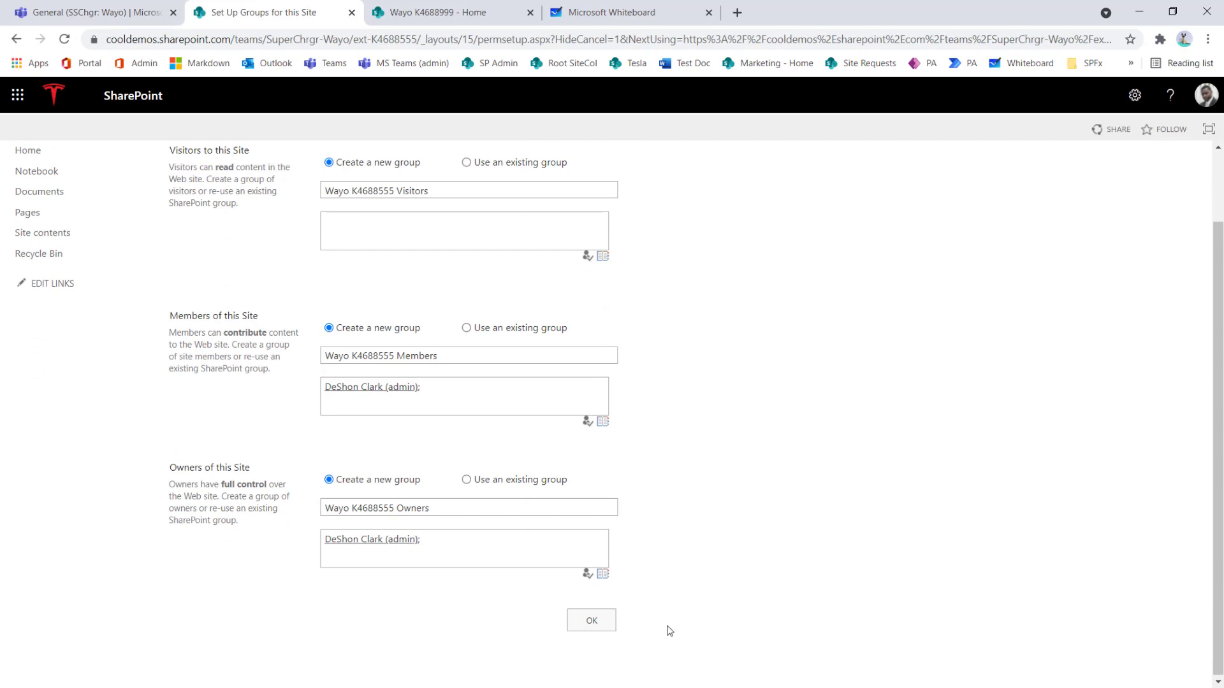
left_click(594, 627)
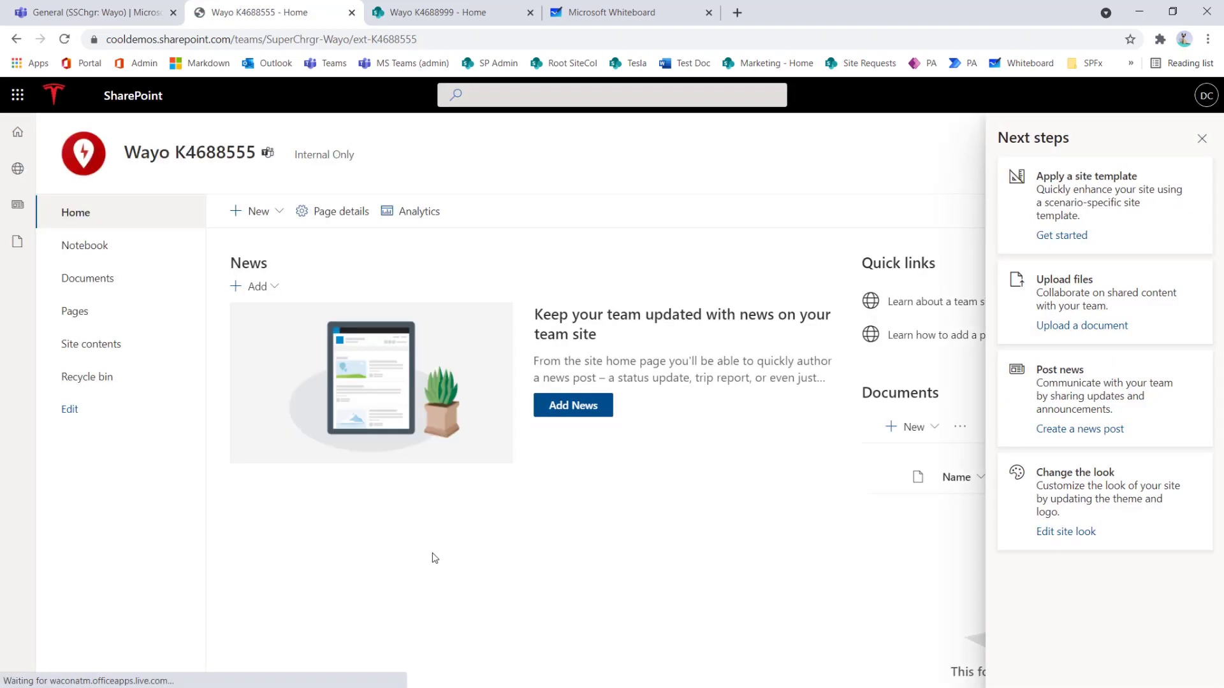
left_click(1200, 139)
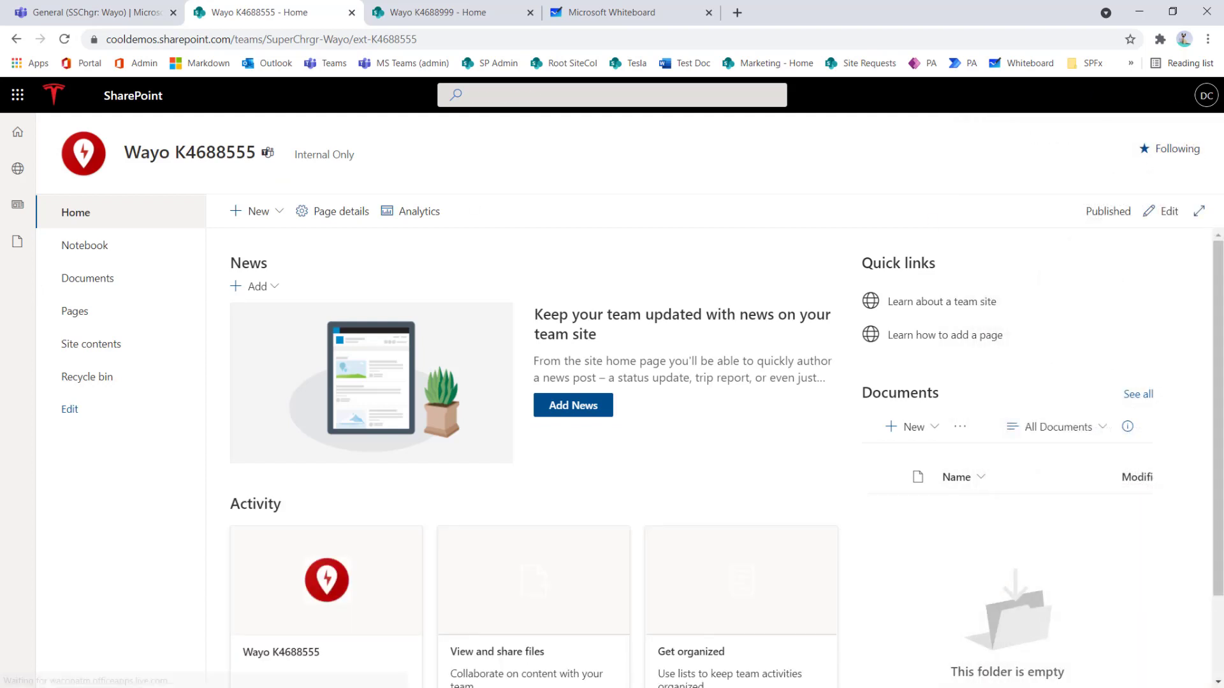
- Examine the Wayo K4688999 home page layout as a model, and return to the Wayo K4688555 site
left_click(467, 7)
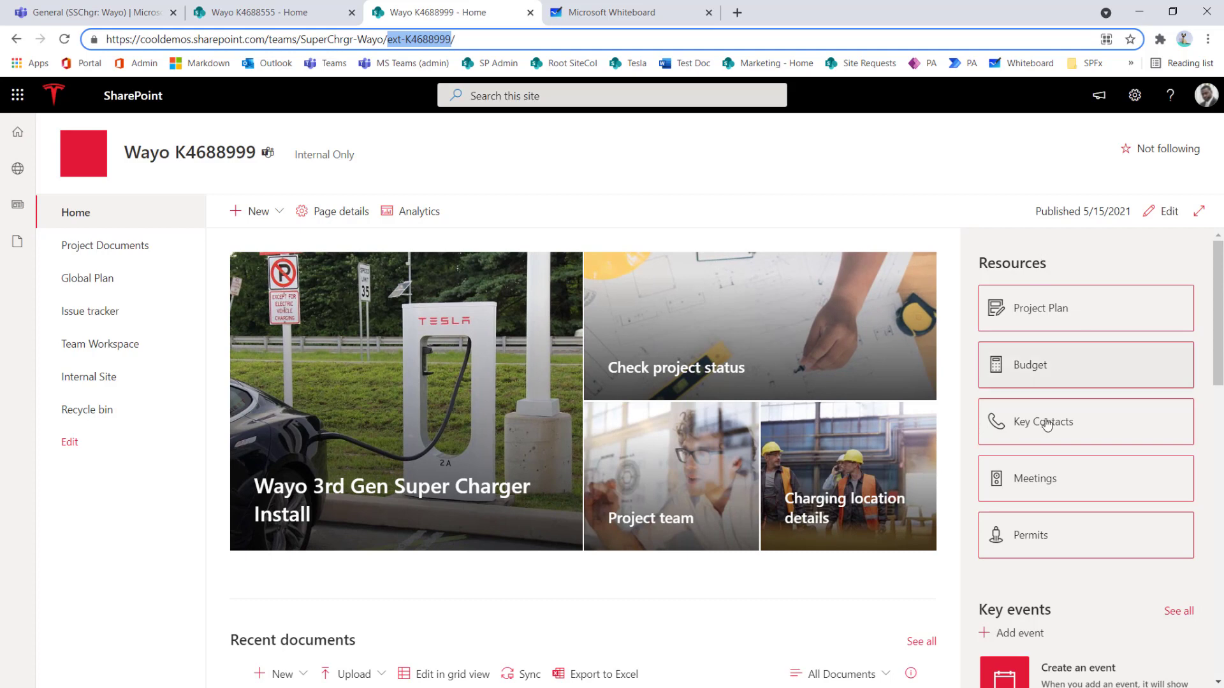
scroll(1057, 521, "down", 3)
scroll(1066, 519, "down", 5)
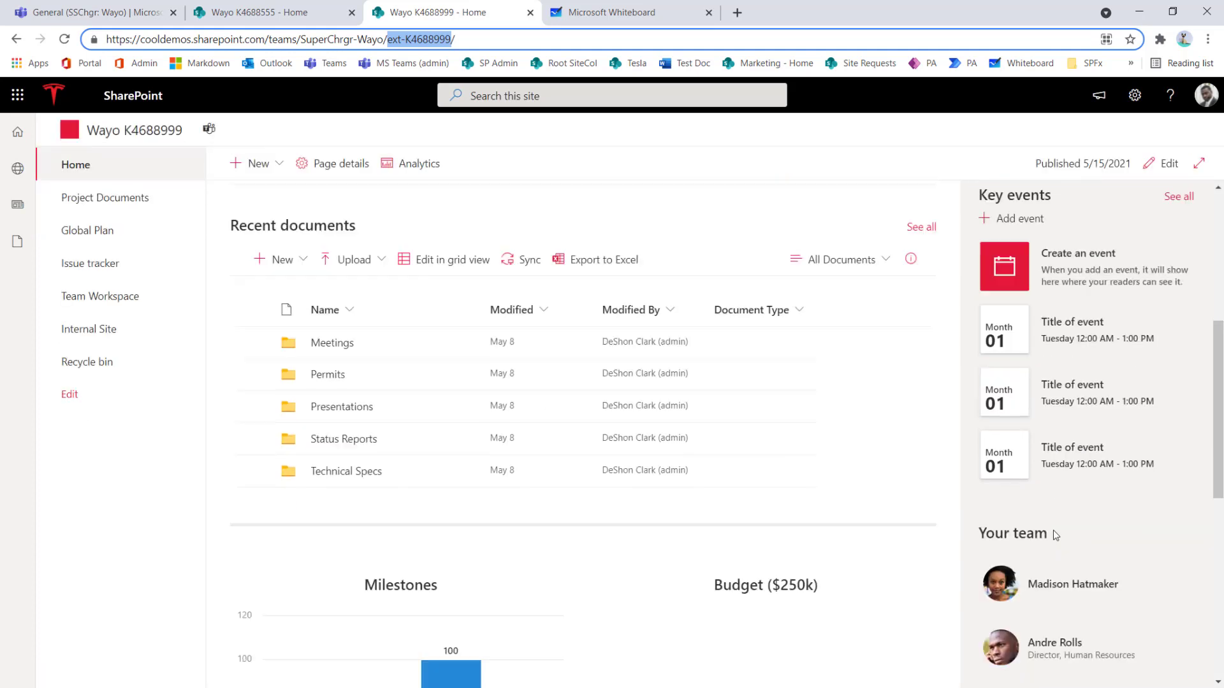
mouse_move(486, 593)
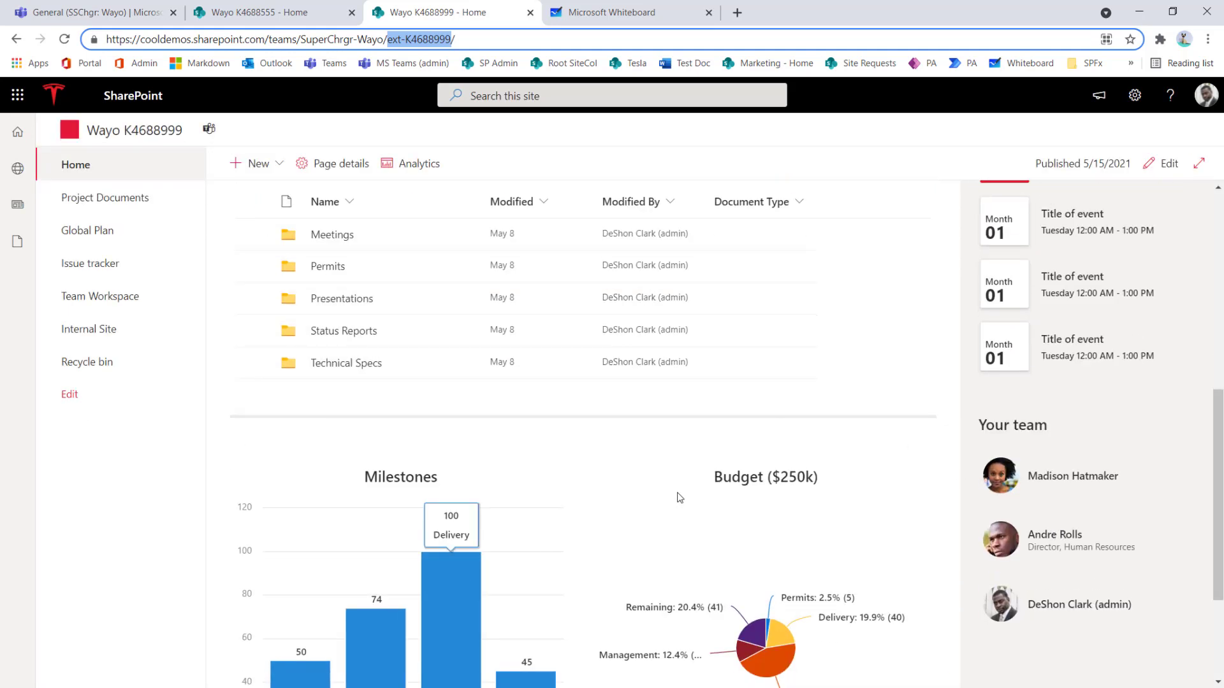
scroll(679, 498, "up", 8)
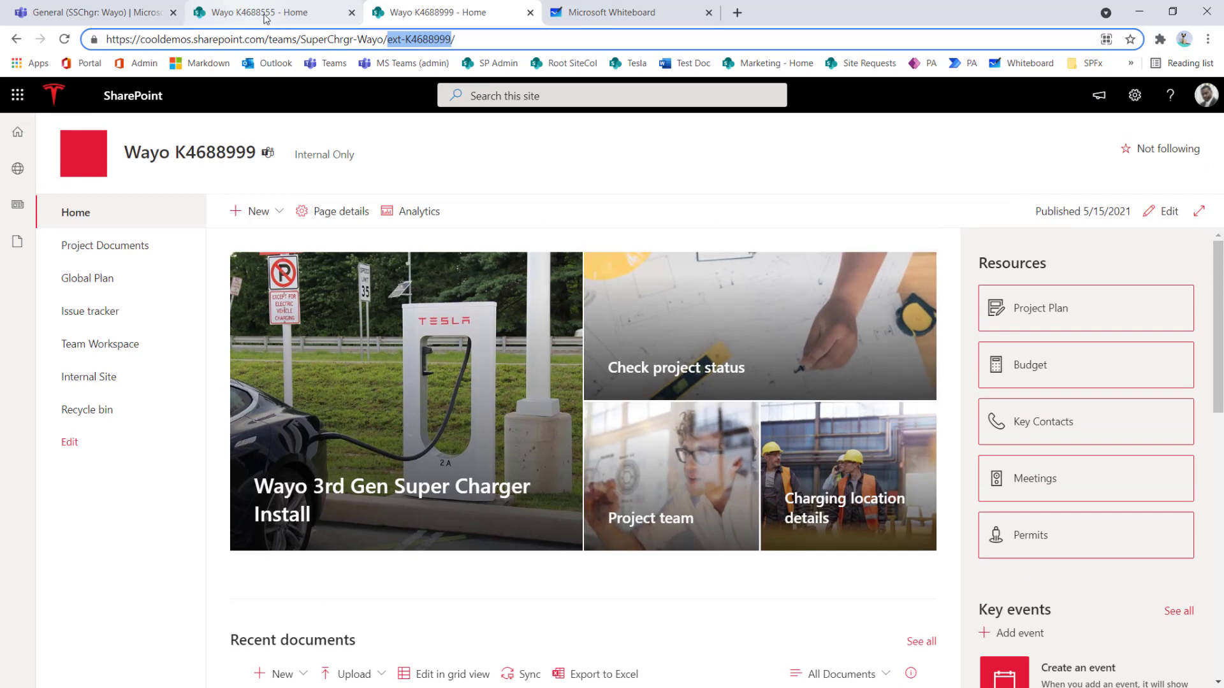
left_click(267, 15)
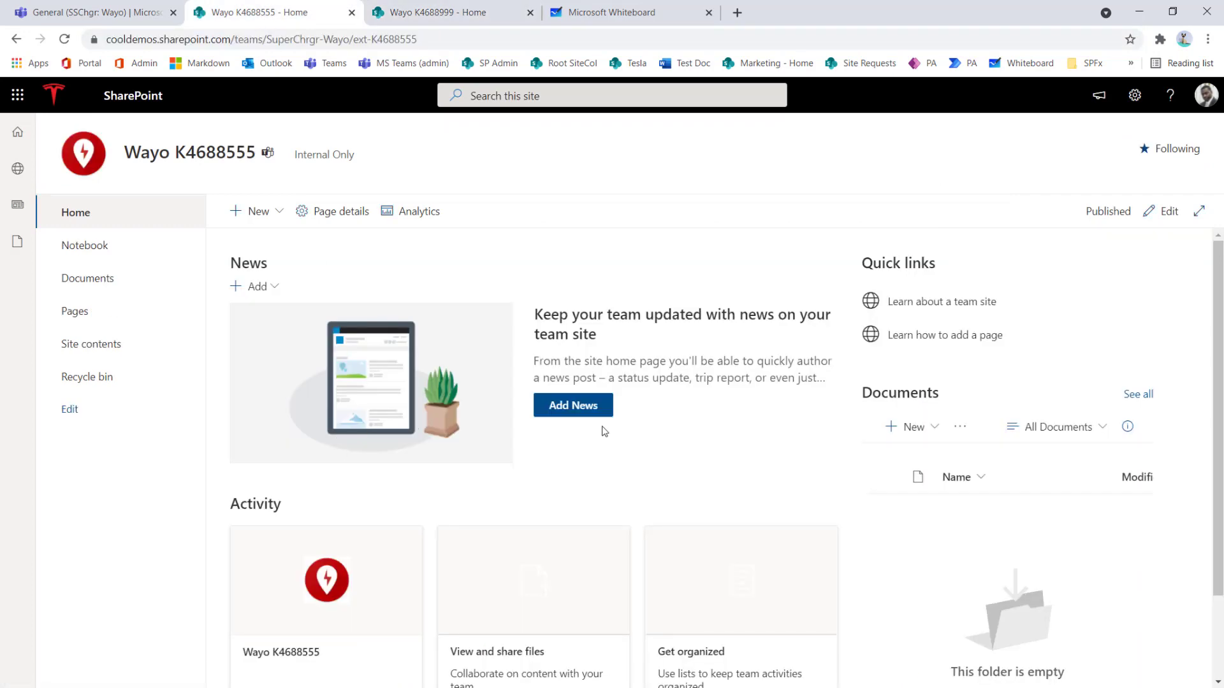
- Open the Wayo K4688555 home page for editing and add a vertical section, using the Wayo K4688999 home page as reference
left_click(1173, 215)
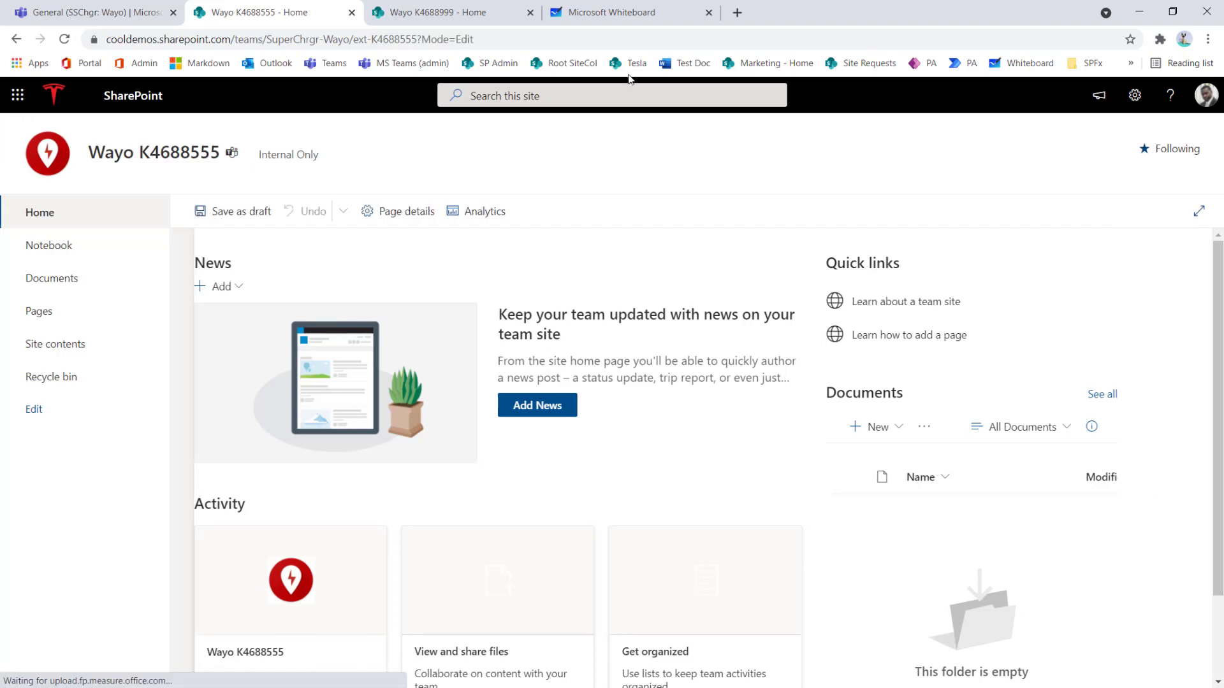
key("ctrl+Tab")
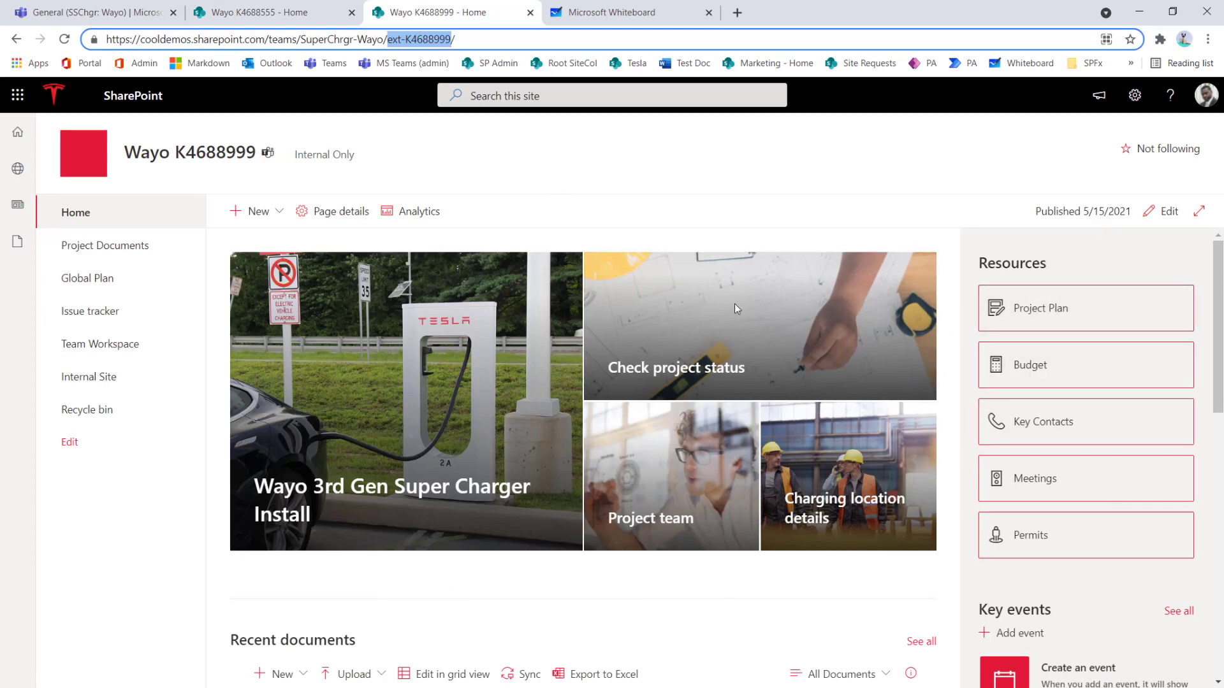
left_click(274, 12)
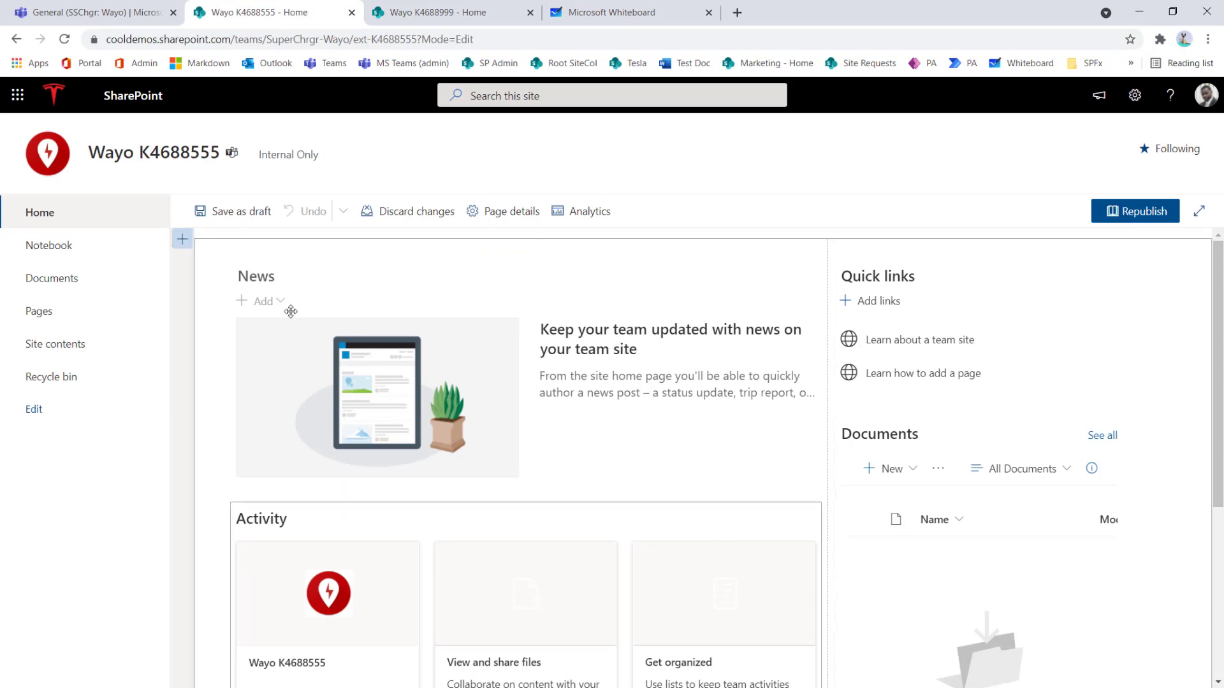
left_click(183, 242)
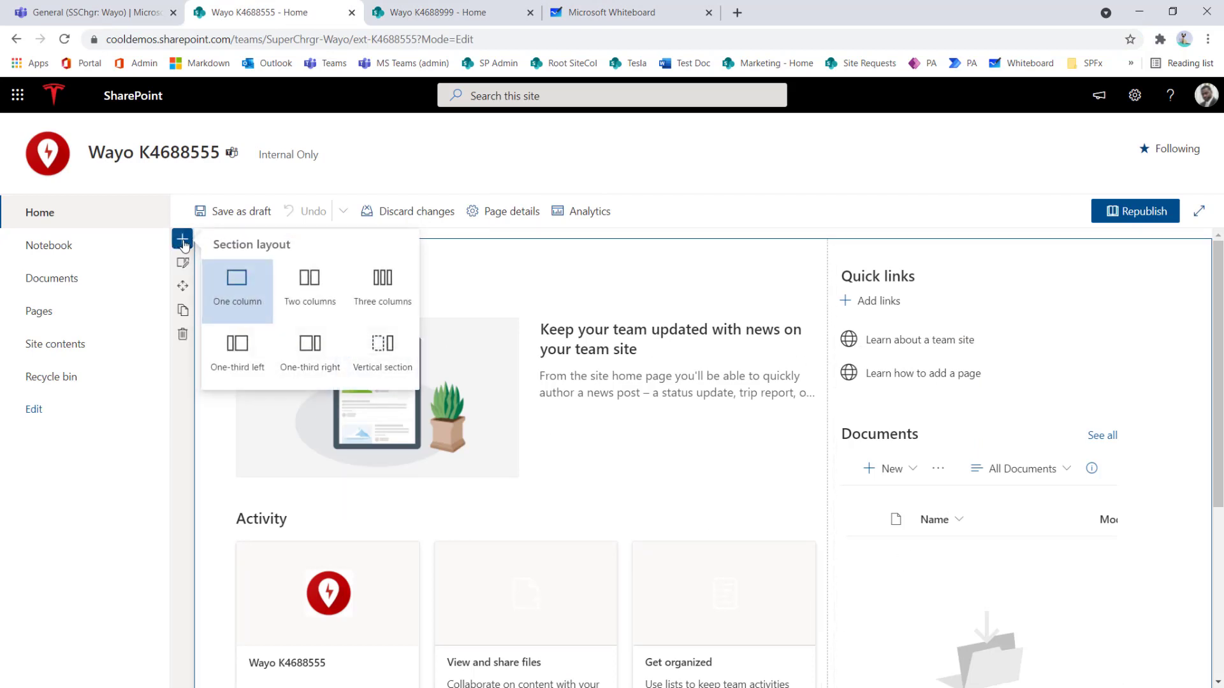
left_click(394, 359)
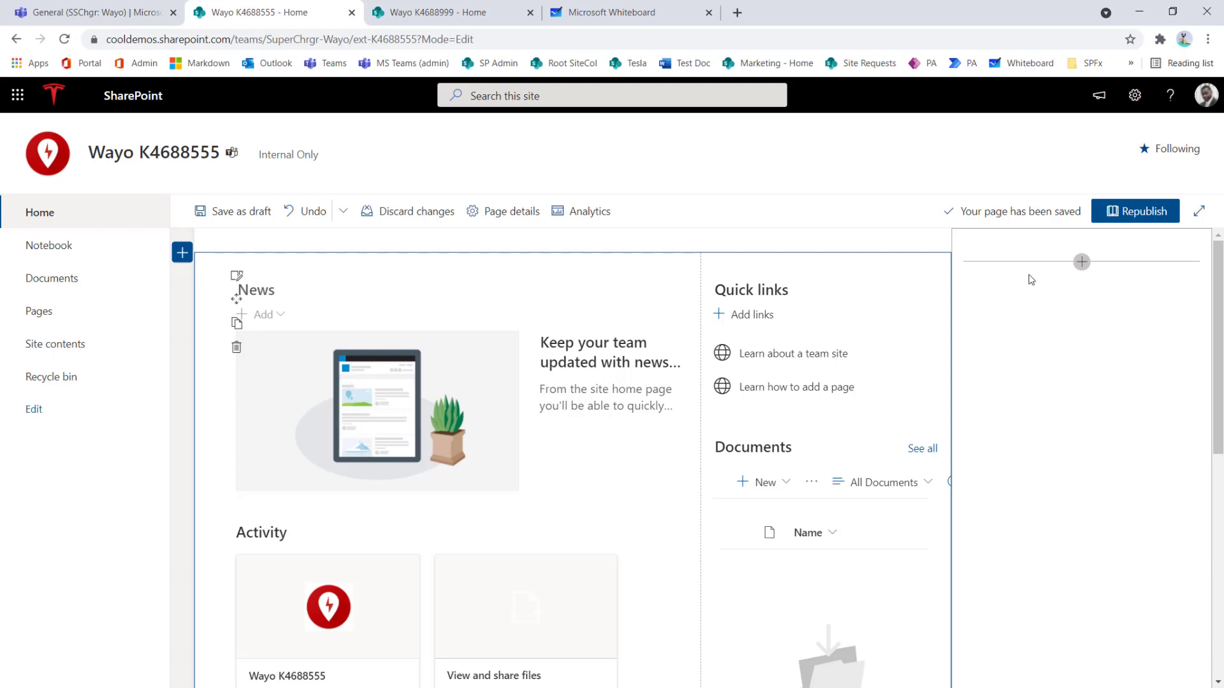
scroll(1032, 299, "down", 6)
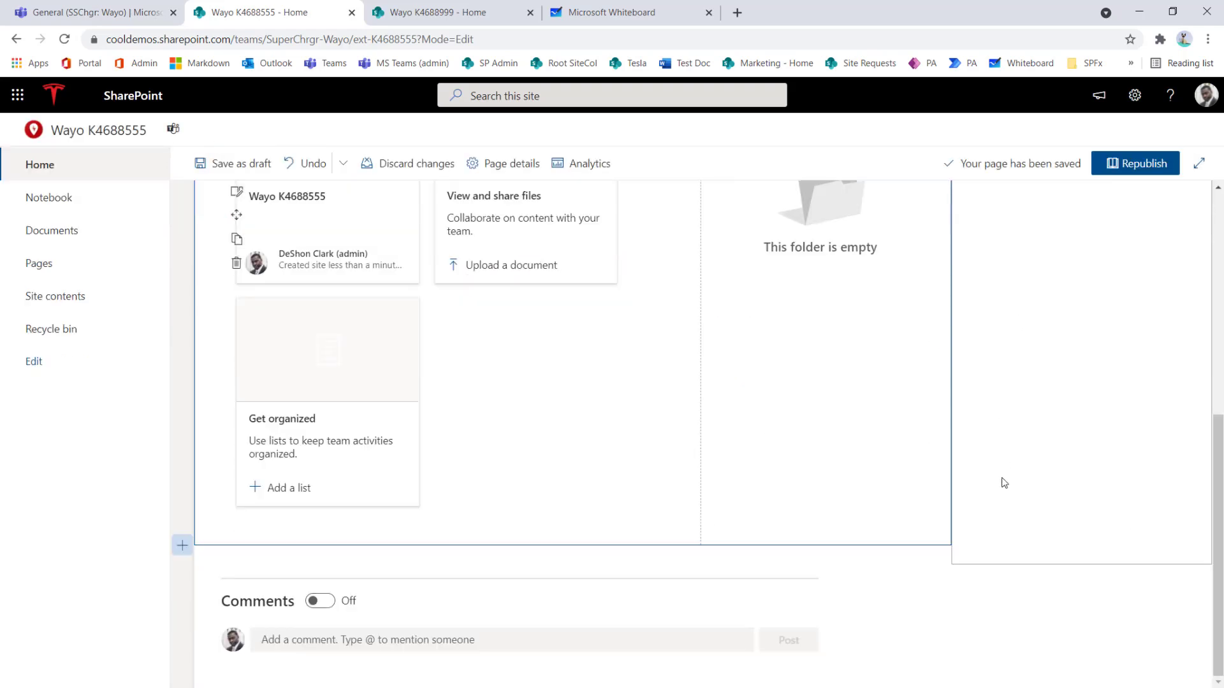
scroll(1014, 348, "up", 6)
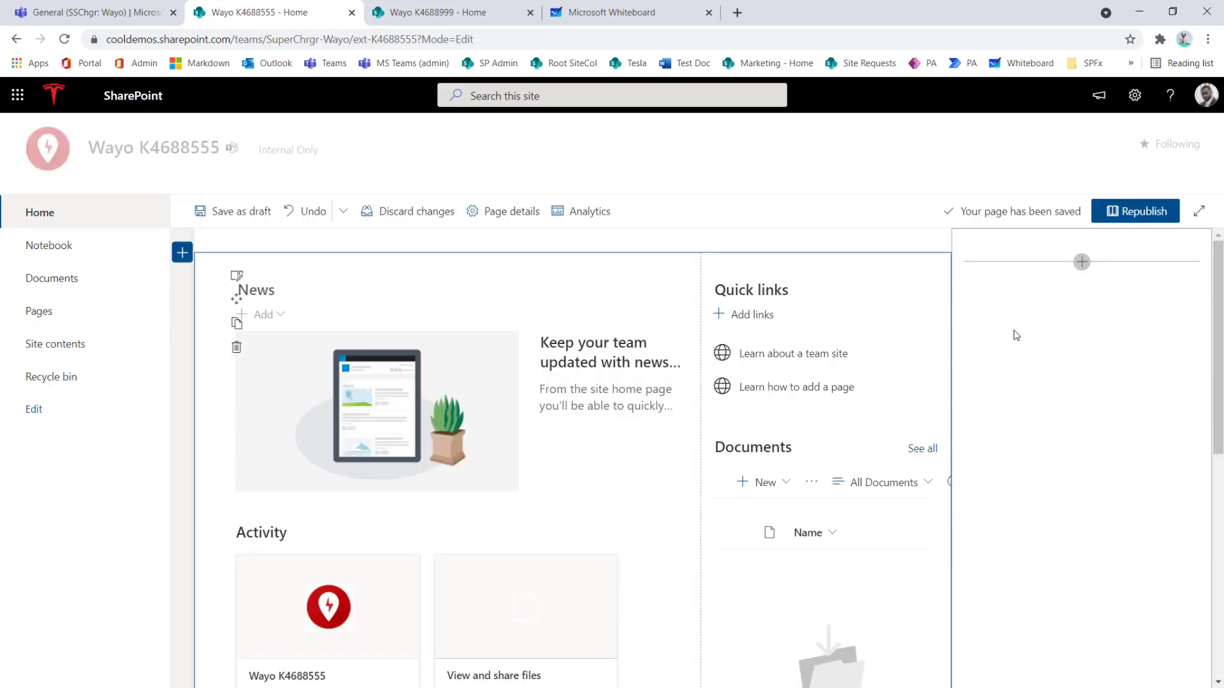
- Give the vertical section light grey background shading and move the Quick links web part into it
left_click(984, 246)
left_click(964, 239)
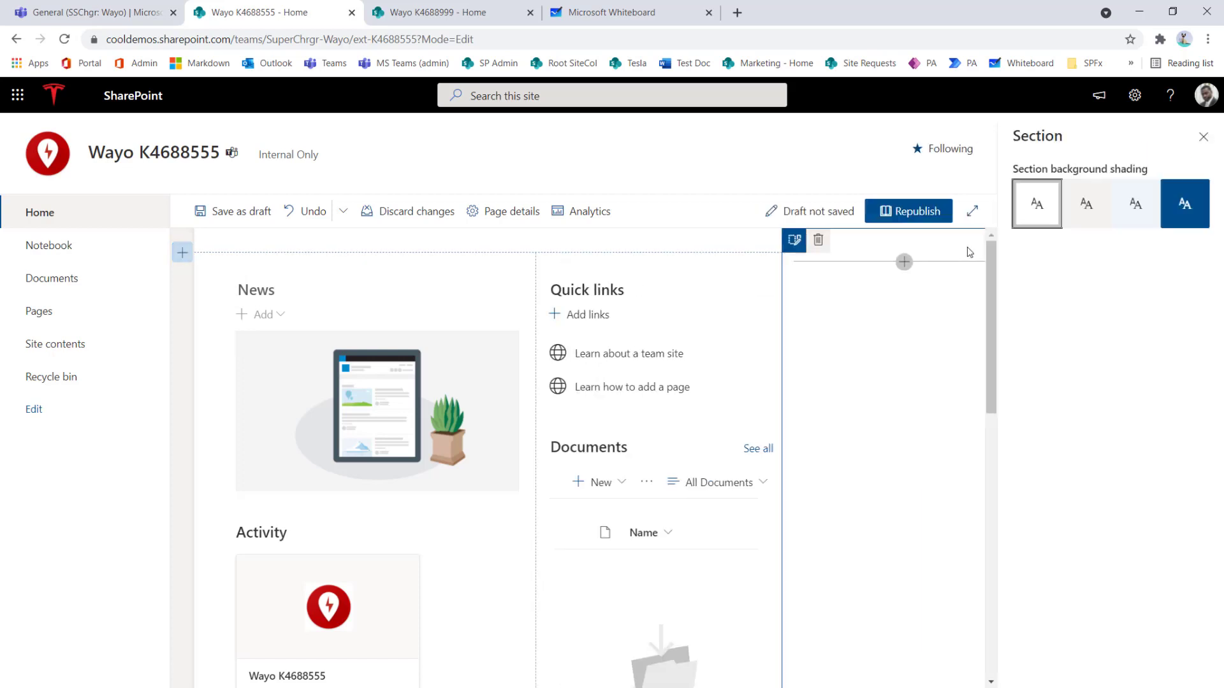
left_click(1059, 225)
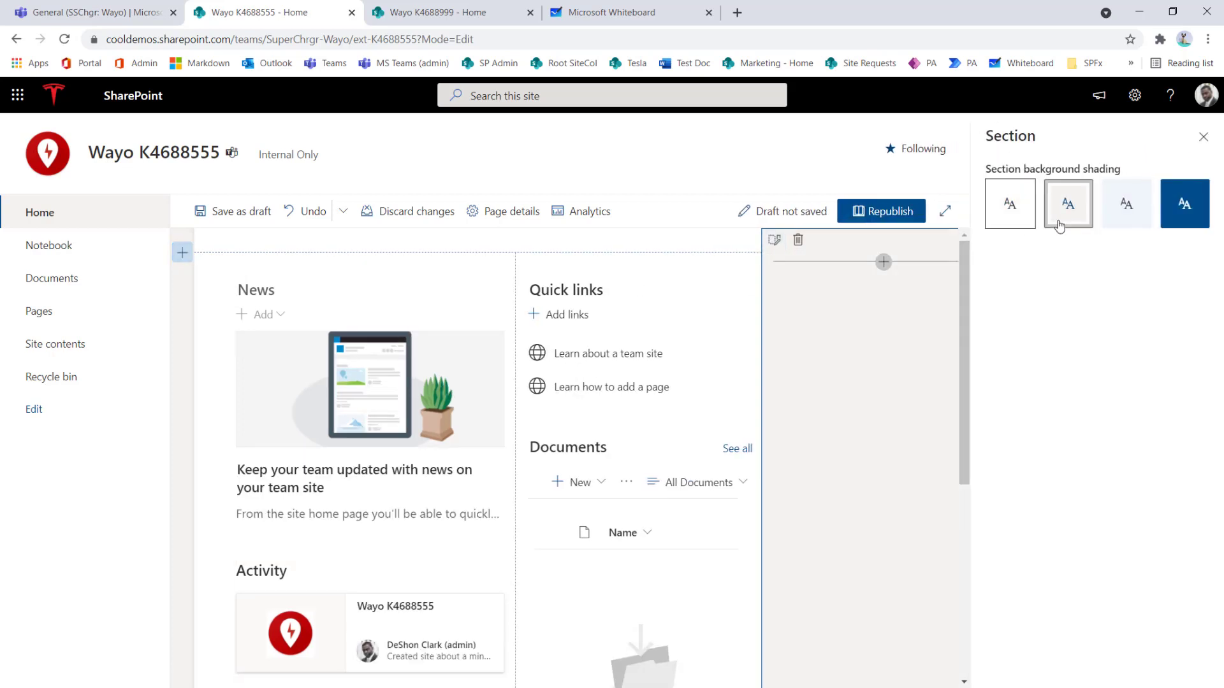
left_click(1204, 137)
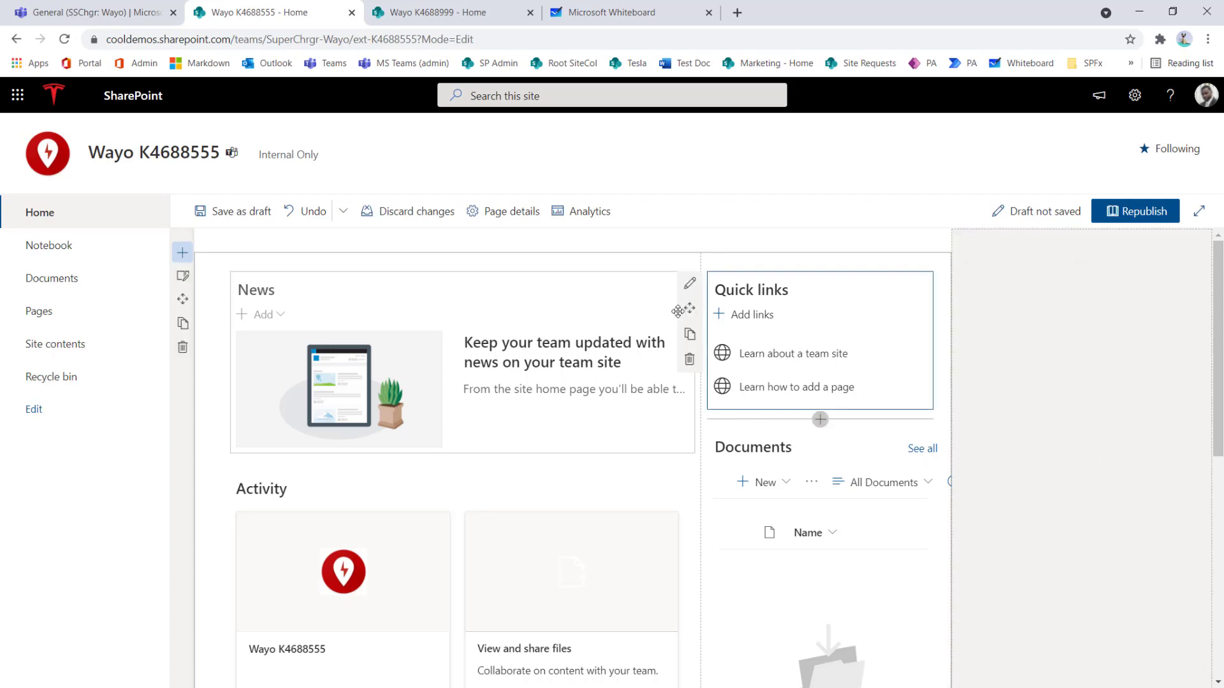
left_click_drag(689, 308, 1006, 316)
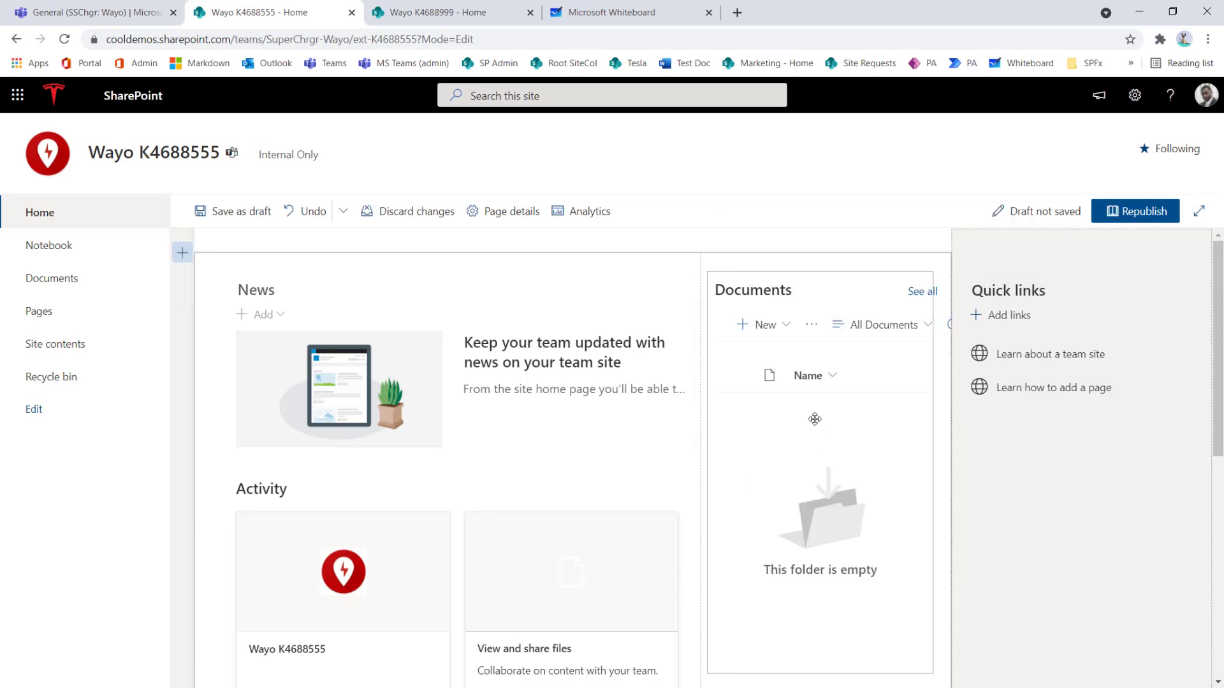
- Compare with the Wayo K4688999 home page and delete the Activity and News web parts from the Wayo K4688555 home page
left_click(408, 12)
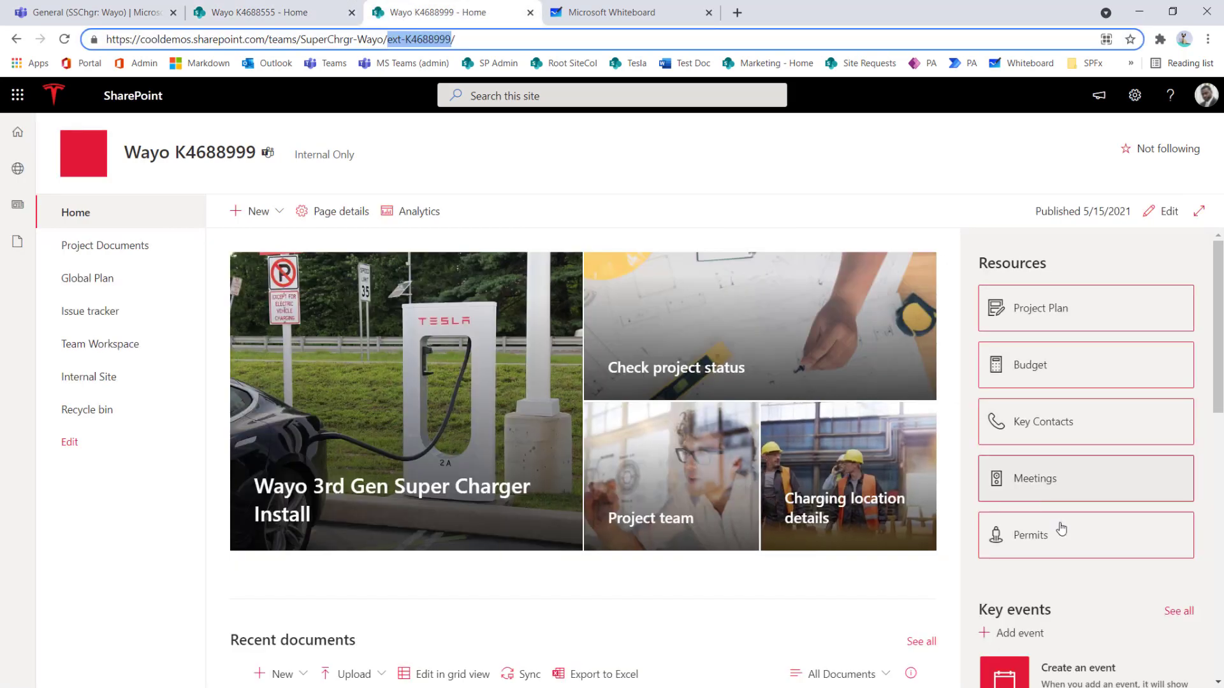
scroll(1060, 530, "down", 6)
scroll(1064, 529, "down", 3)
scroll(1064, 529, "up", 6)
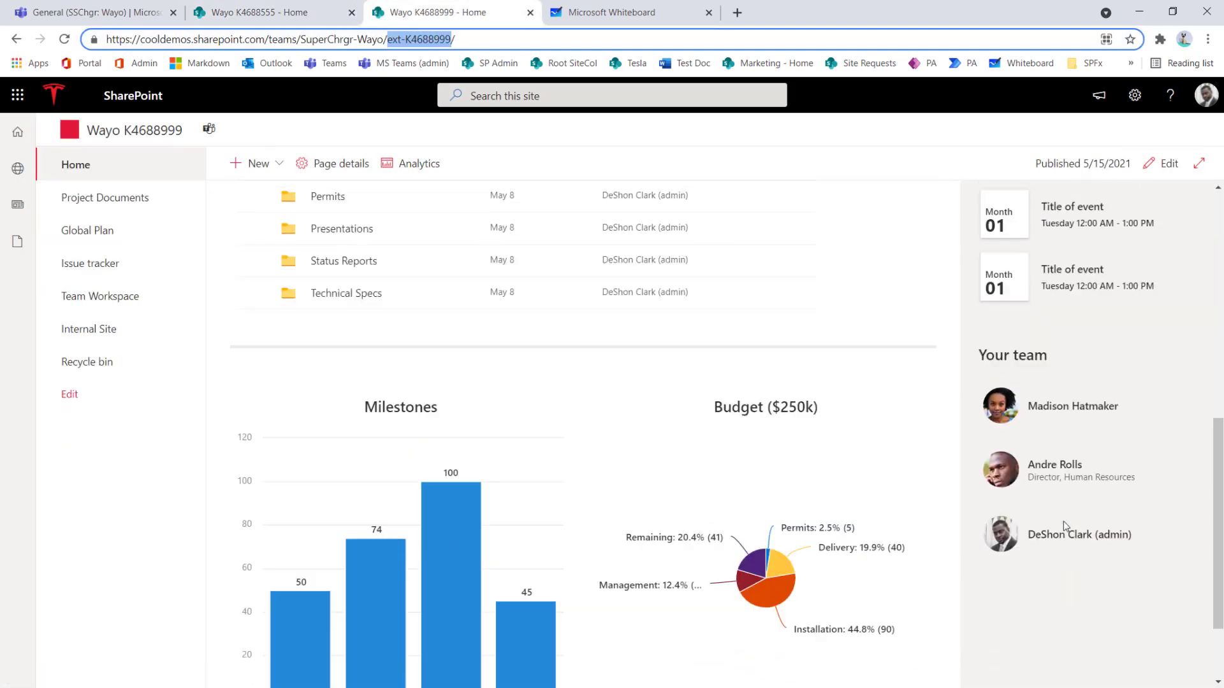
left_click(297, 14)
scroll(595, 401, "down", 7)
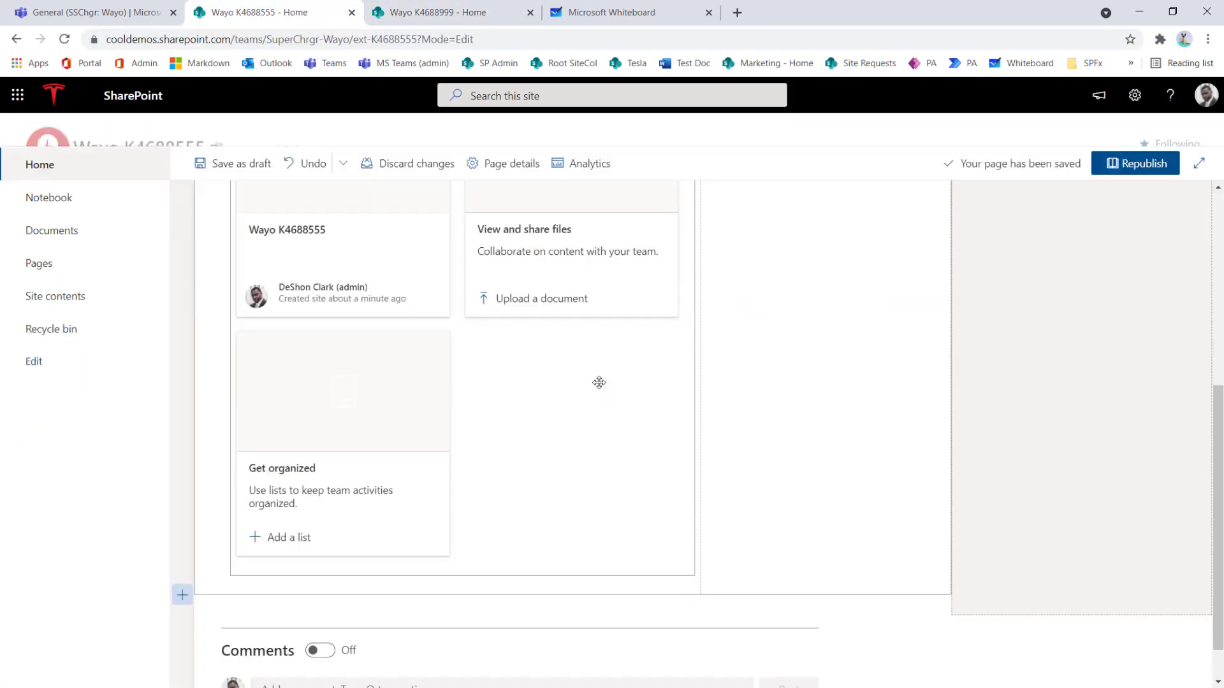
scroll(598, 382, "up", 6)
scroll(562, 476, "down", 4)
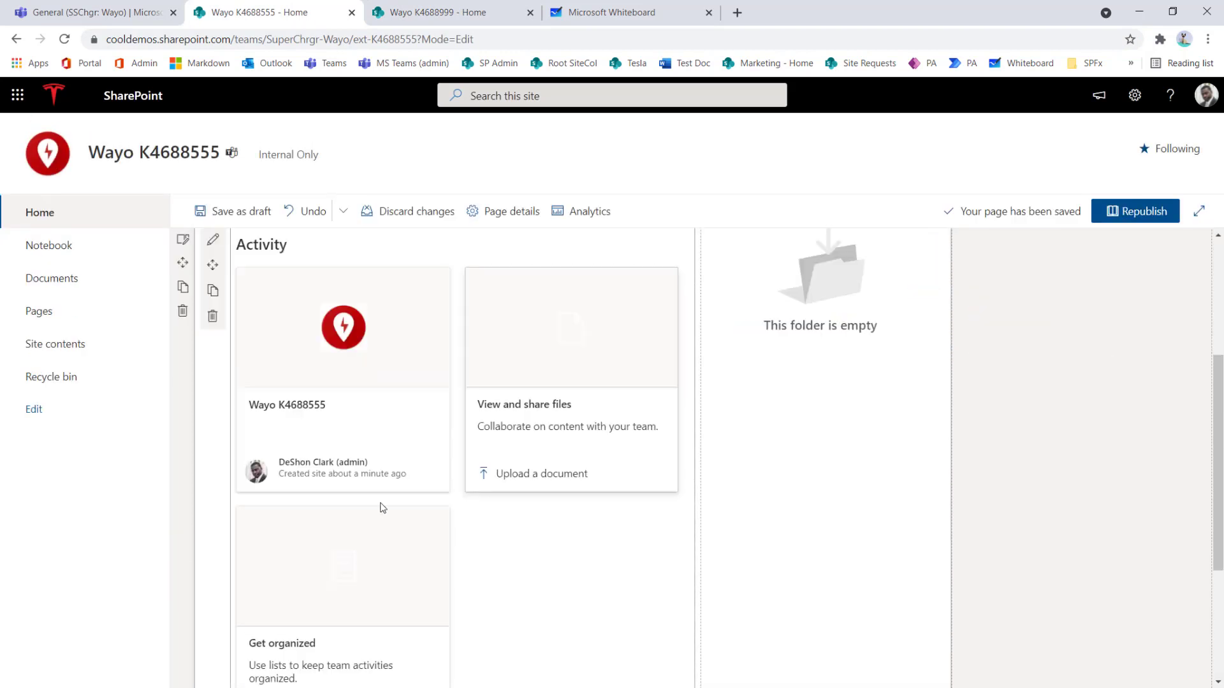
left_click(213, 316)
scroll(448, 445, "up", 3)
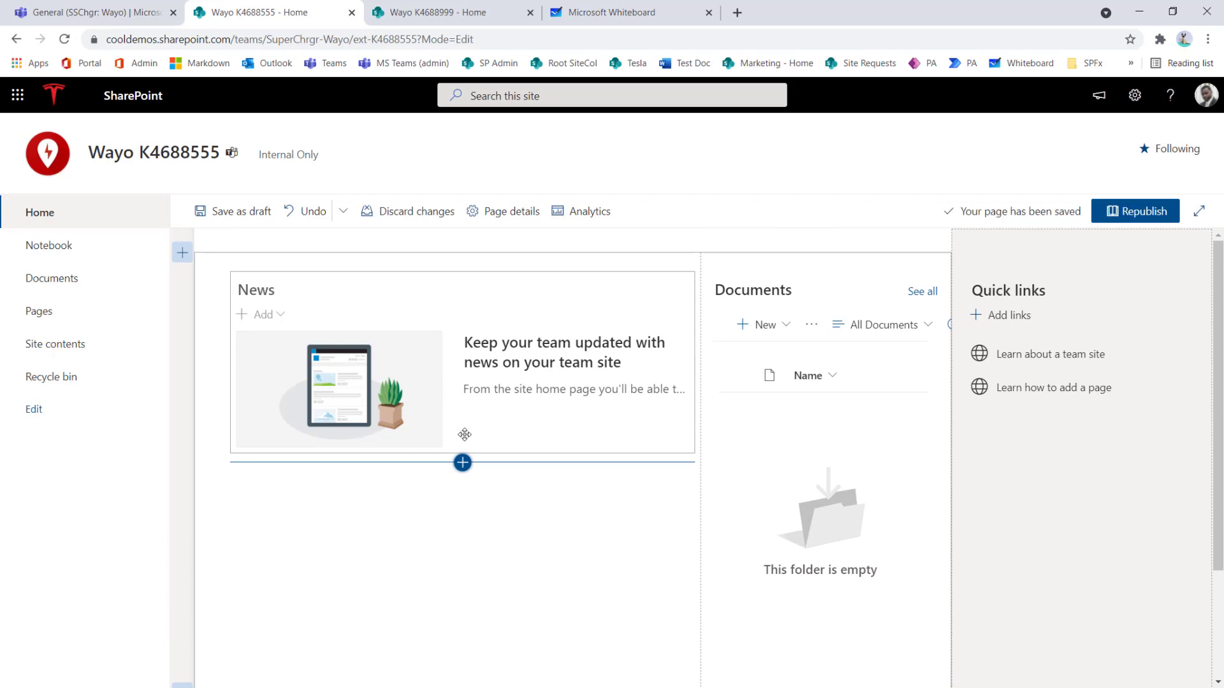
left_click(343, 328)
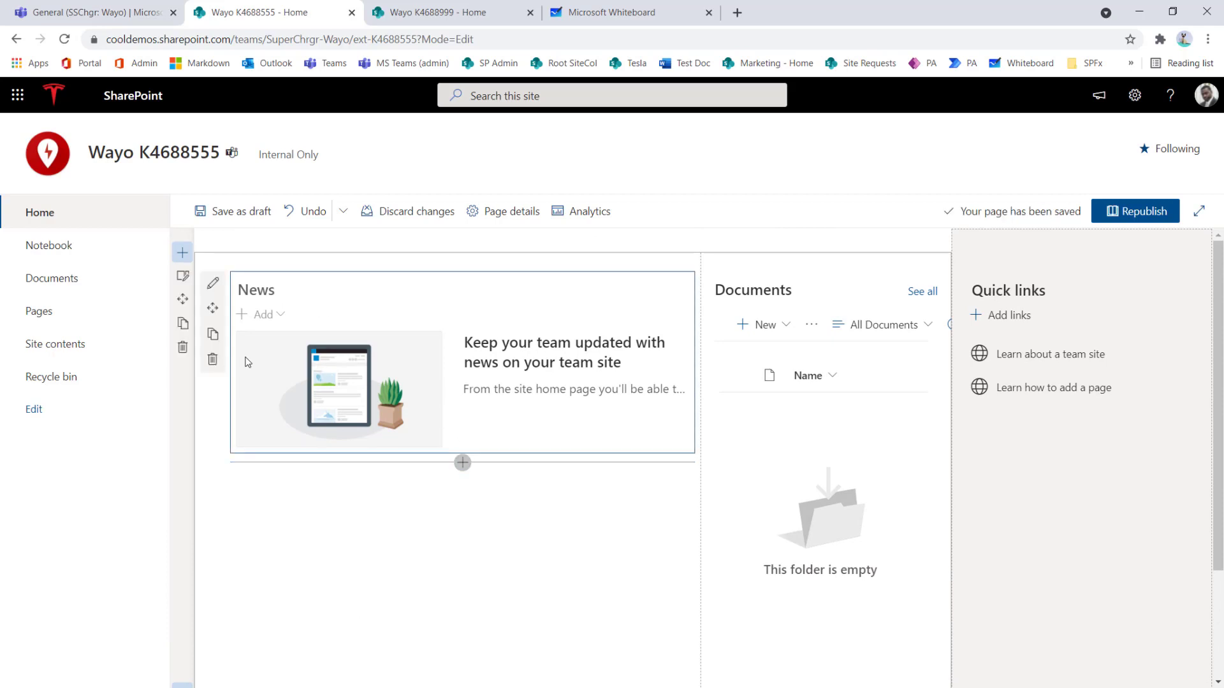
left_click(213, 359)
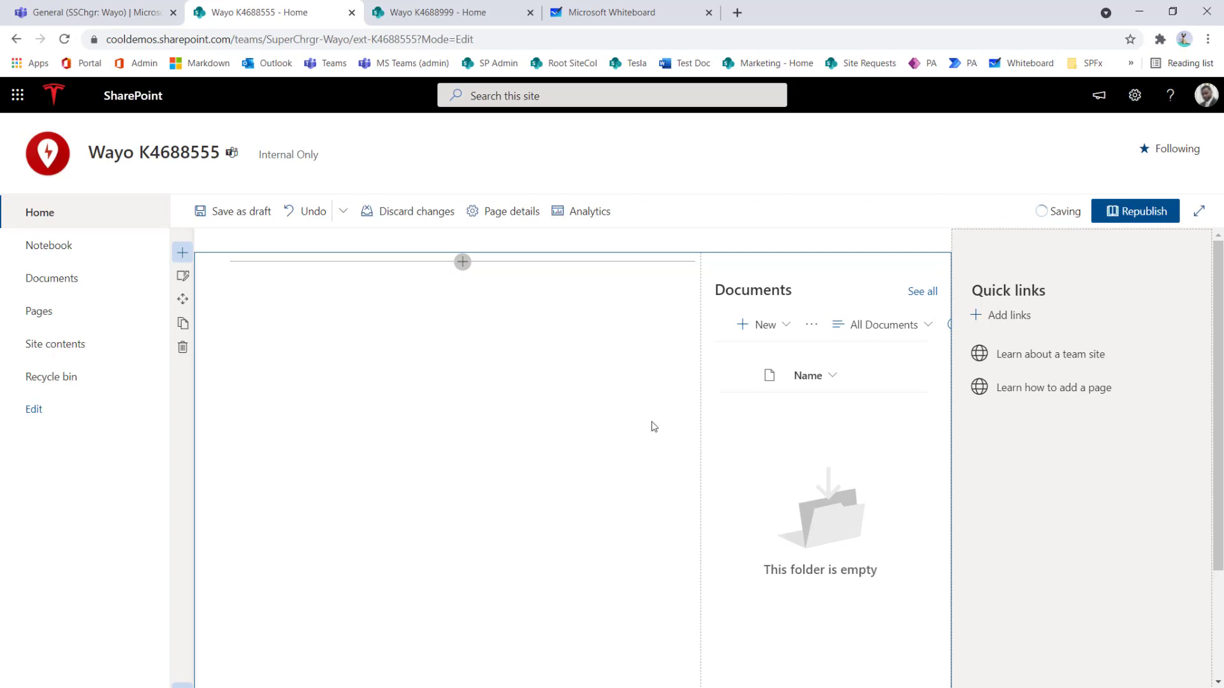
- Change the layout of the section containing the Documents web part to one column
left_click(182, 275)
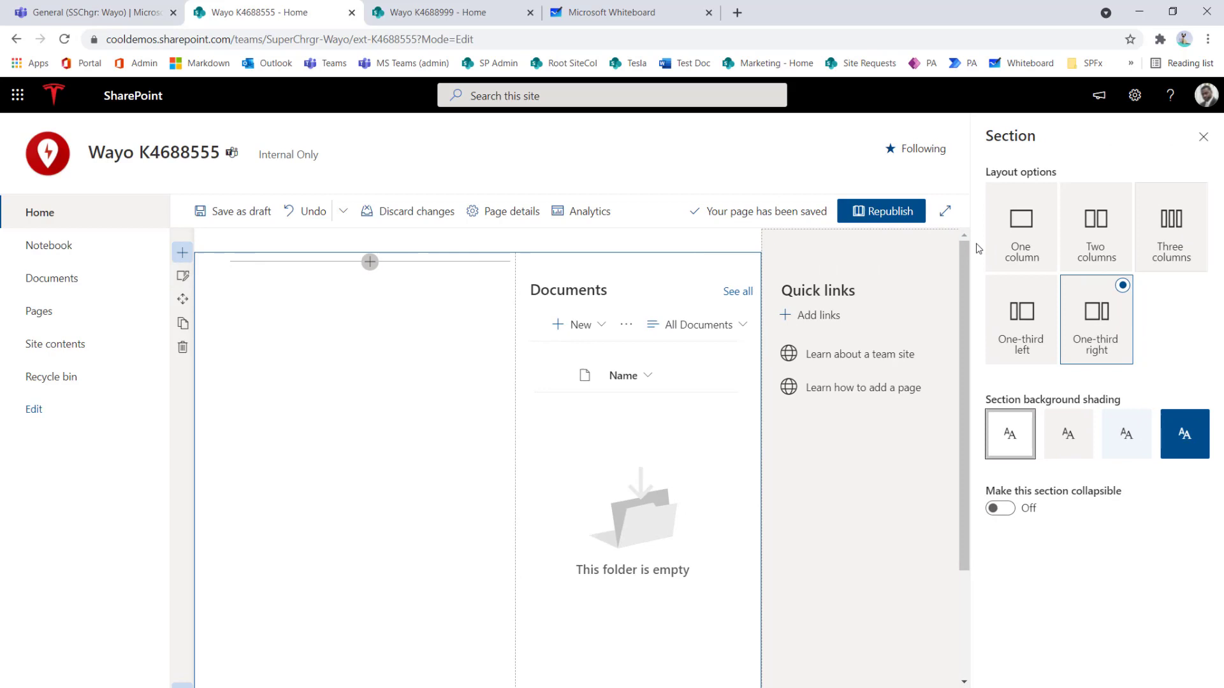
left_click(1020, 224)
left_click(1204, 137)
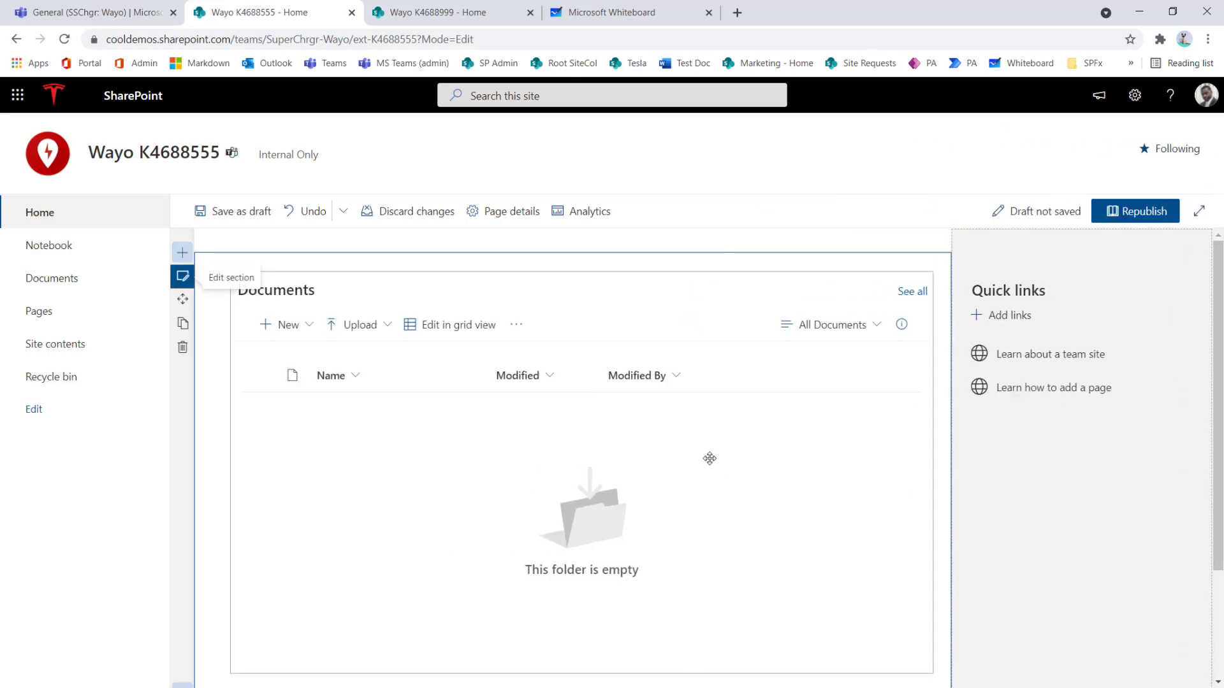
- Check the Wayo K4688999 layout and add a one-column section above the Documents section on the Wayo K4688555 home page
key("ctrl+Tab")
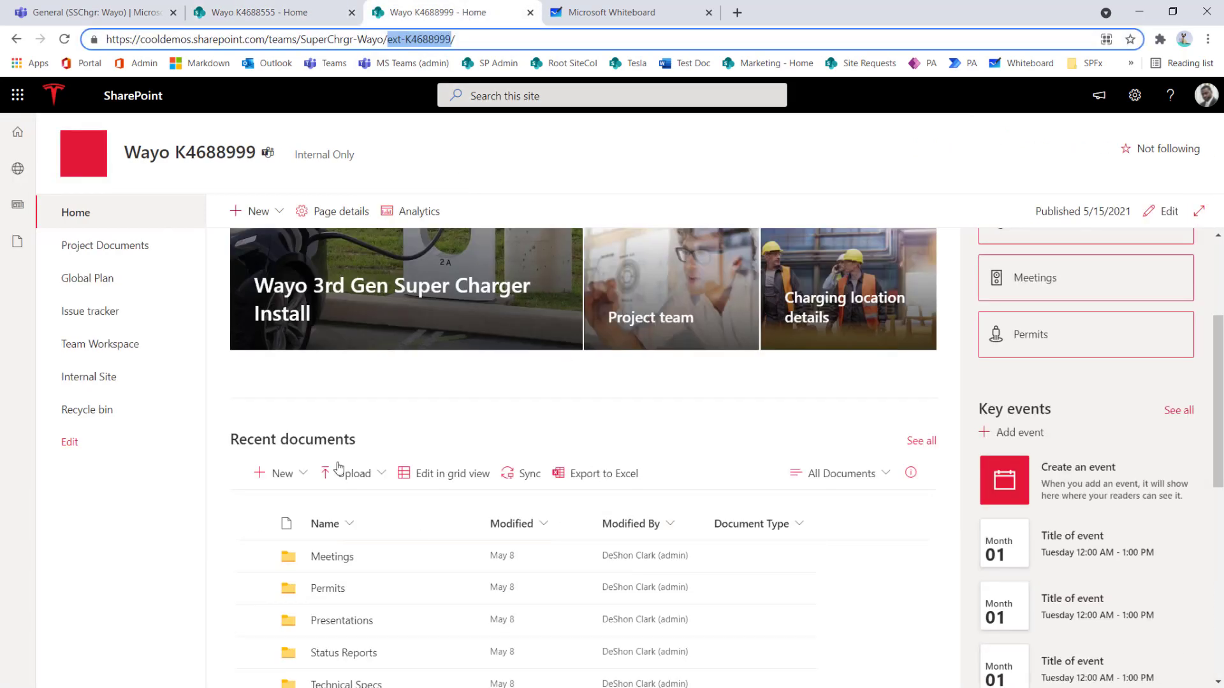
left_click(318, 10)
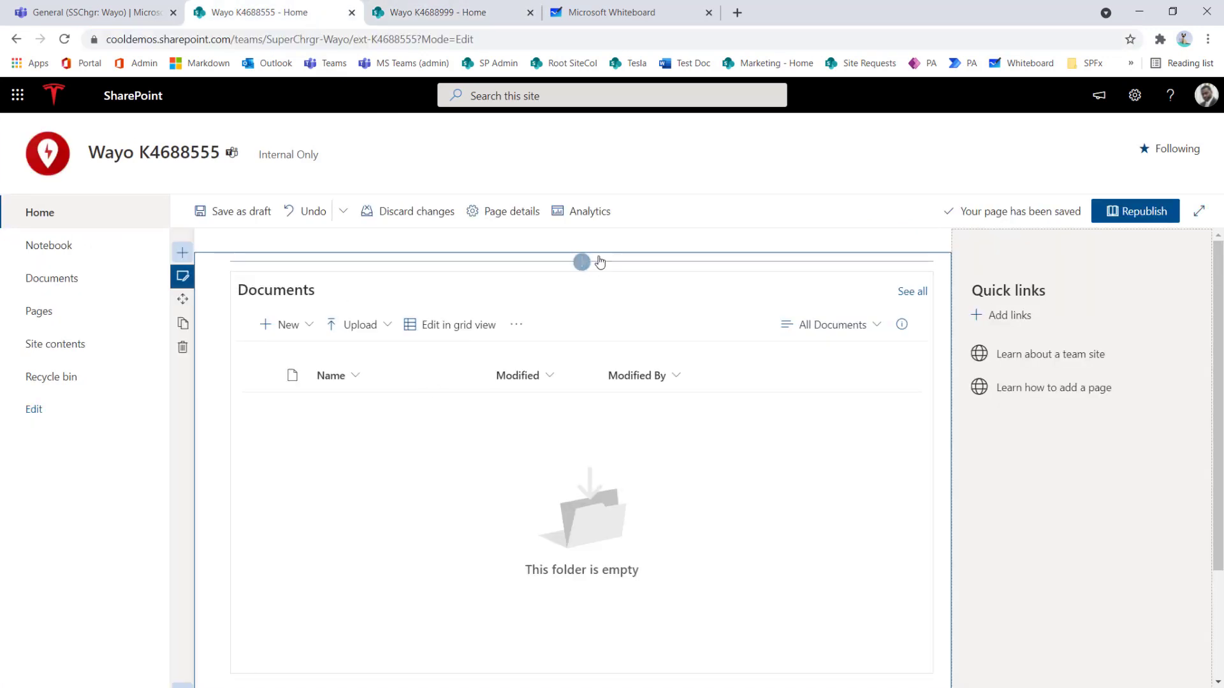
left_click(189, 258)
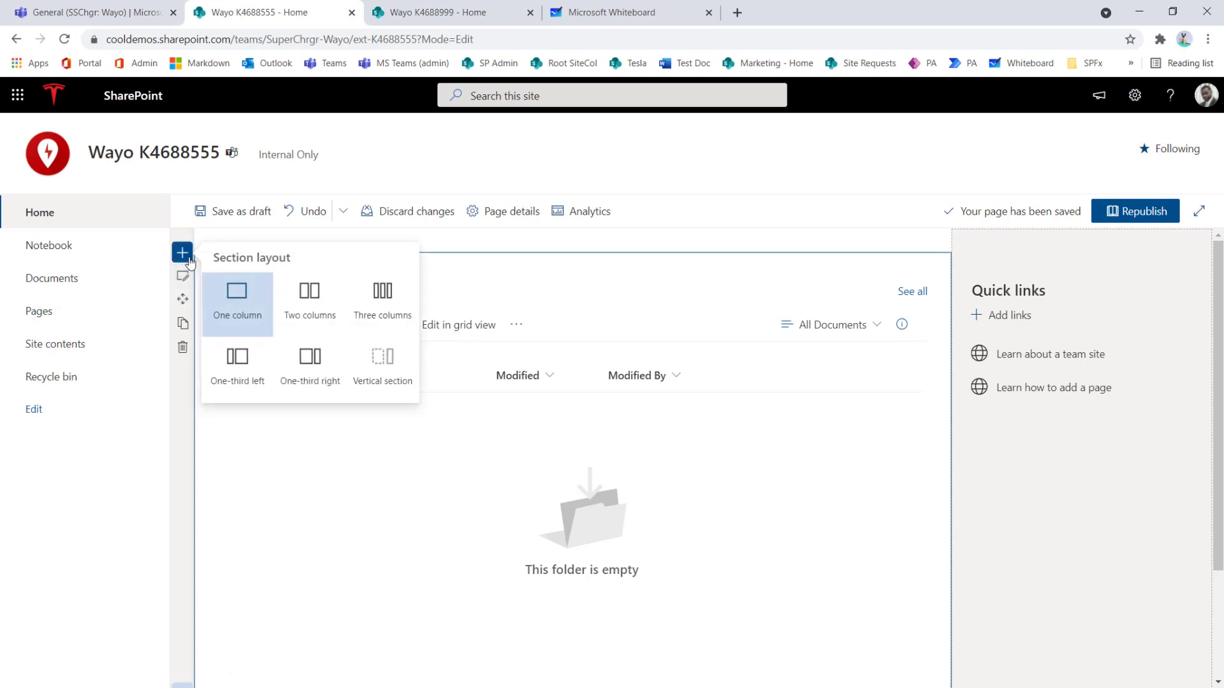
left_click(236, 314)
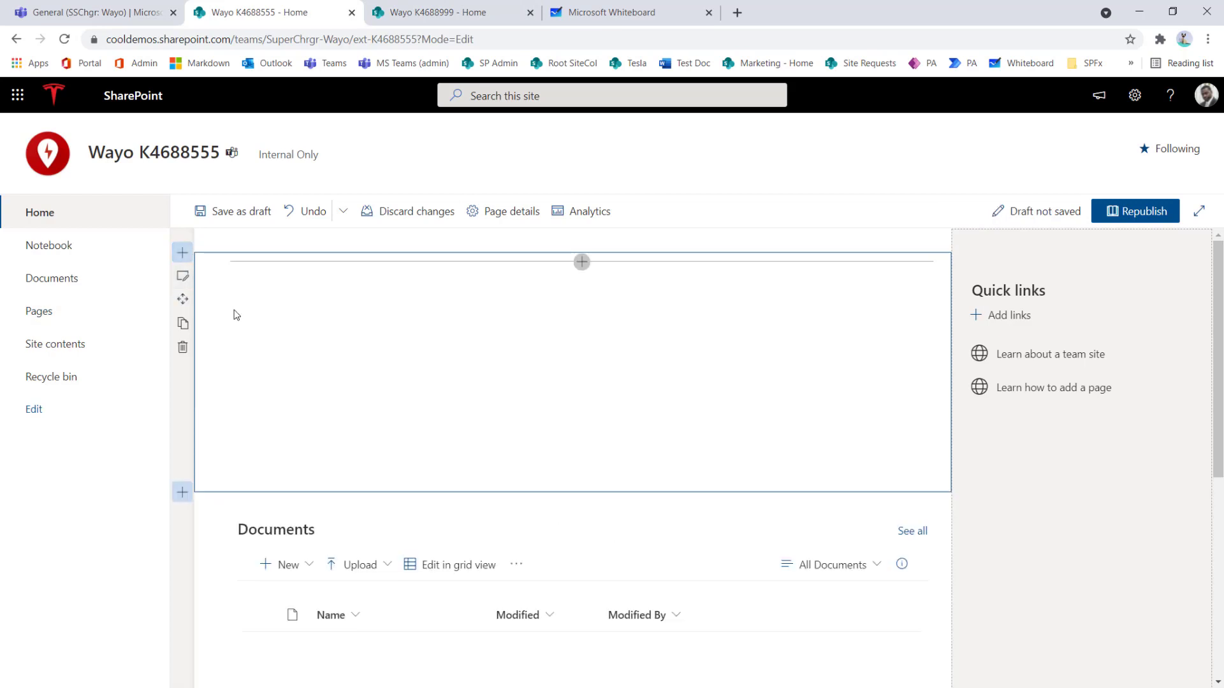
- Add a Hero web part to the empty one-column section above the Documents section
left_click(581, 262)
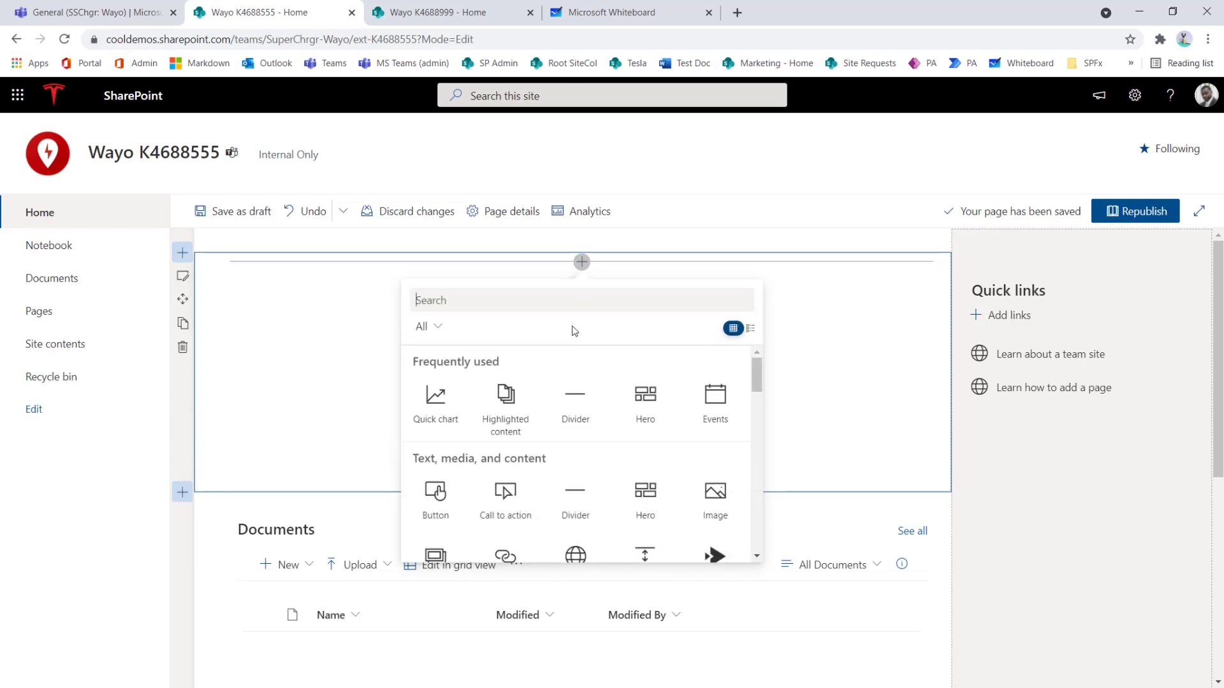
type("her")
left_click(507, 407)
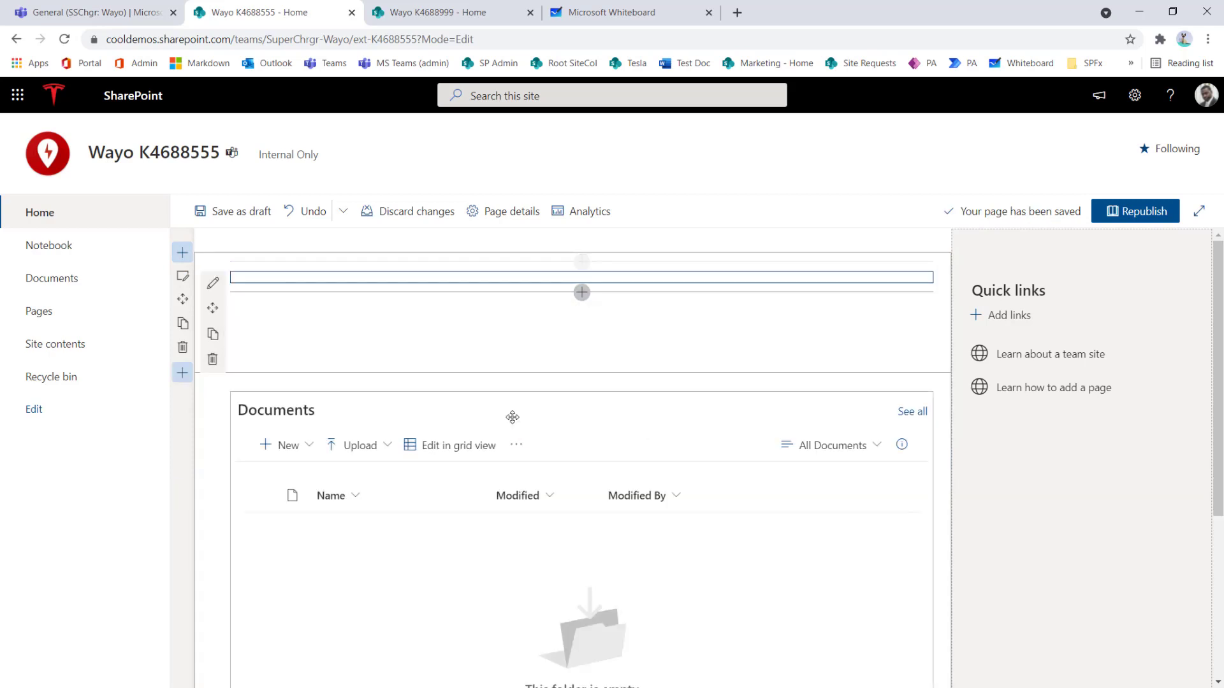
scroll(575, 540, "down", 2)
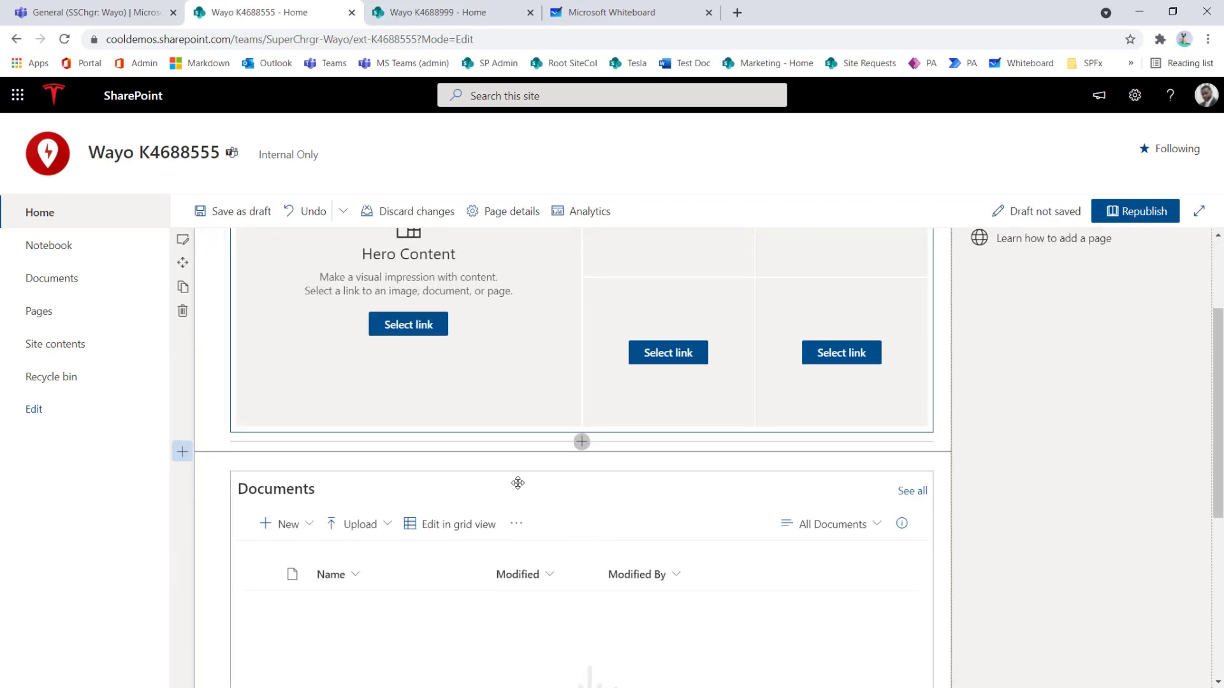
scroll(480, 491, "up", 2)
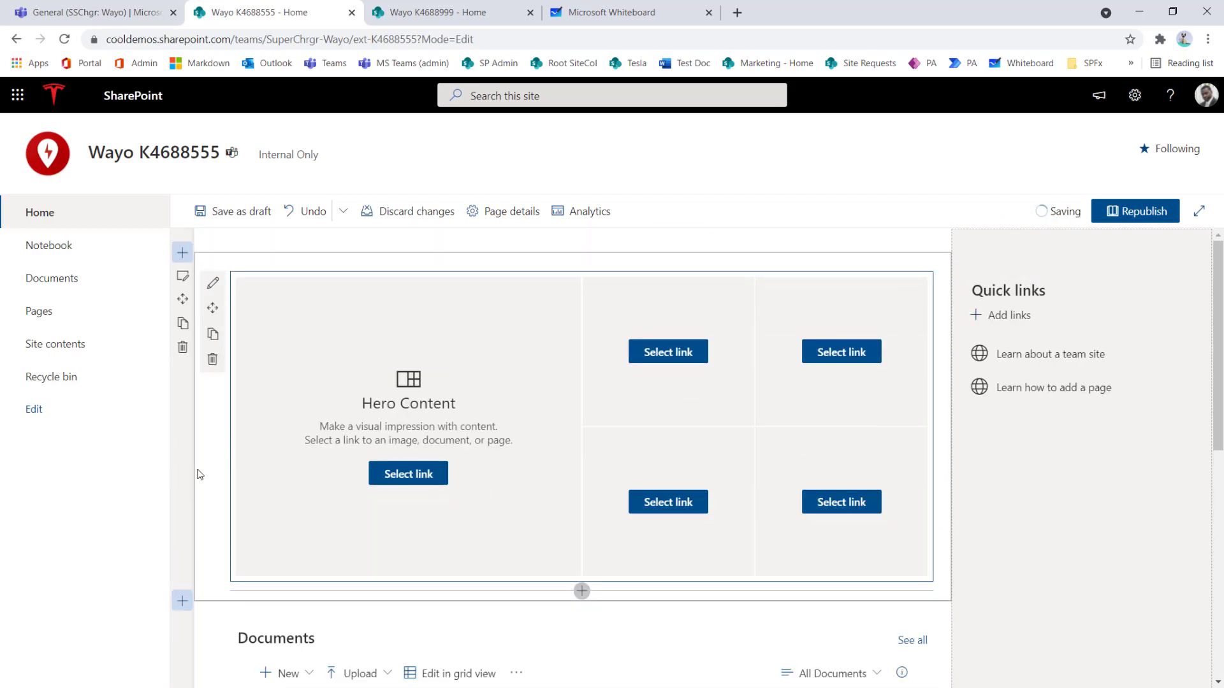
- Give the section containing the Hero web part the light blue background shading
left_click(183, 276)
left_click(1126, 433)
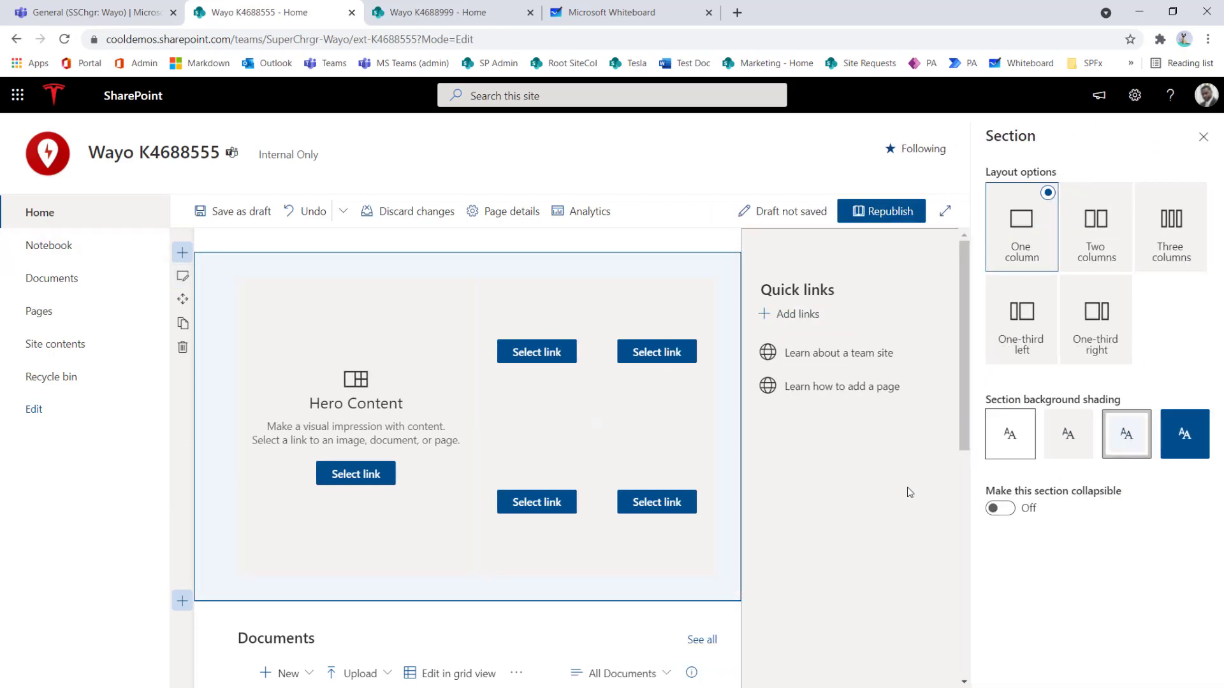
scroll(352, 639, "down", 3)
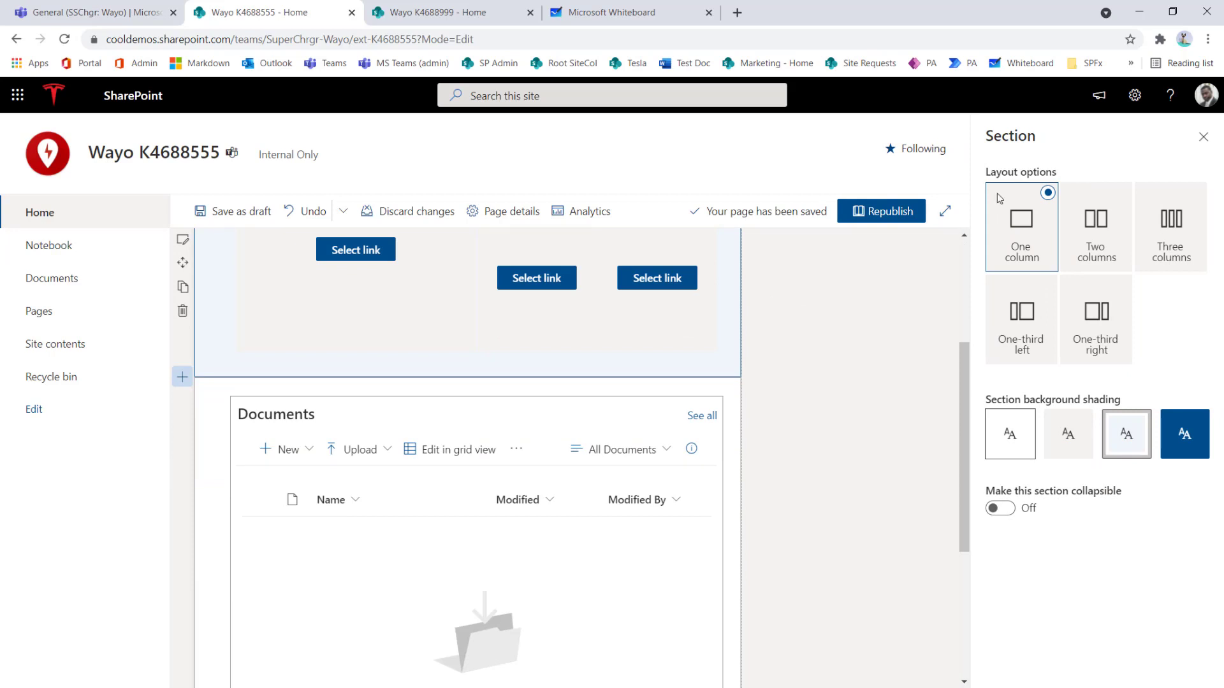
left_click(1202, 137)
scroll(1088, 485, "up", 3)
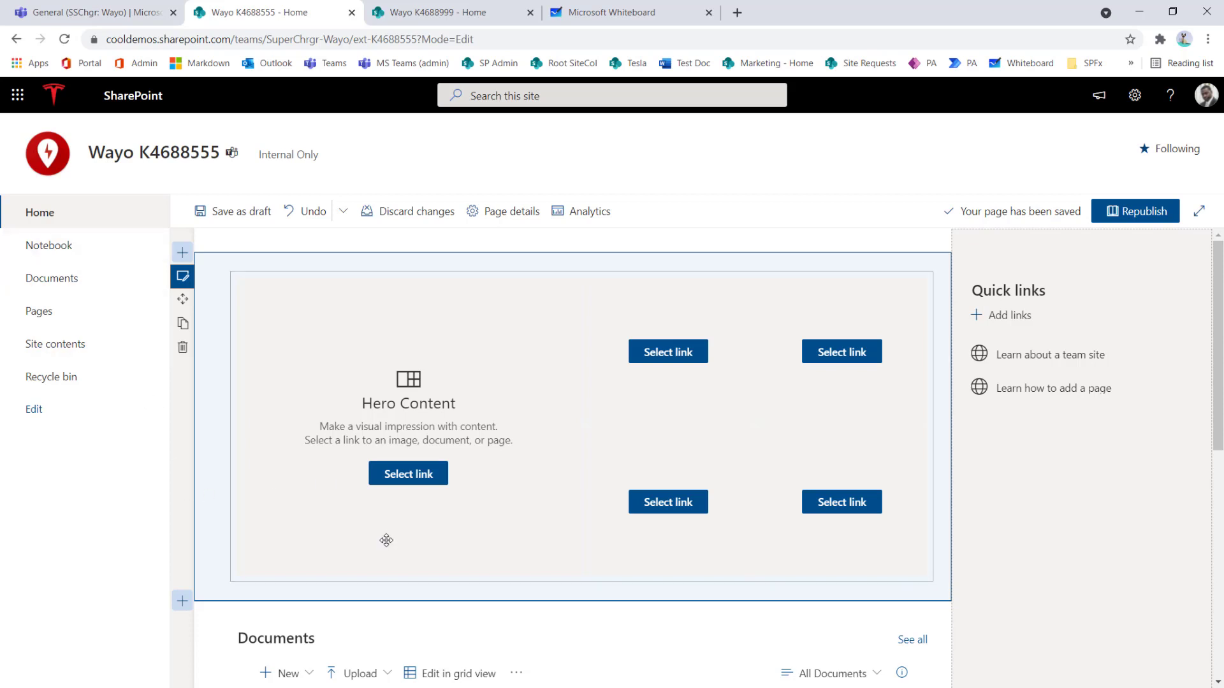
- Link all five tiles of the Hero web part to the recent Home page
left_click(408, 474)
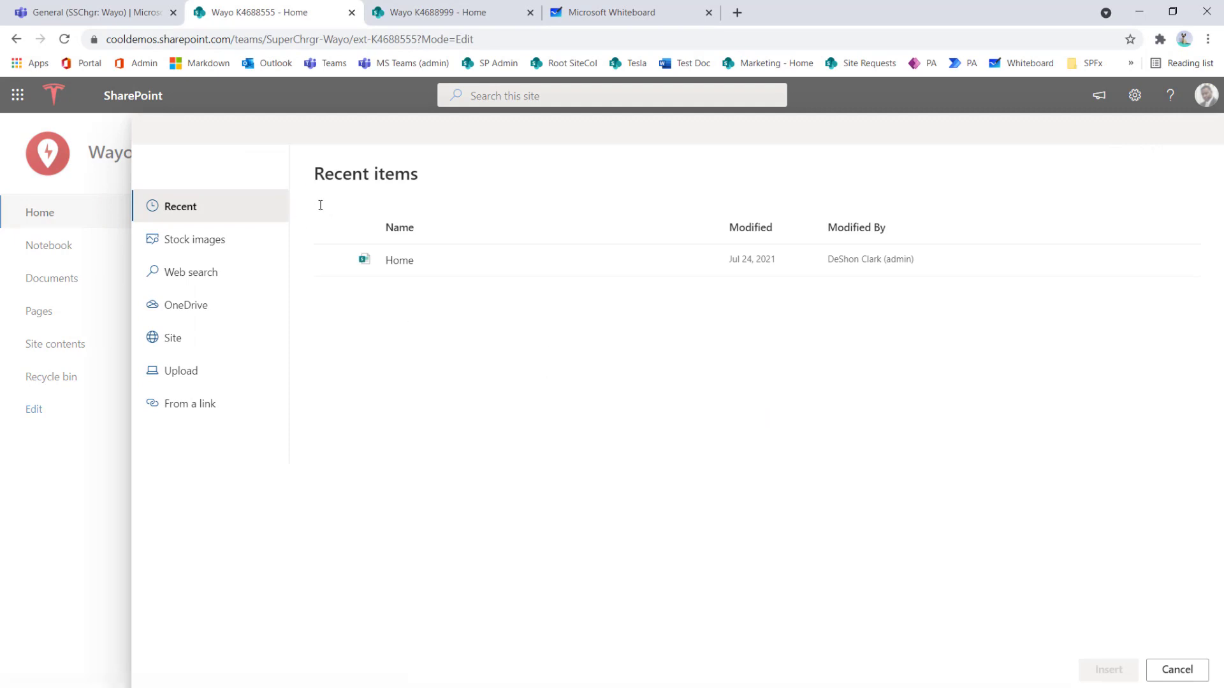
left_click(404, 263)
left_click(1108, 672)
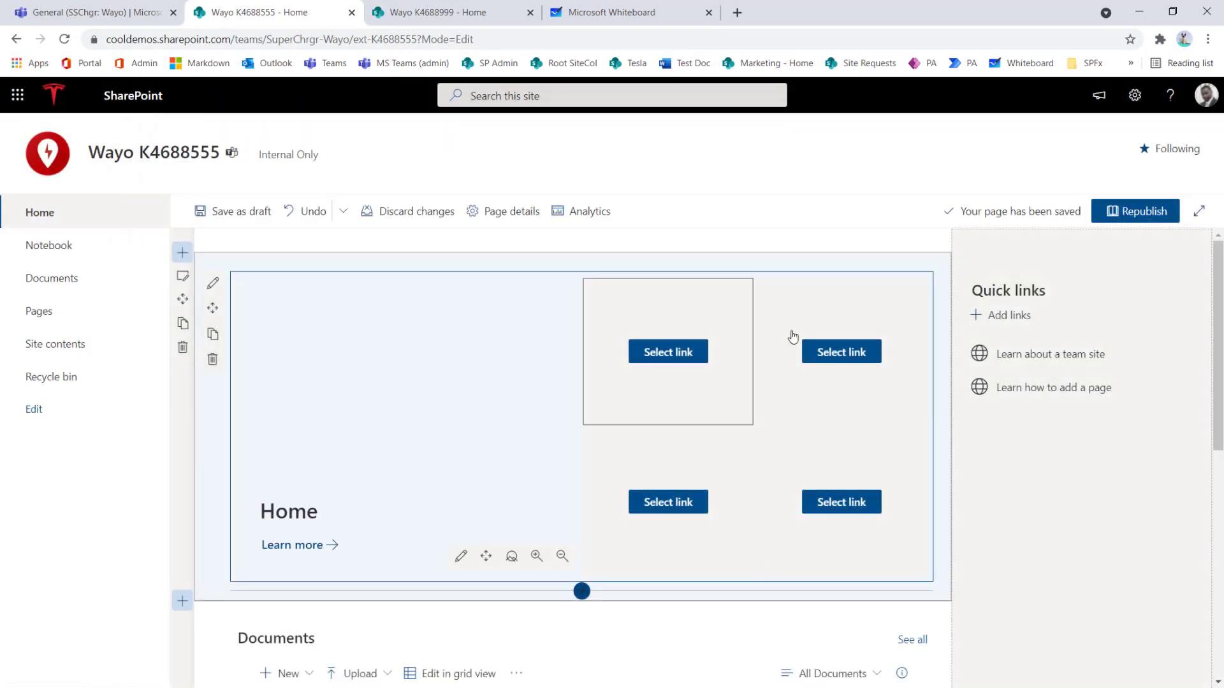
left_click(664, 351)
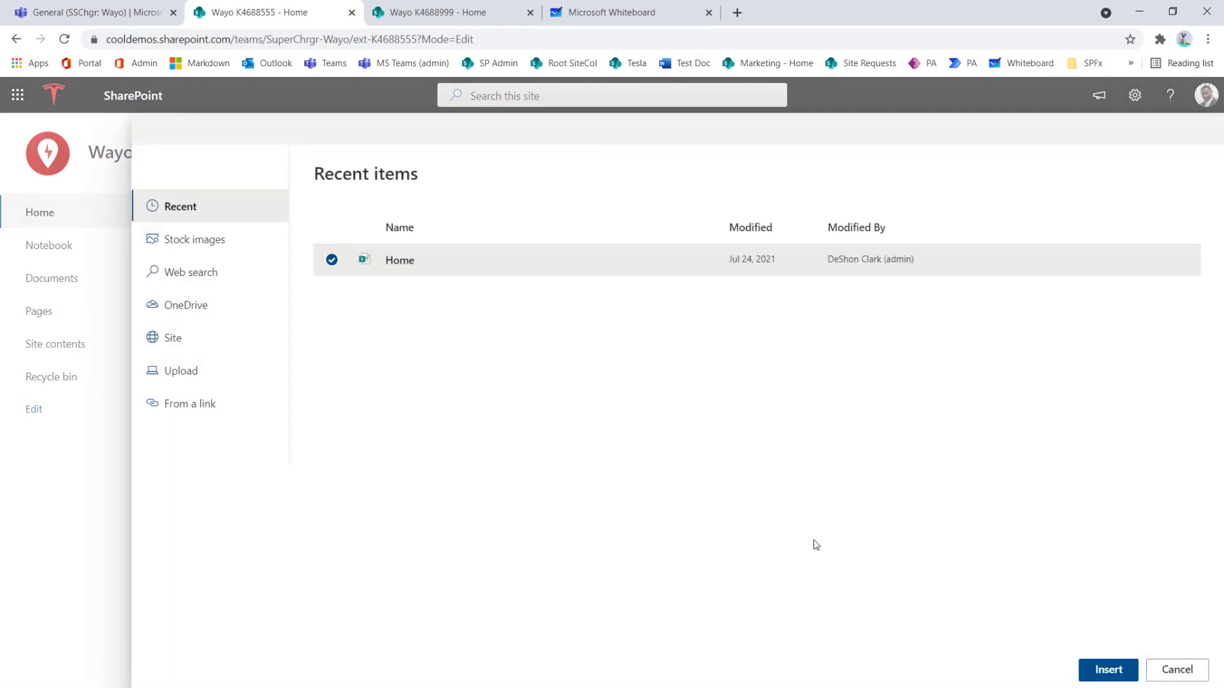
left_click(1097, 671)
left_click(868, 362)
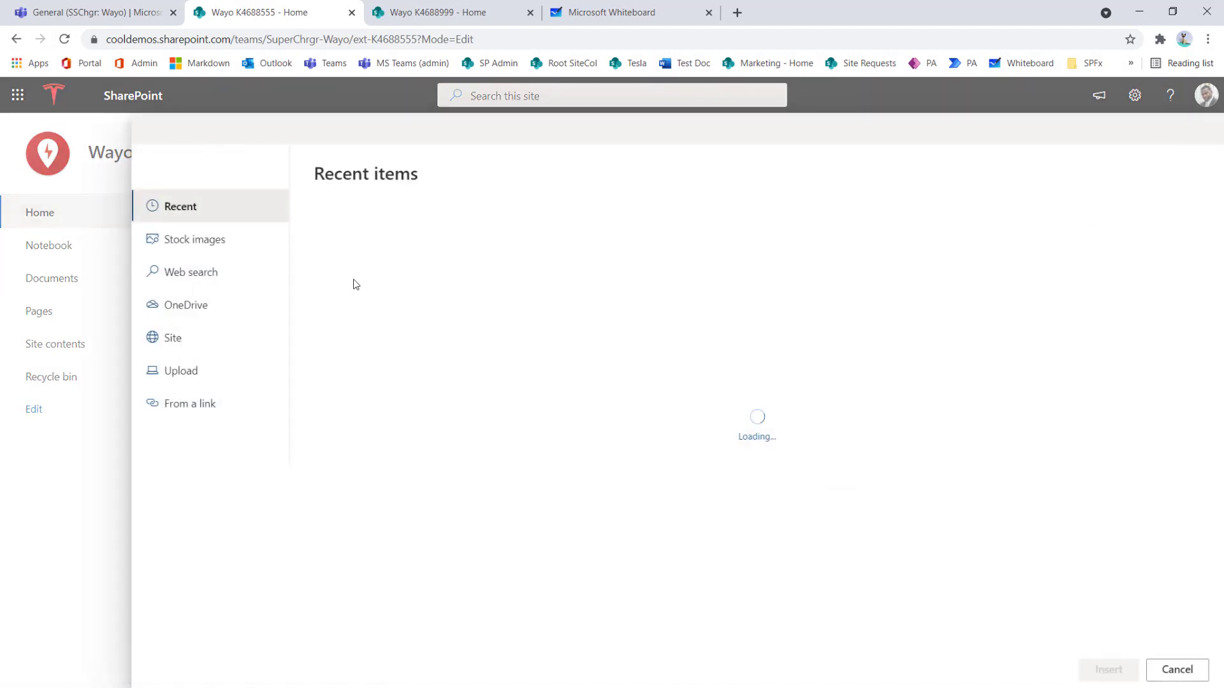
left_click(1108, 669)
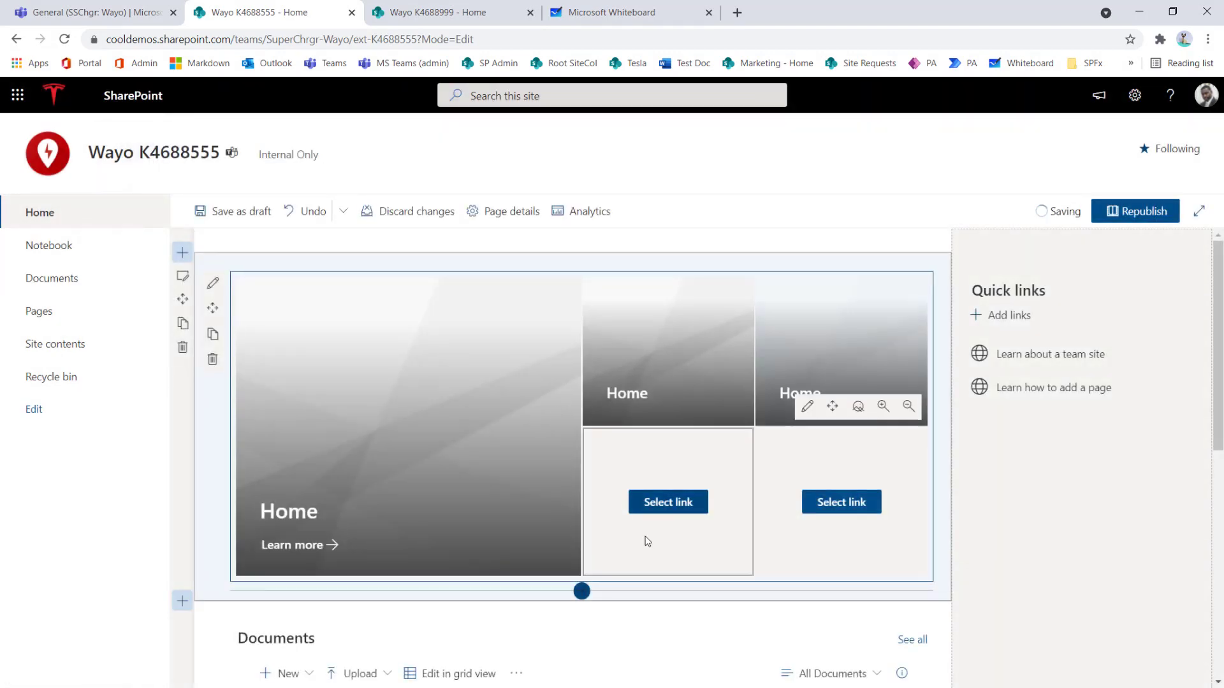
left_click(665, 507)
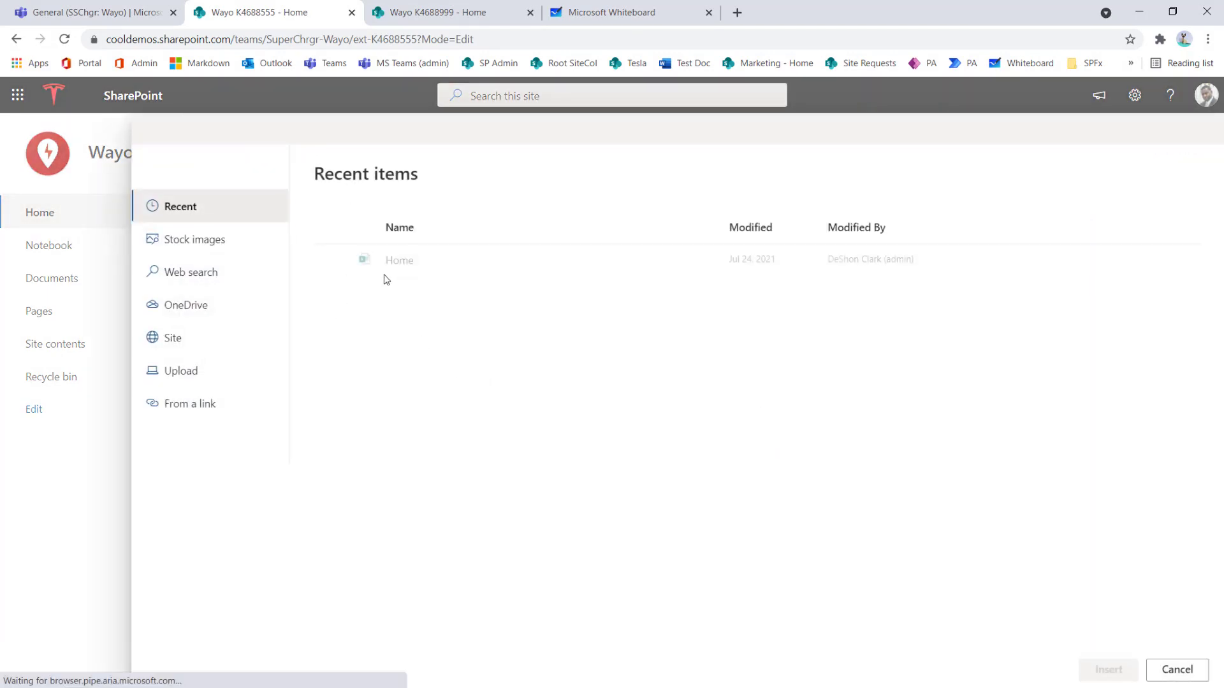
left_click(1108, 669)
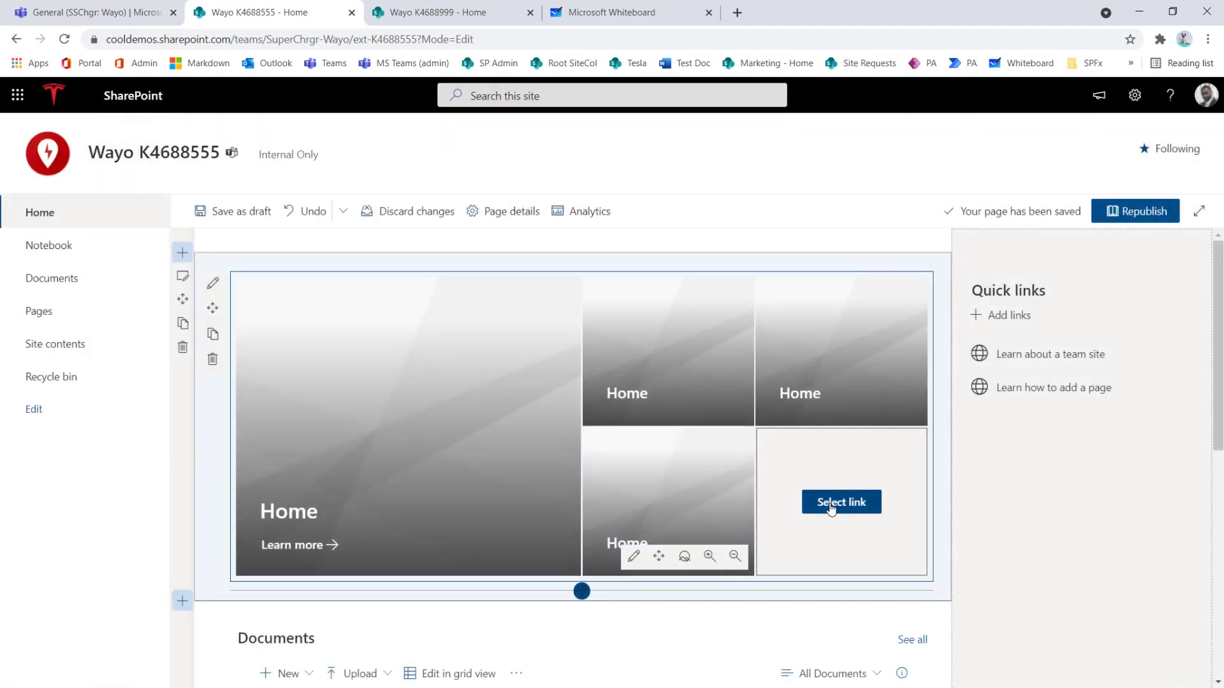
left_click(838, 500)
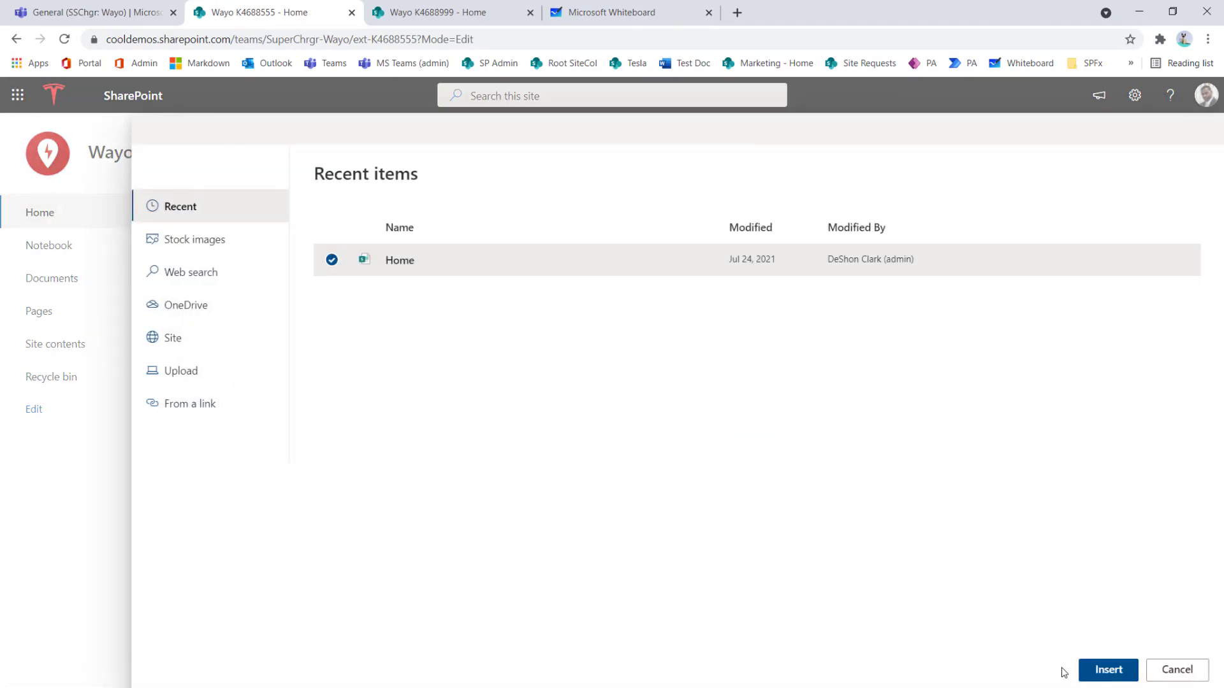
left_click(1102, 670)
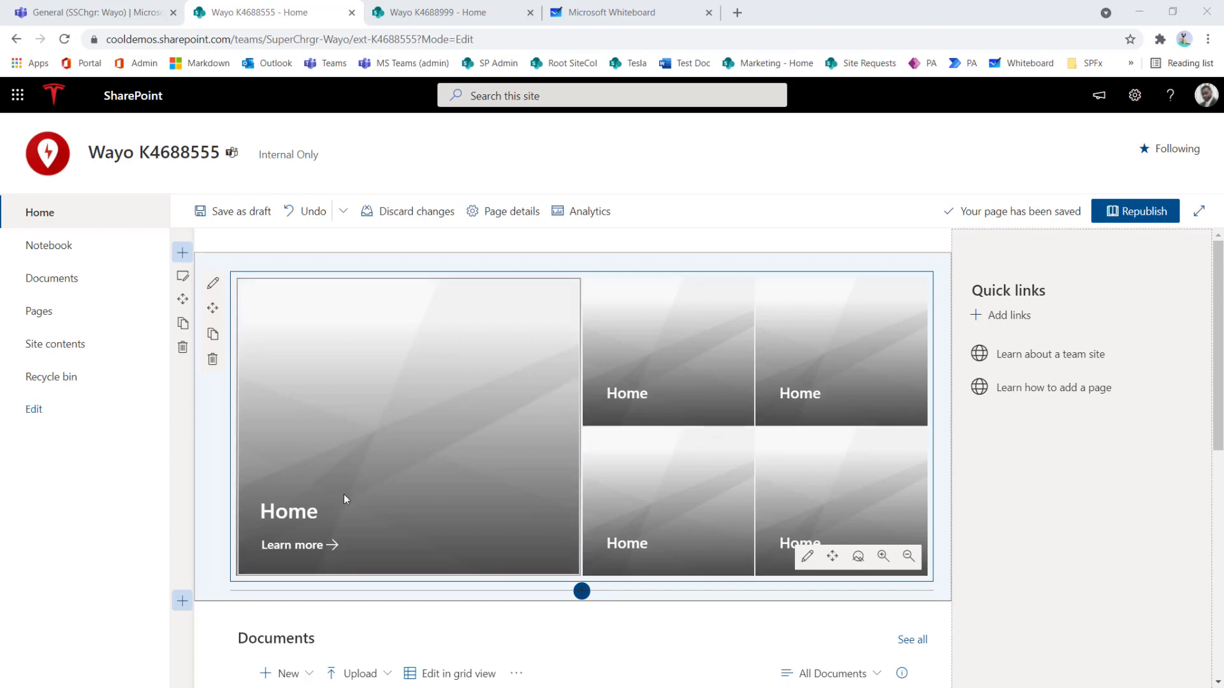
- Set the large Hero tile's background to a custom image, using the stock photo of the owl
left_click(379, 469)
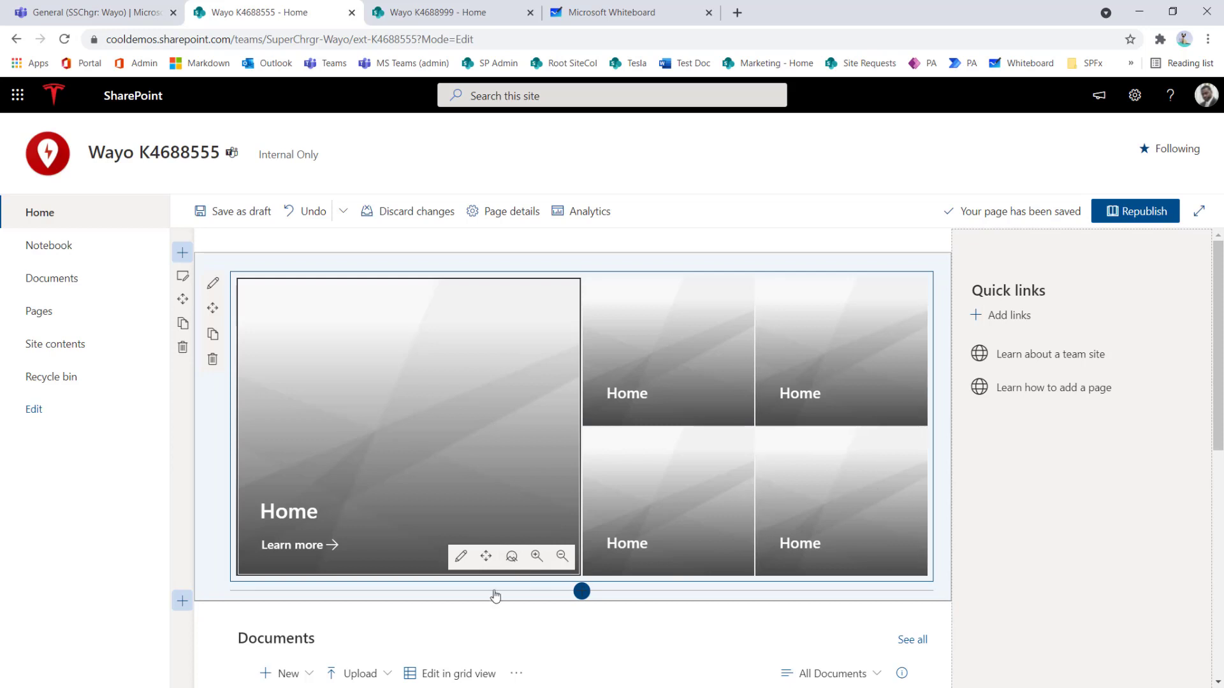
left_click(460, 556)
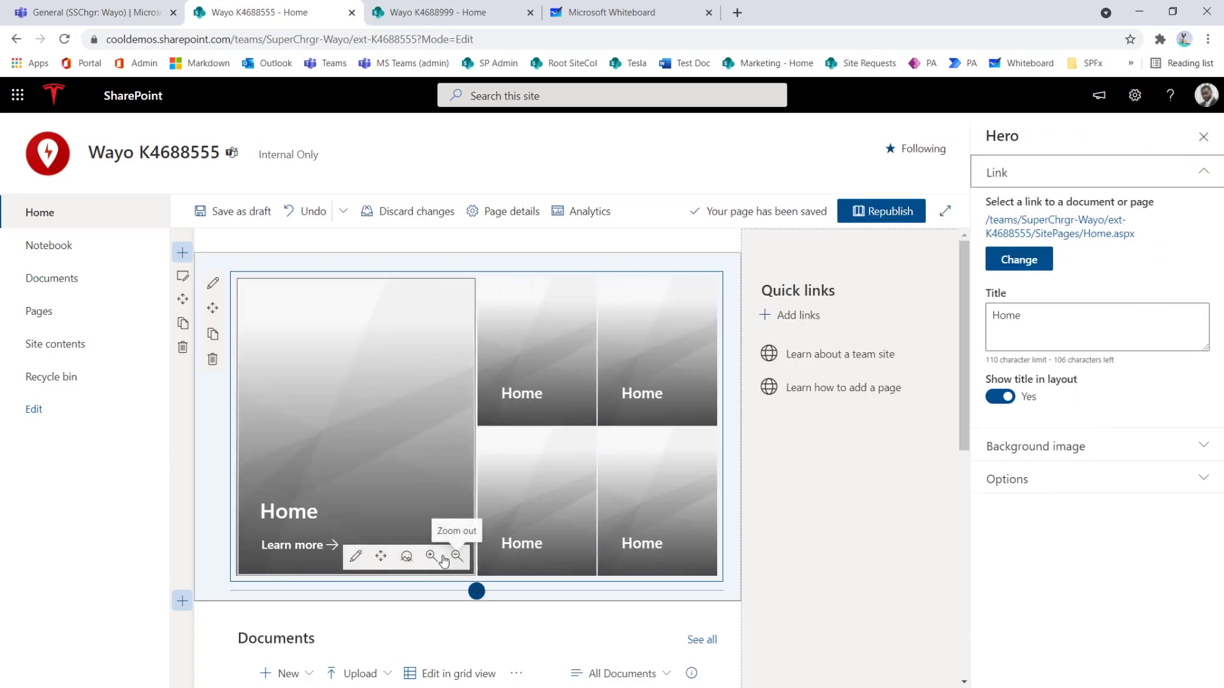
left_click(1071, 449)
left_click(1057, 510)
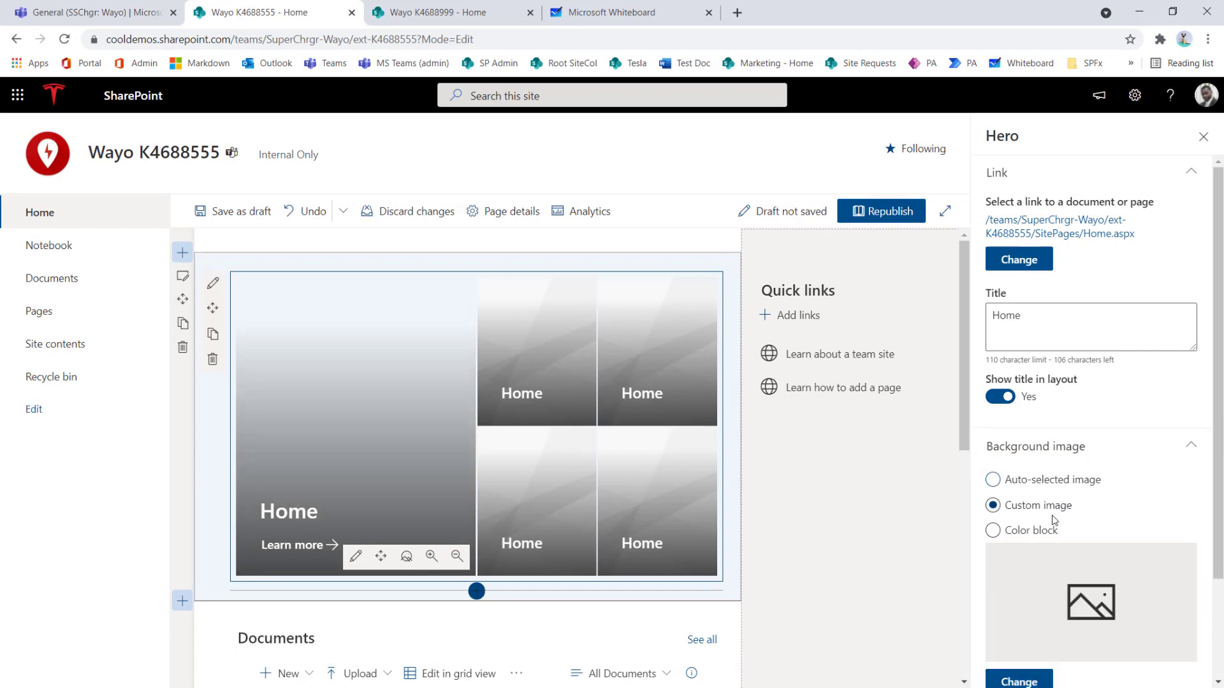
left_click(1030, 675)
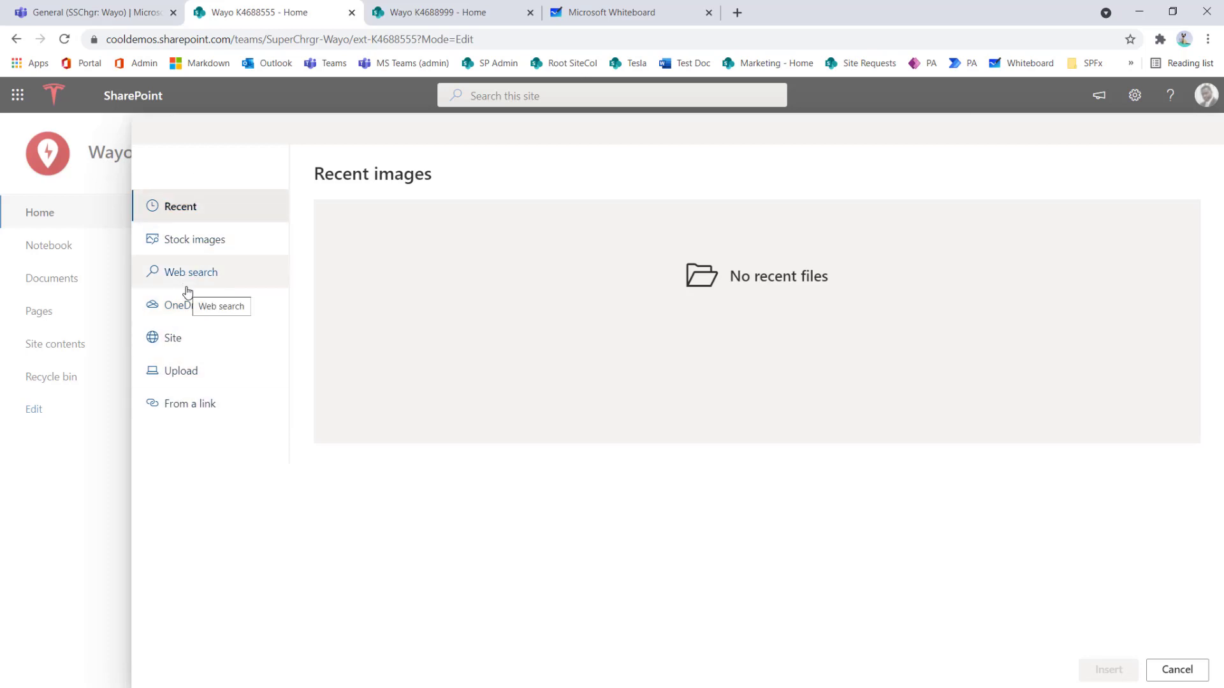
left_click(218, 236)
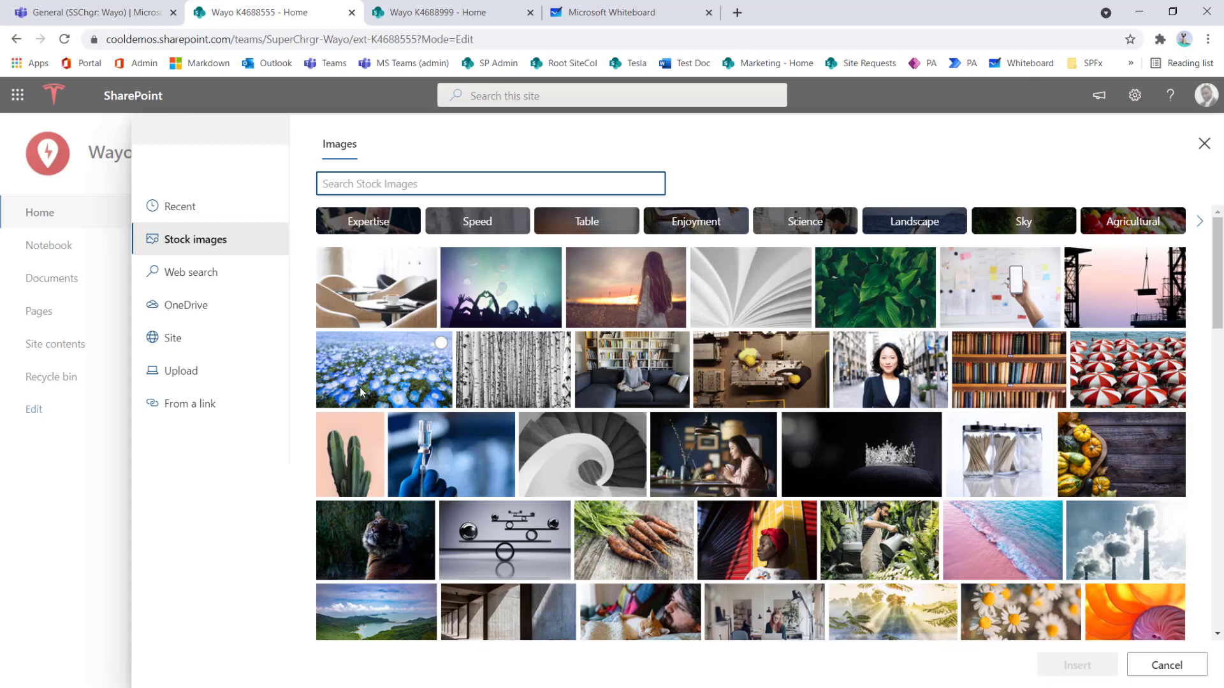
scroll(841, 467, "down", 10)
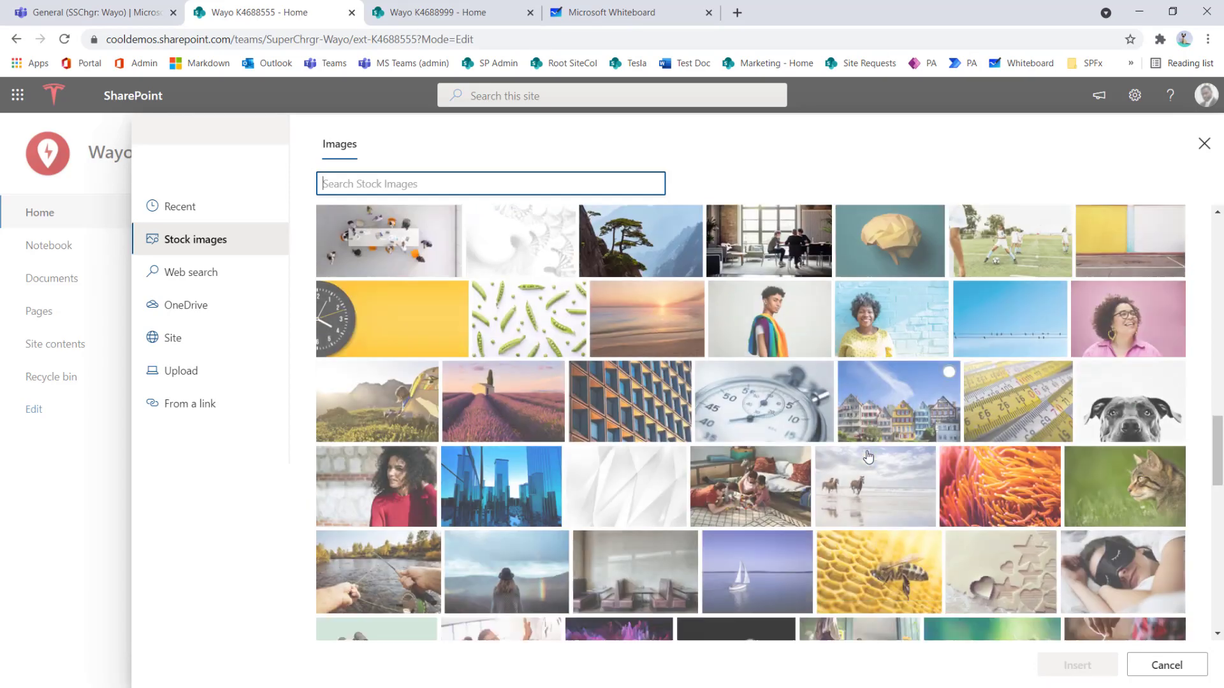
scroll(868, 455, "down", 10)
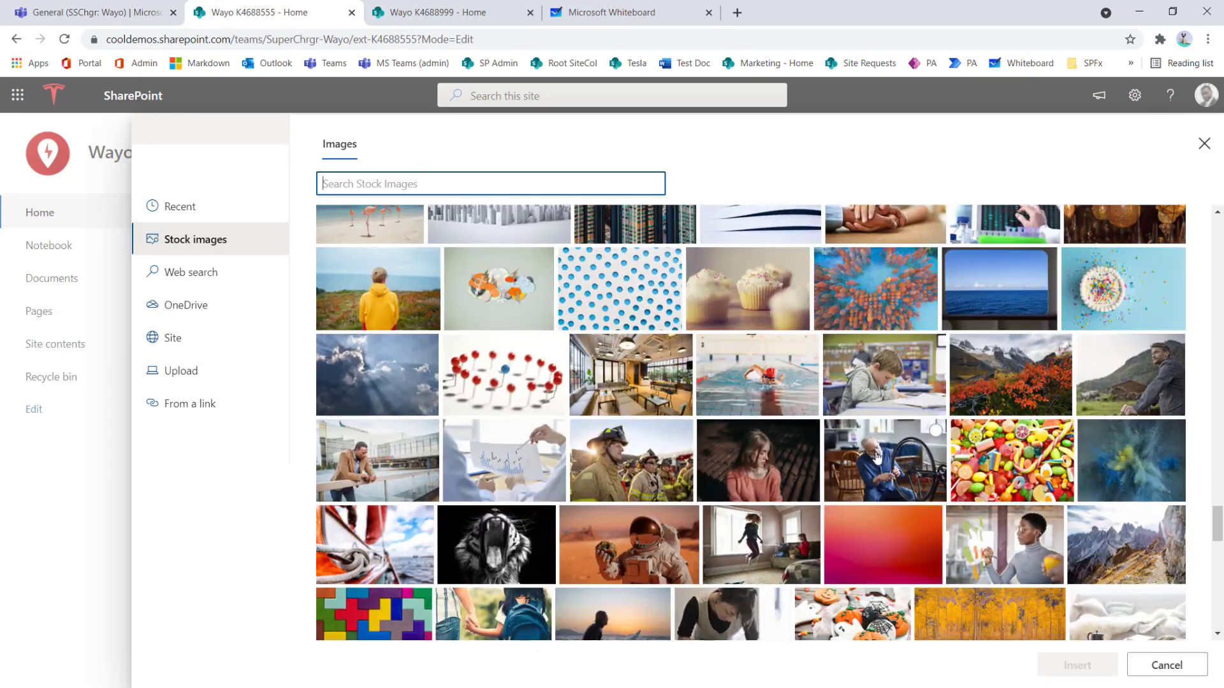
scroll(879, 454, "down", 10)
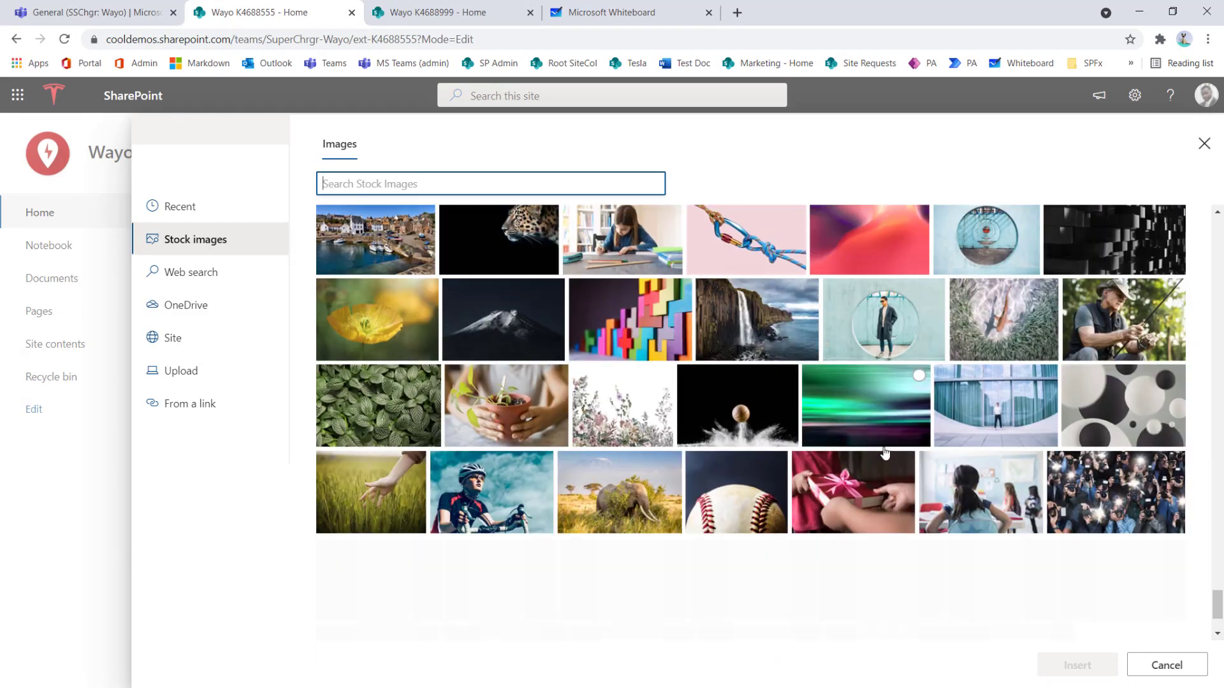
scroll(884, 452, "down", 10)
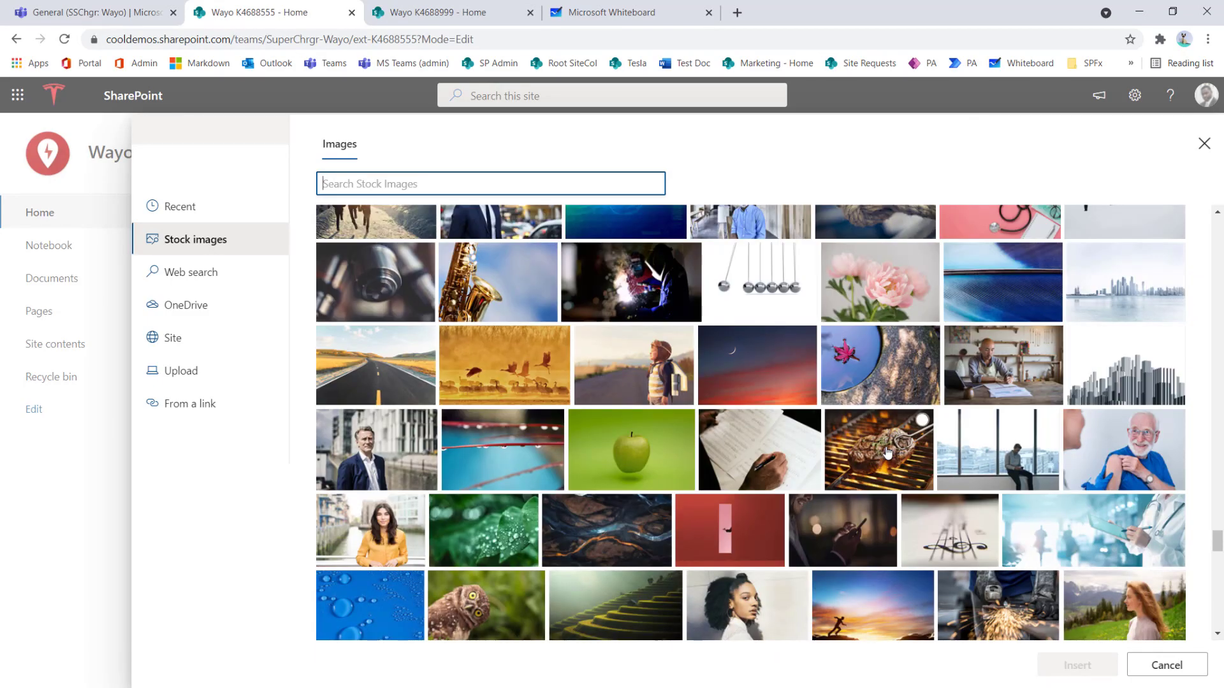
scroll(887, 452, "down", 5)
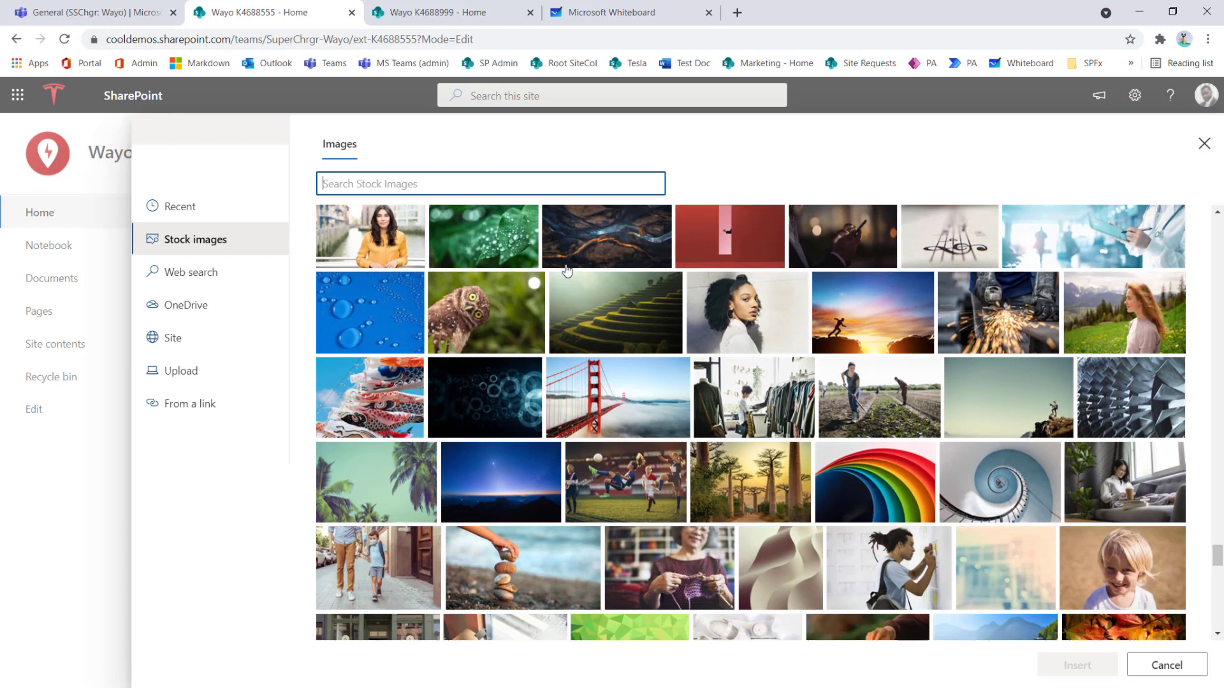
left_click(520, 303)
left_click(1076, 664)
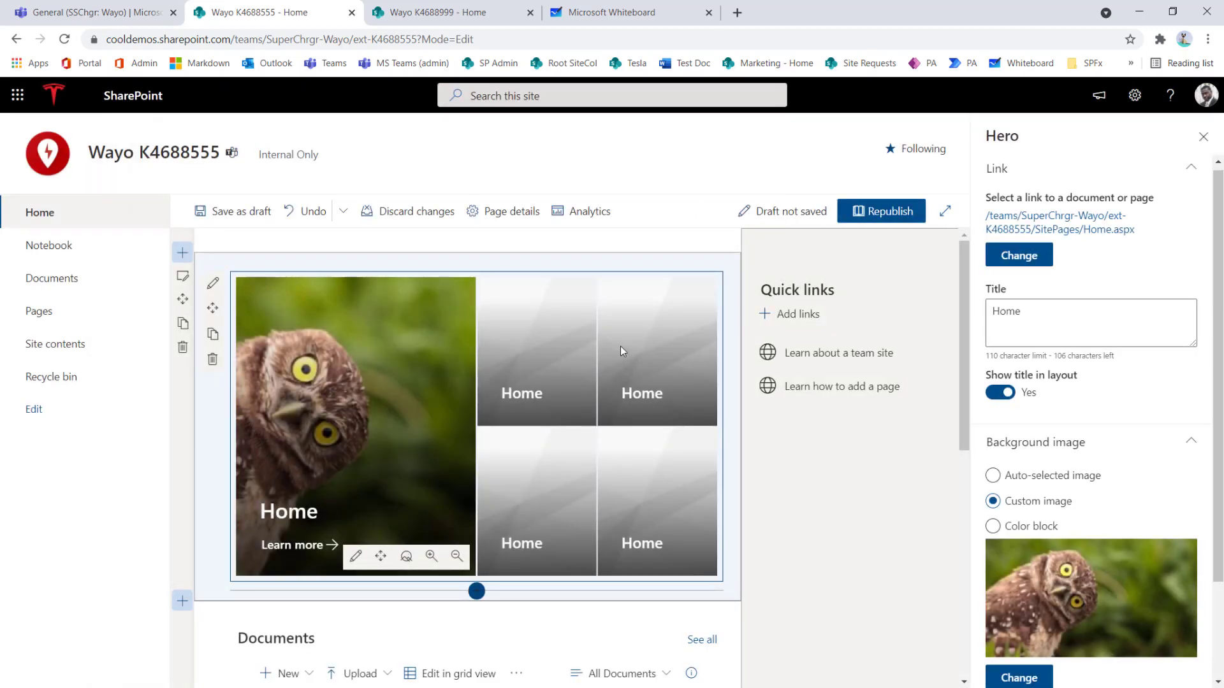
- Search stock images for "business" and set the photo of hands over plans on a table as the first small Hero tile's custom background
left_click(545, 380)
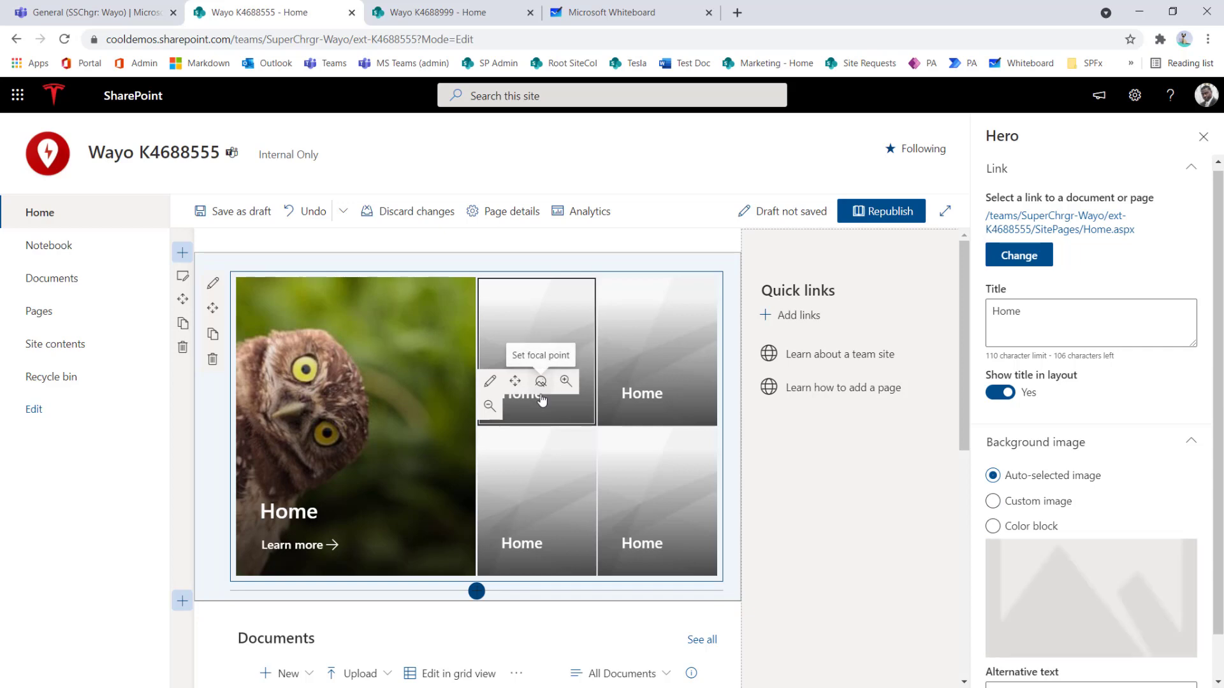
left_click(1038, 501)
scroll(1058, 567, "down", 1)
left_click(1018, 587)
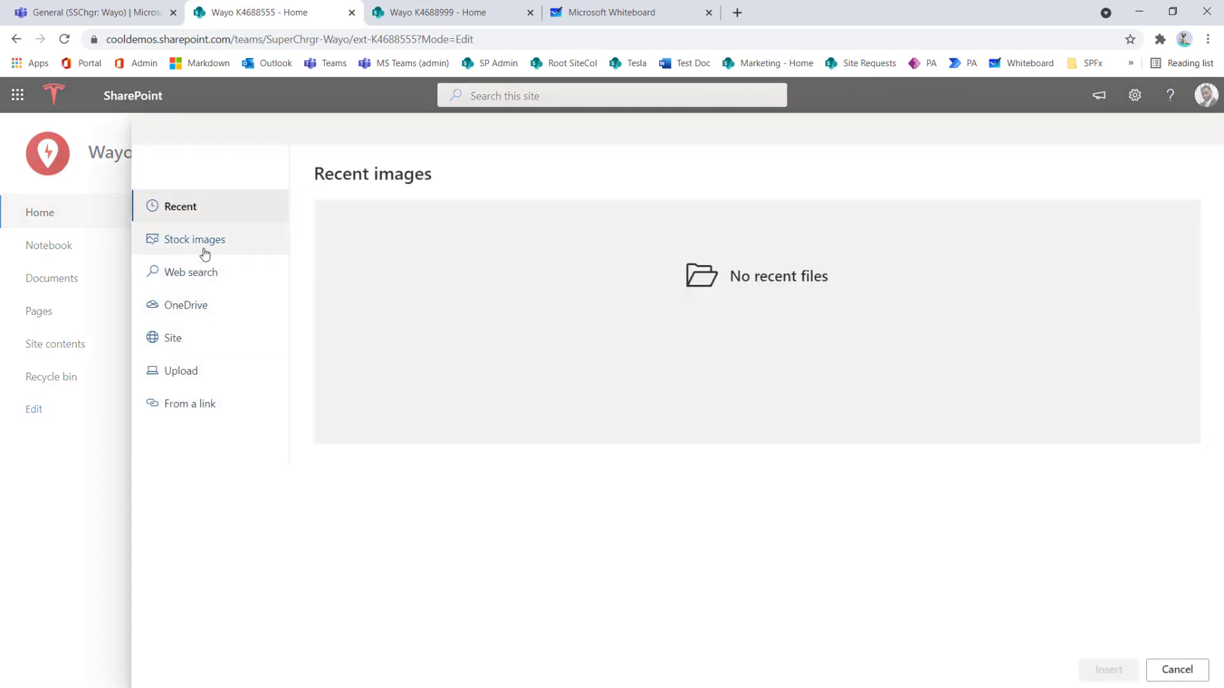
left_click(204, 253)
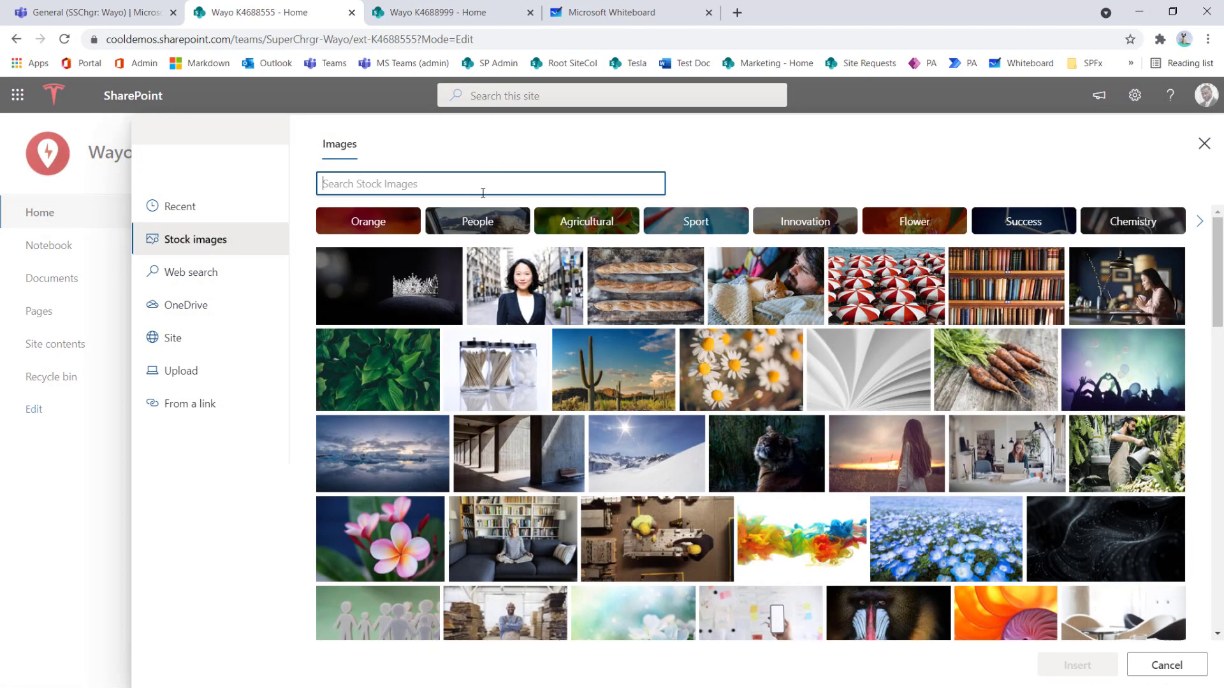
type("buisness")
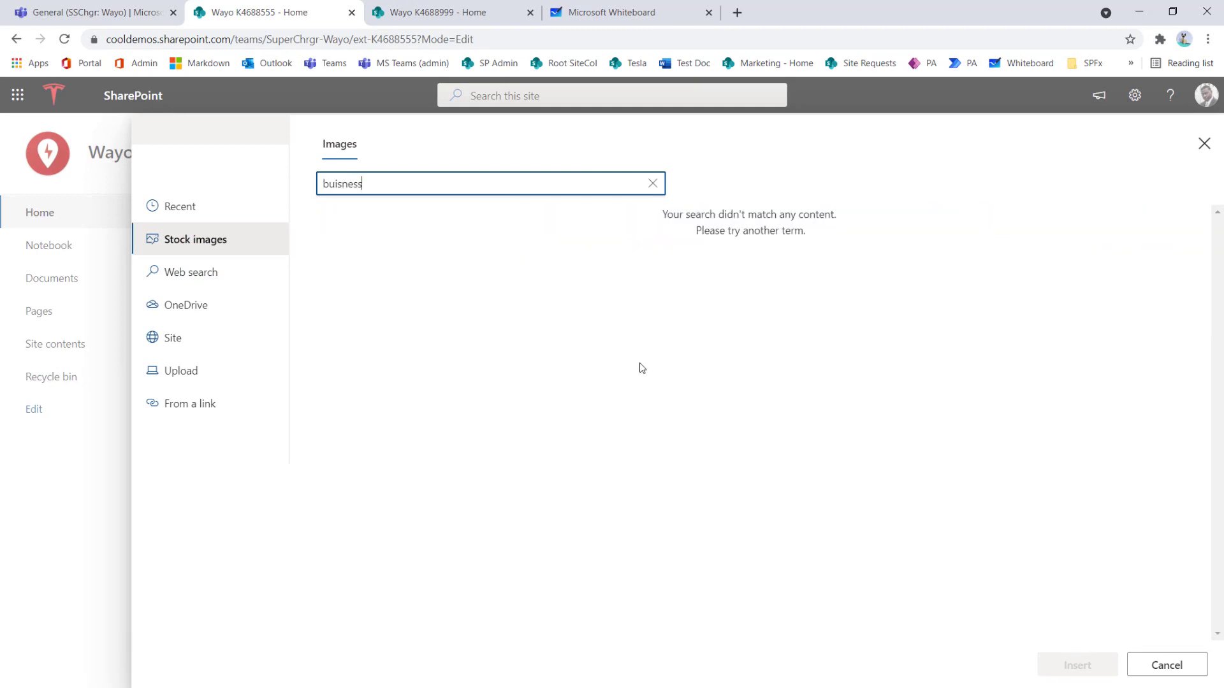
key("BackSpace")
key("BackSpace")
key("BackSpace")
key("BackSpace")
key("BackSpace")
key("BackSpace")
type("siness")
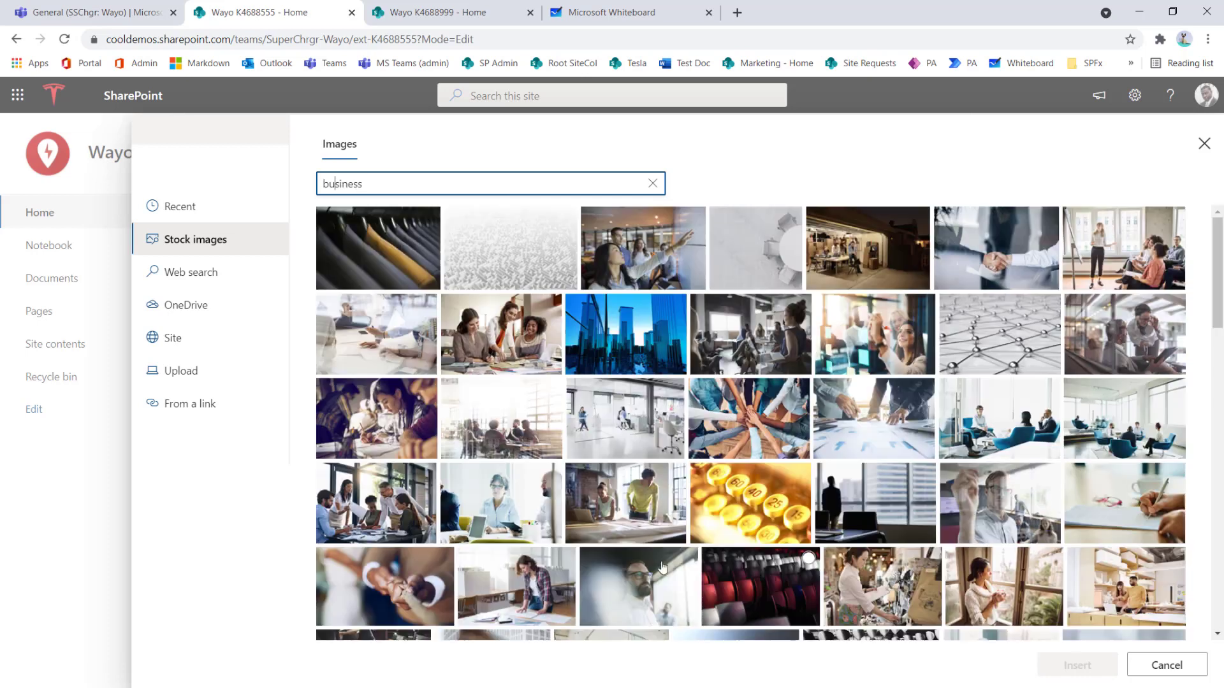
left_click(870, 424)
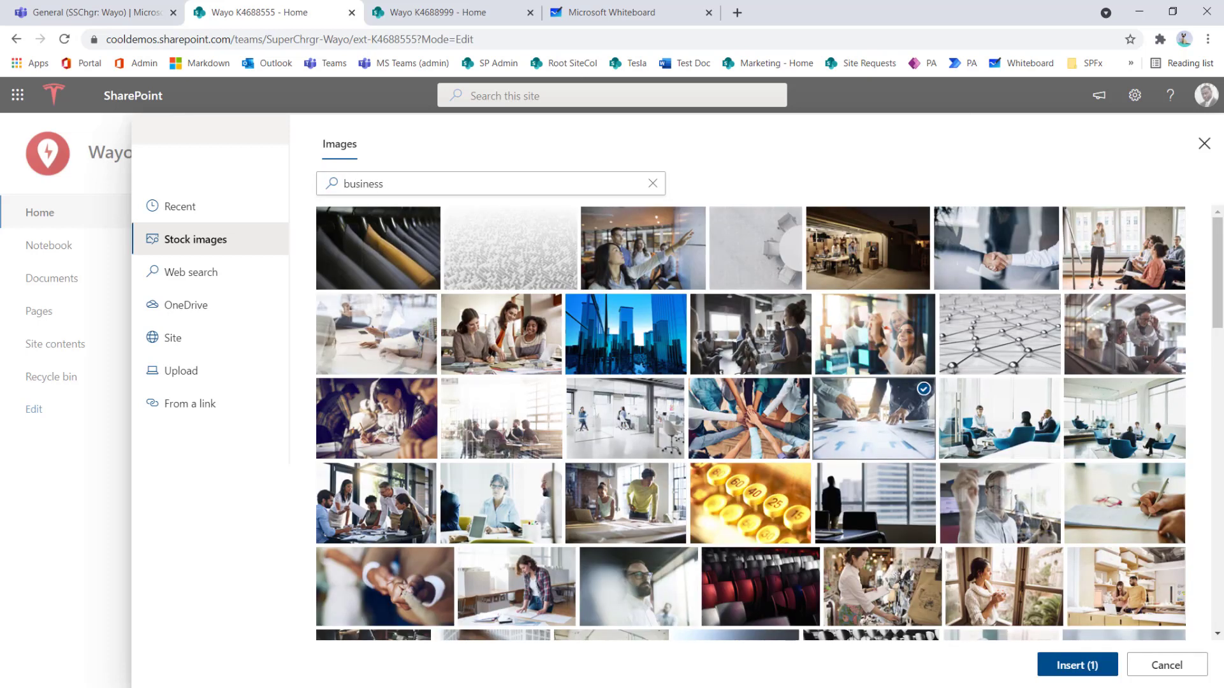
left_click(1077, 665)
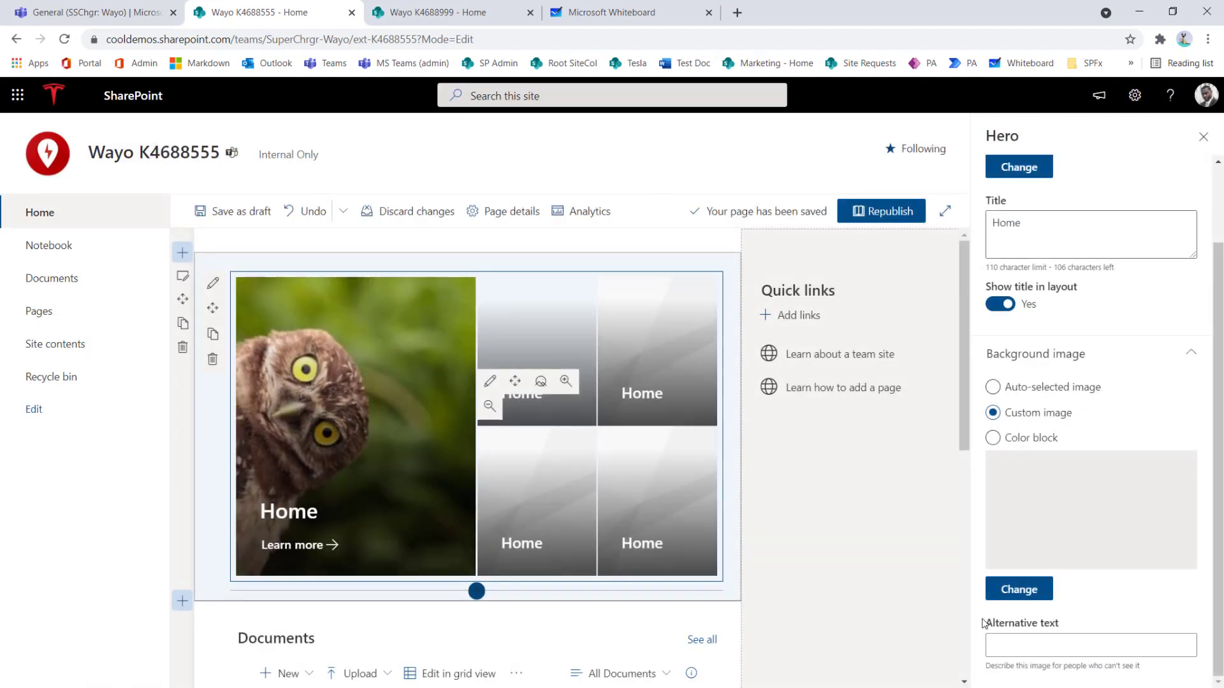
- Set photo background images on the three remaining small Hero tiles
left_click(655, 384)
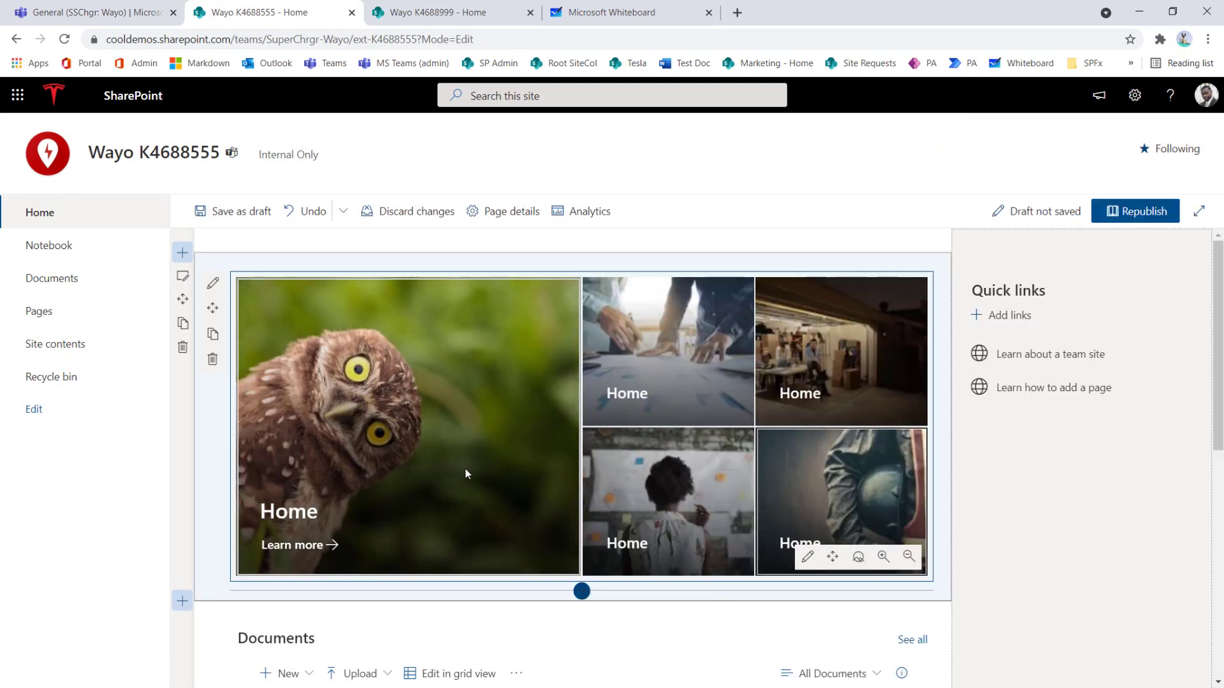
- Retitle the Hero tiles as on the Wayo K4688999 page: Wayo 3rd Gen Super Charger Install, Check project status, Project team and Charging location details
left_click(440, 12)
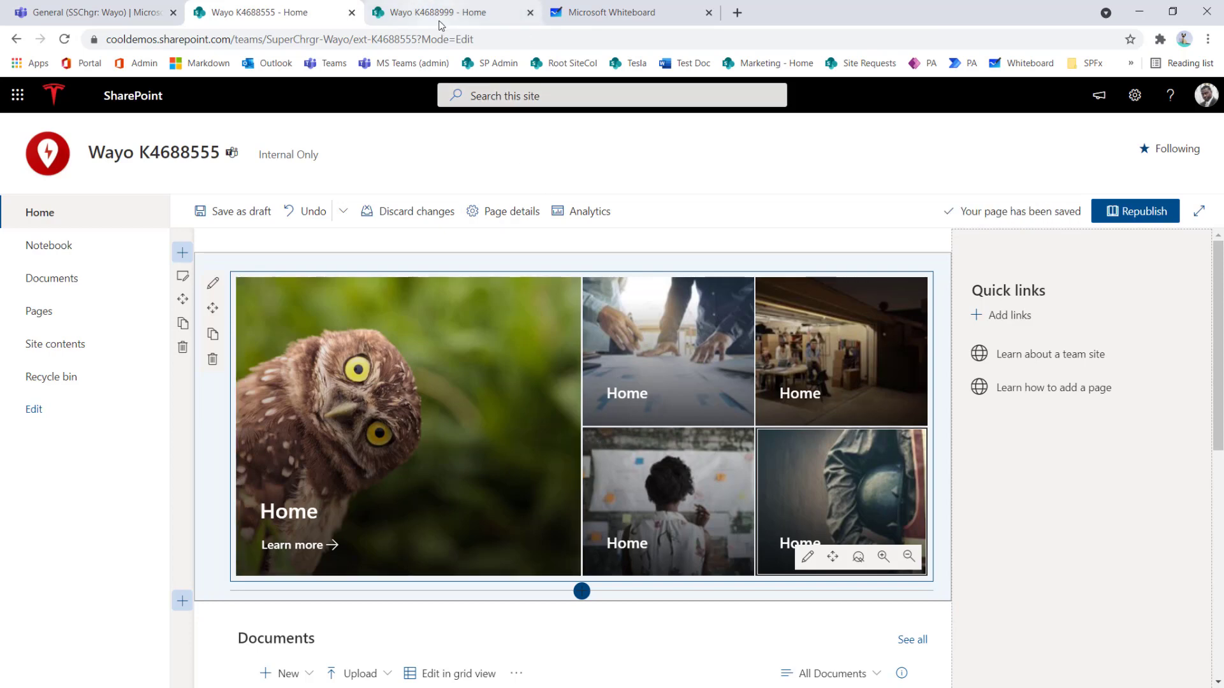
scroll(626, 354, "up", 3)
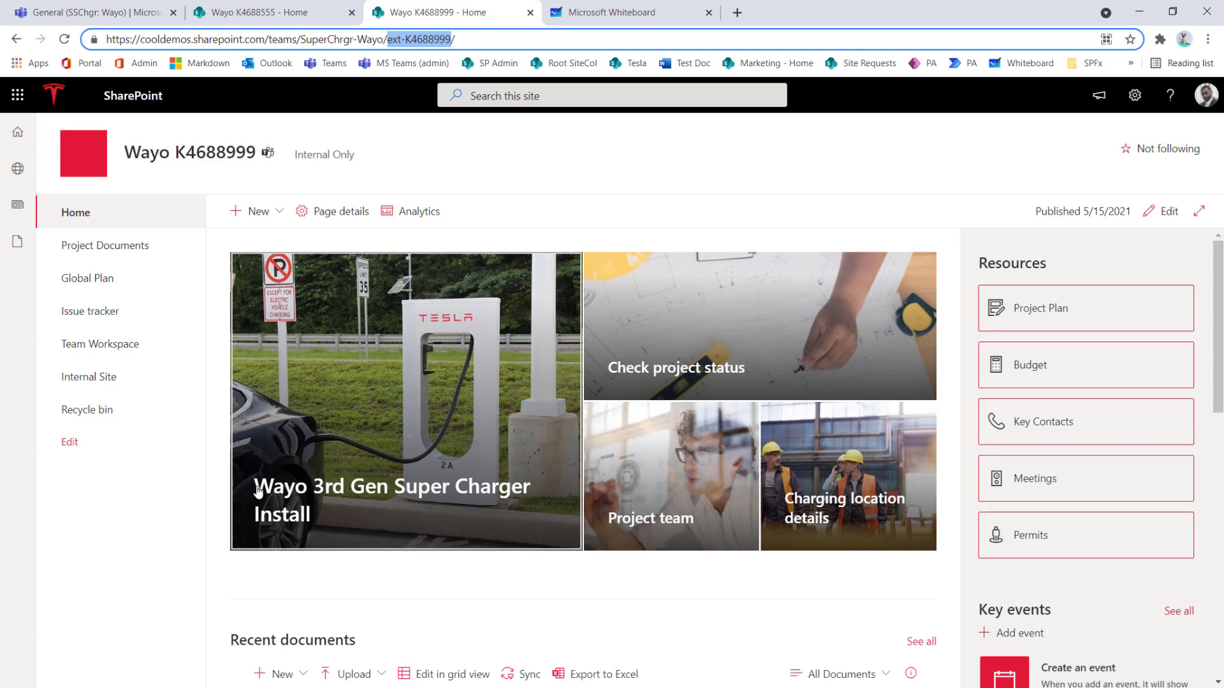
left_click(316, 518)
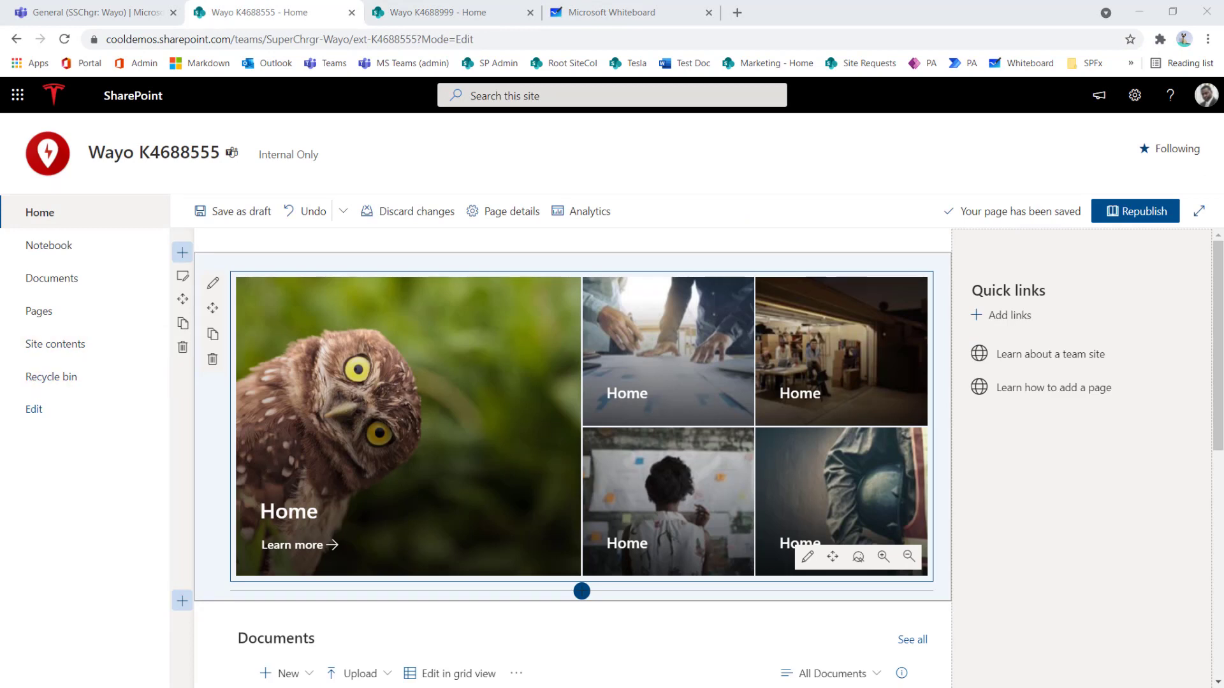
left_click(460, 556)
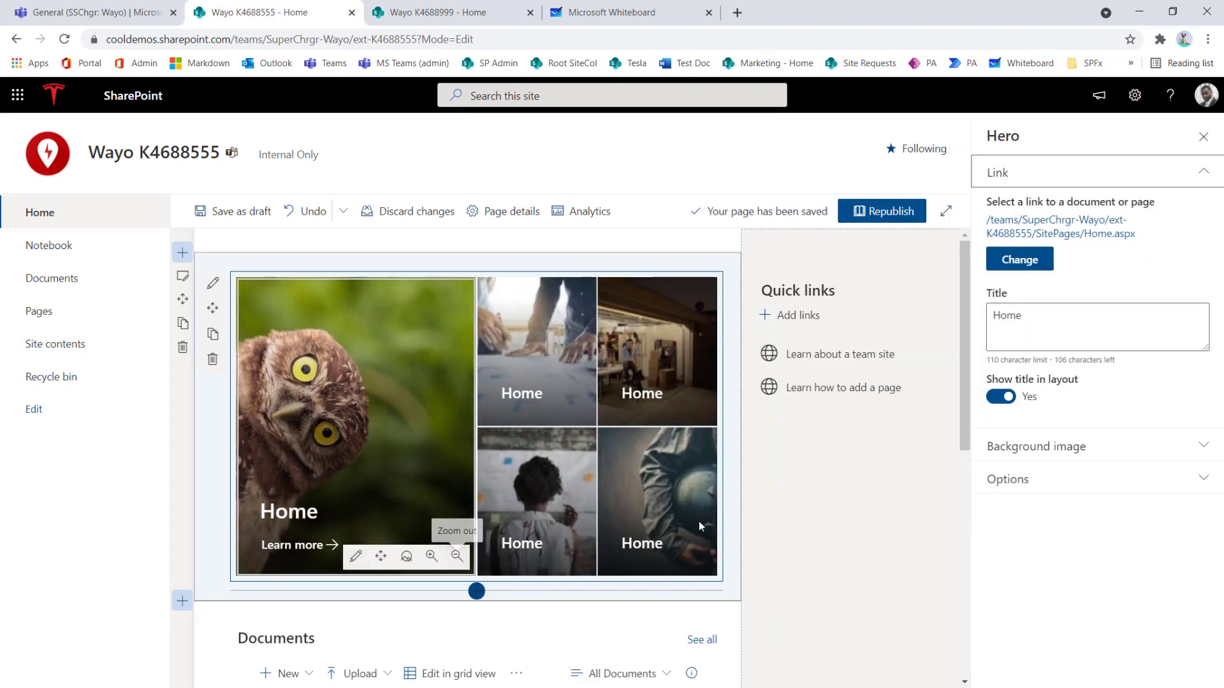
left_click(1021, 316)
key("ctrl+a")
type("Charging location details")
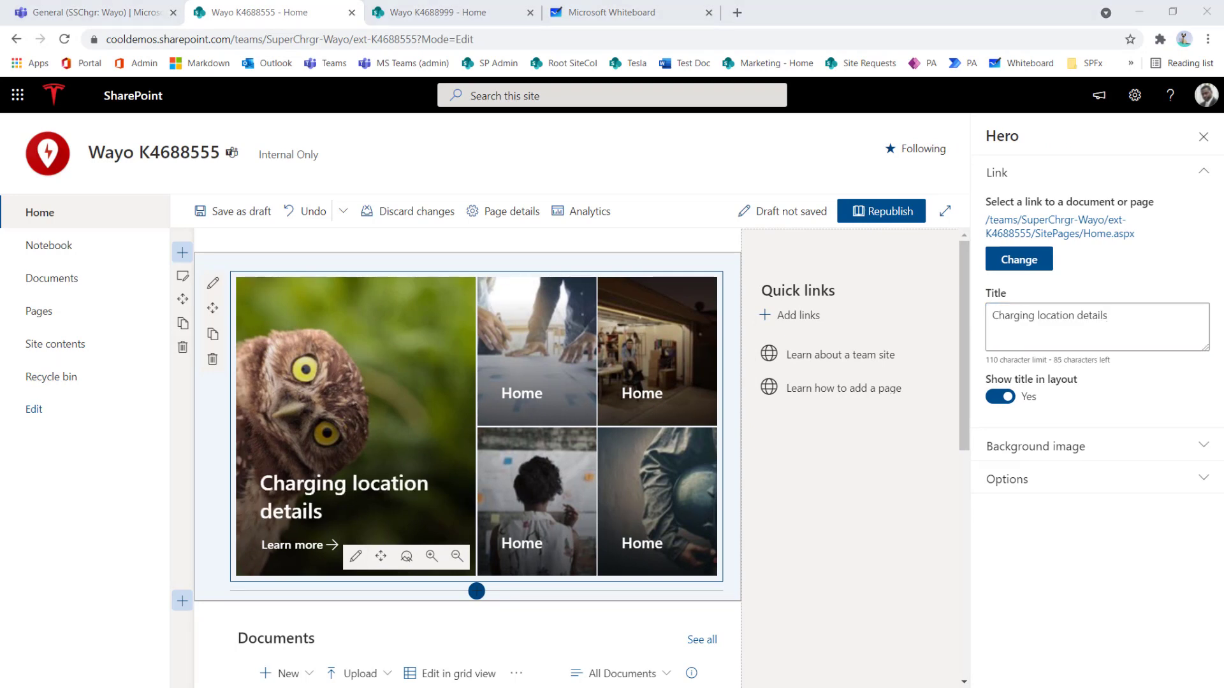
left_click(1097, 326)
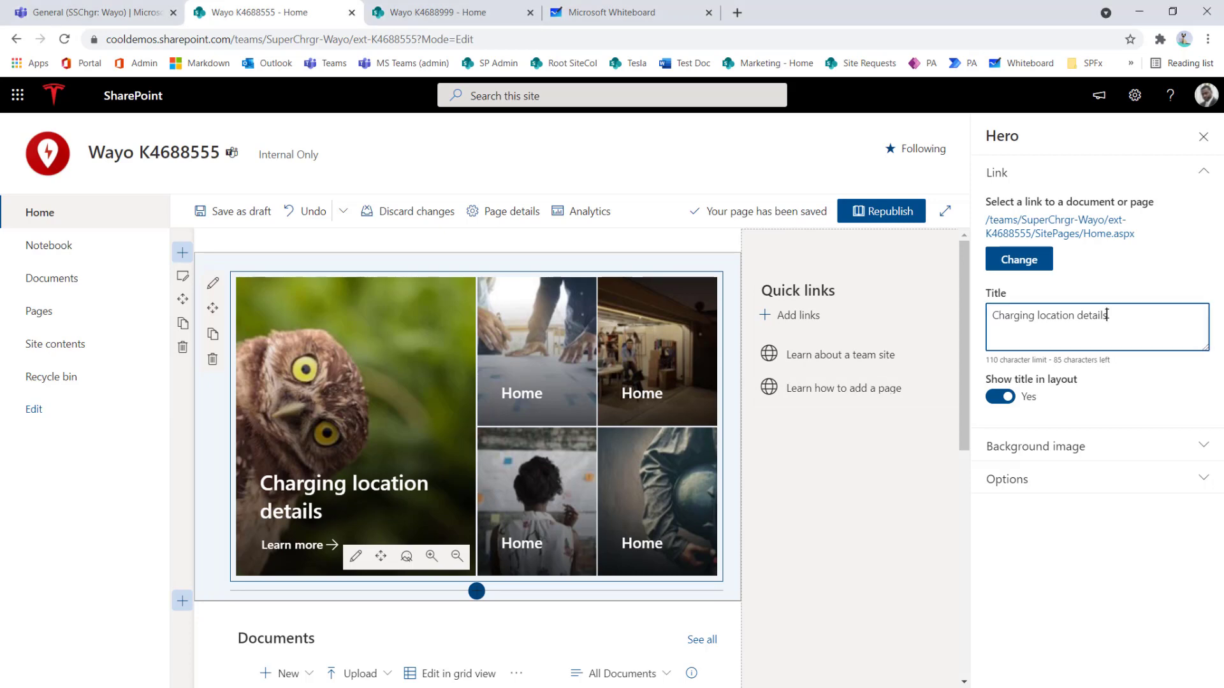
key("ctrl+a")
type("Wayo 3rd Gen Super Charger Install")
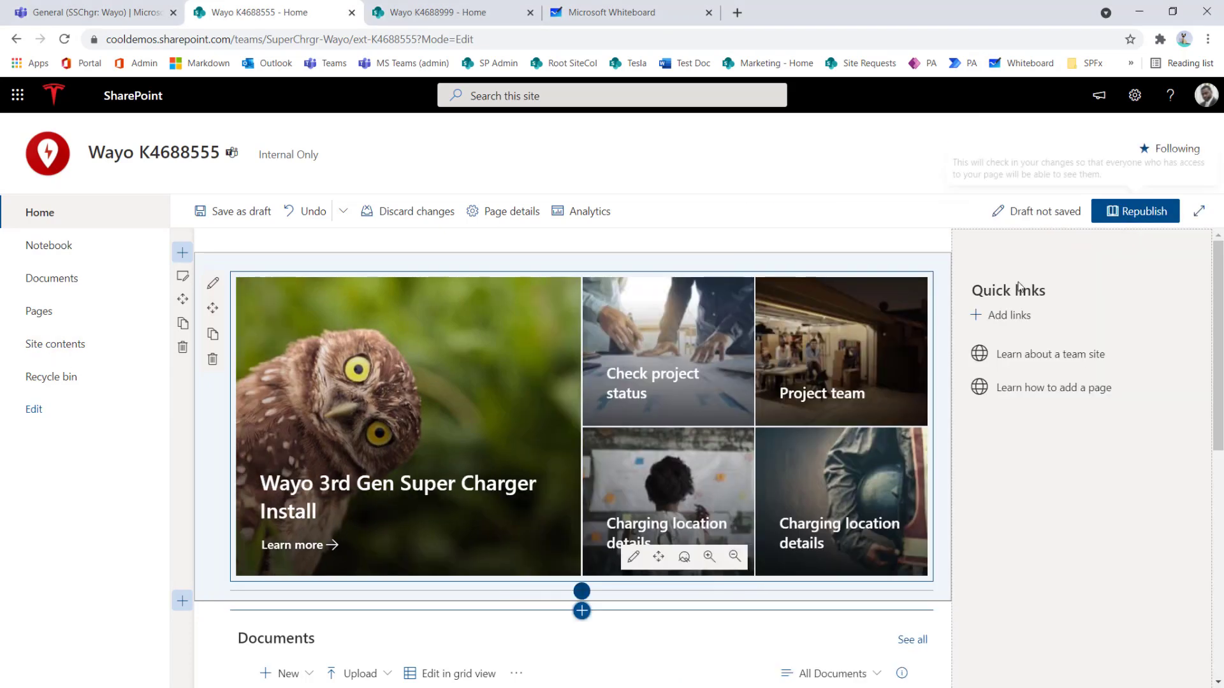
- Compare the Hero with the Wayo K4688999 page and change the Wayo K4688555 Hero layout to four tiles
left_click(432, 14)
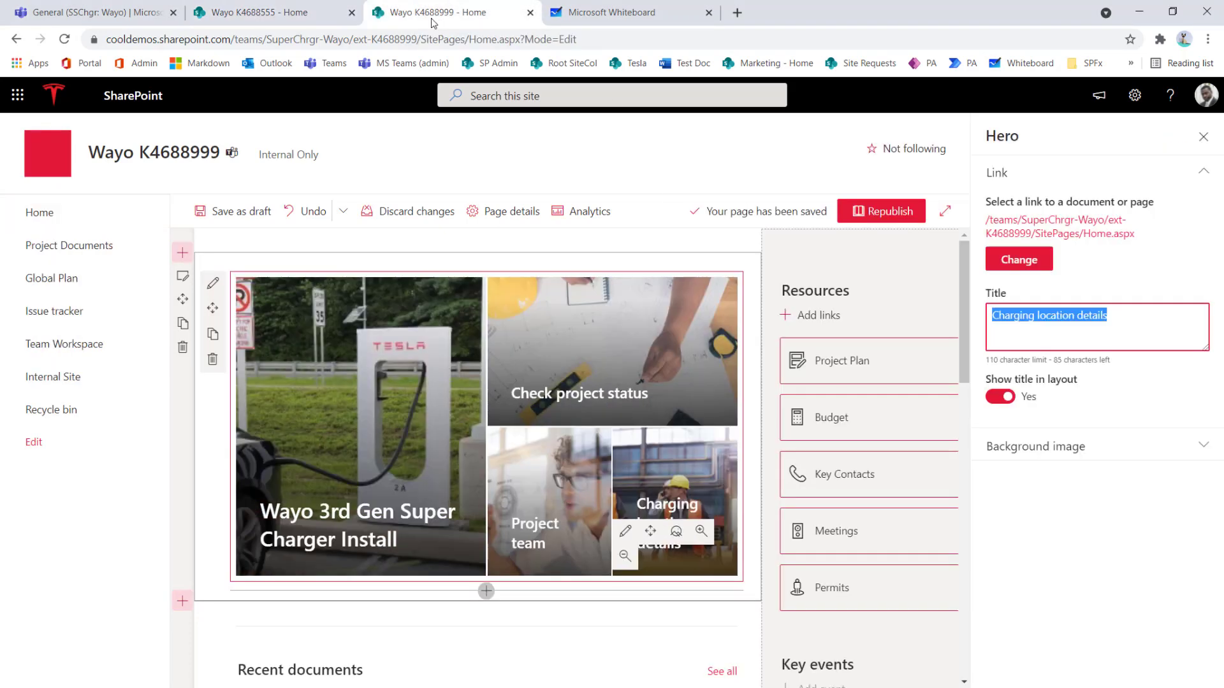
left_click(1203, 136)
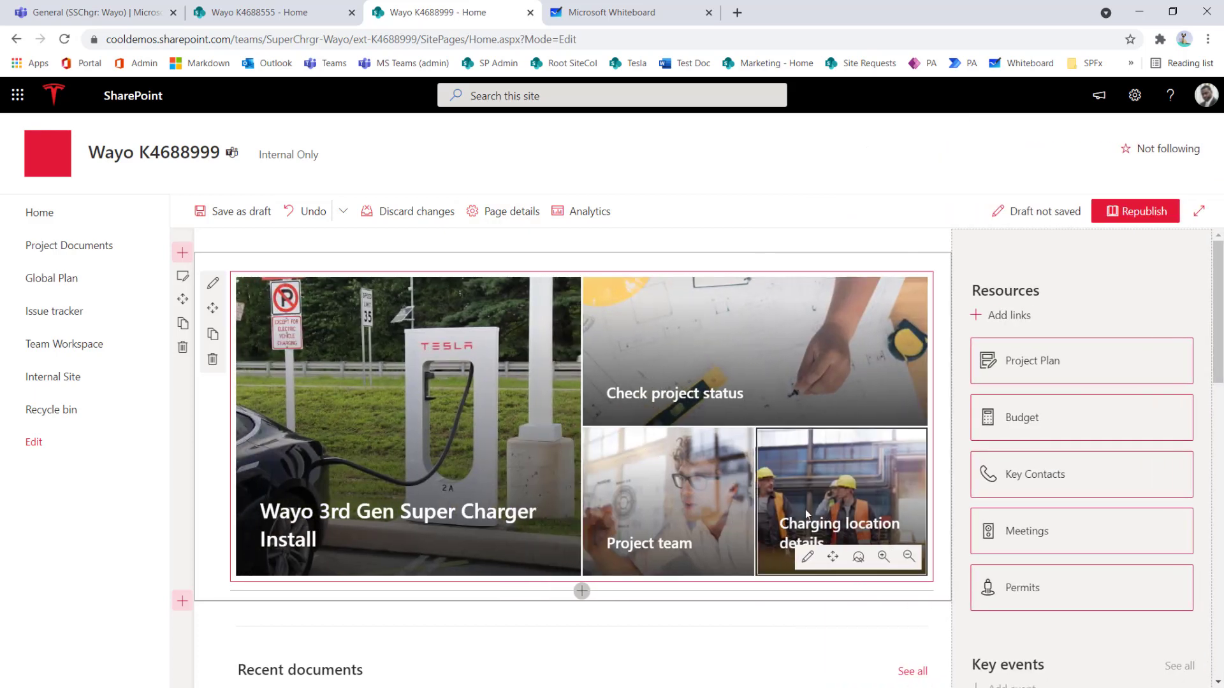
left_click(281, 18)
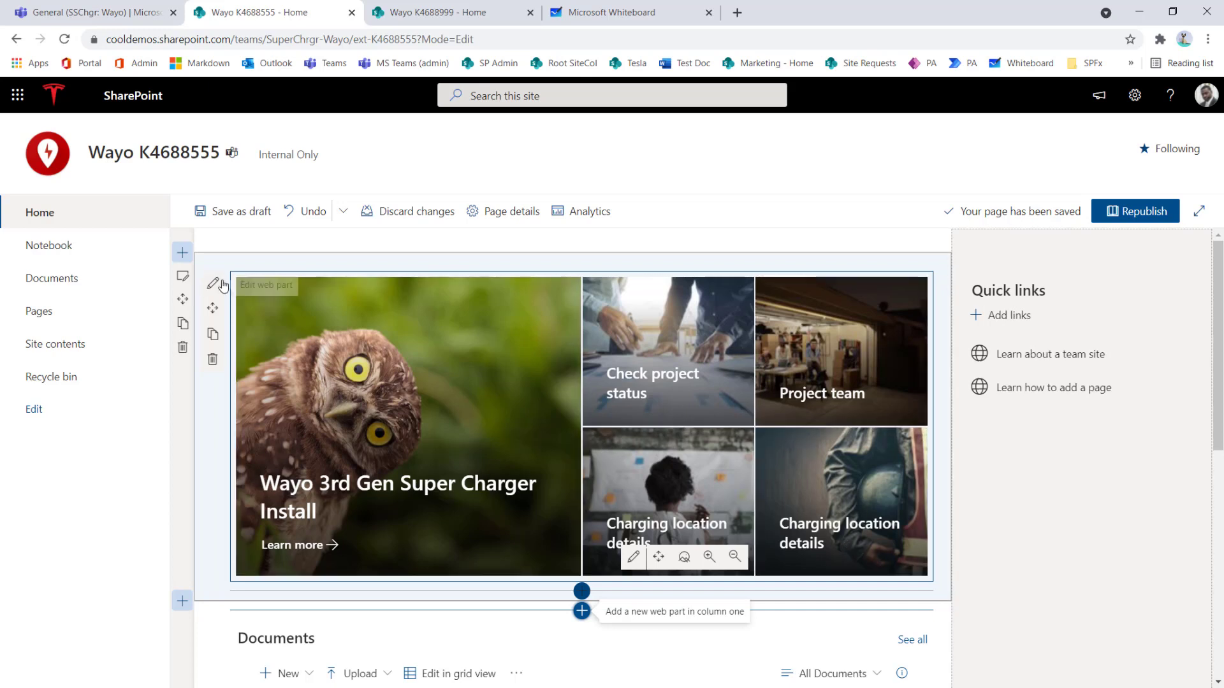
left_click(668, 366)
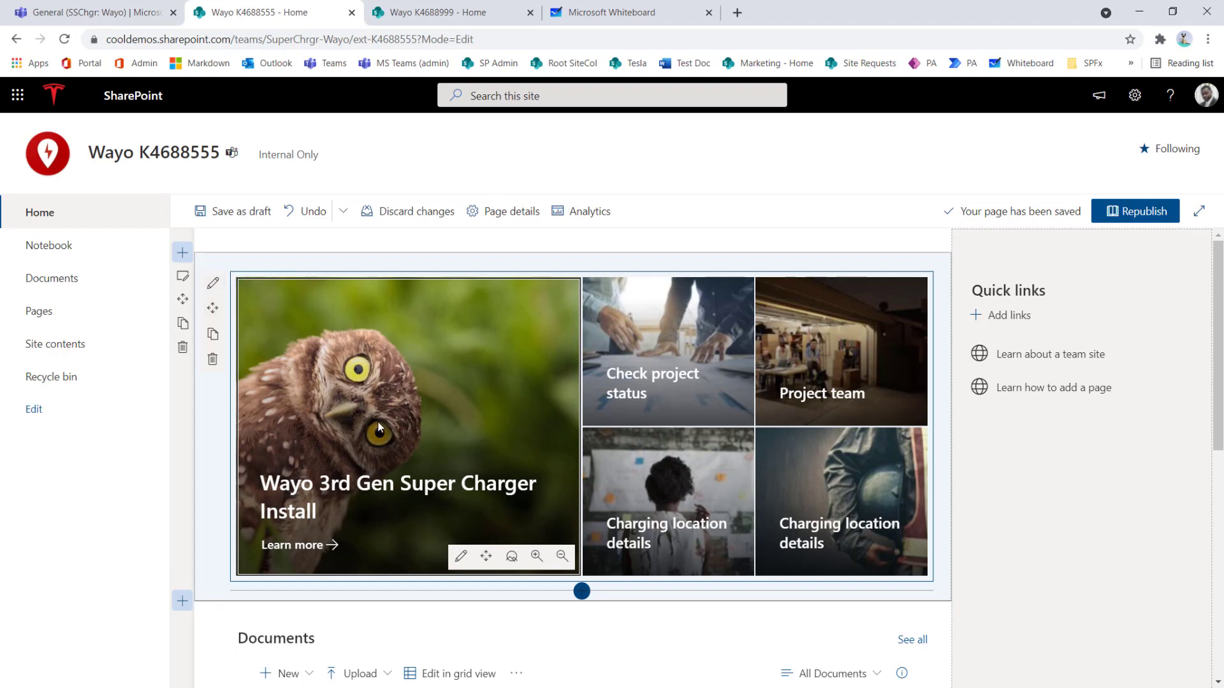
left_click(213, 282)
left_click(1048, 404)
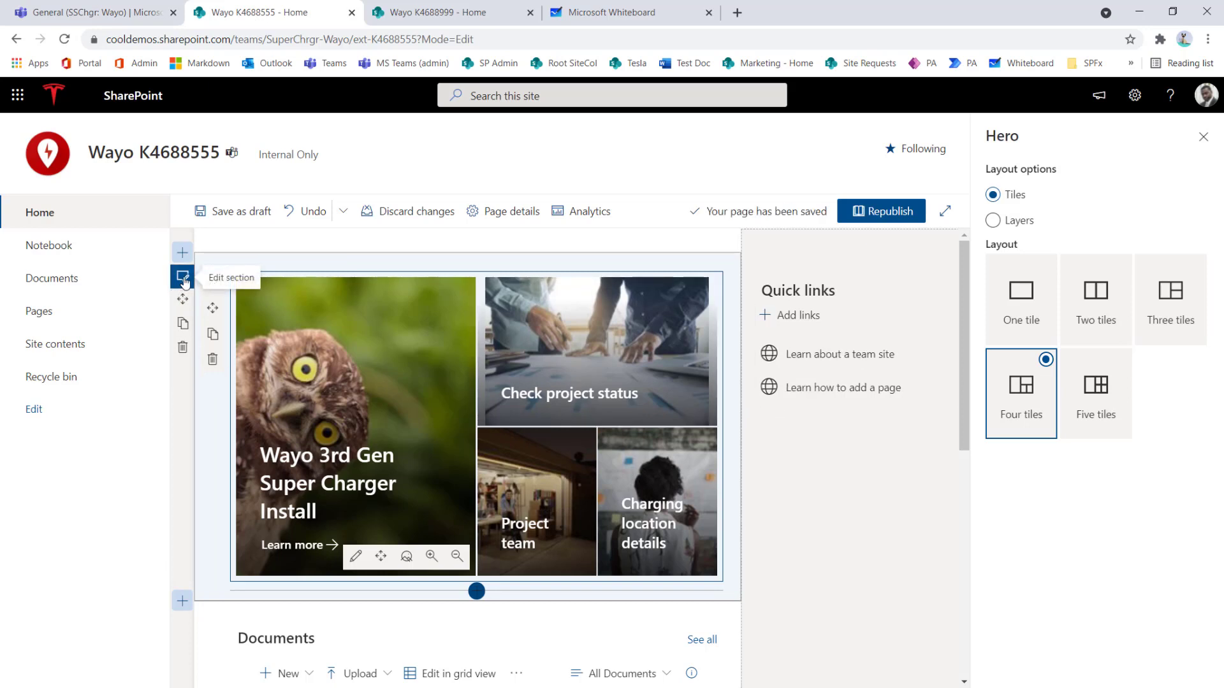
left_click(1204, 136)
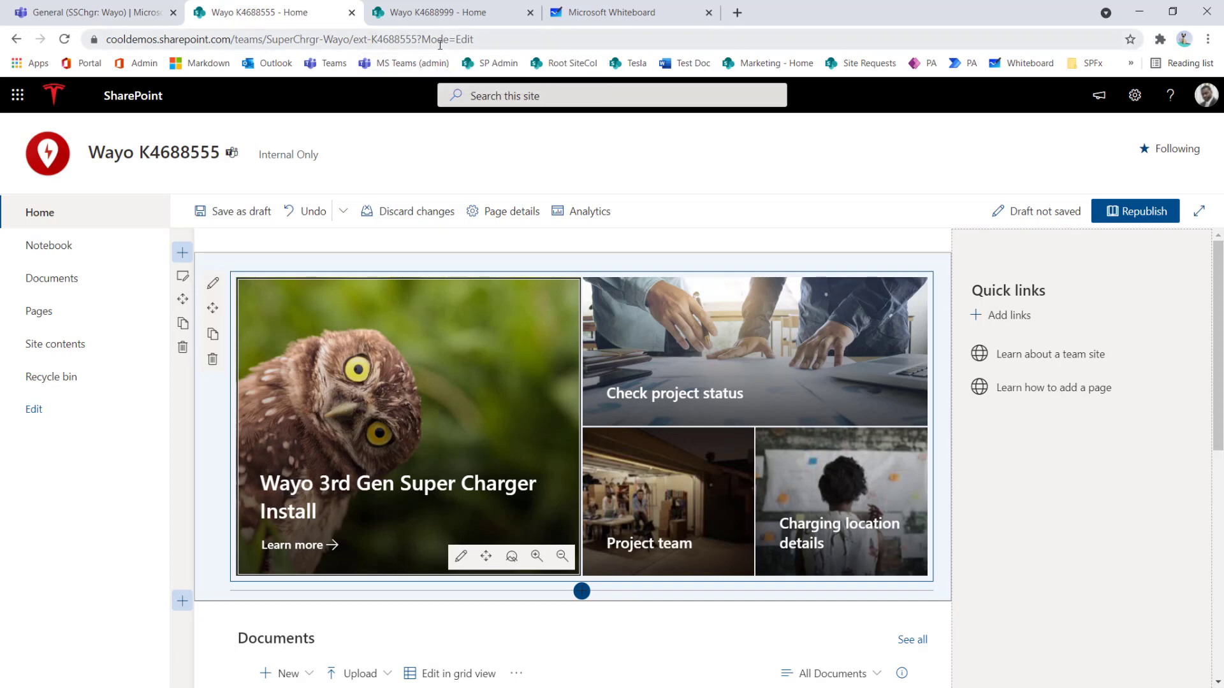
- Check the layout against the Wayo K4688999 page and republish the Wayo K4688555 home page
left_click(446, 12)
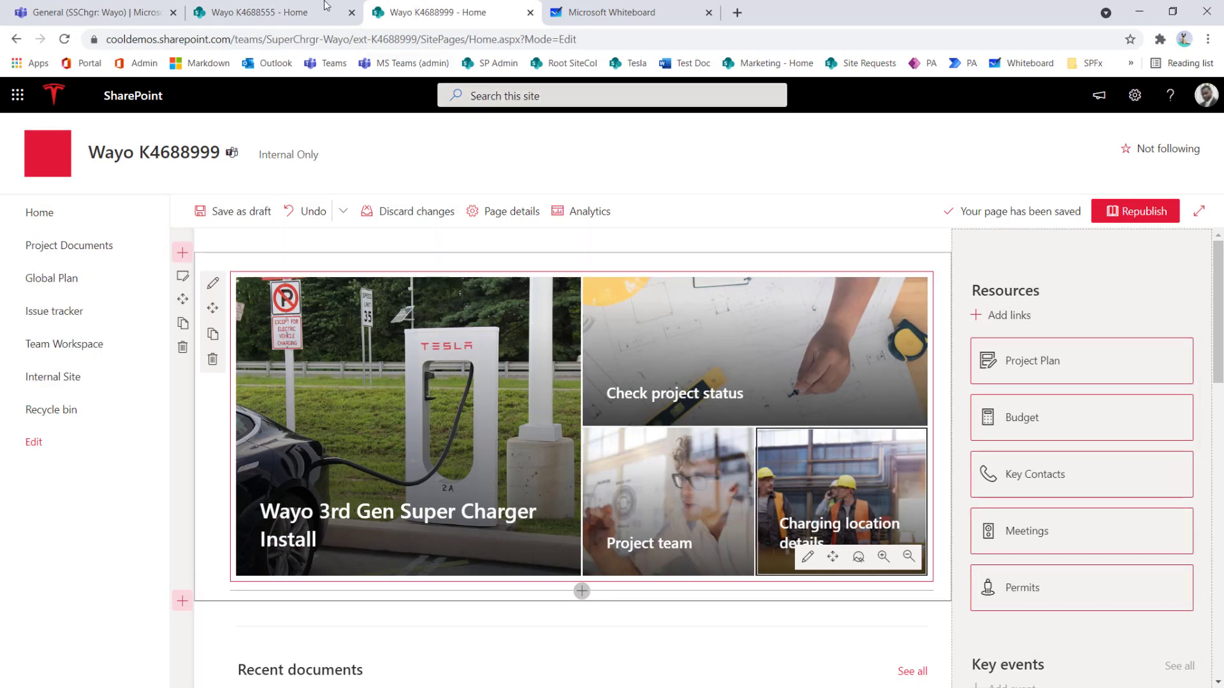
left_click(290, 19)
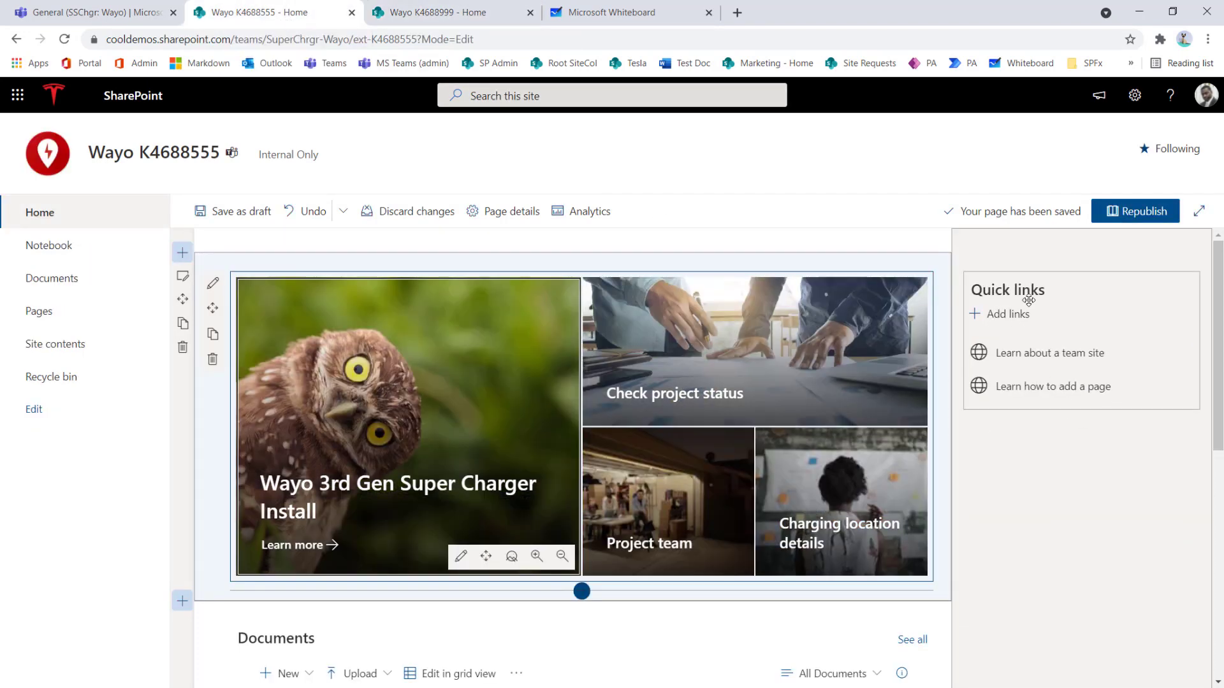
left_click(1135, 211)
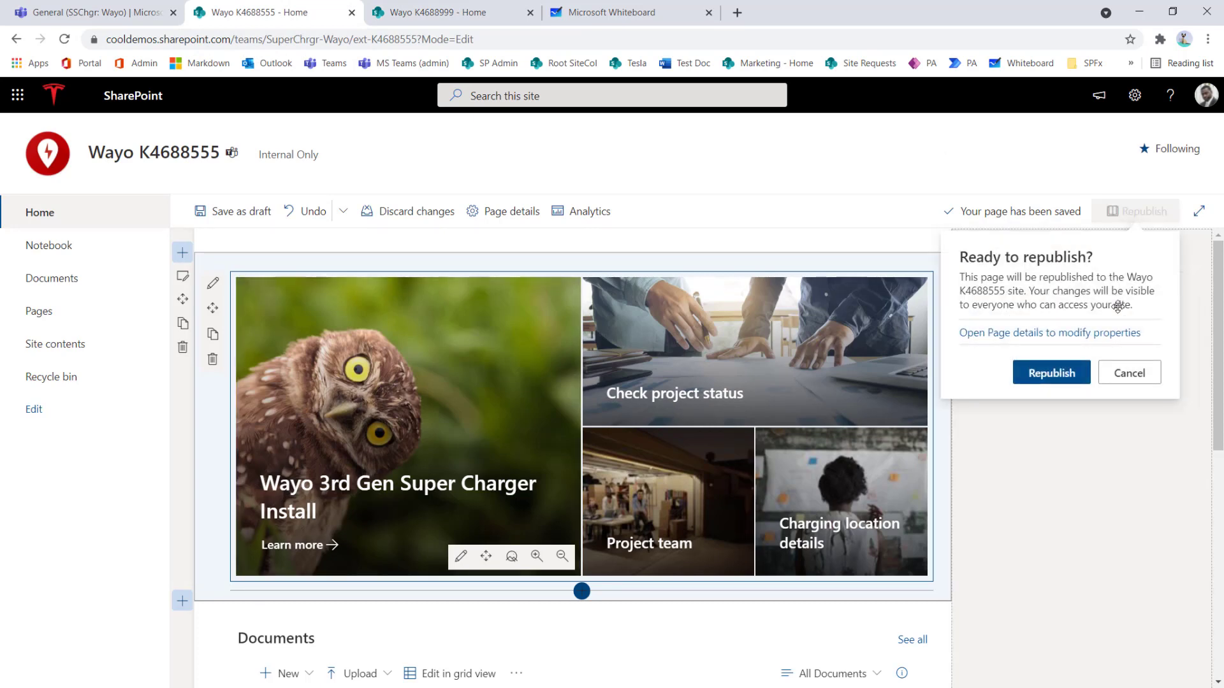
left_click(1050, 373)
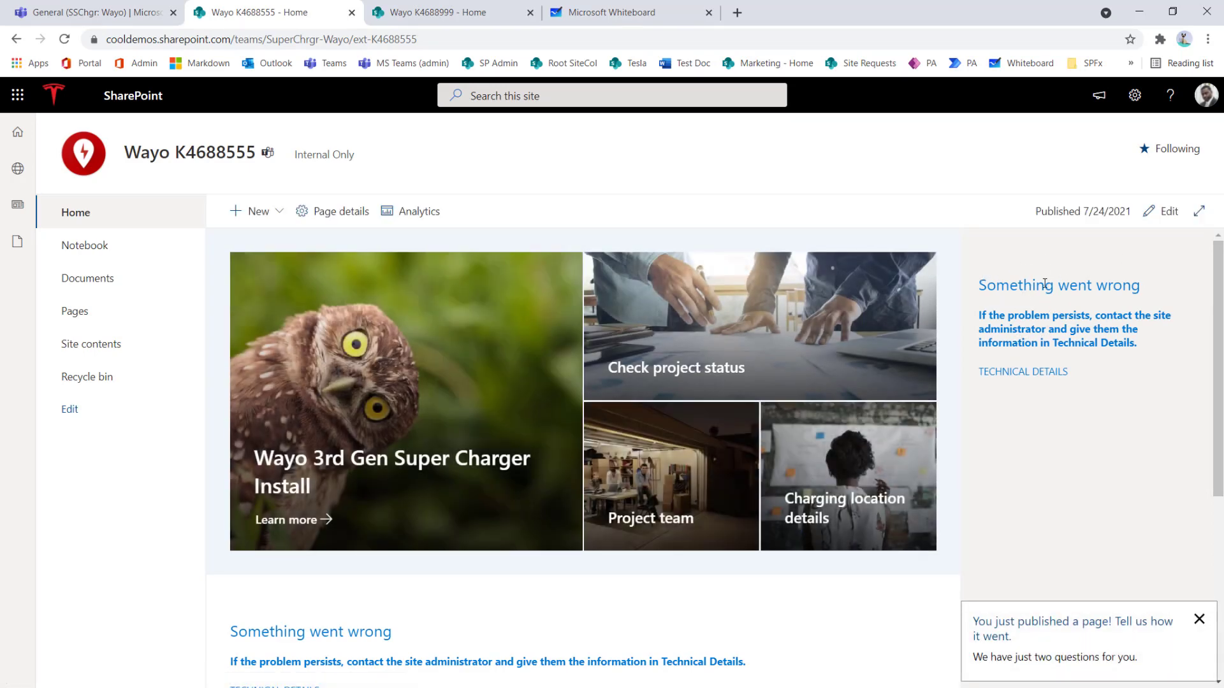
- Reopen the home page for editing and change the Quick links web part to the Button layout
left_click(1167, 211)
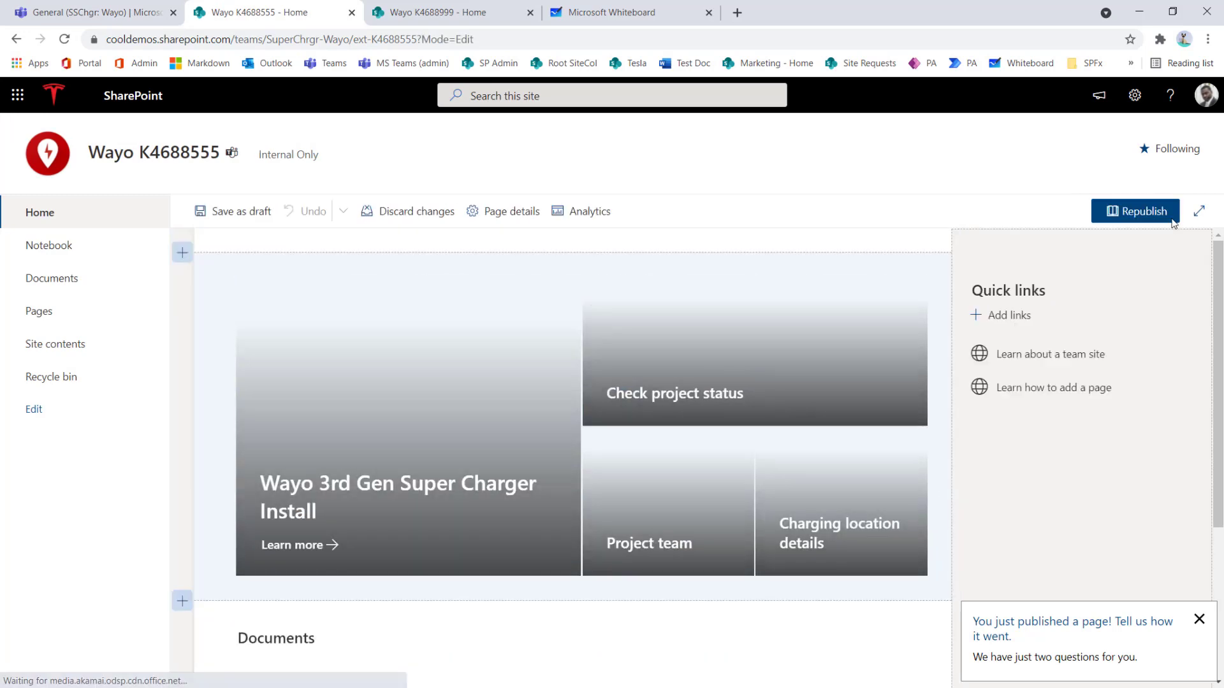
left_click(1020, 292)
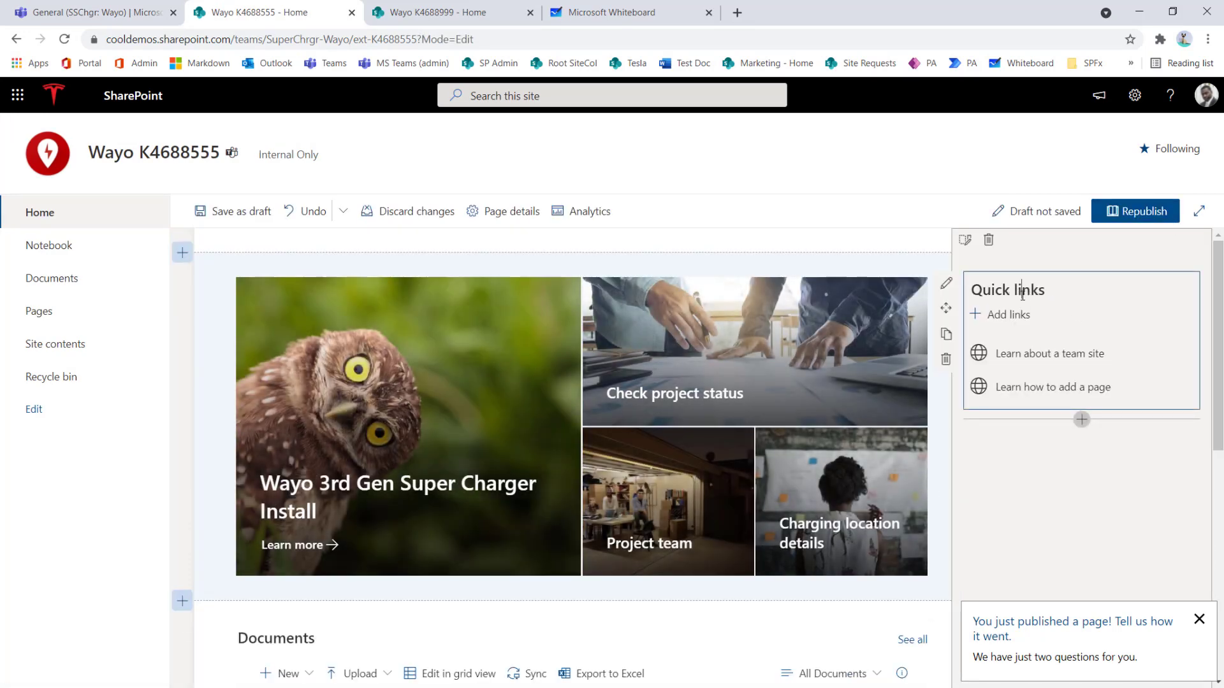
left_click_drag(1054, 290, 979, 290)
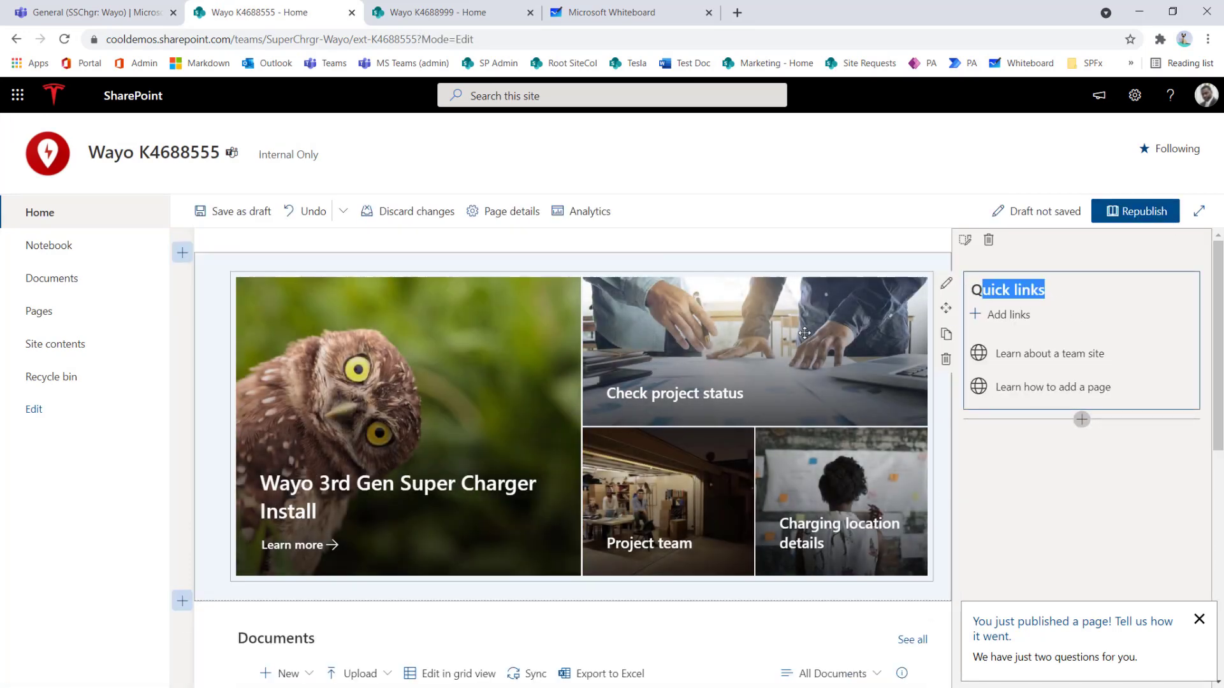
left_click(945, 282)
left_click(1020, 337)
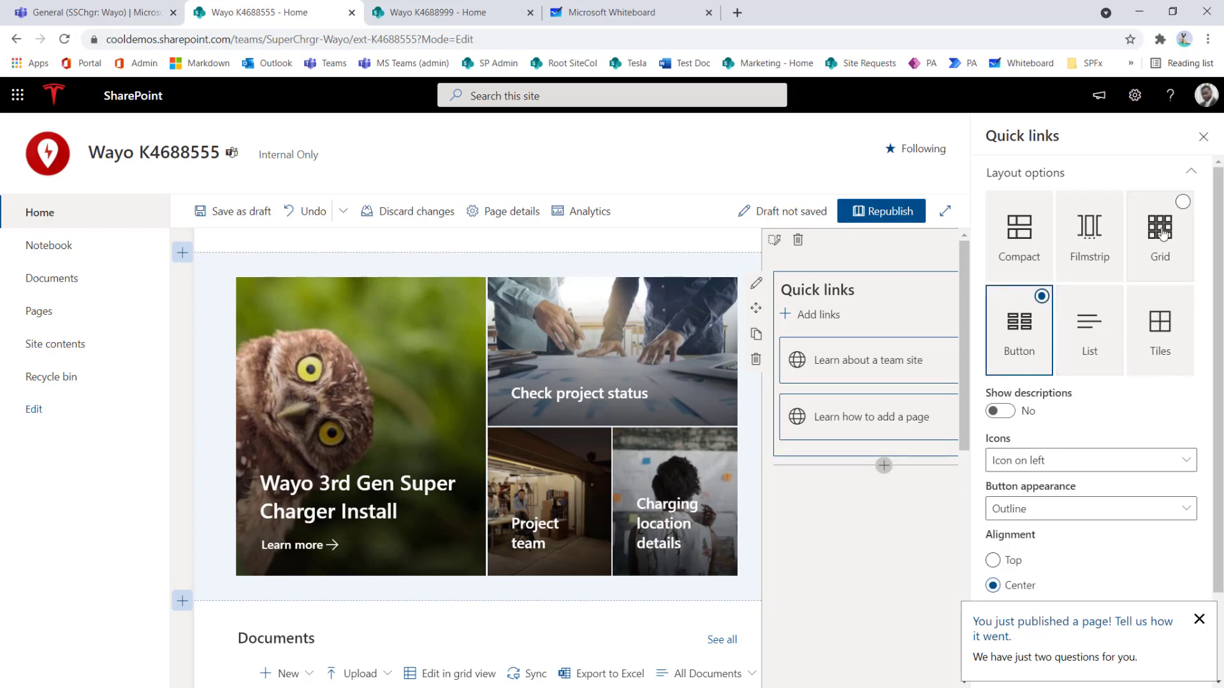
left_click(1202, 137)
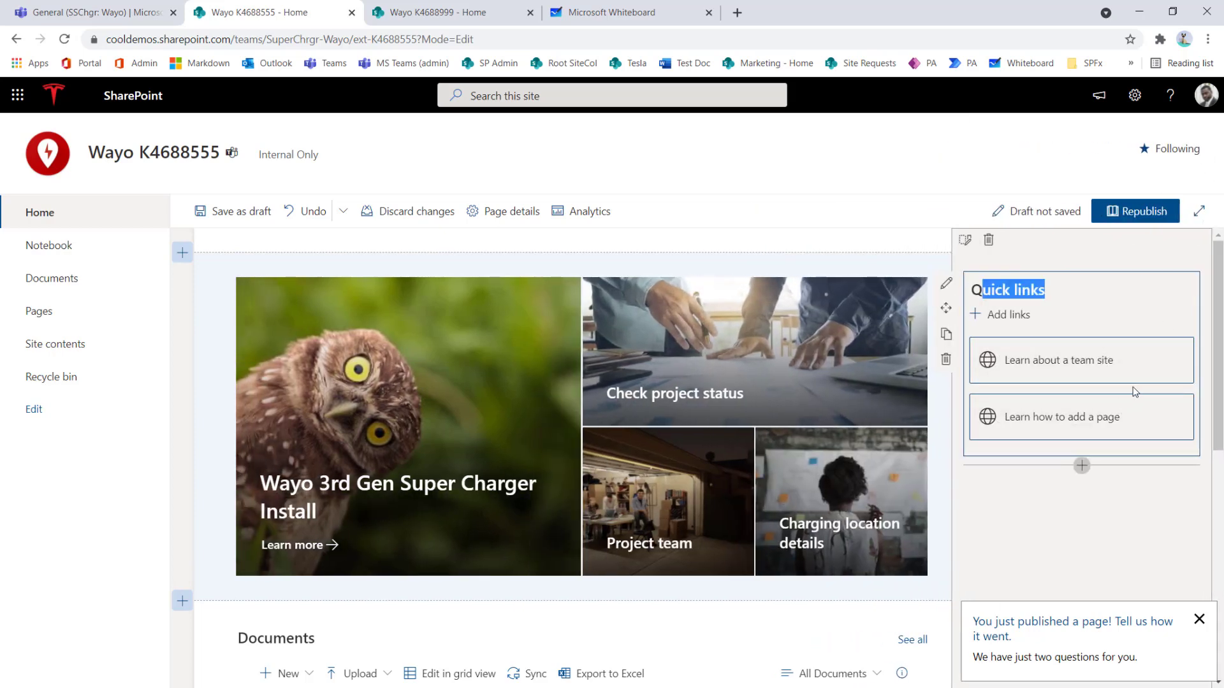
left_click(433, 15)
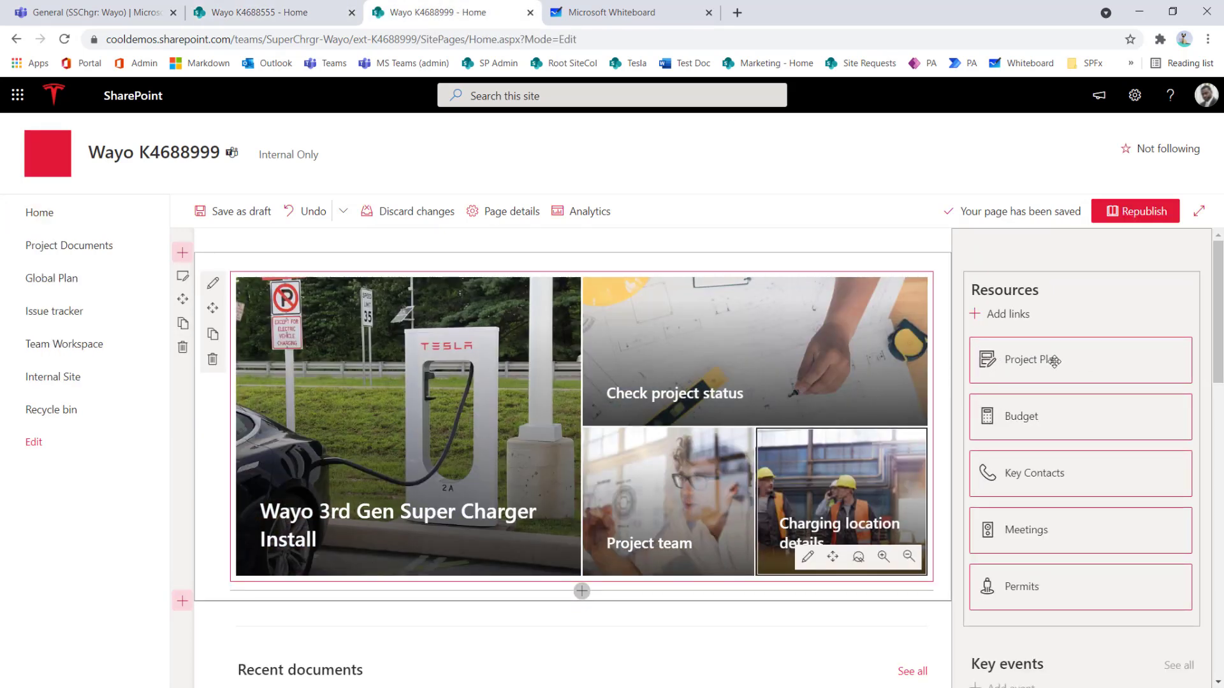
left_click(290, 14)
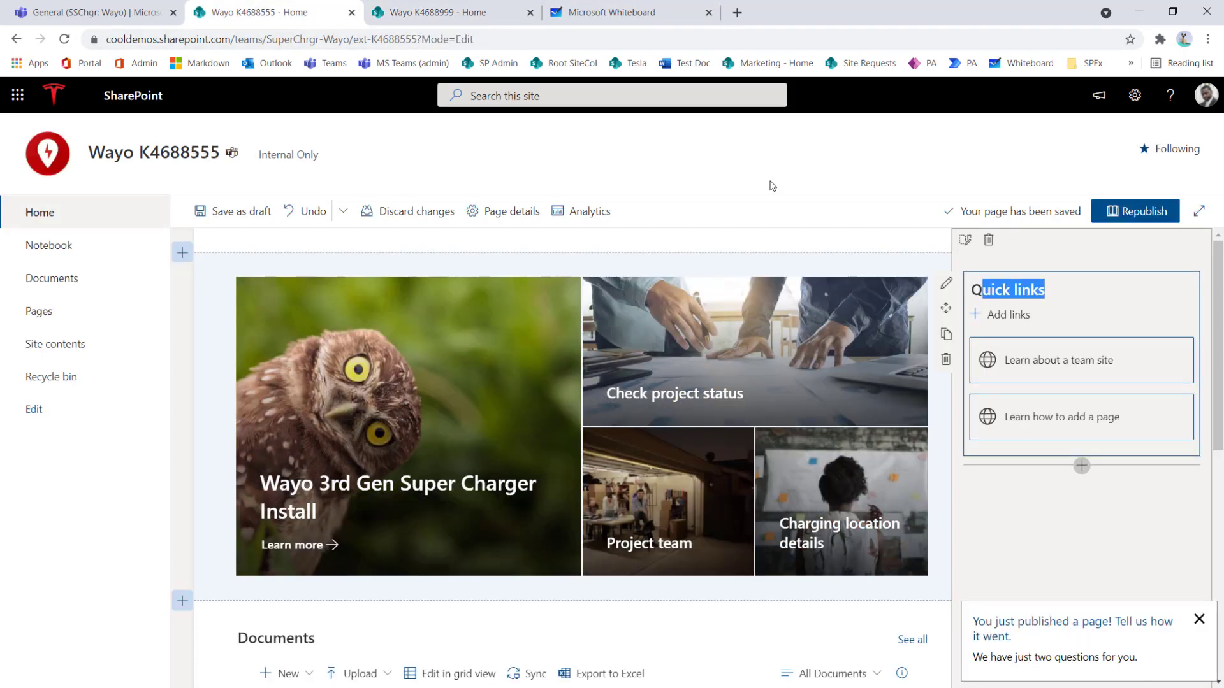
left_click(1043, 362)
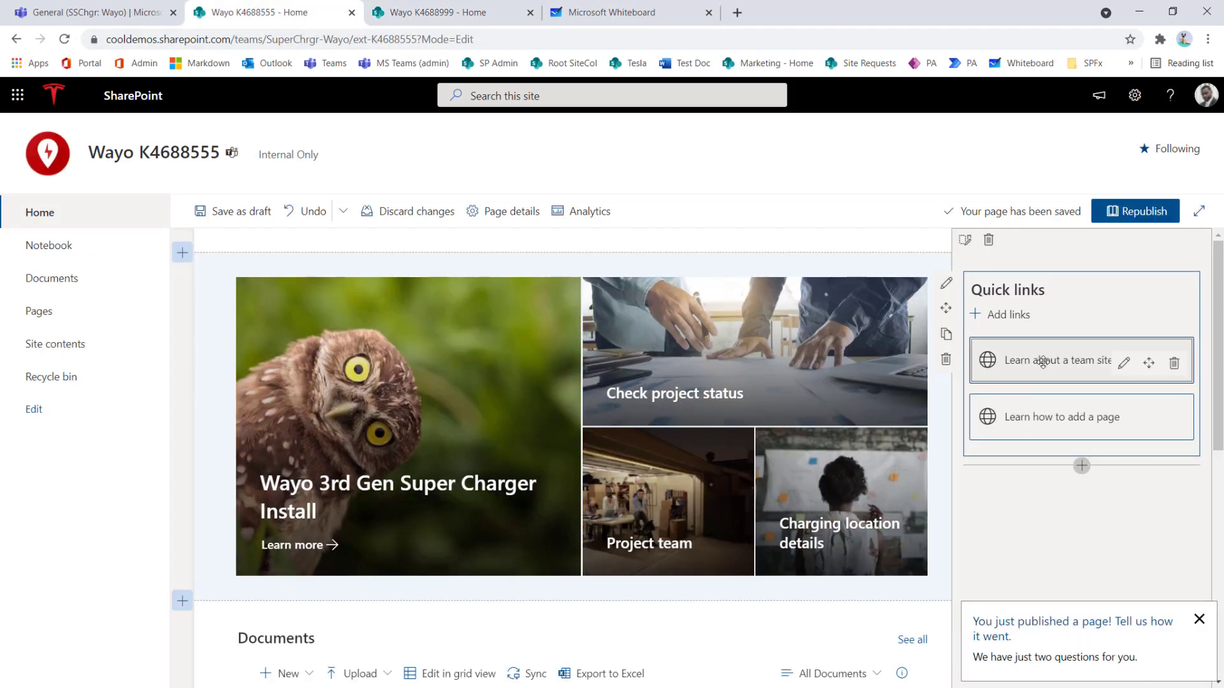
left_click(1123, 363)
triple_click(1126, 286)
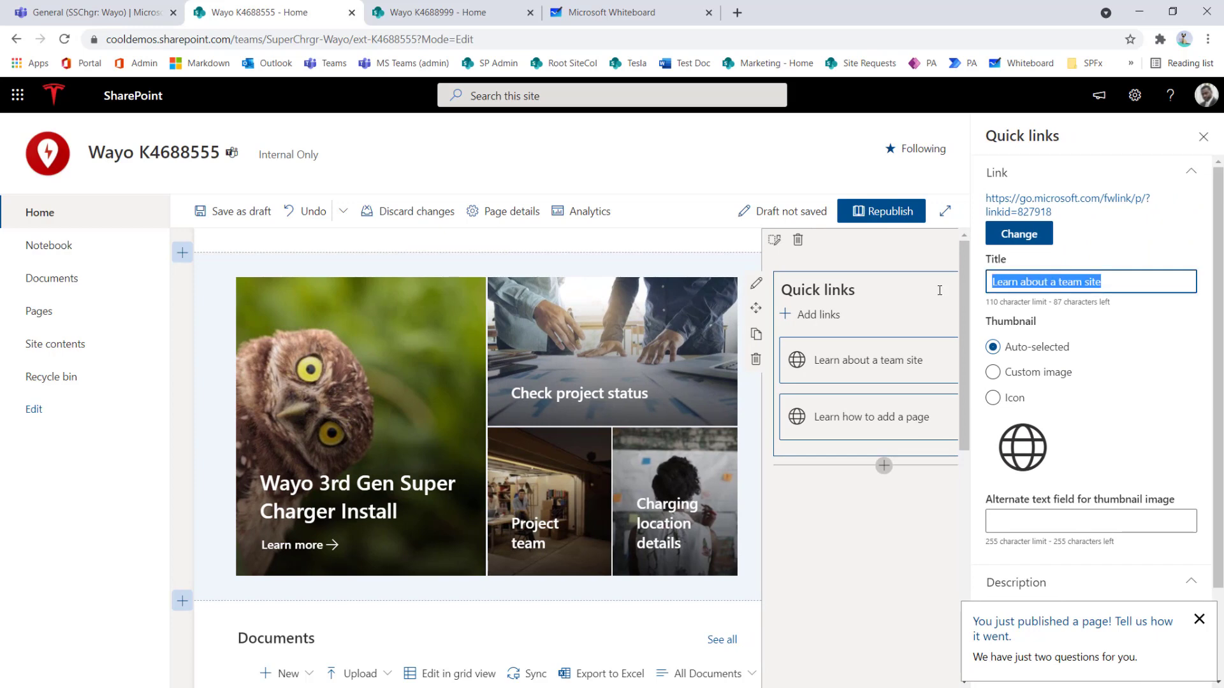
type("Project plan")
left_click(993, 398)
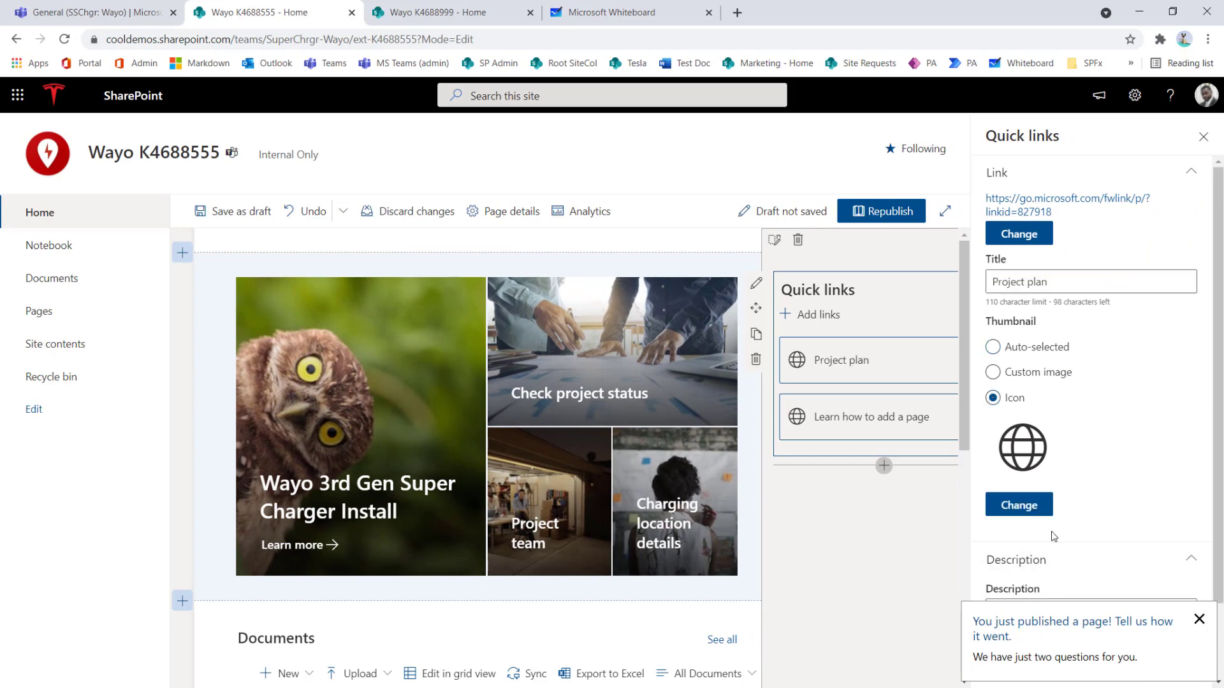
left_click(1025, 508)
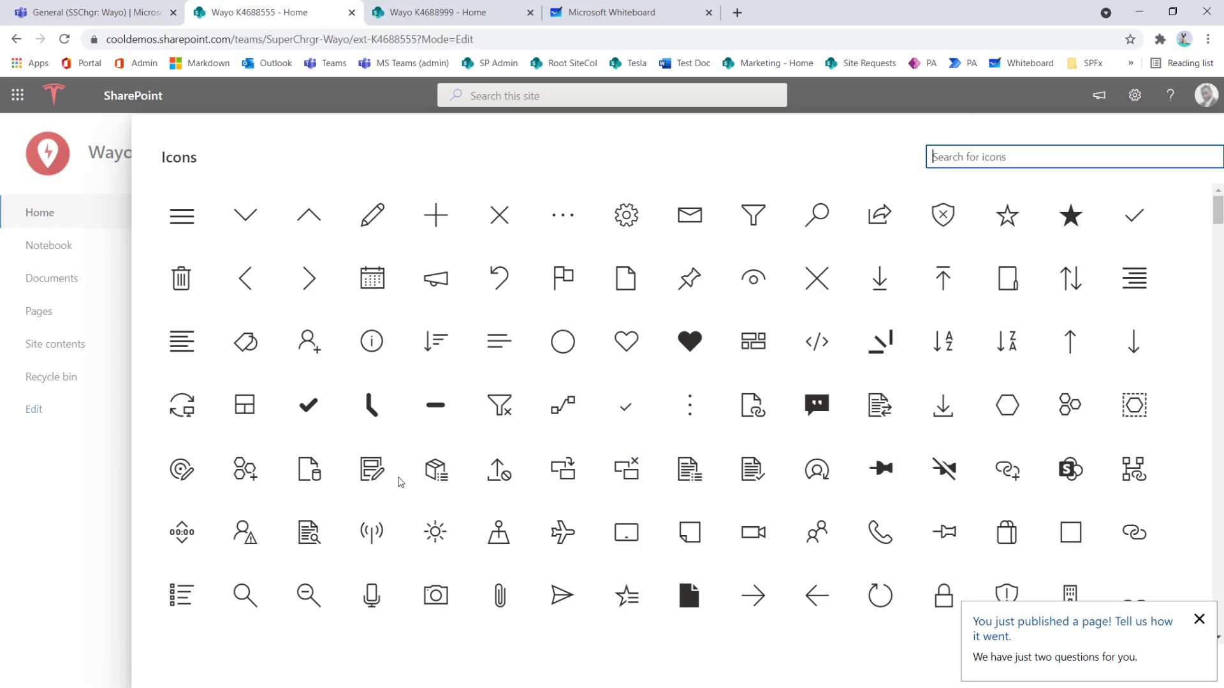
left_click(372, 469)
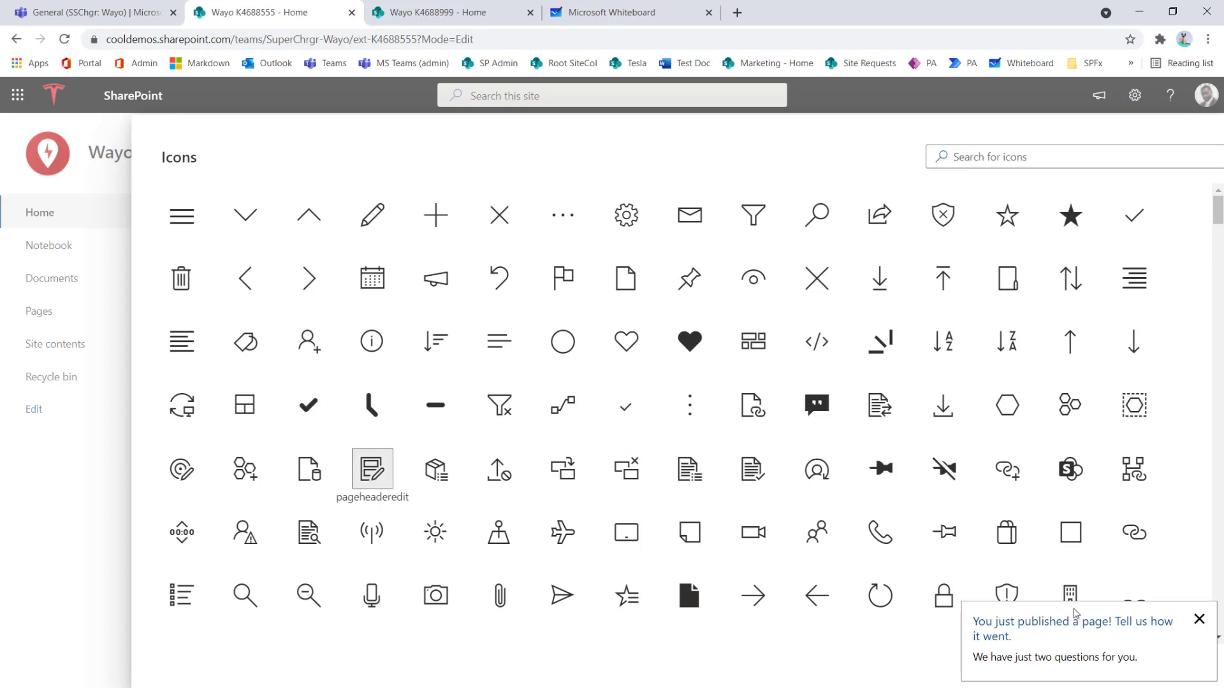
left_click(1075, 617)
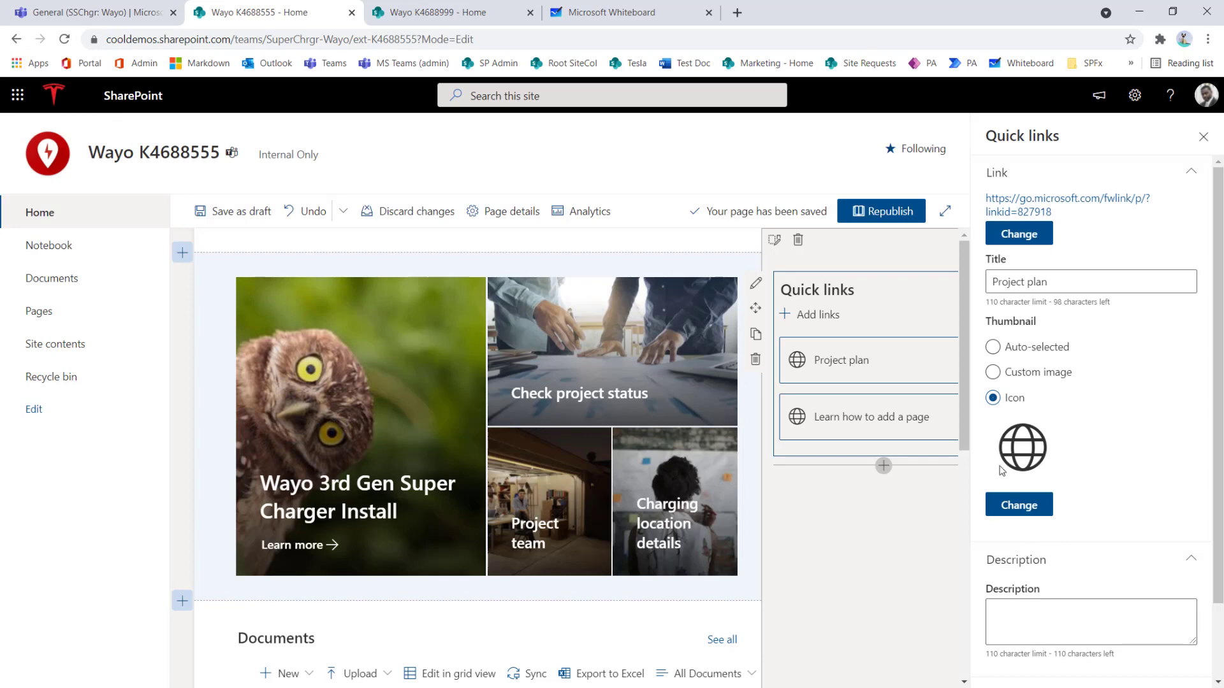
left_click(1021, 505)
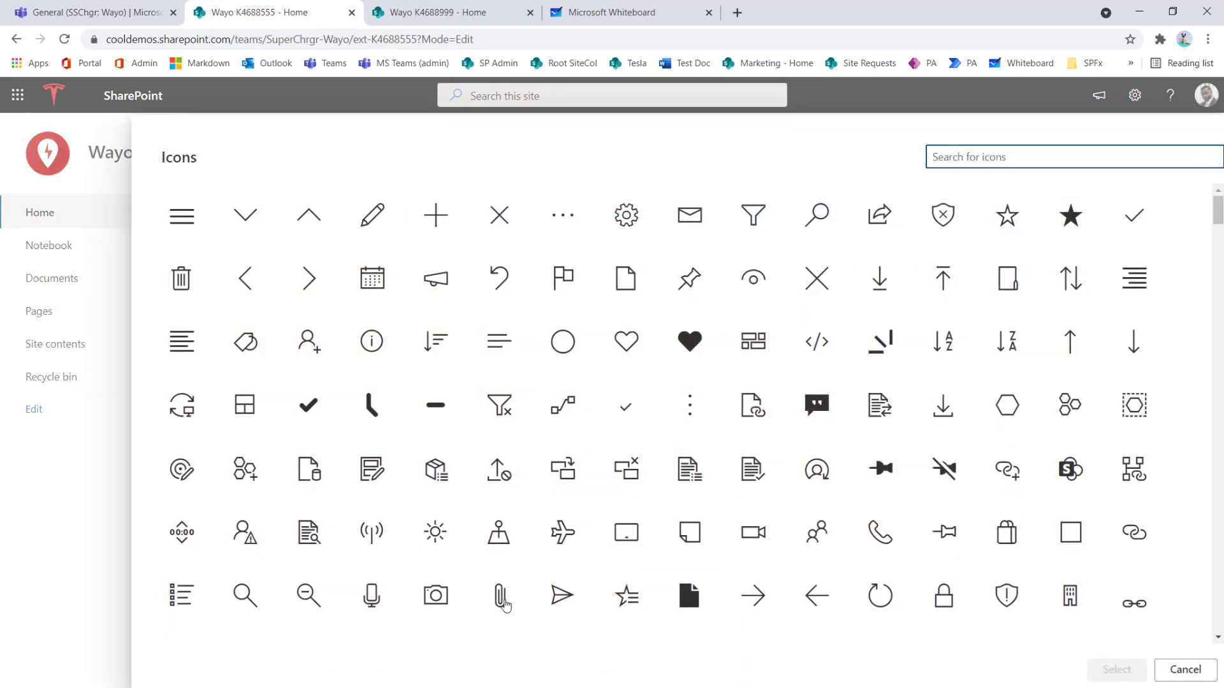
left_click(368, 466)
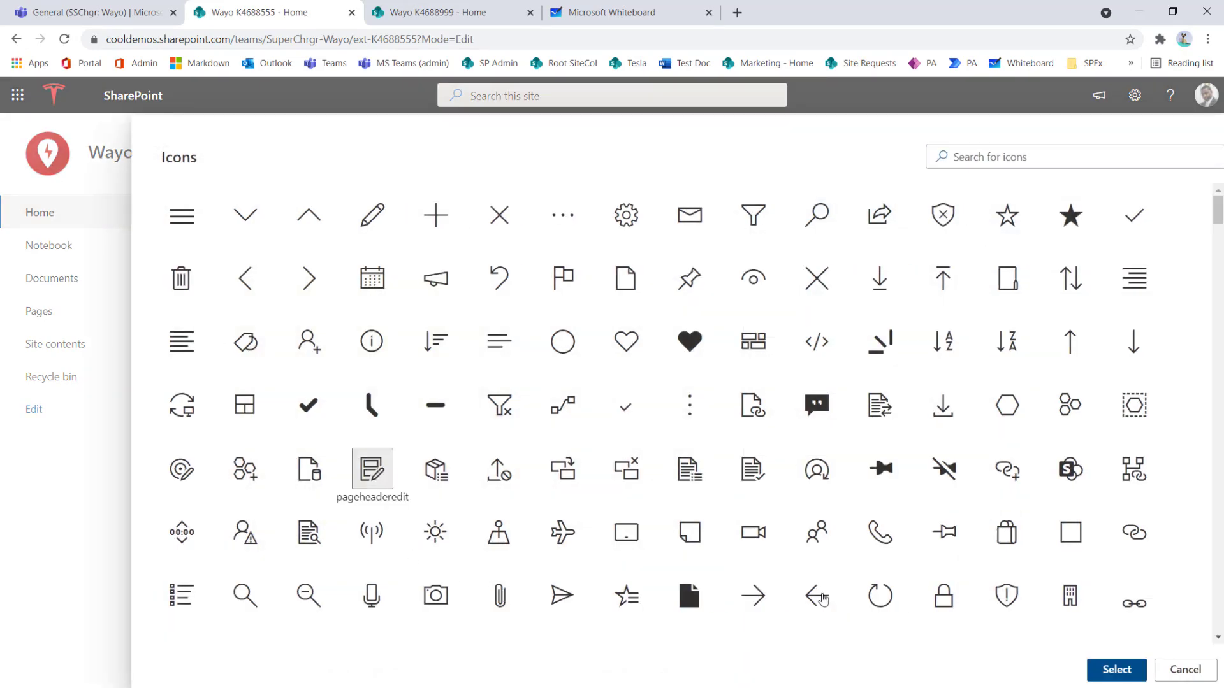
left_click(1116, 670)
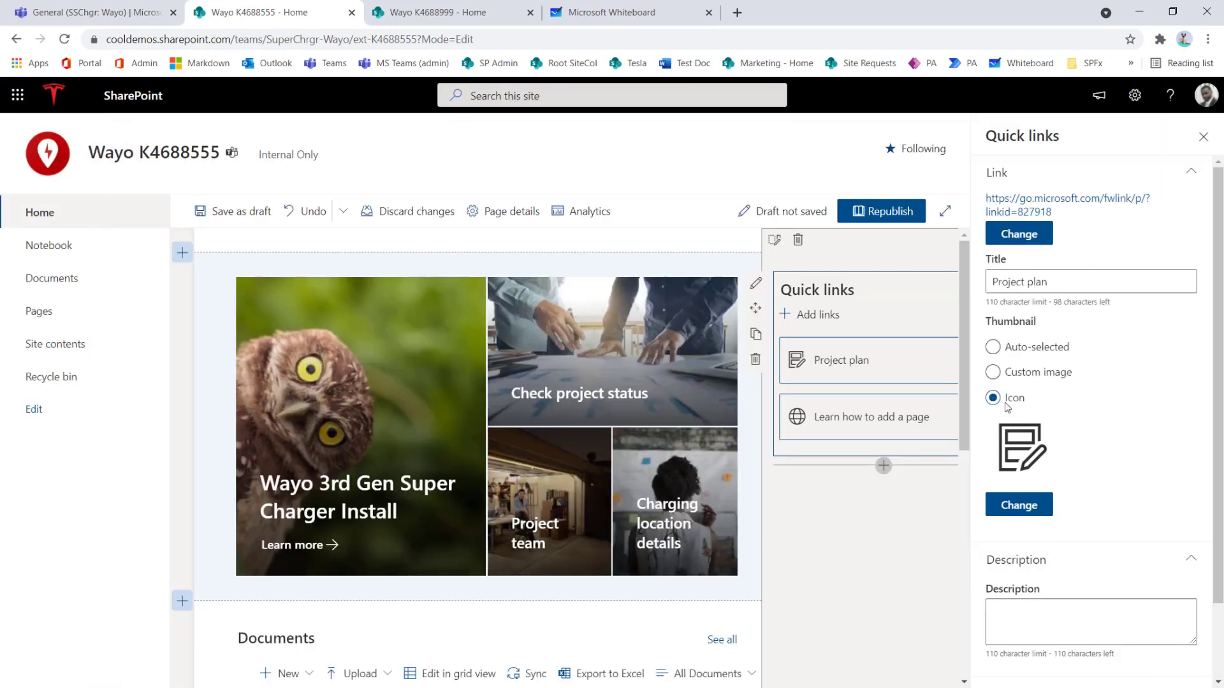
left_click(451, 8)
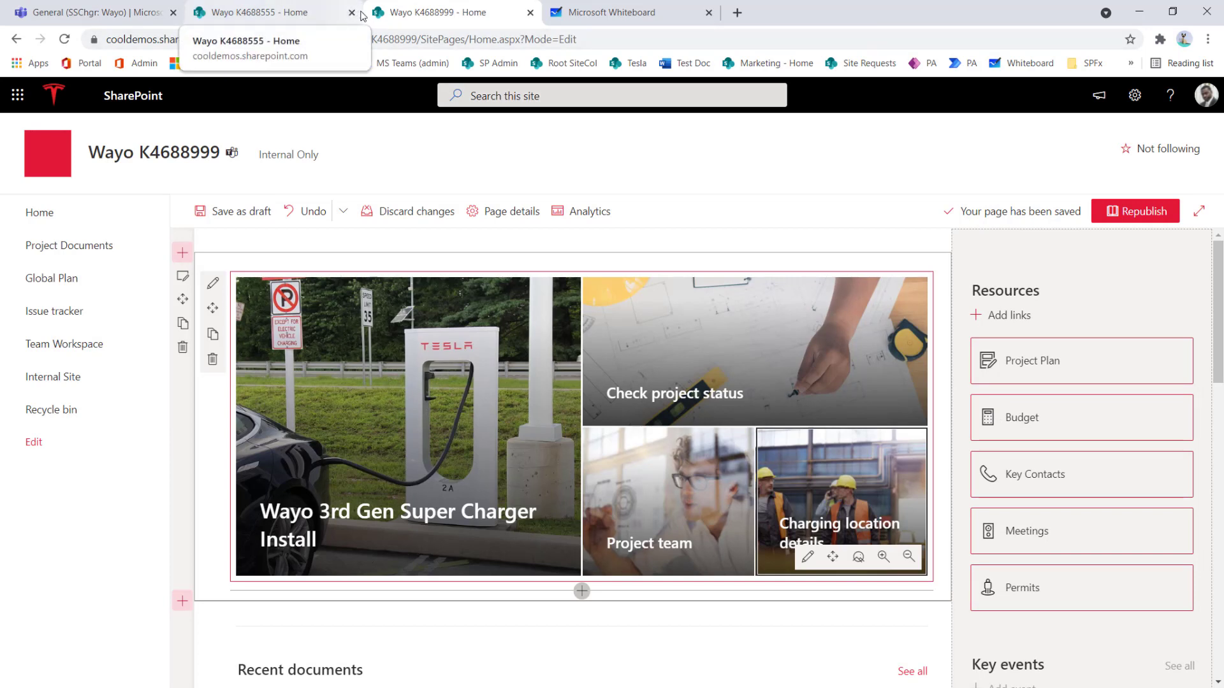
left_click(292, 12)
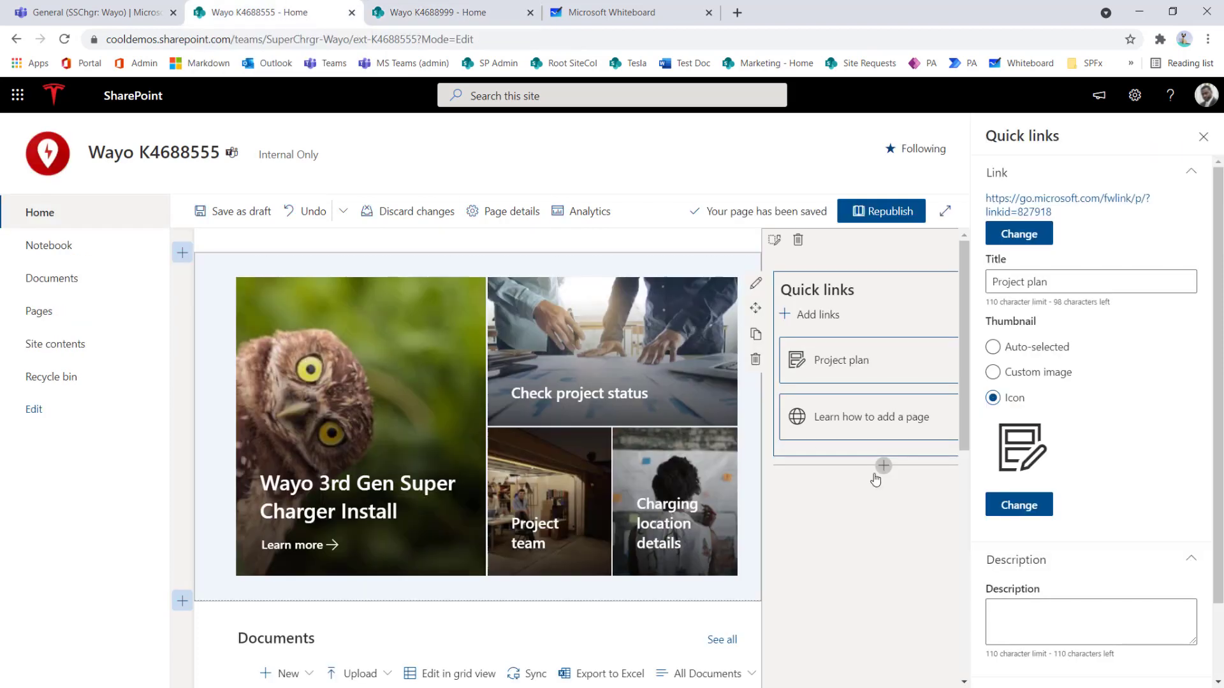
- Close the Quick links settings and try to inspect the page element of the Permits link on Wayo K4688999
left_click(1202, 136)
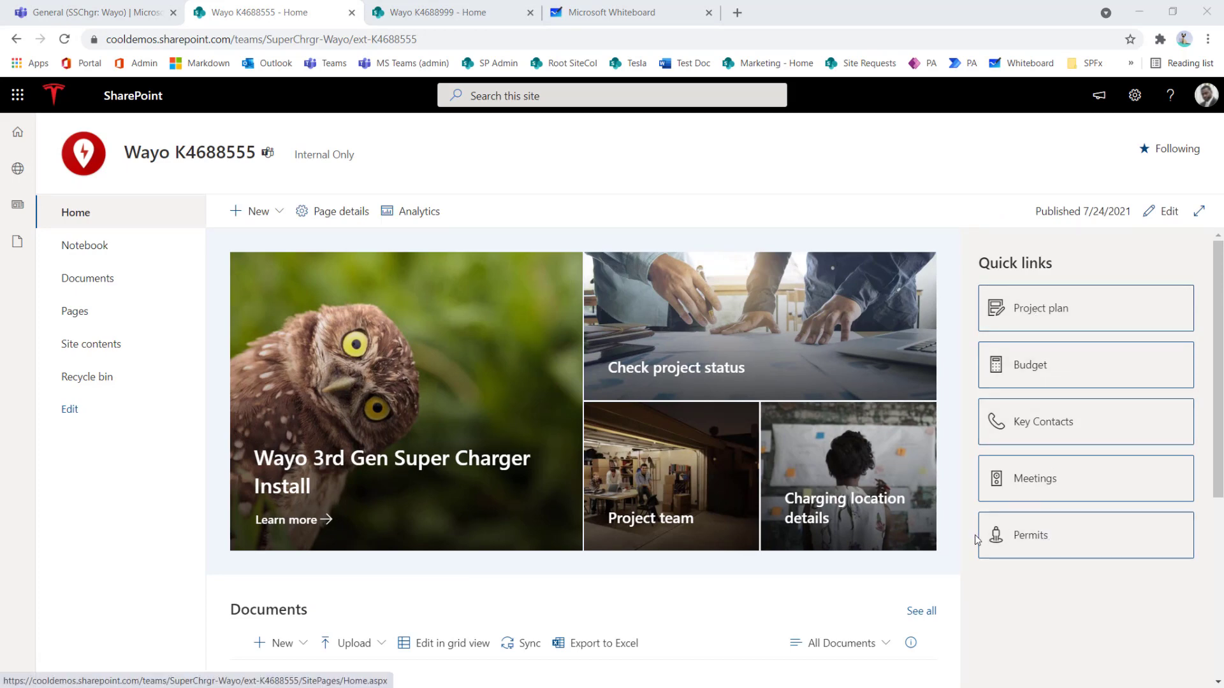
left_click(461, 23)
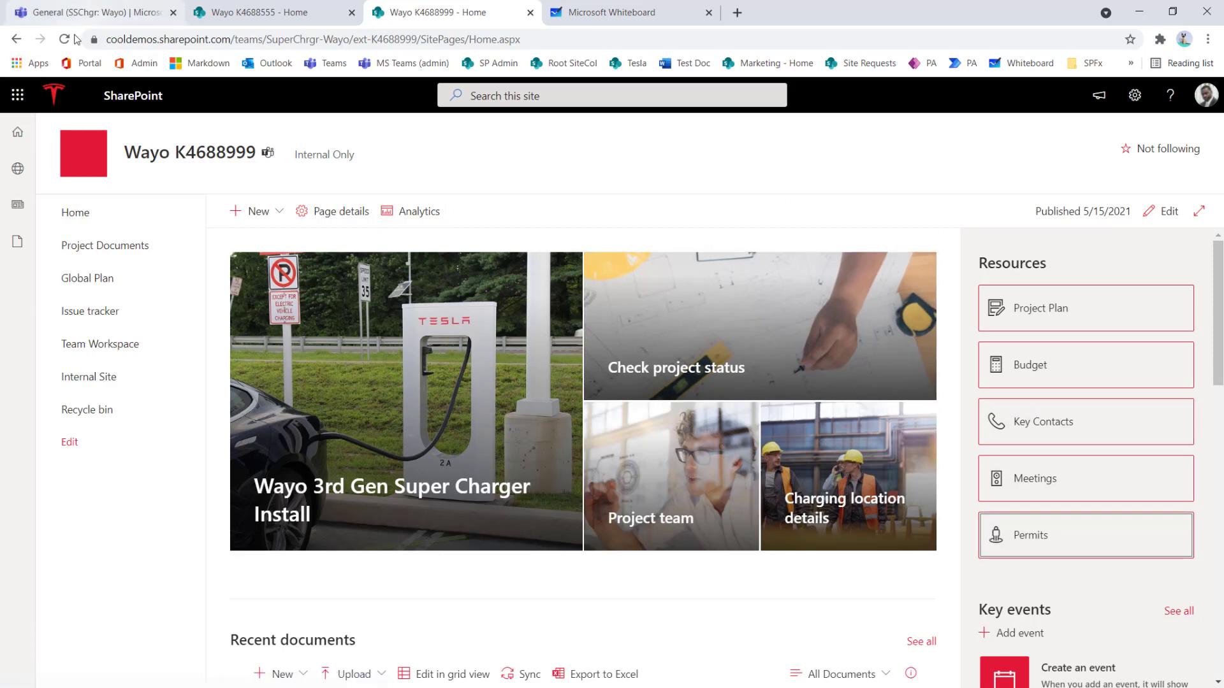
left_click(207, 123)
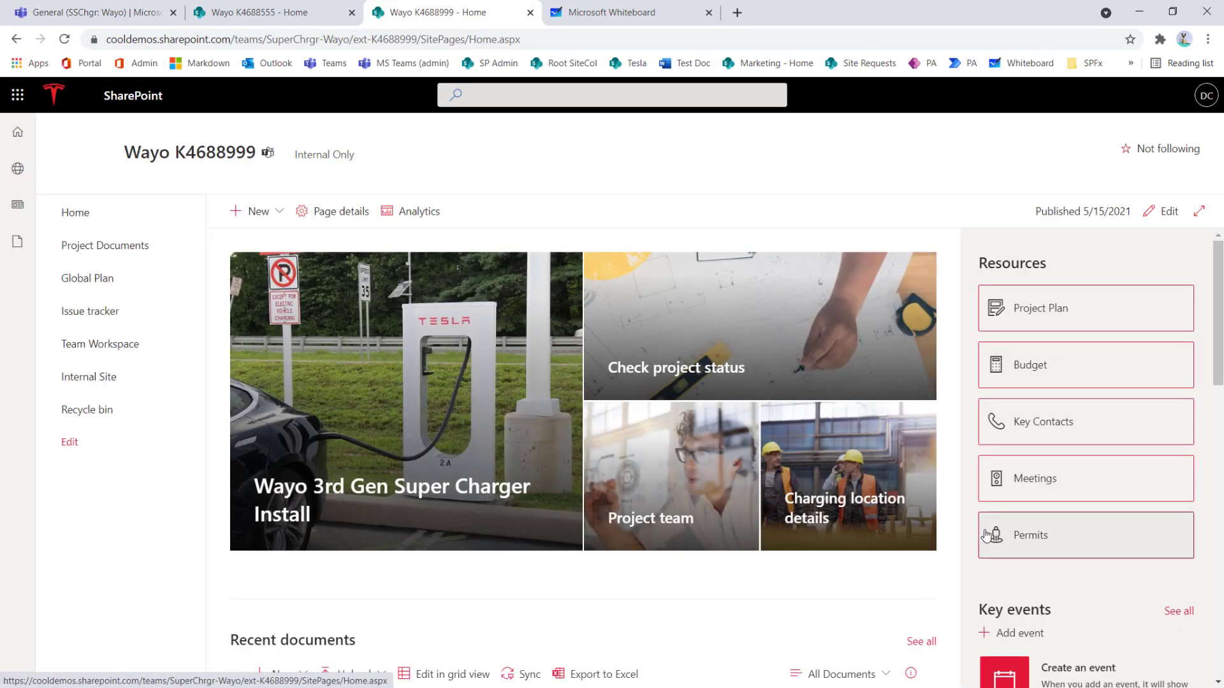
right_click(1014, 535)
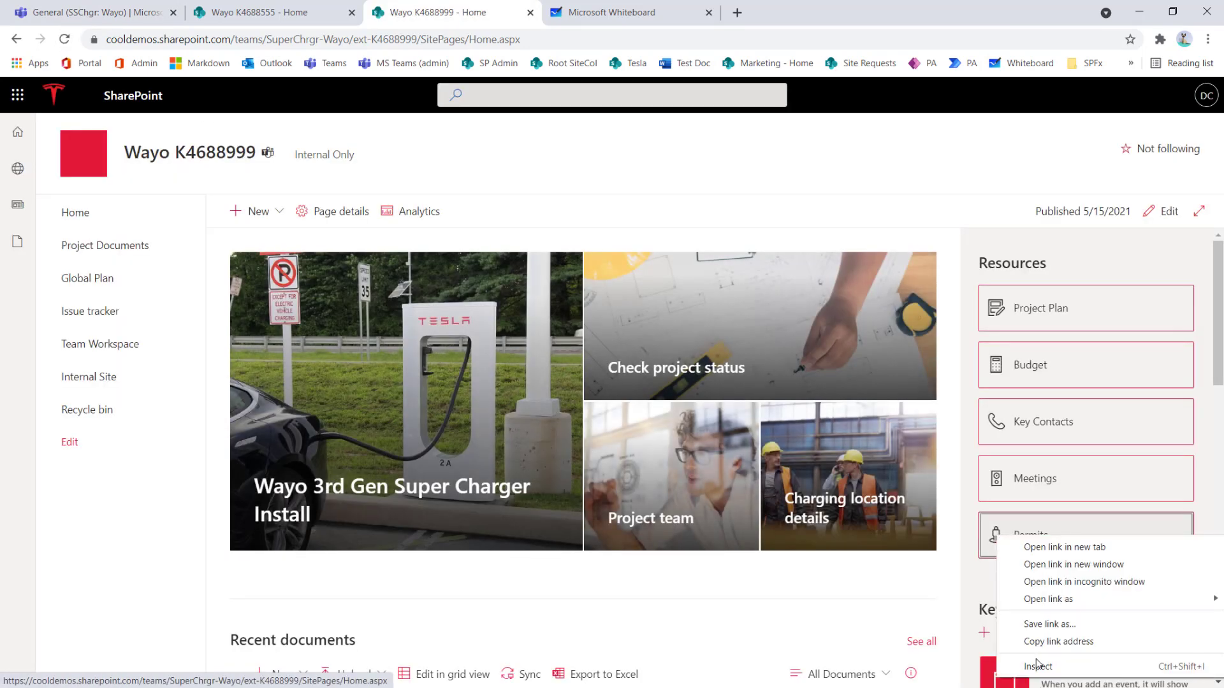
key("Escape")
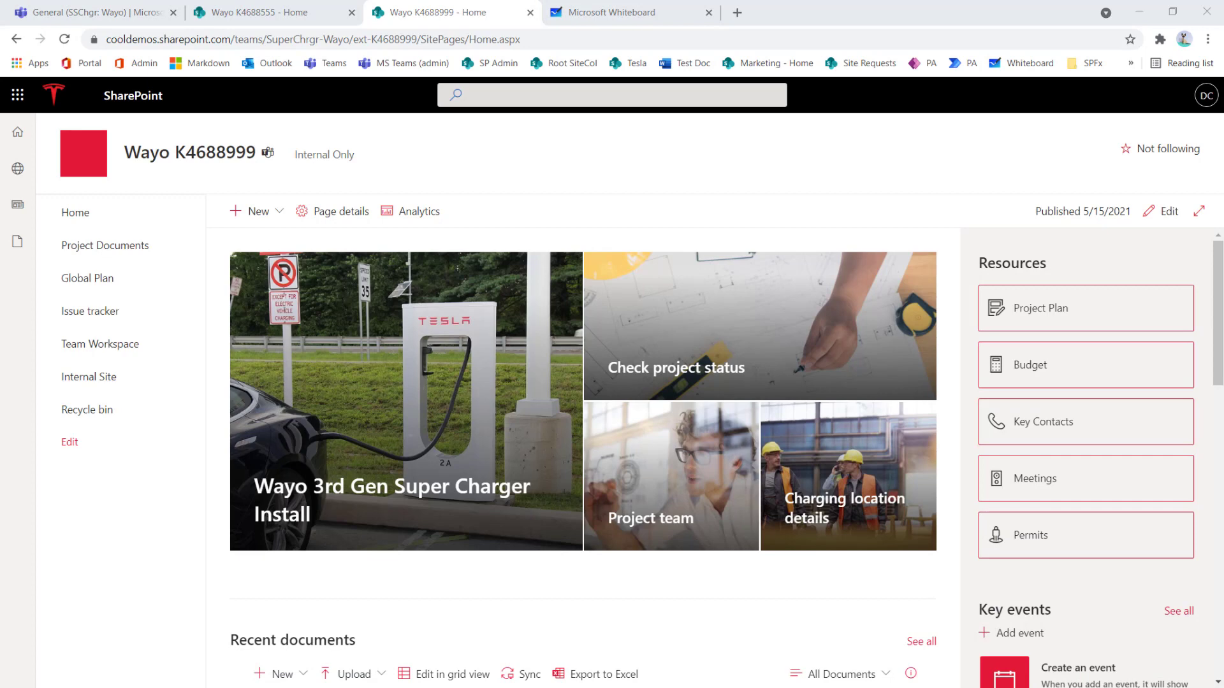
key("F12")
left_click_drag(778, 186, 772, 147)
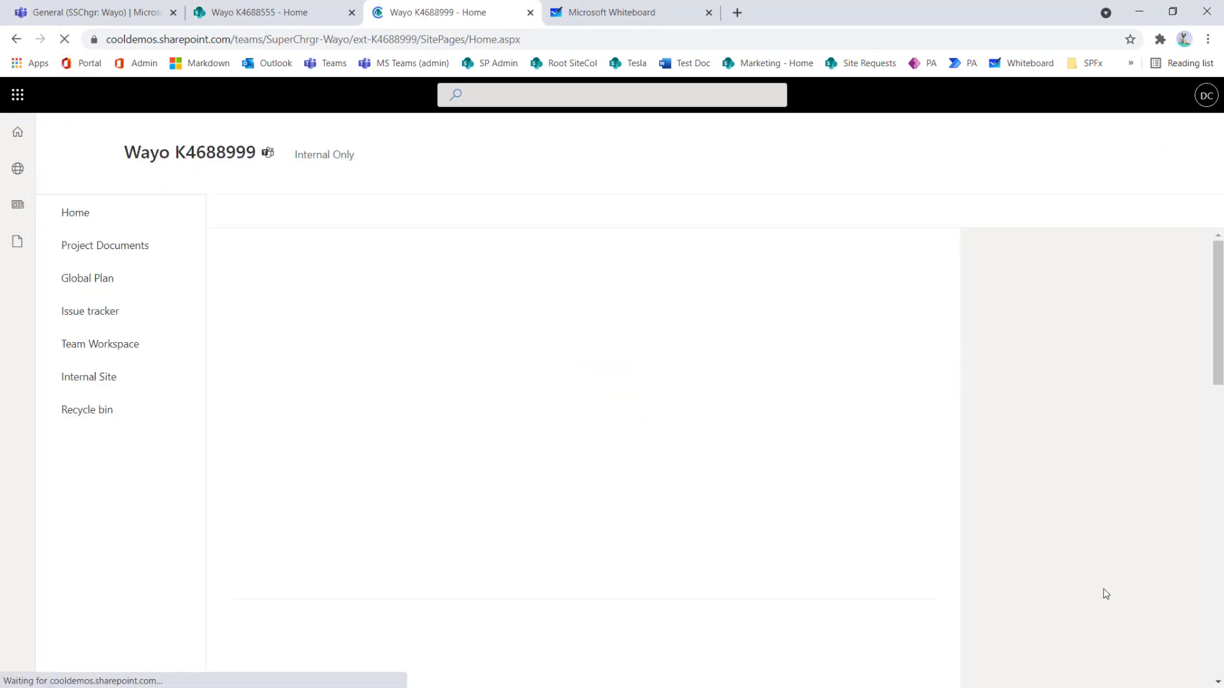
right_click(1017, 539)
left_click(1041, 671)
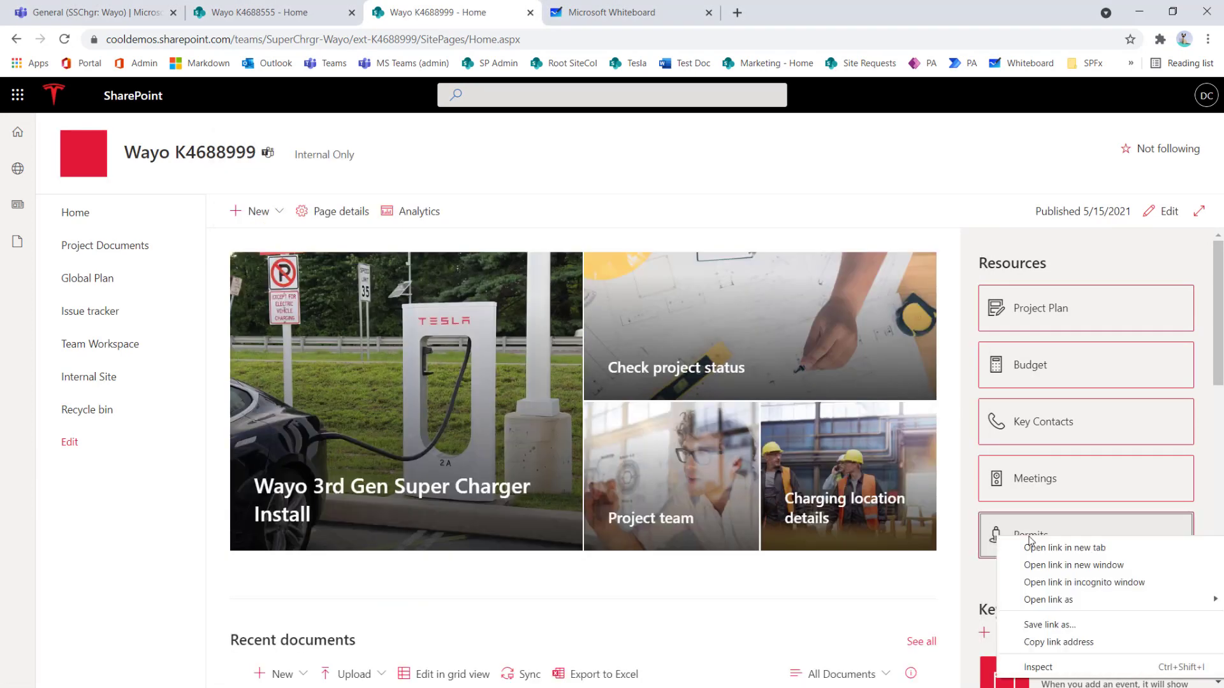
left_click(1037, 666)
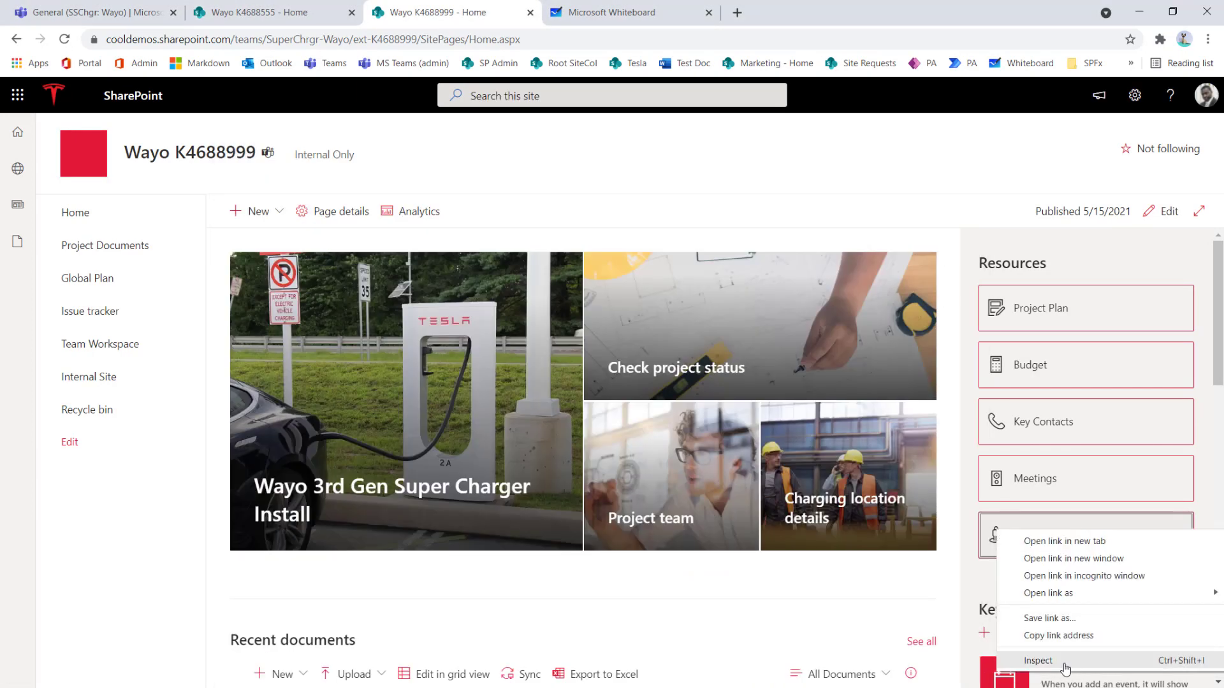
left_click(1058, 666)
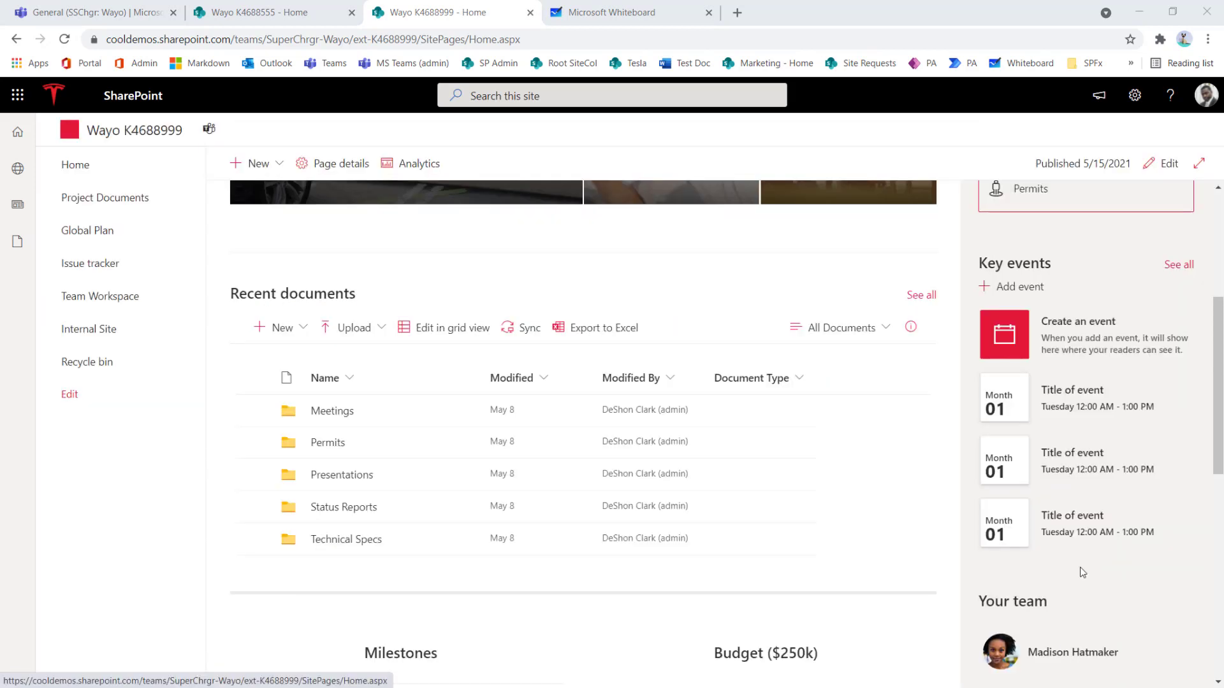
scroll(1024, 325, "down", 3)
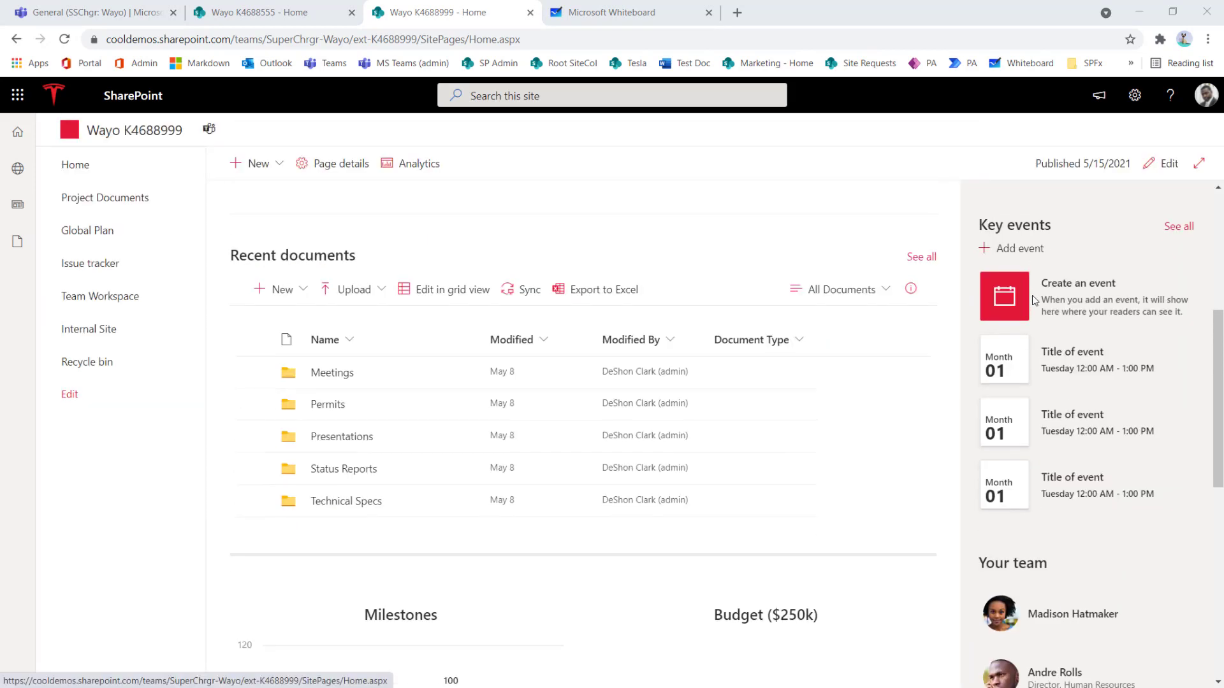
scroll(1019, 255, "up", 2)
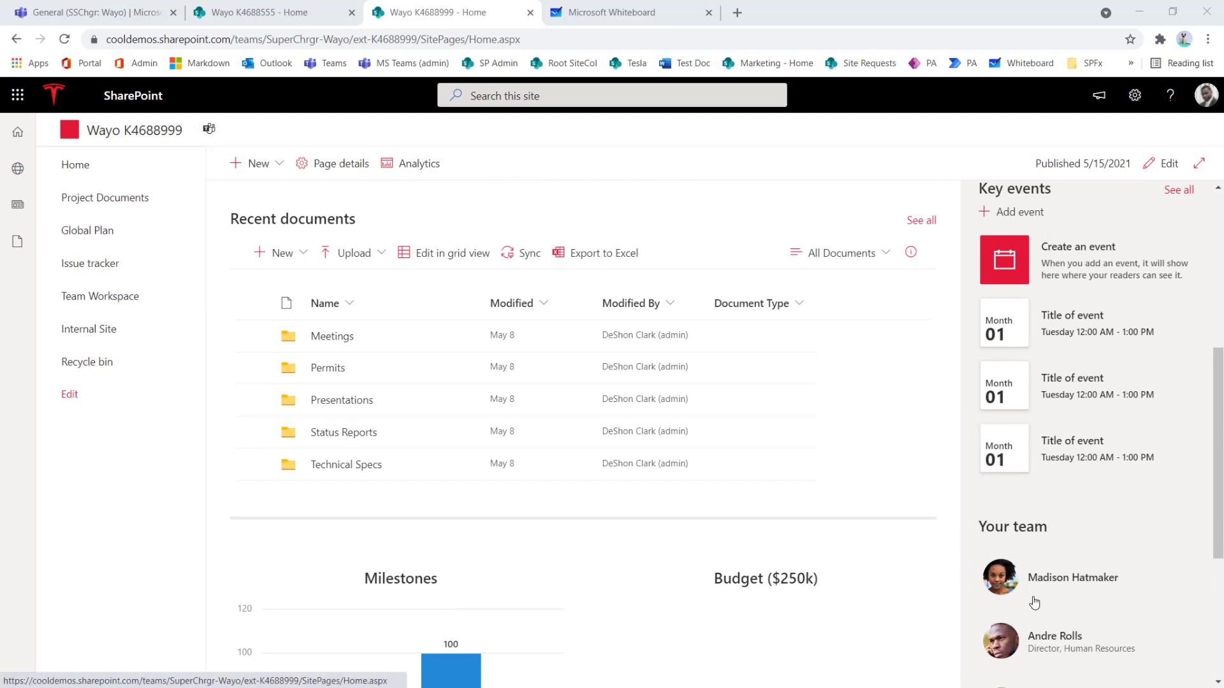
left_click(279, 14)
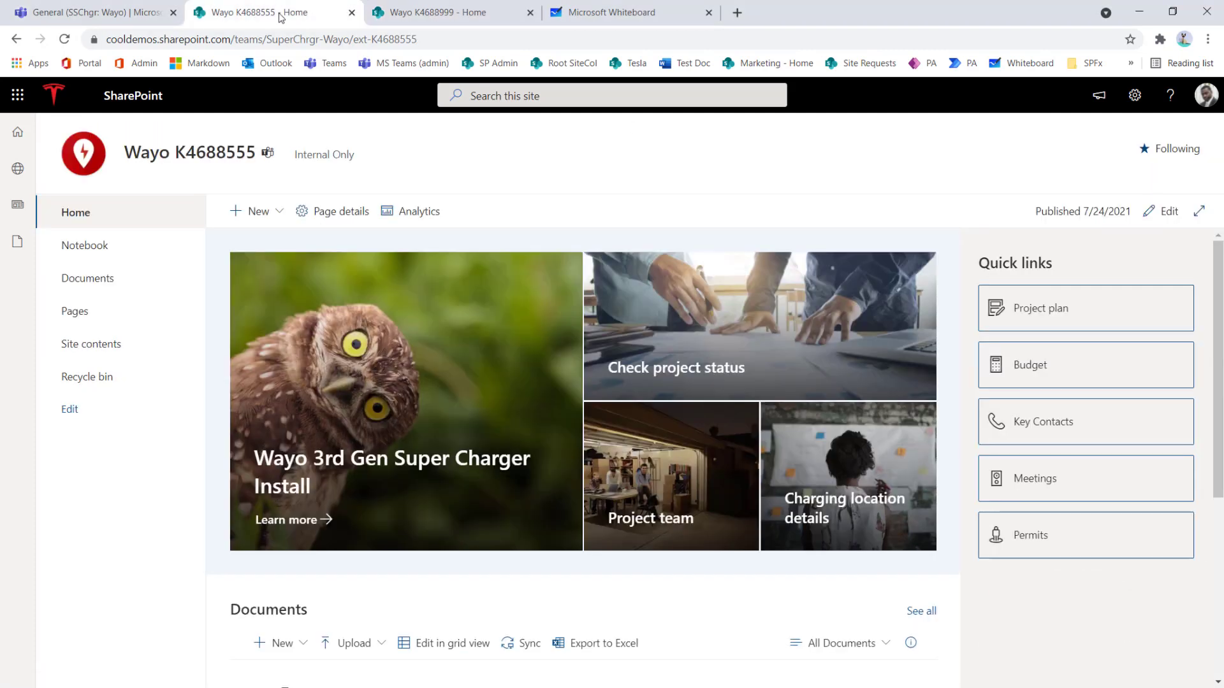
left_click(1152, 213)
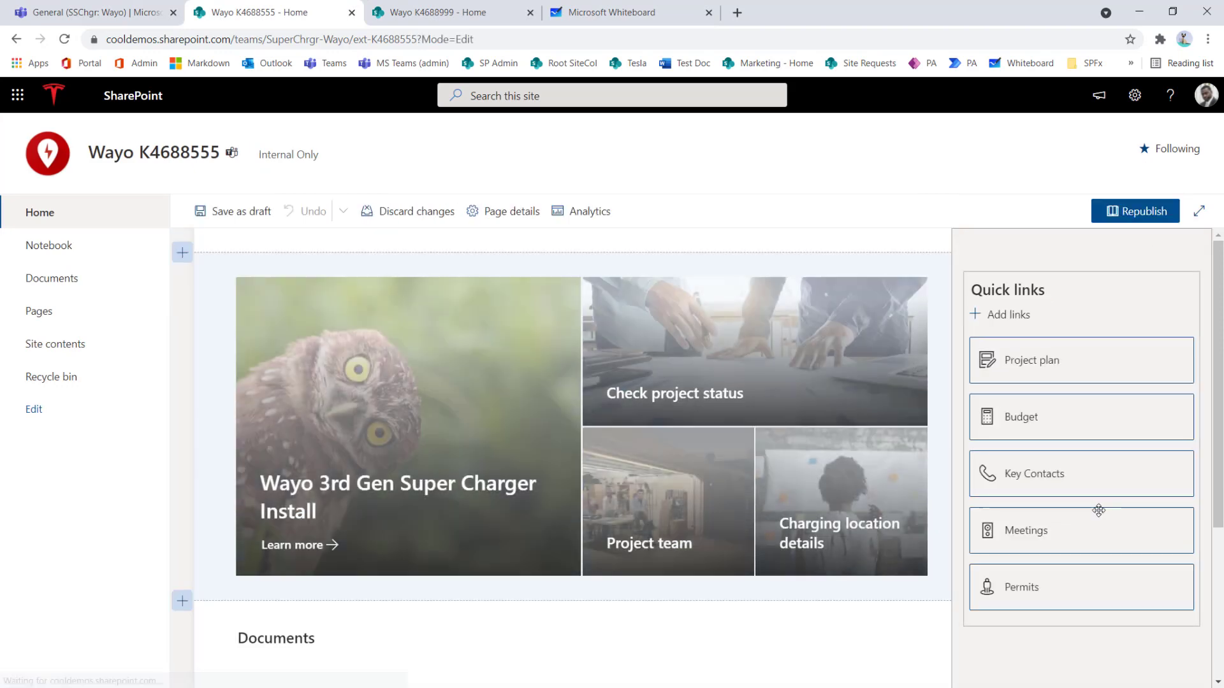
key("ctrl+Tab")
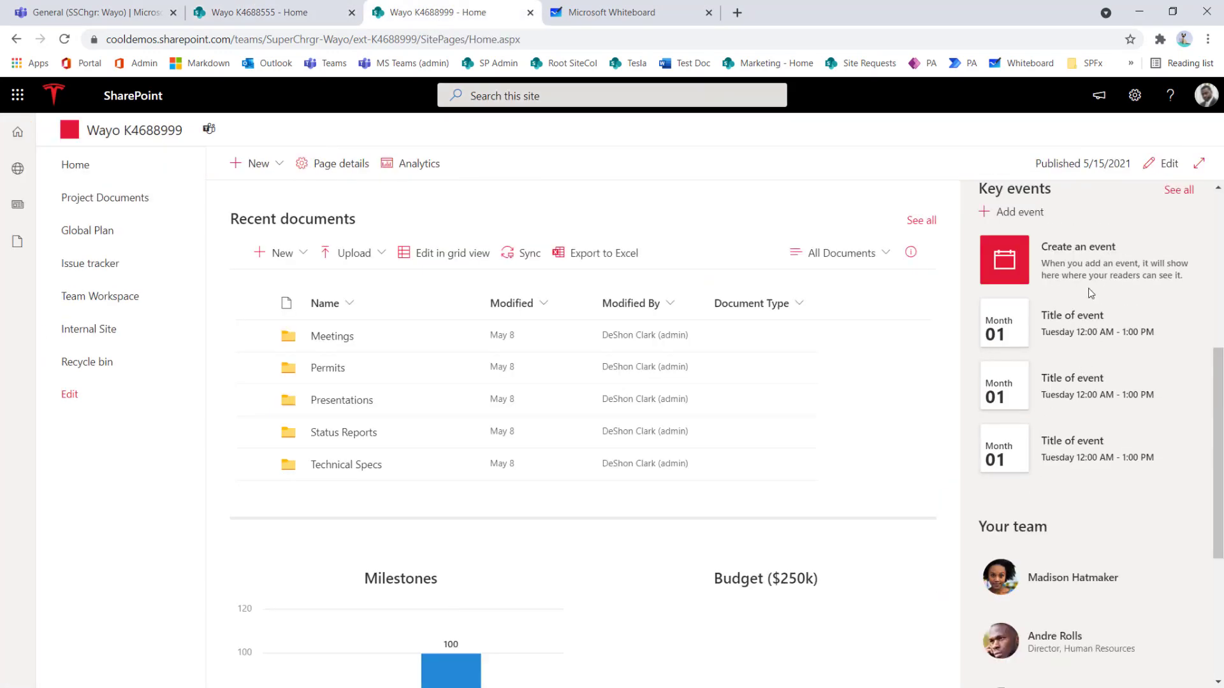
scroll(1091, 292, "down", 1)
scroll(1086, 276, "up", 2)
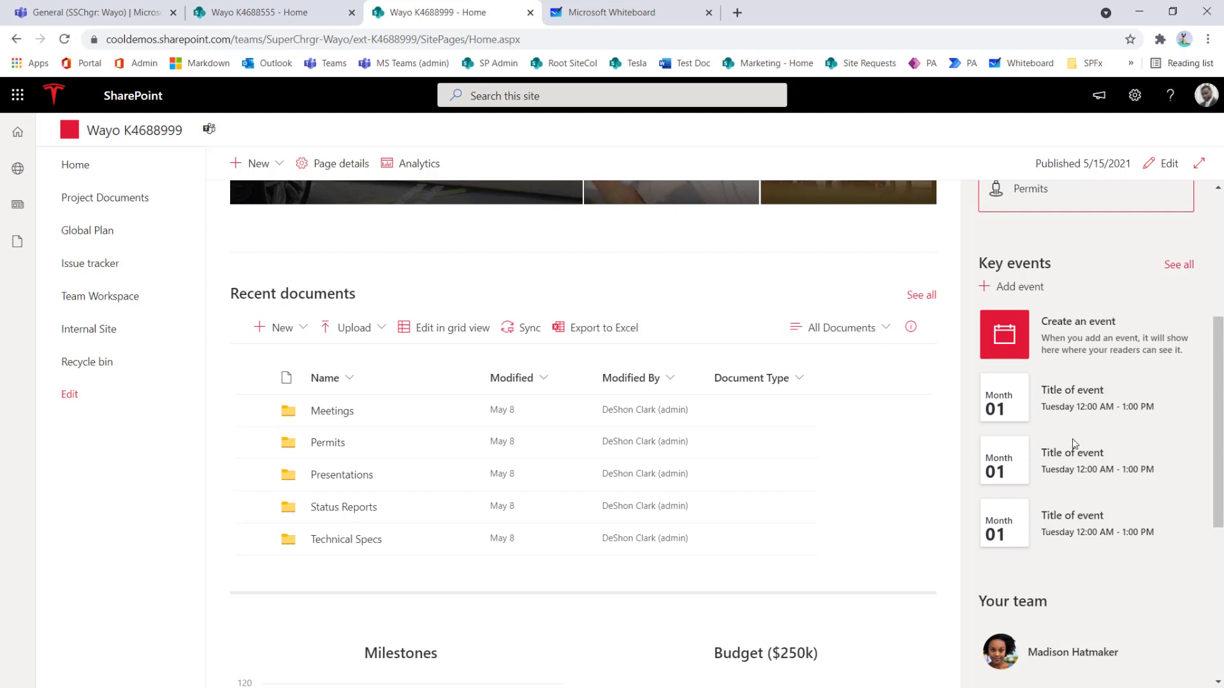
left_click(286, 14)
scroll(1019, 287, "up", 2)
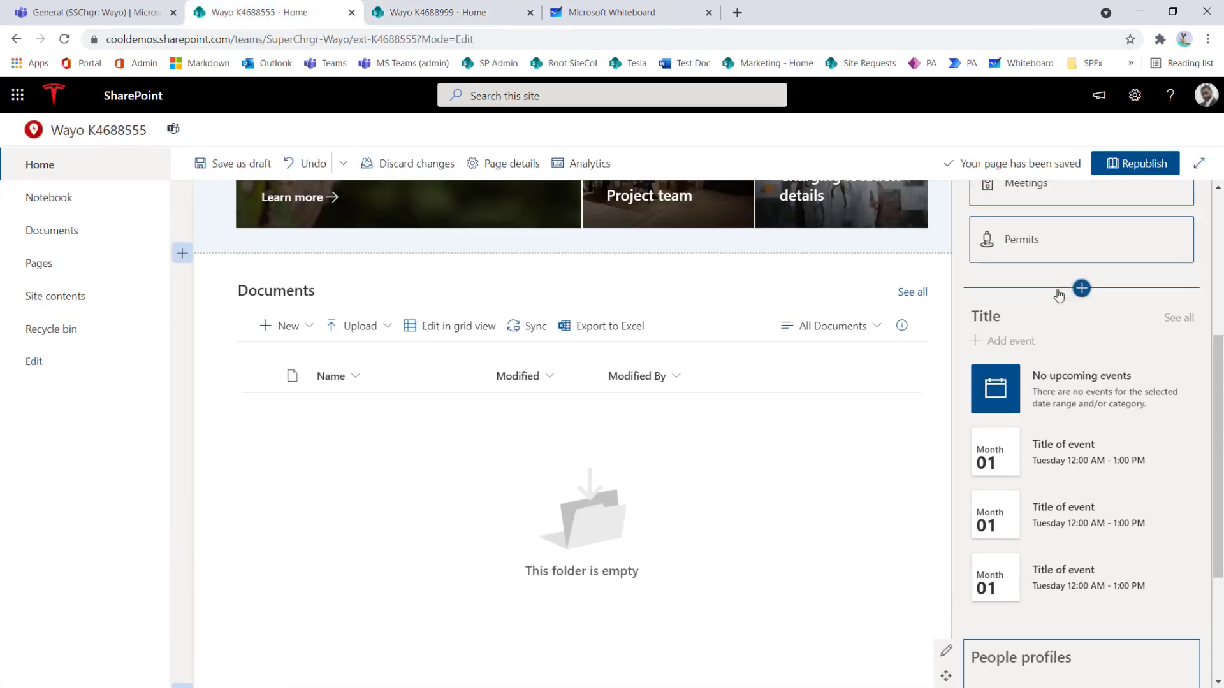
left_click(1002, 317)
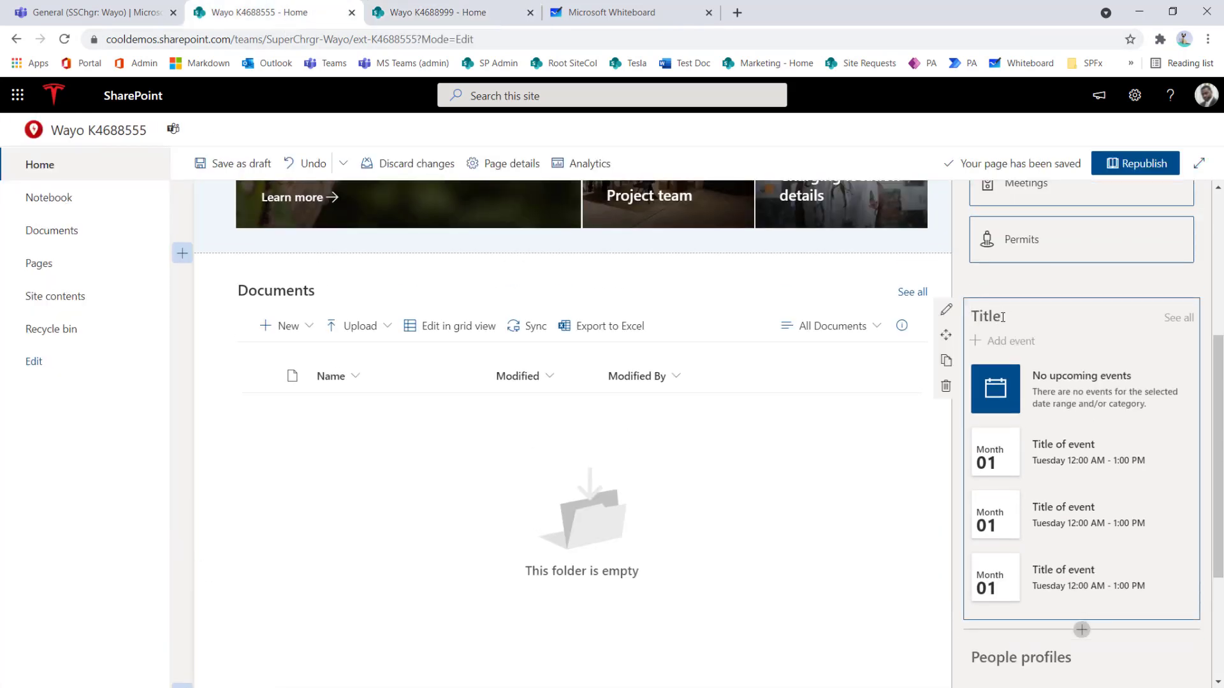
type("Key events")
- Add the Human Resources director, the Solutions Architect and the site admin to the People profiles web part
scroll(1055, 445, "down", 1)
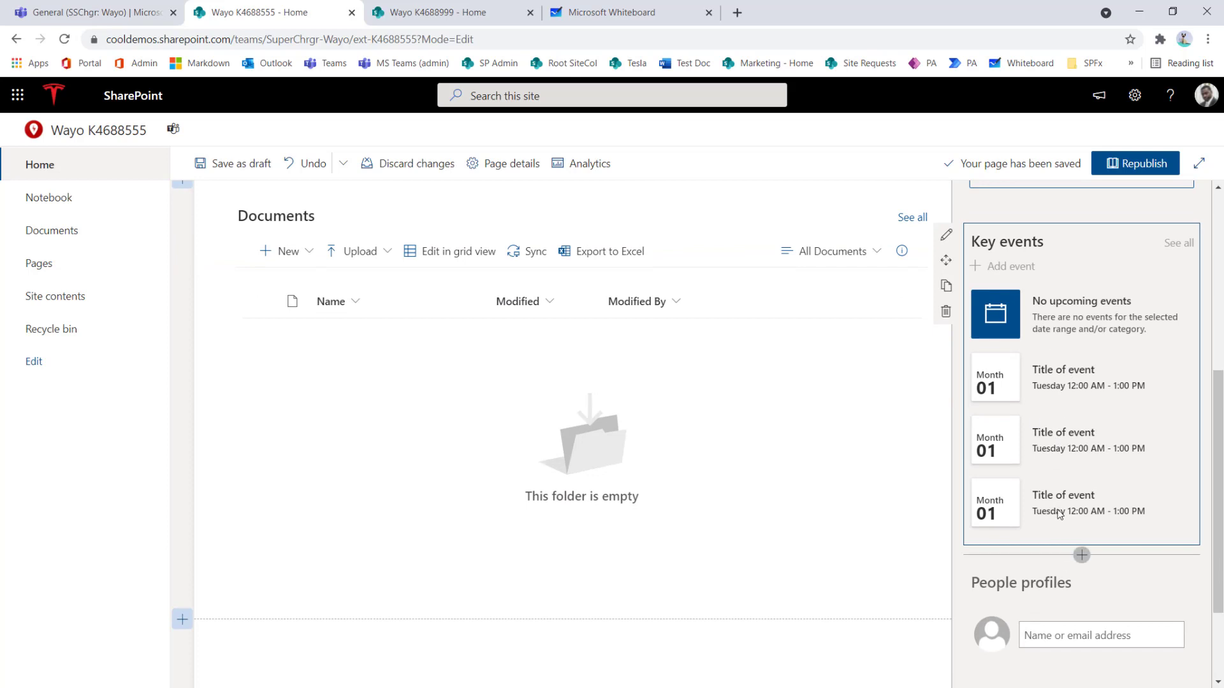
scroll(1054, 483, "down", 1)
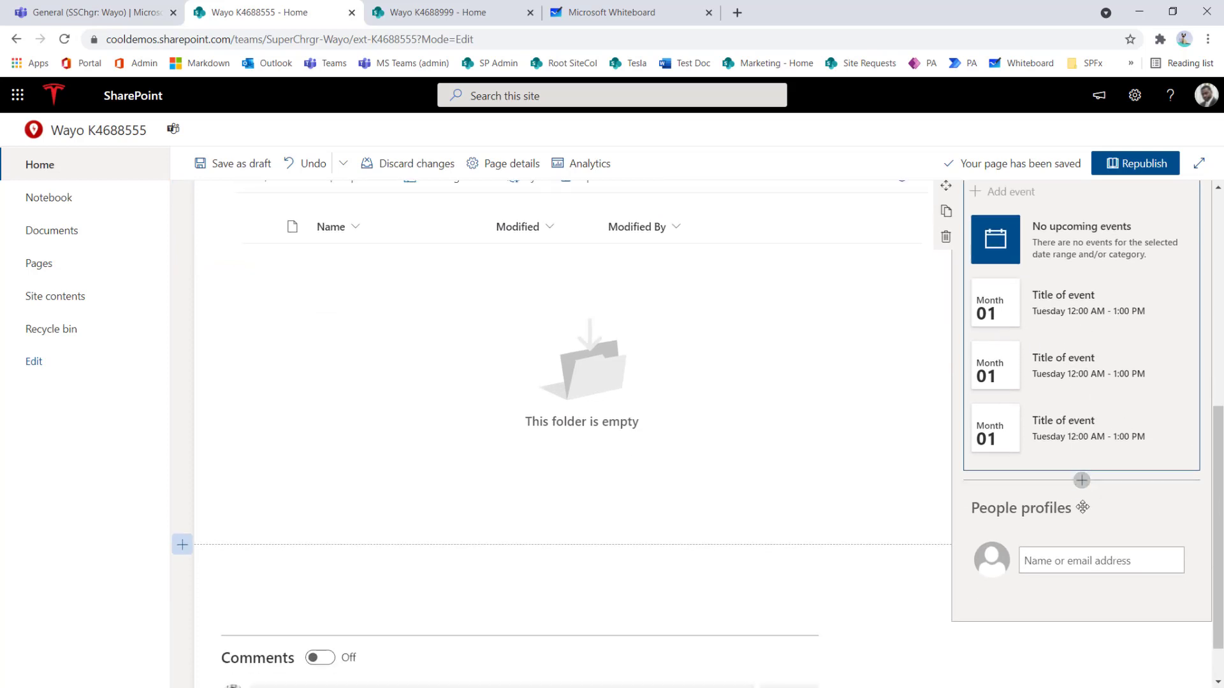
left_click(1065, 562)
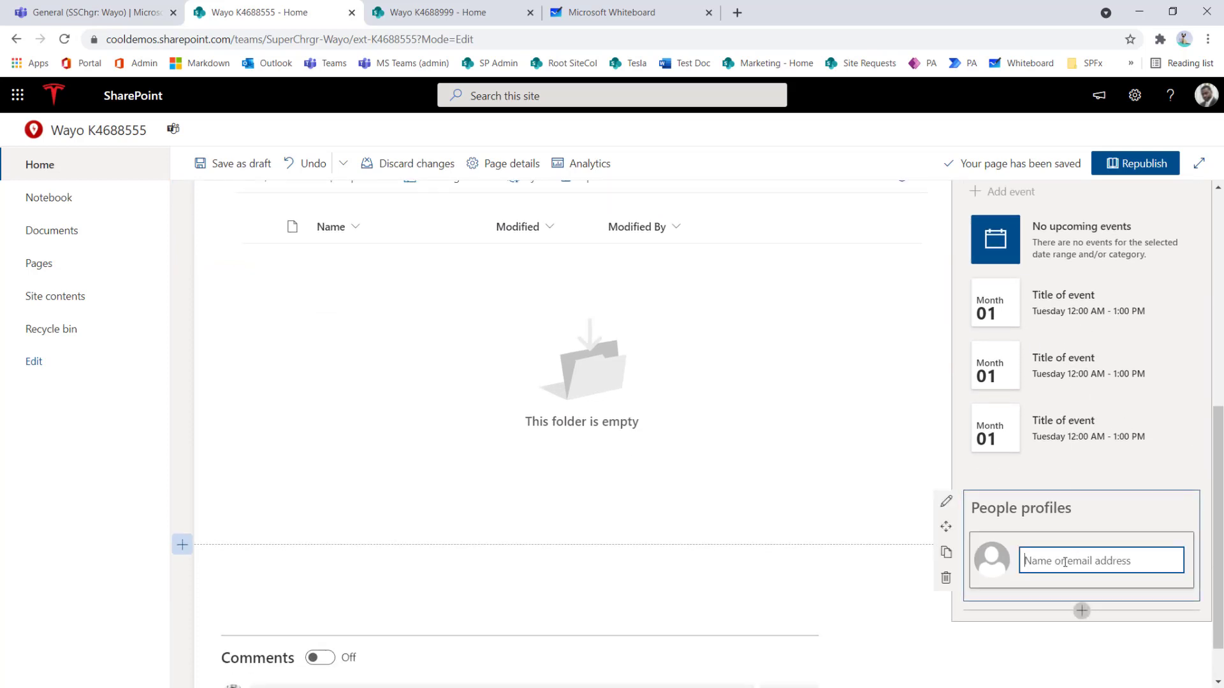
type("a")
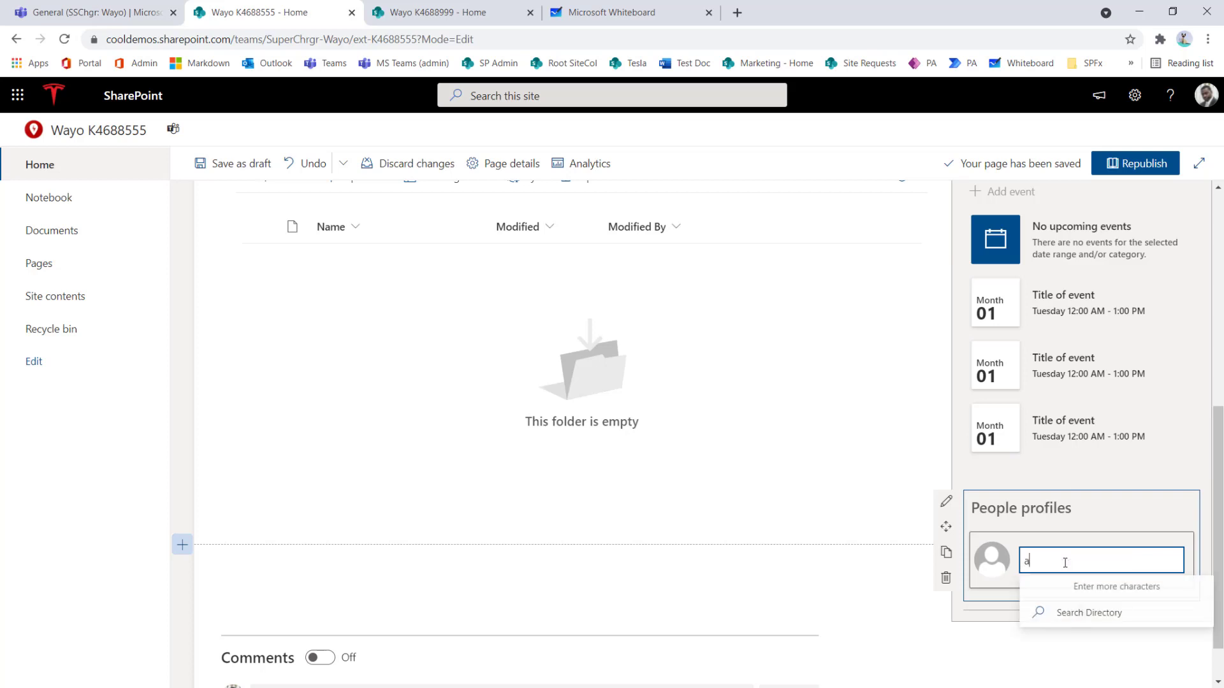
type("ndre")
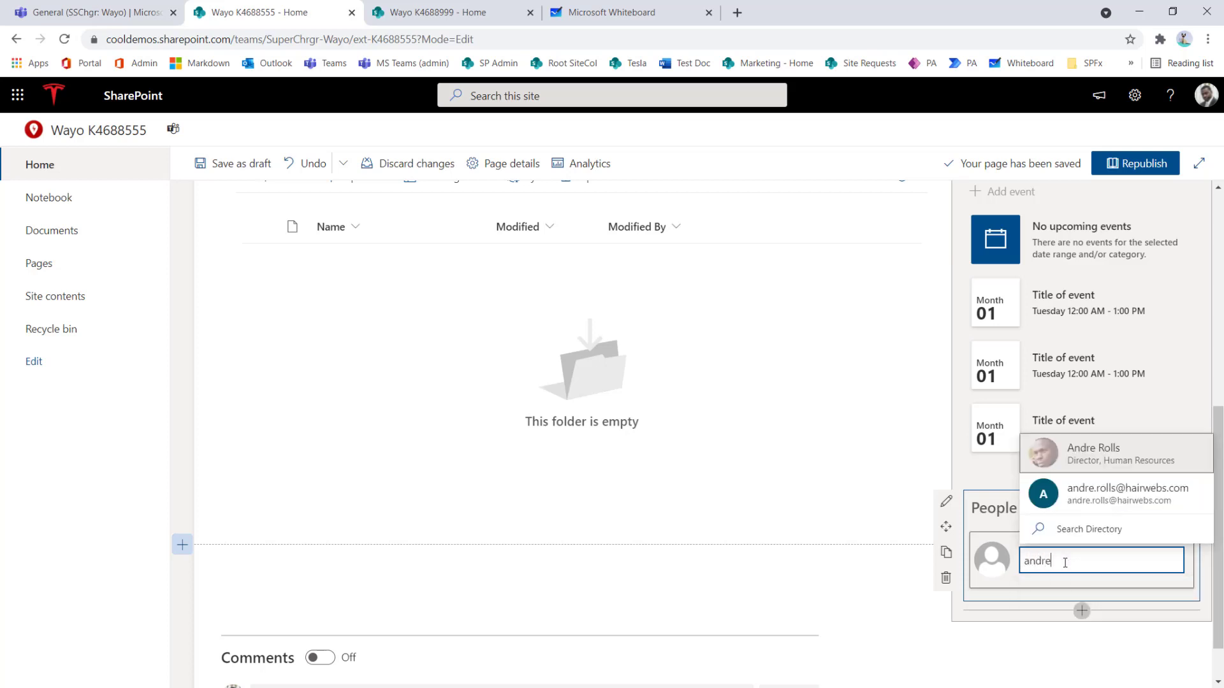
left_click(1096, 462)
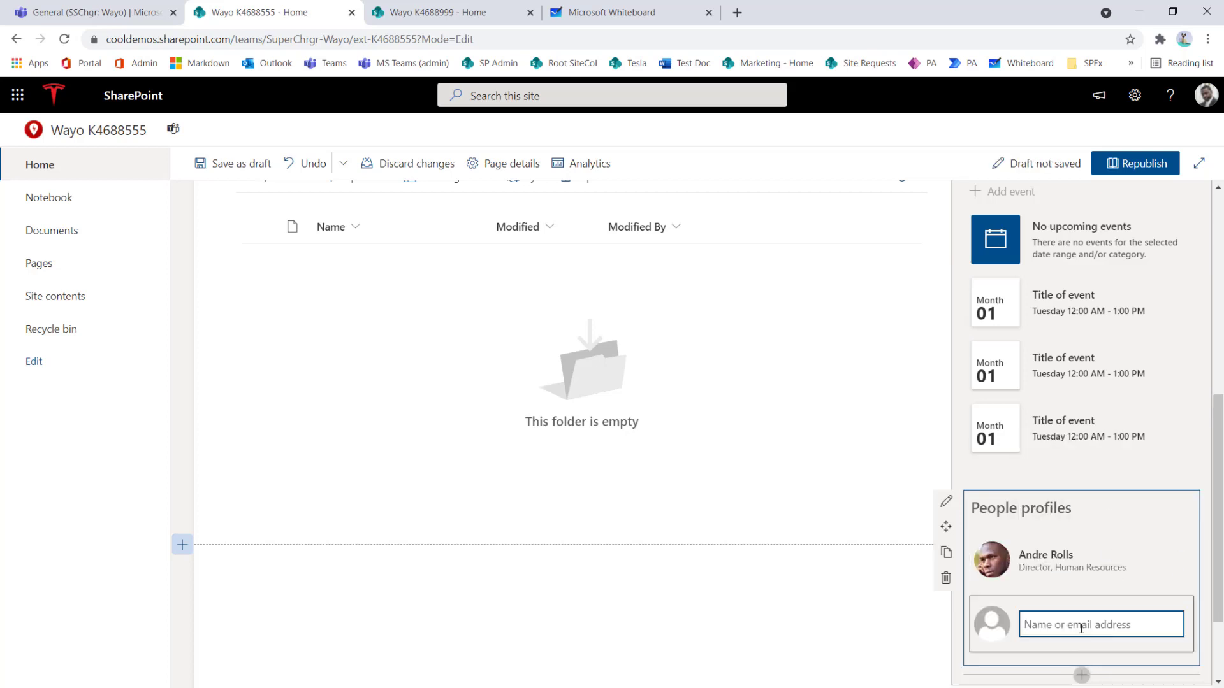
type("mad")
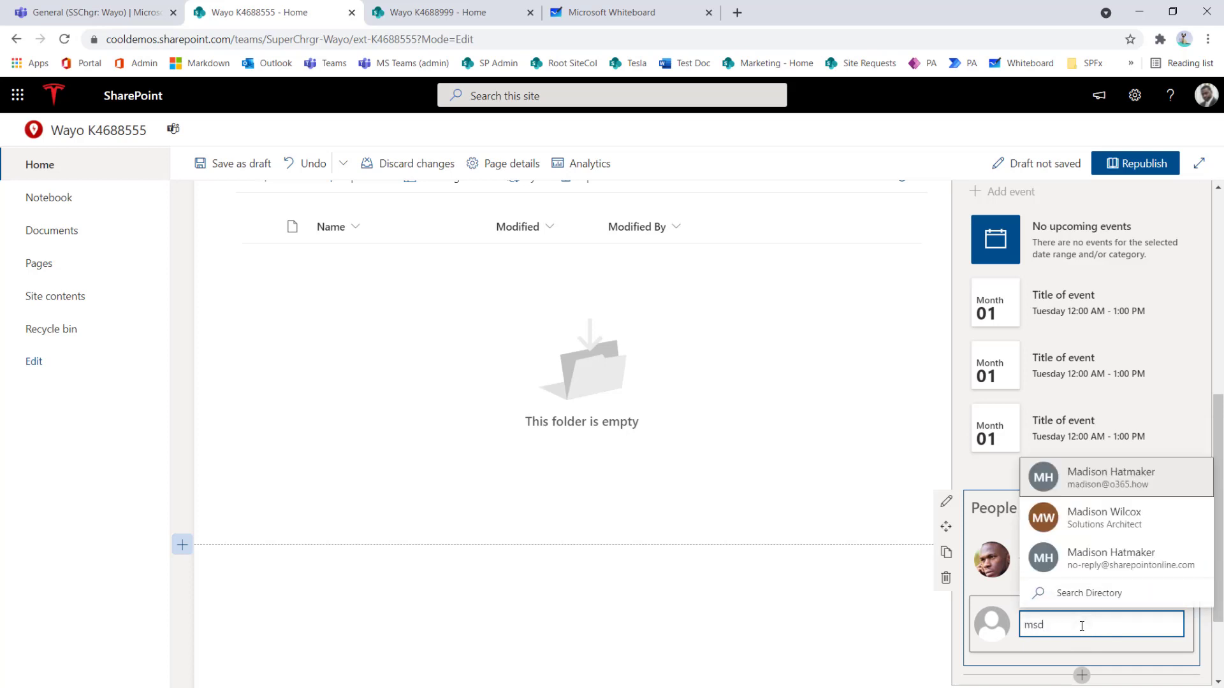
key("BackSpace")
type("diso")
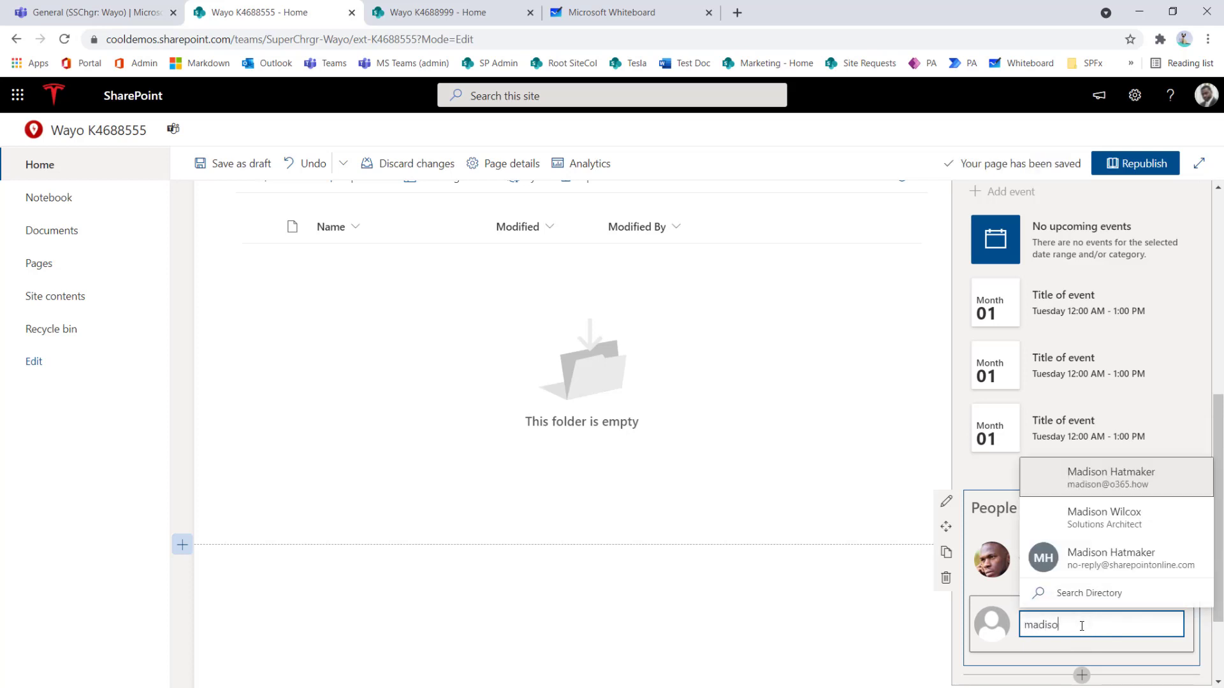
left_click(1087, 519)
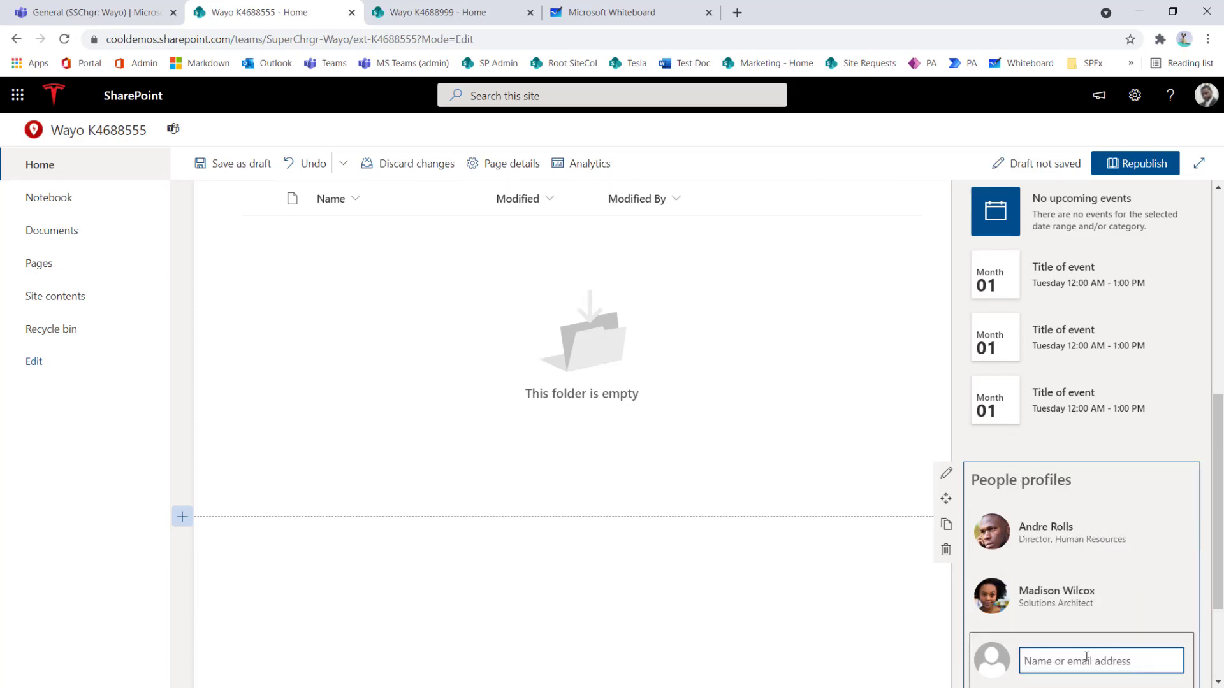
type("desho")
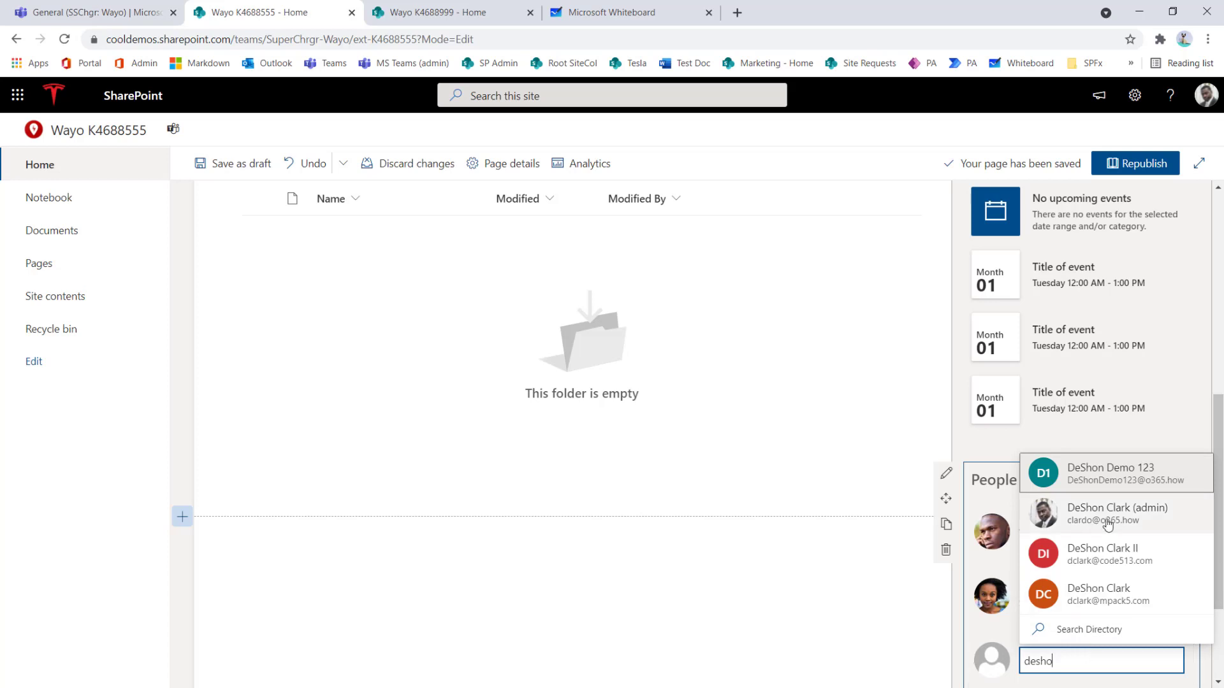
left_click(1103, 520)
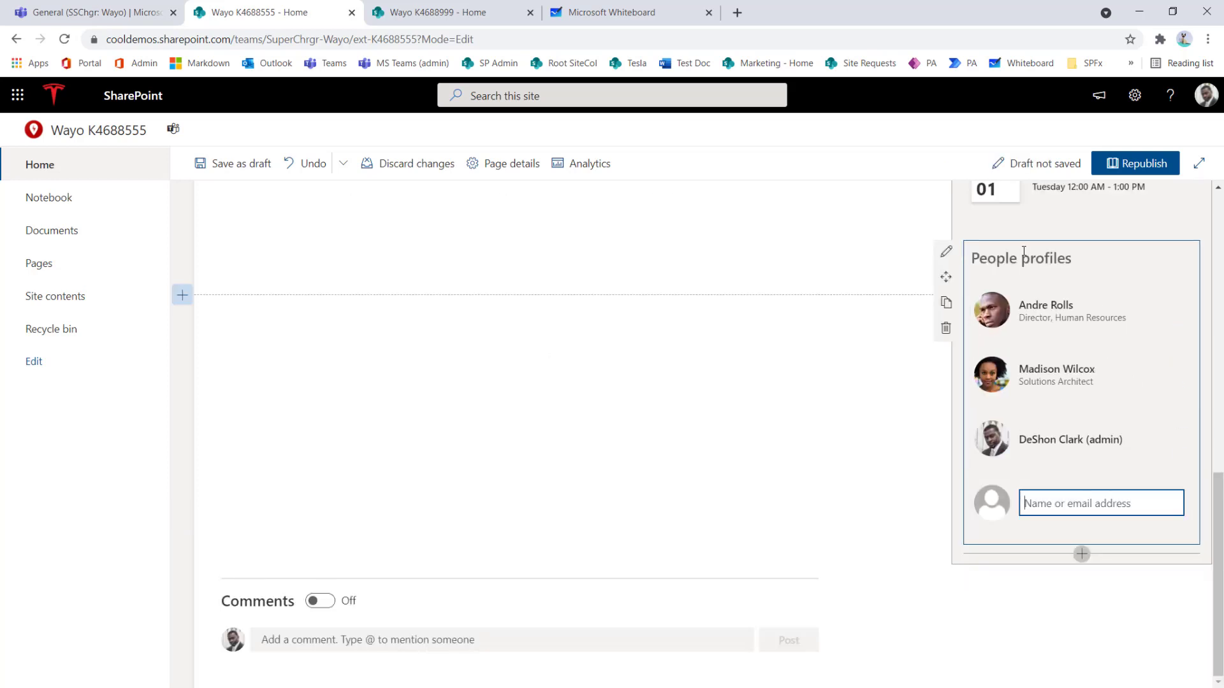
left_click(454, 15)
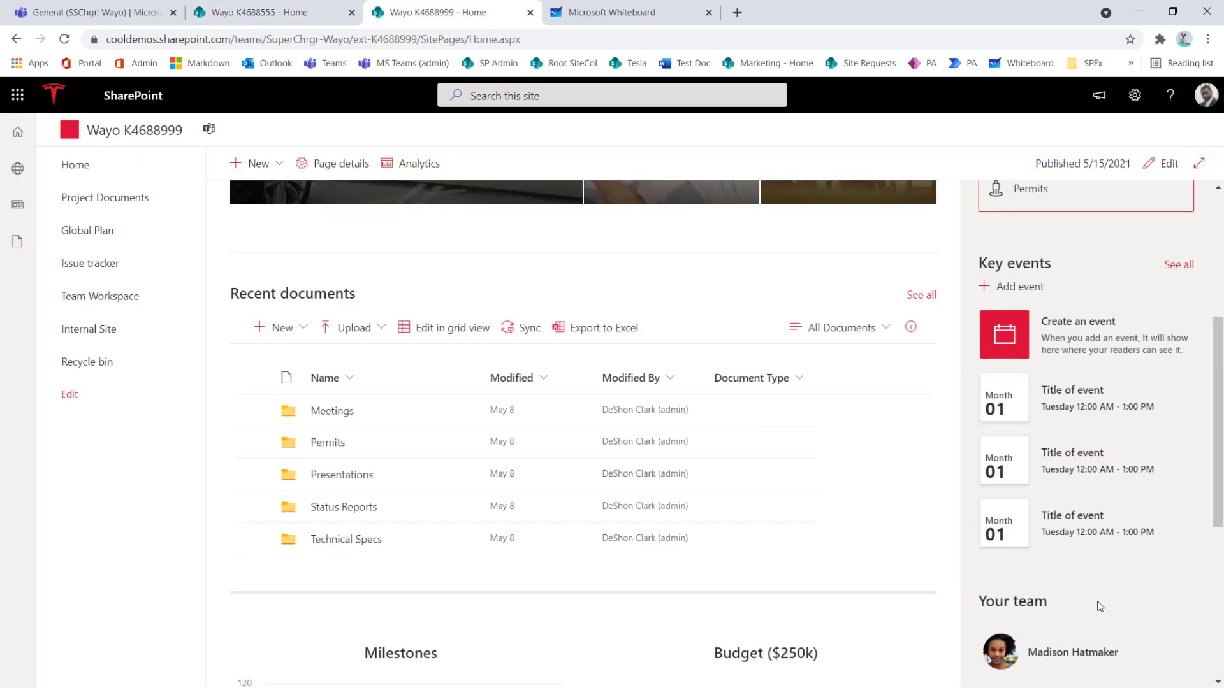
left_click(299, 13)
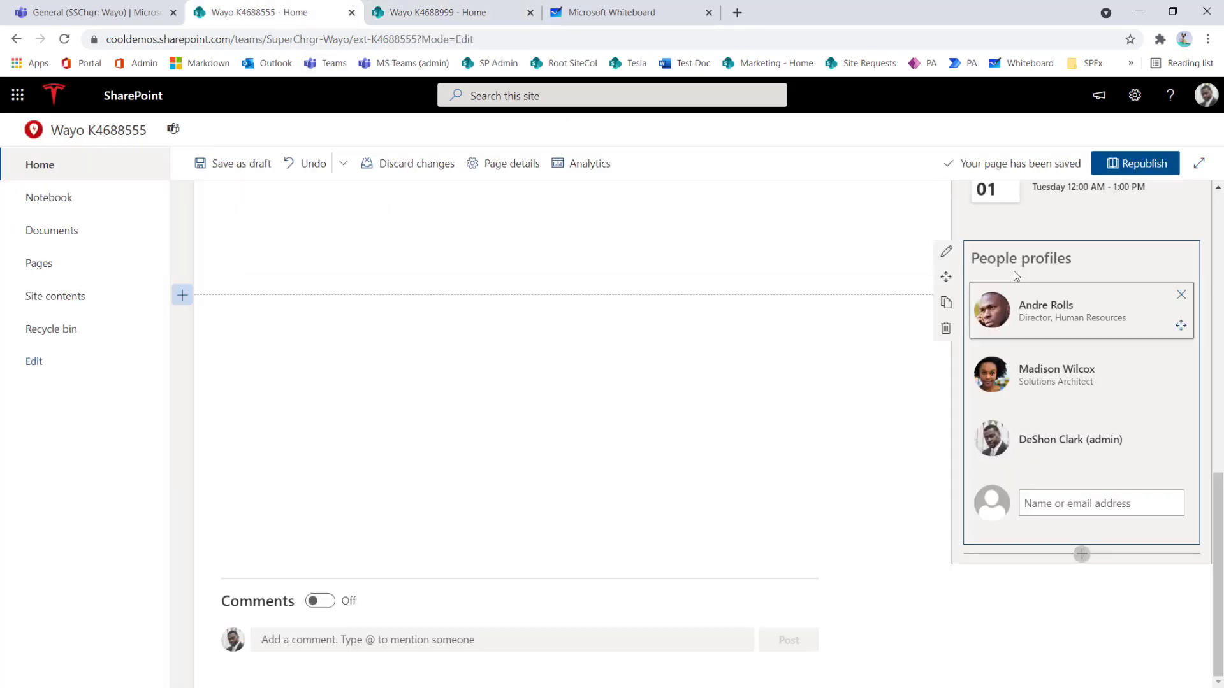
left_click(1025, 255)
type("Your team")
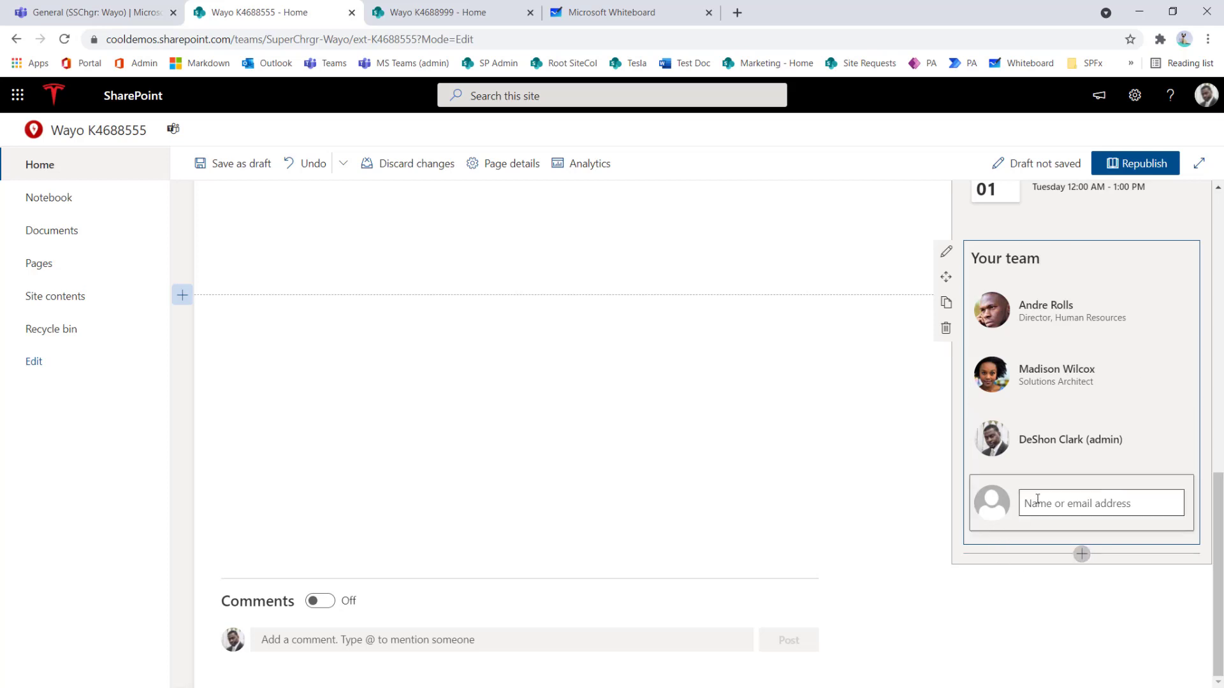
scroll(1048, 482, "up", 8)
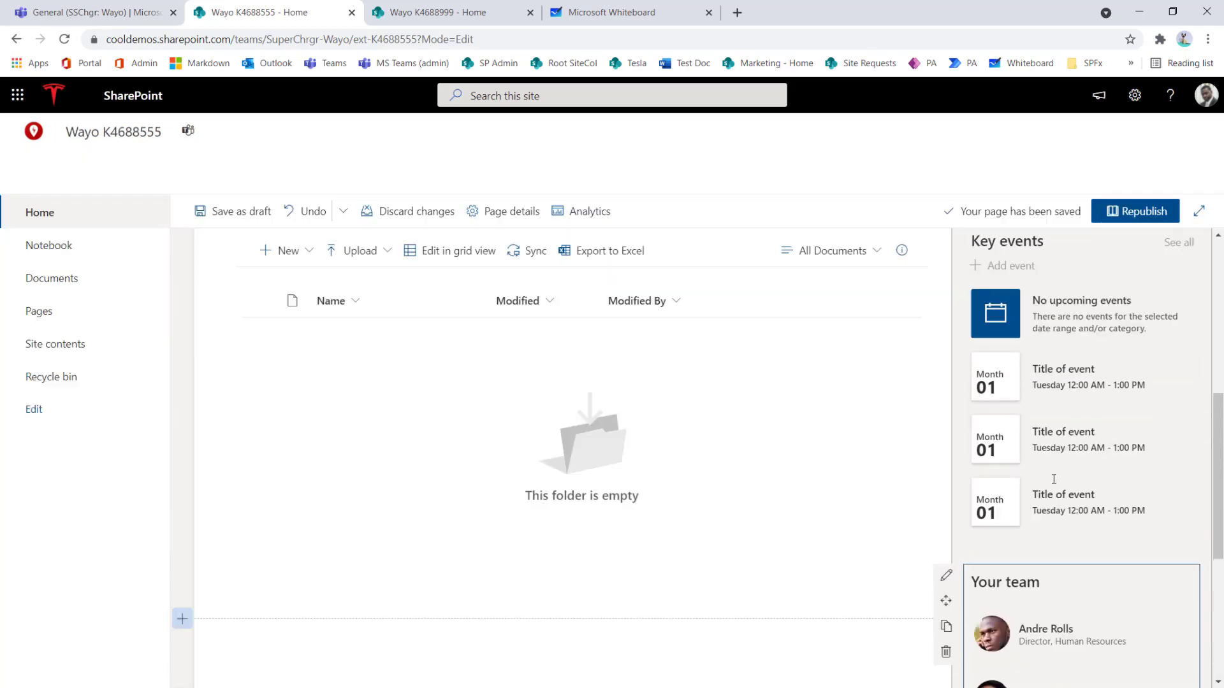
scroll(1053, 479, "up", 3)
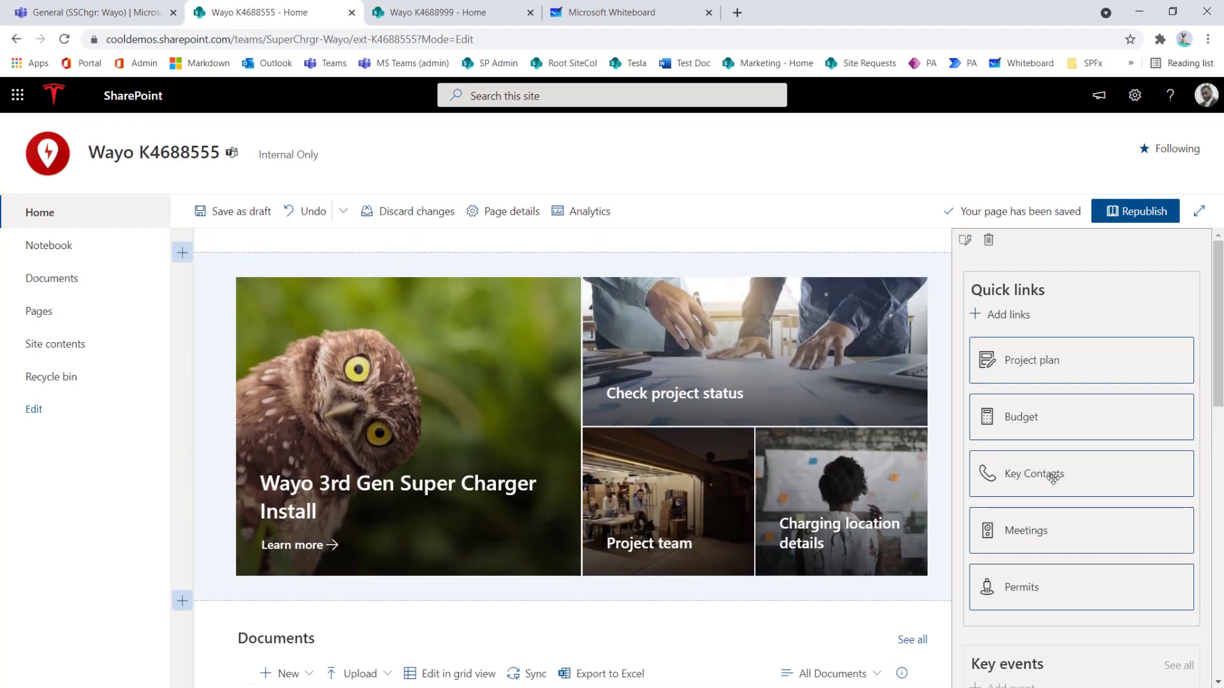
scroll(1052, 477, "down", 2)
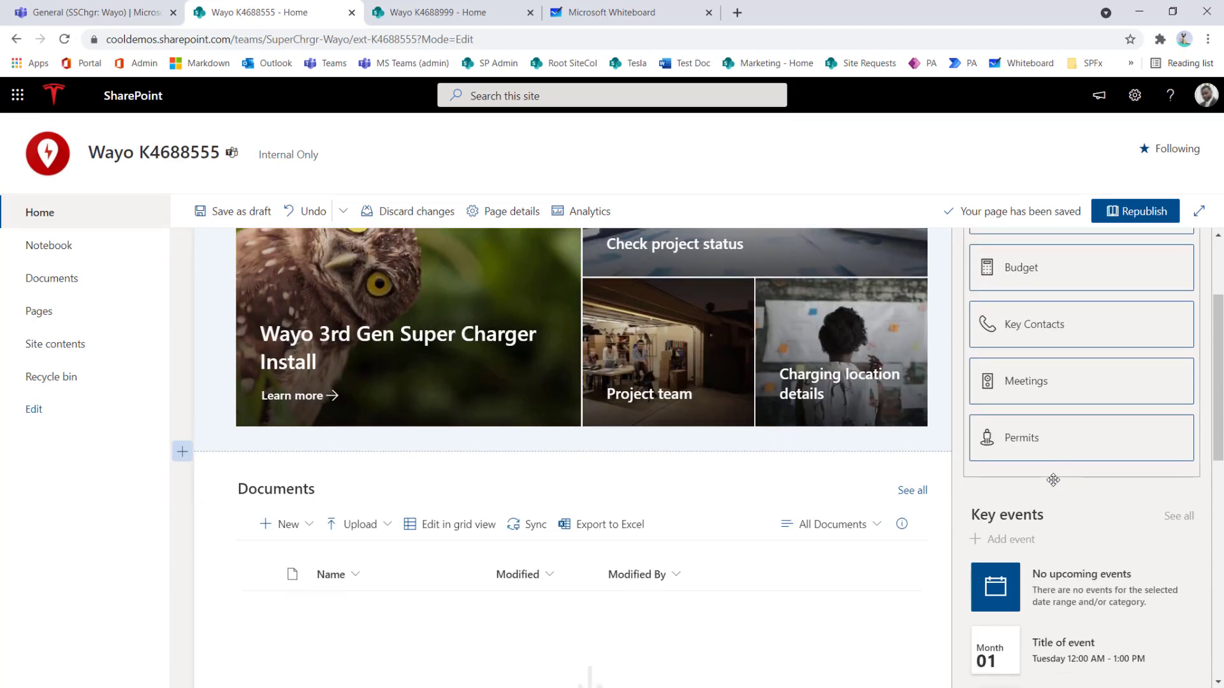
left_click(425, 20)
scroll(1069, 409, "down", 4)
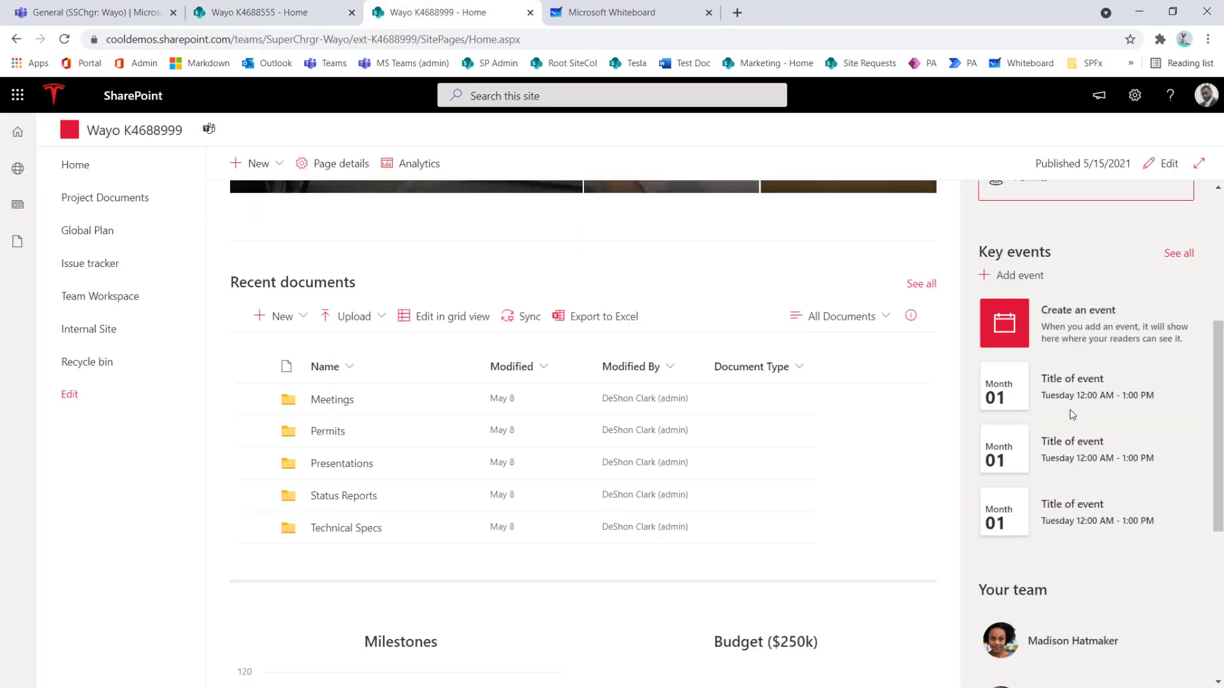
- Examine the Wayo K4688999 home page from the tiles and Key events down to the Milestones and Budget charts
scroll(1095, 450, "up", 6)
scroll(1093, 450, "up", 2)
scroll(1051, 458, "down", 1)
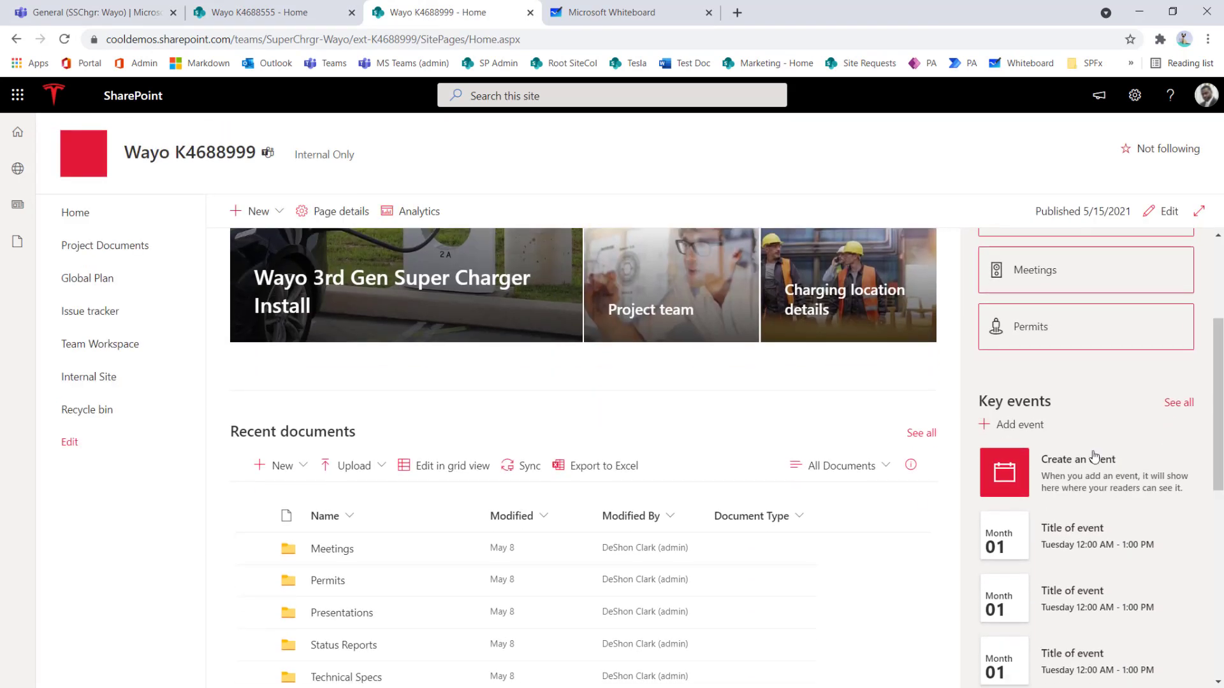
scroll(542, 507, "up", 2)
scroll(541, 497, "down", 1)
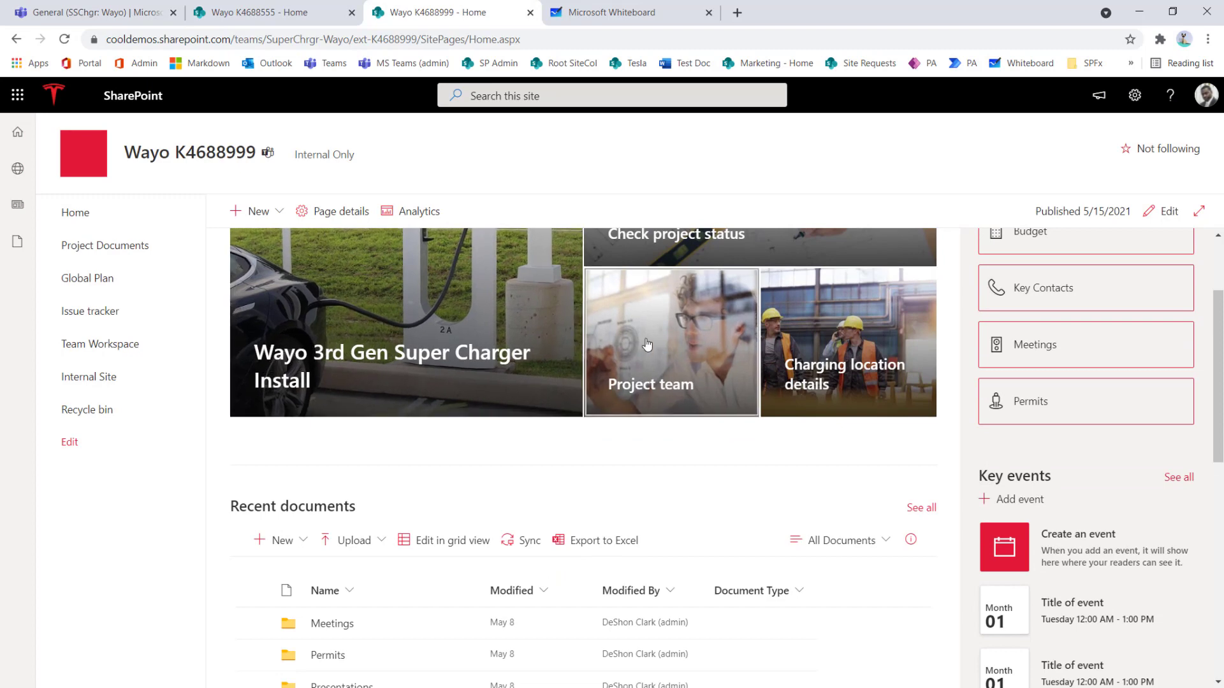
scroll(395, 360, "down", 2)
scroll(354, 365, "down", 6)
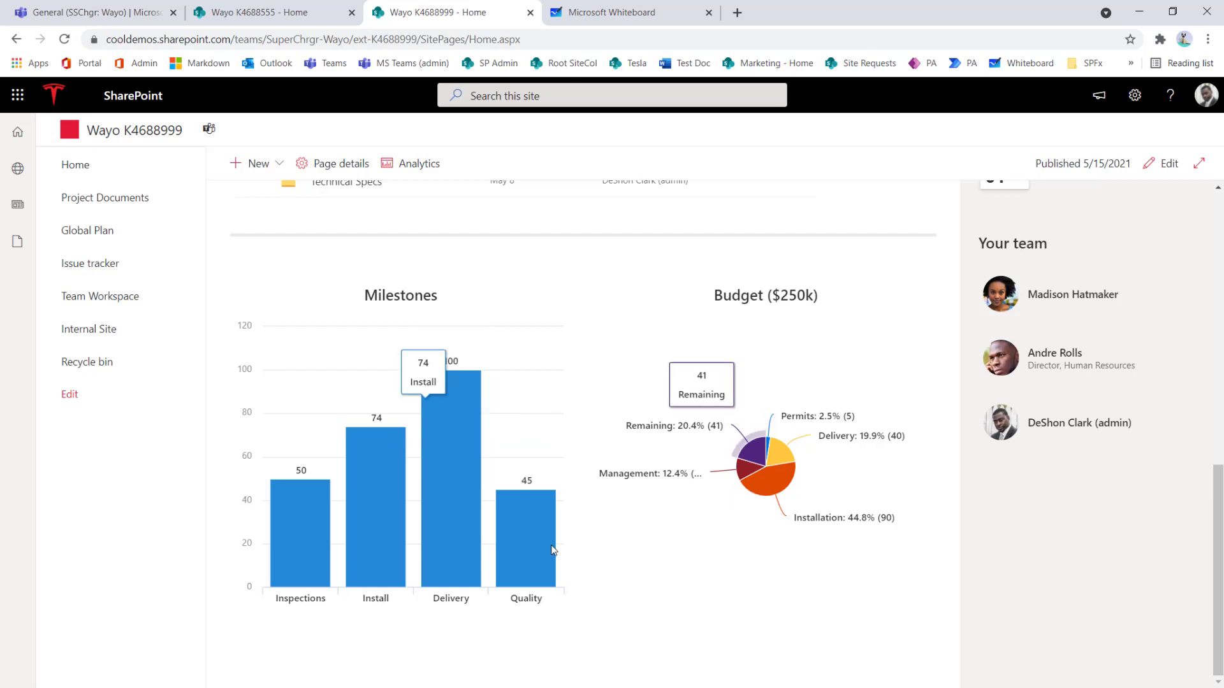
- Add a two-column section below the Documents web part on the Wayo K4688555 home page
left_click(251, 14)
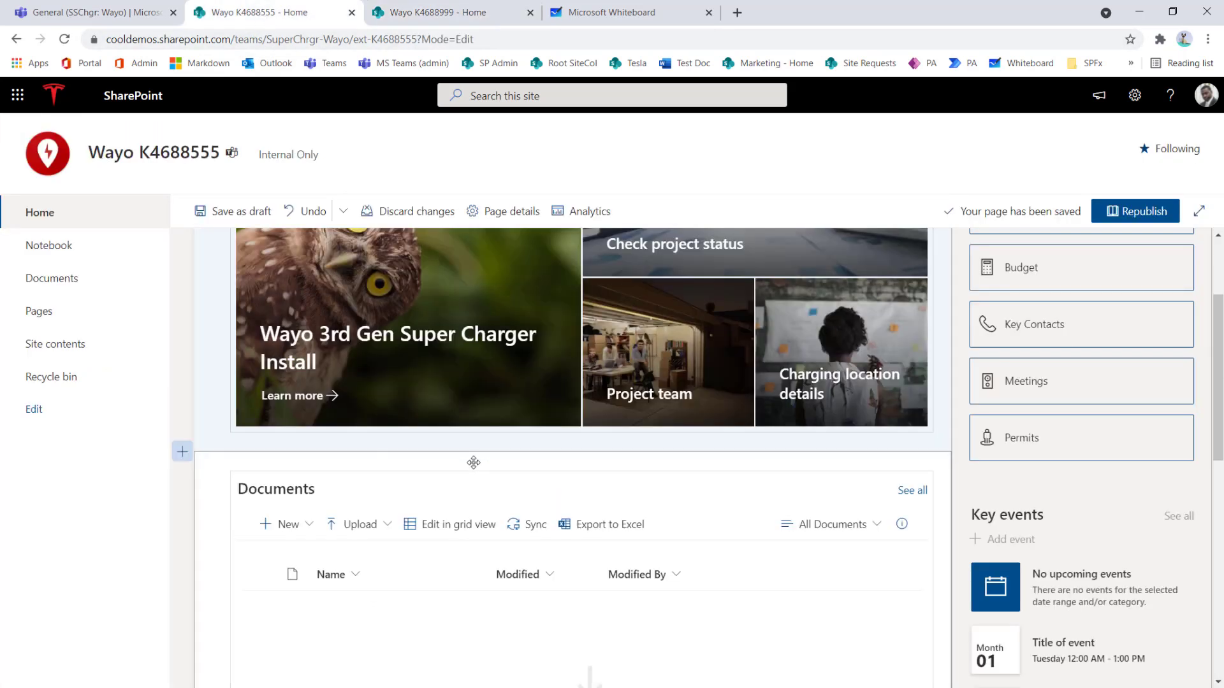
scroll(497, 458, "down", 3)
scroll(497, 457, "down", 5)
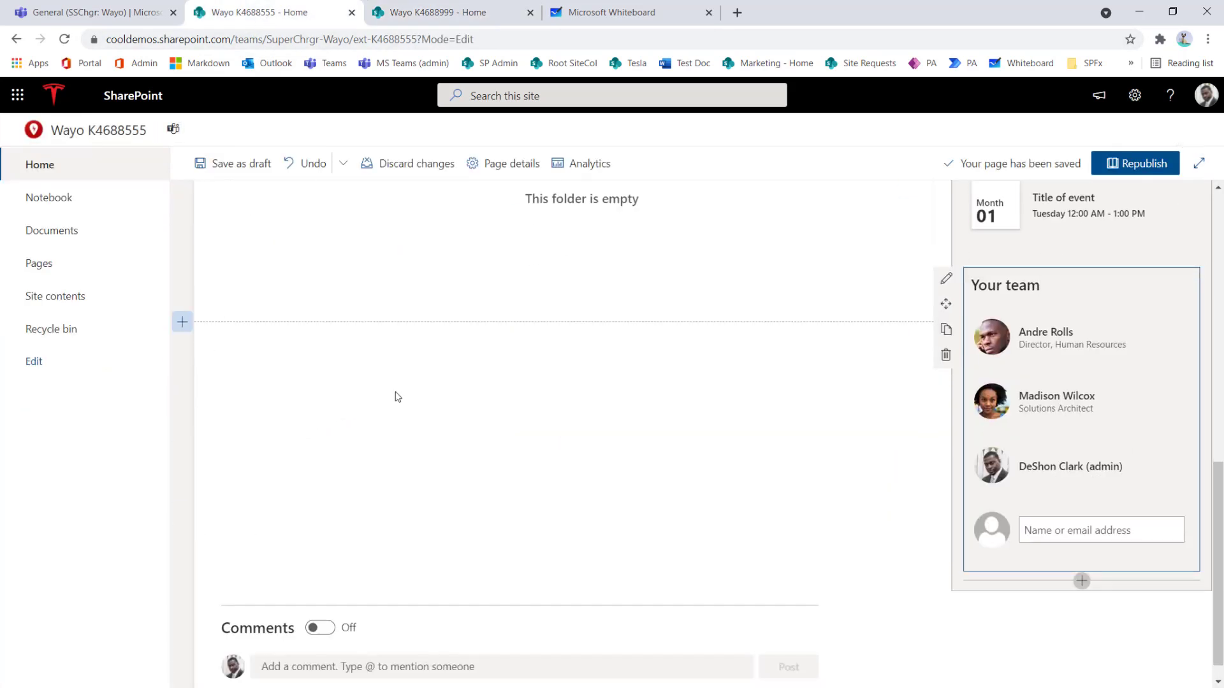
left_click(172, 324)
left_click(309, 373)
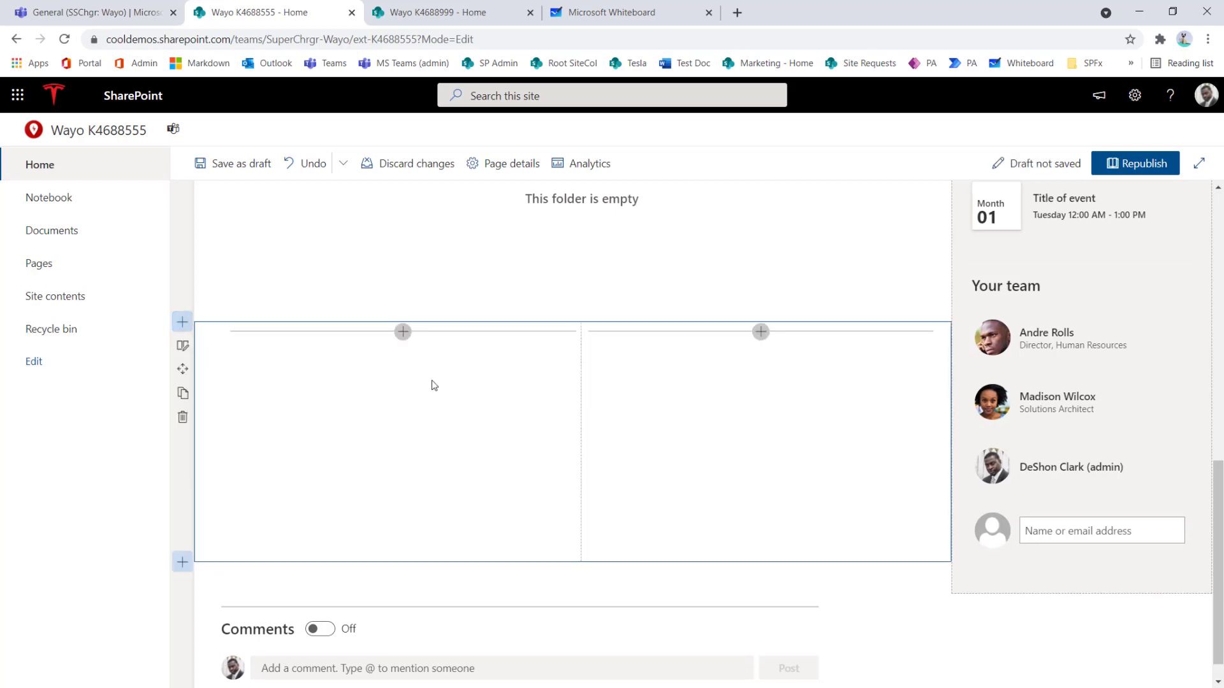
- Insert a Quick chart web part in each column of the new section
left_click(402, 333)
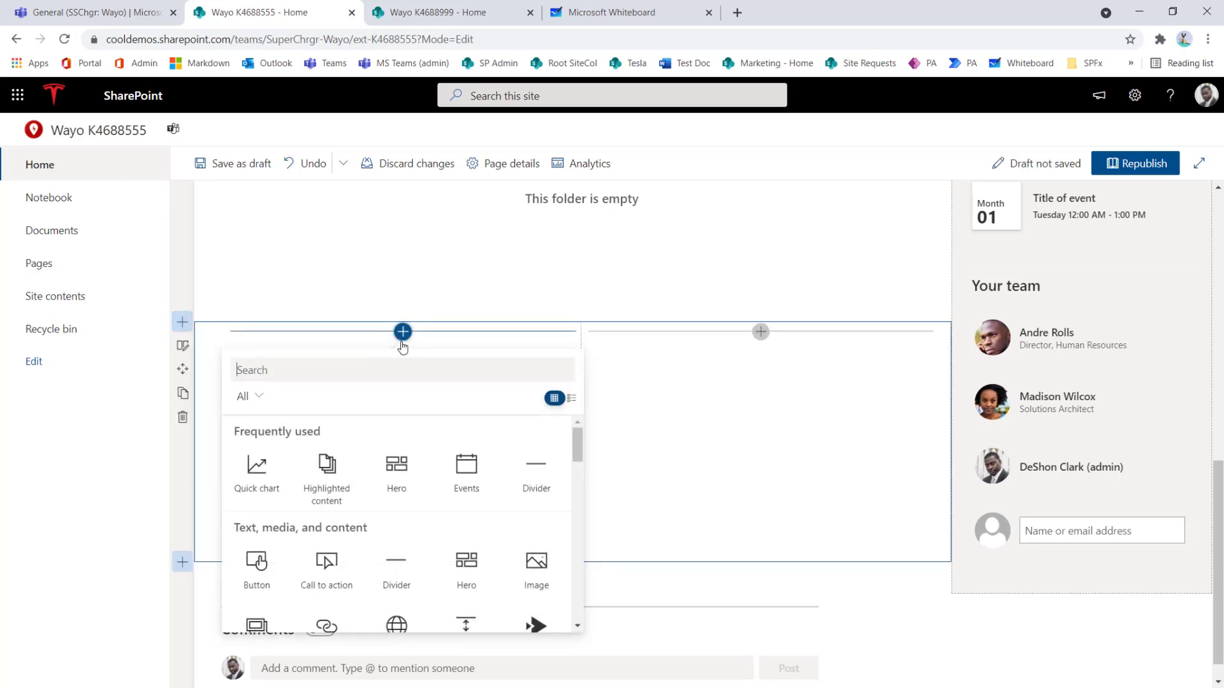
type("qui")
left_click(257, 472)
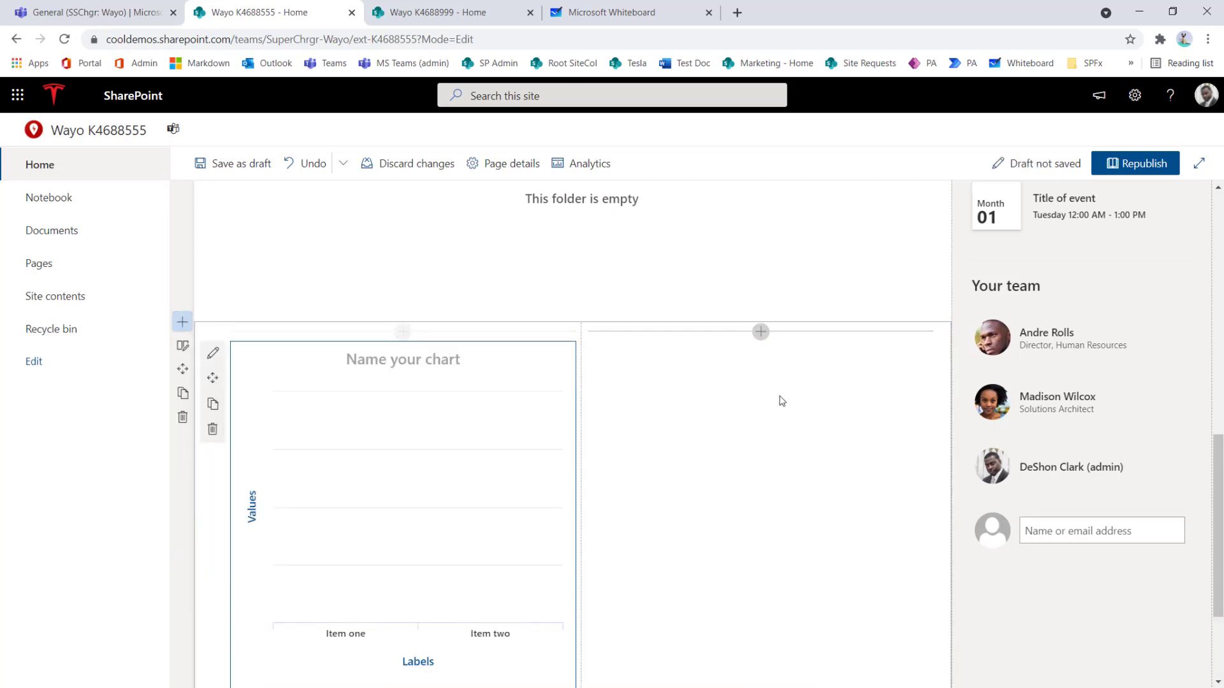
left_click(760, 331)
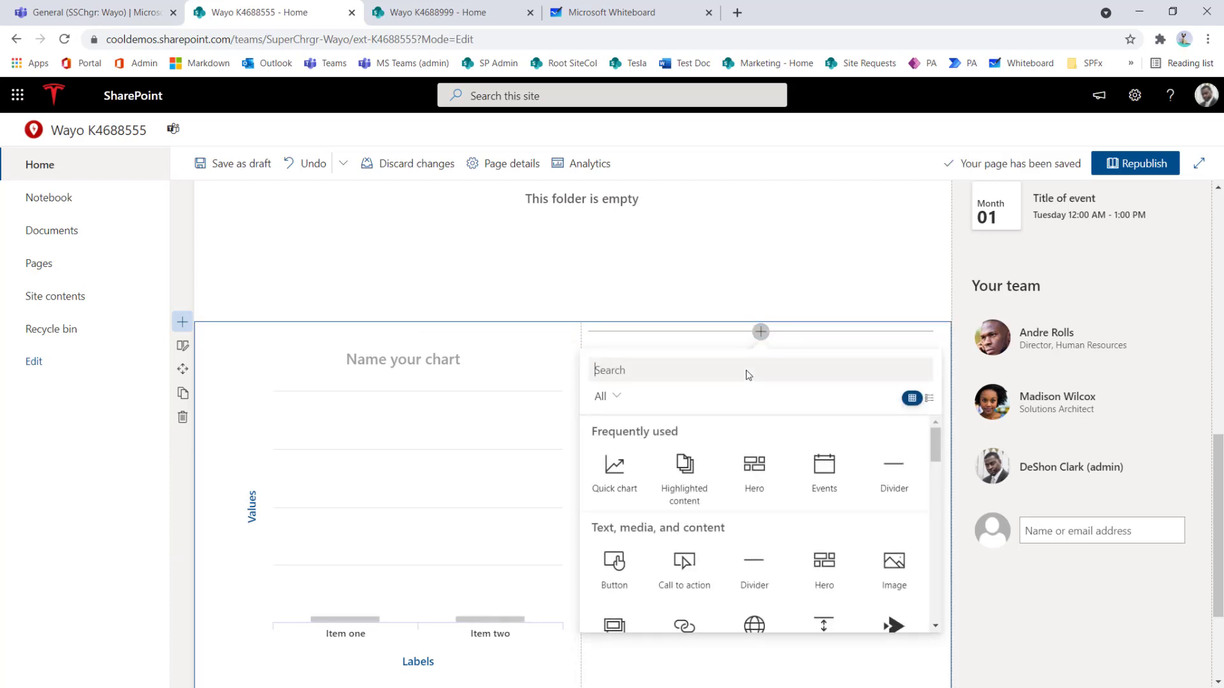
type("qui")
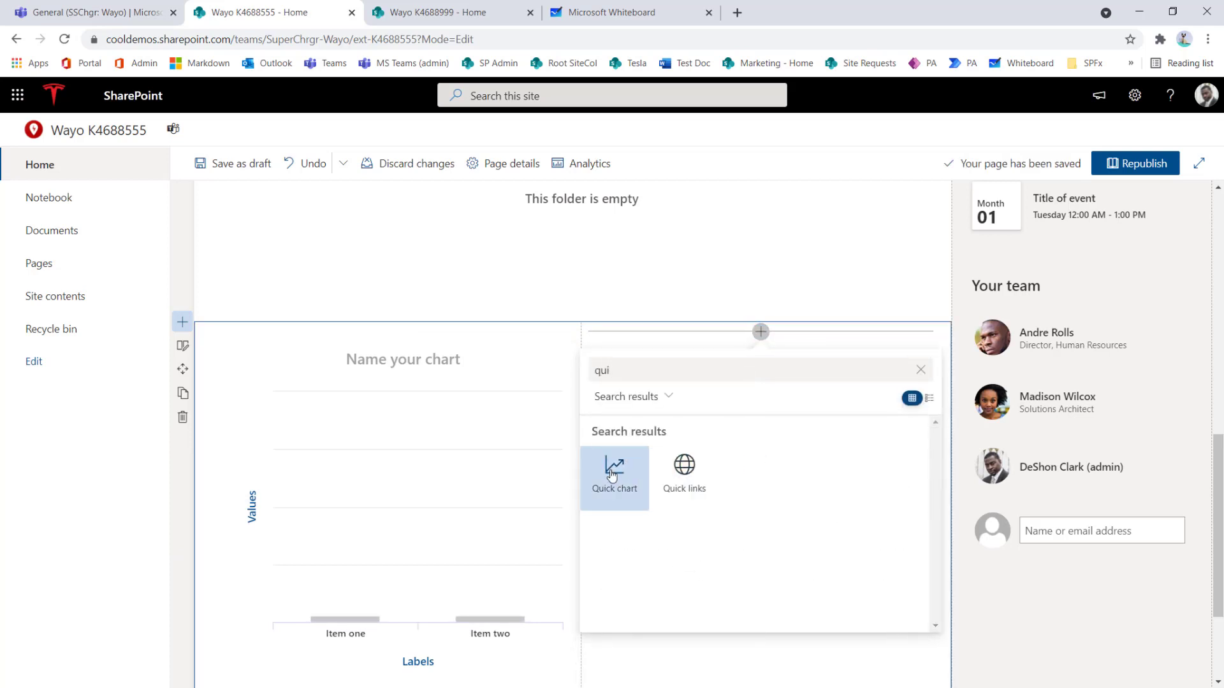
left_click(612, 474)
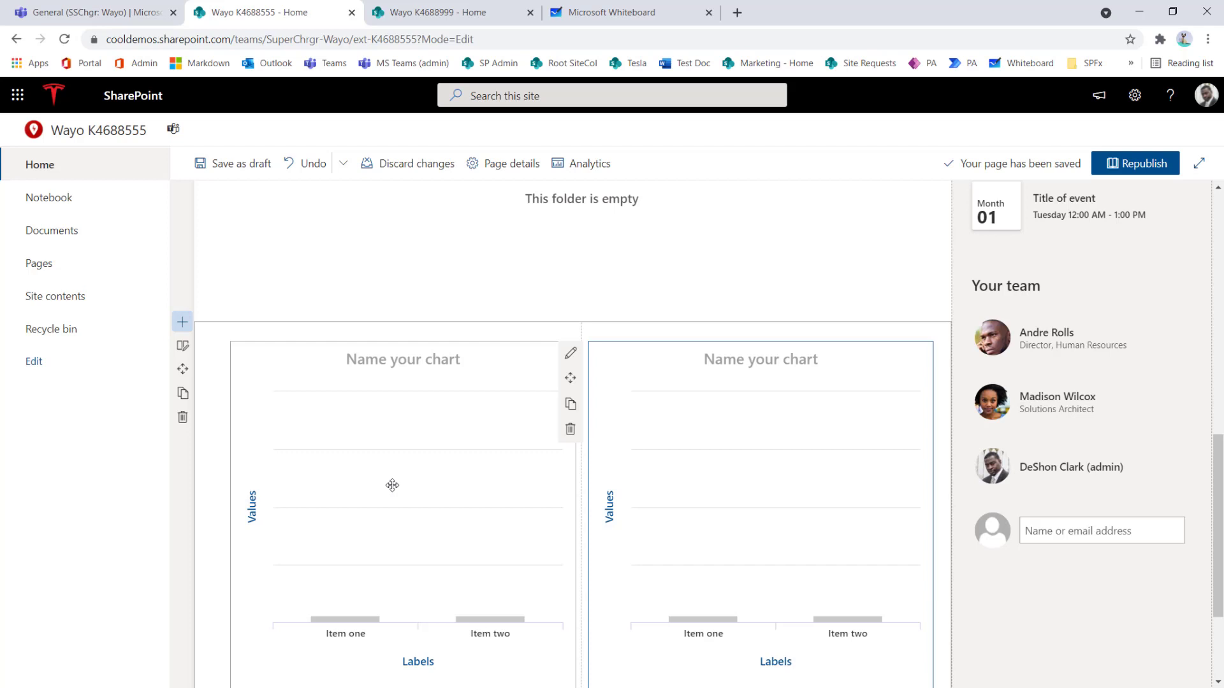
- Edit the first column's Quick chart, preview the pie chart type and set it back to Column chart
left_click(283, 402)
left_click(213, 354)
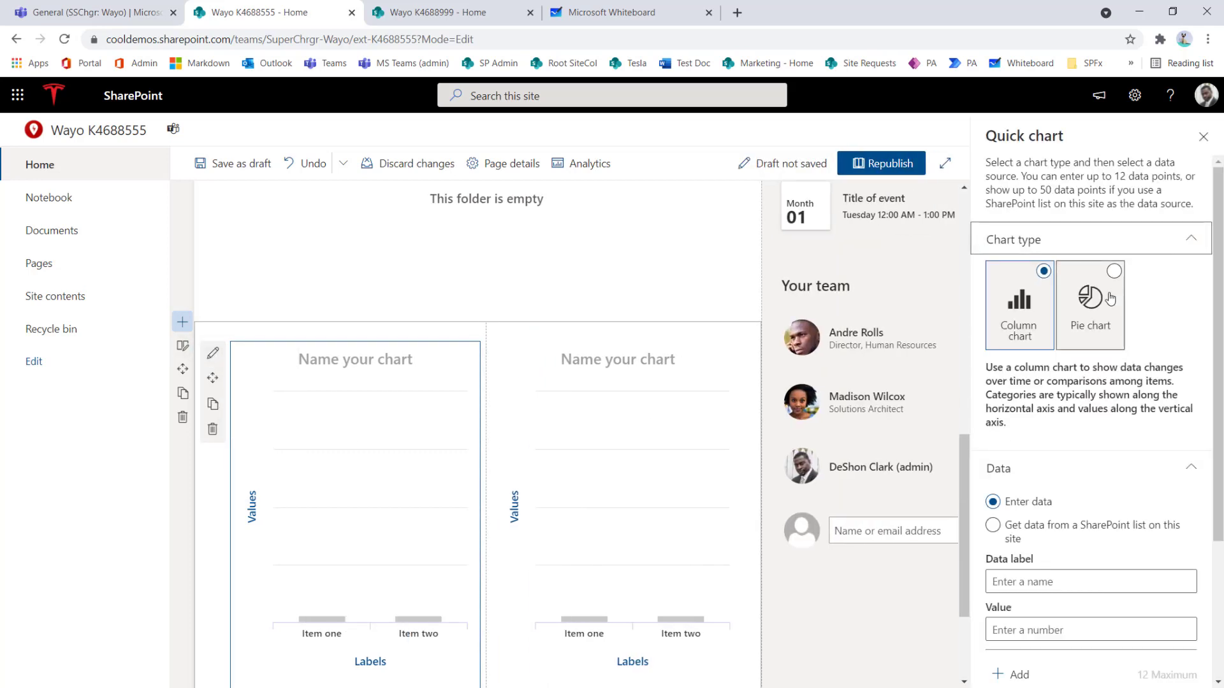
left_click(1109, 298)
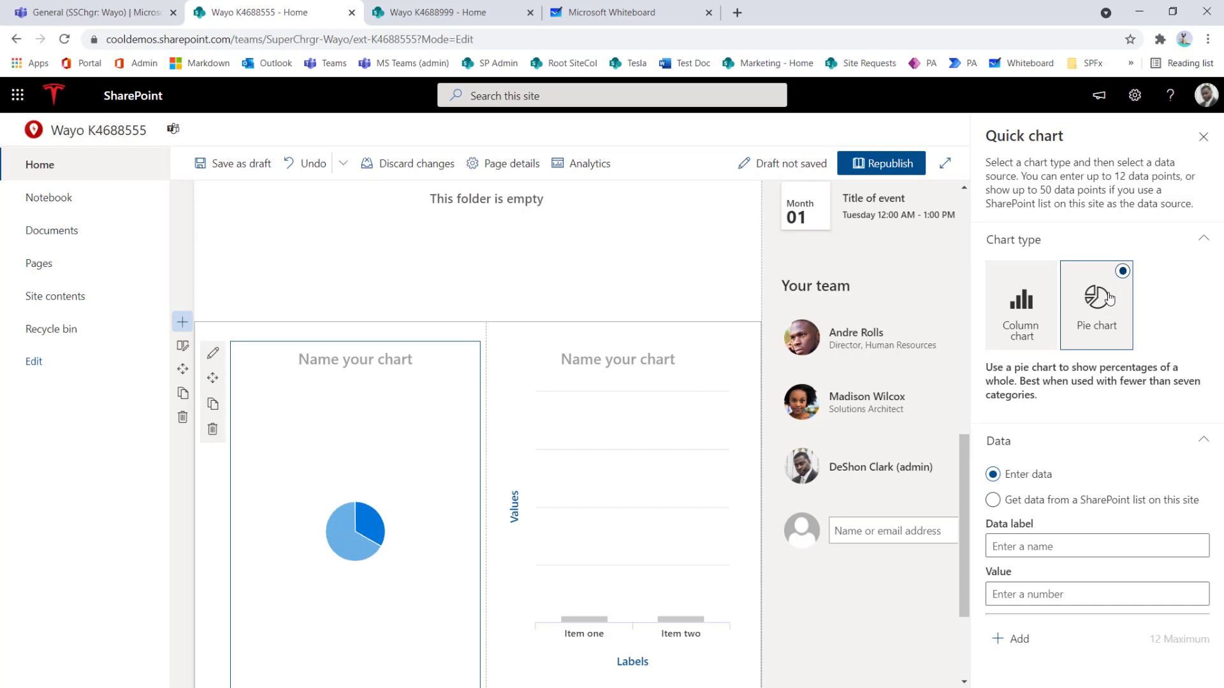
left_click(1036, 297)
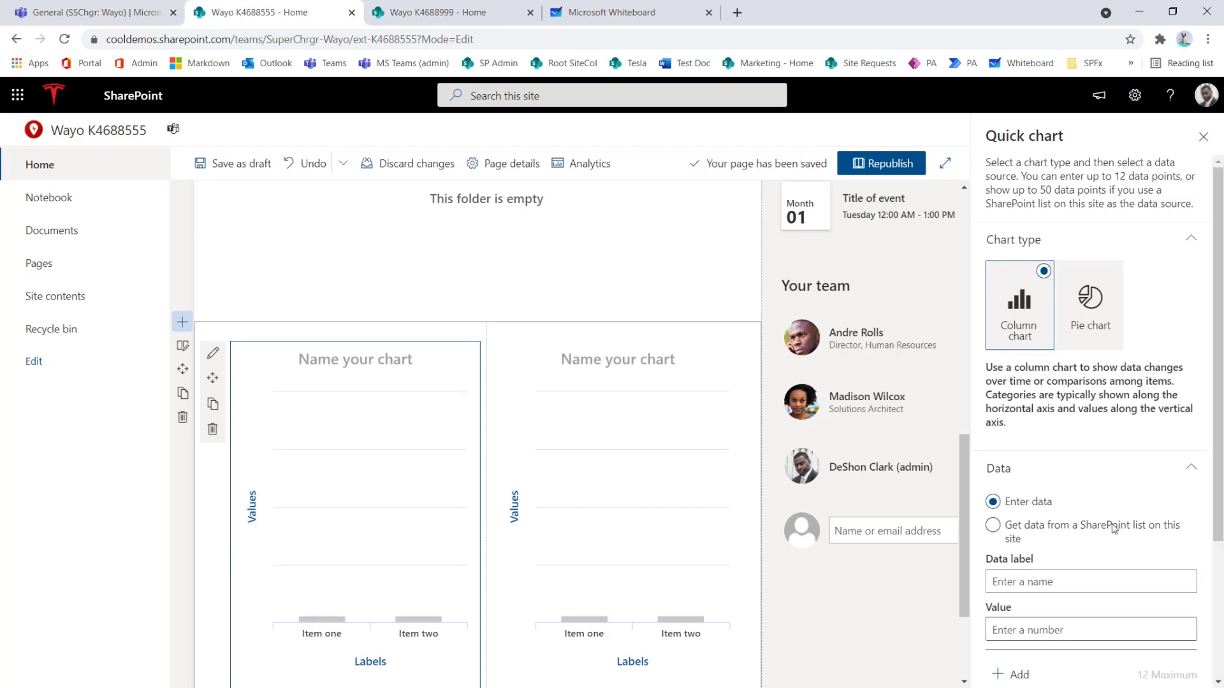
- Following the Milestones chart on Wayo K4688999, enter the first chart's data labels Inspections, Install, Delivery and Quality
scroll(1109, 504, "down", 3)
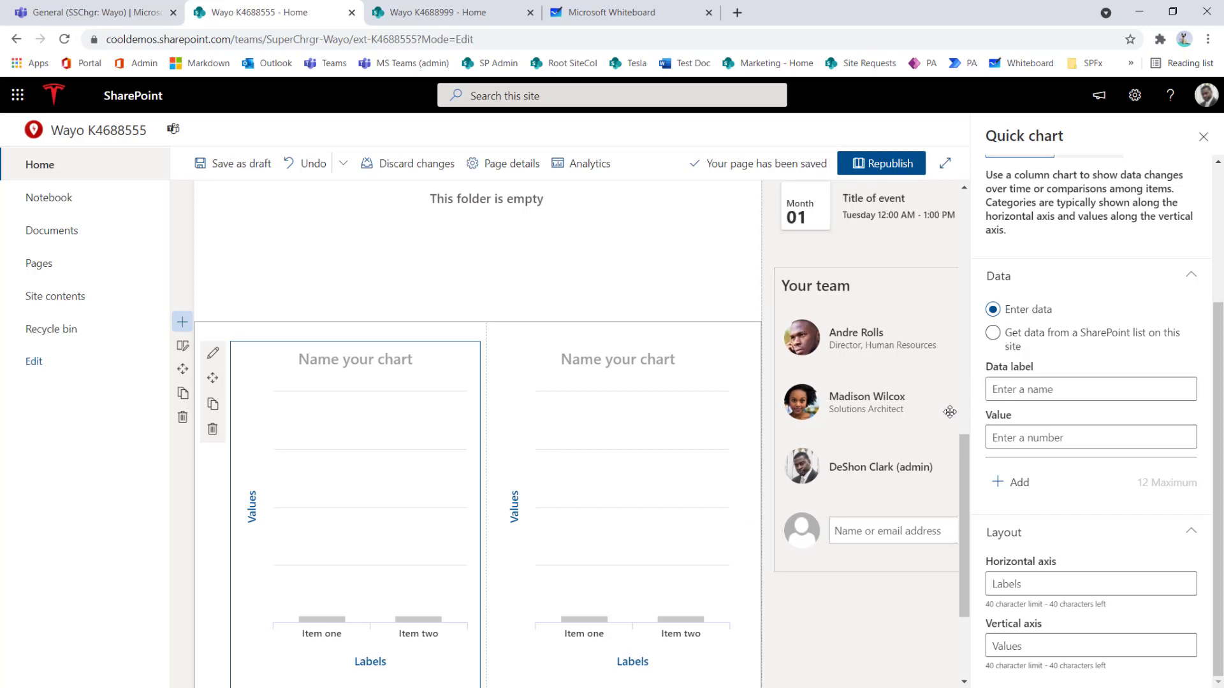
left_click(1037, 388)
left_click(504, 14)
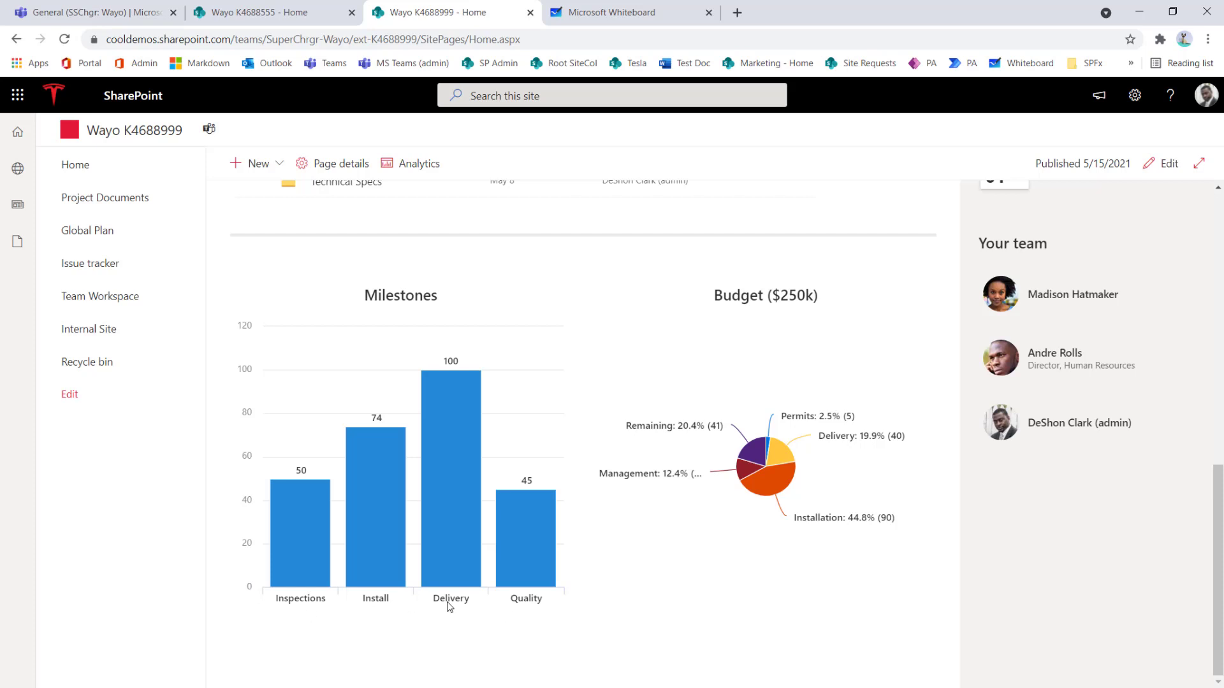
left_click(241, 14)
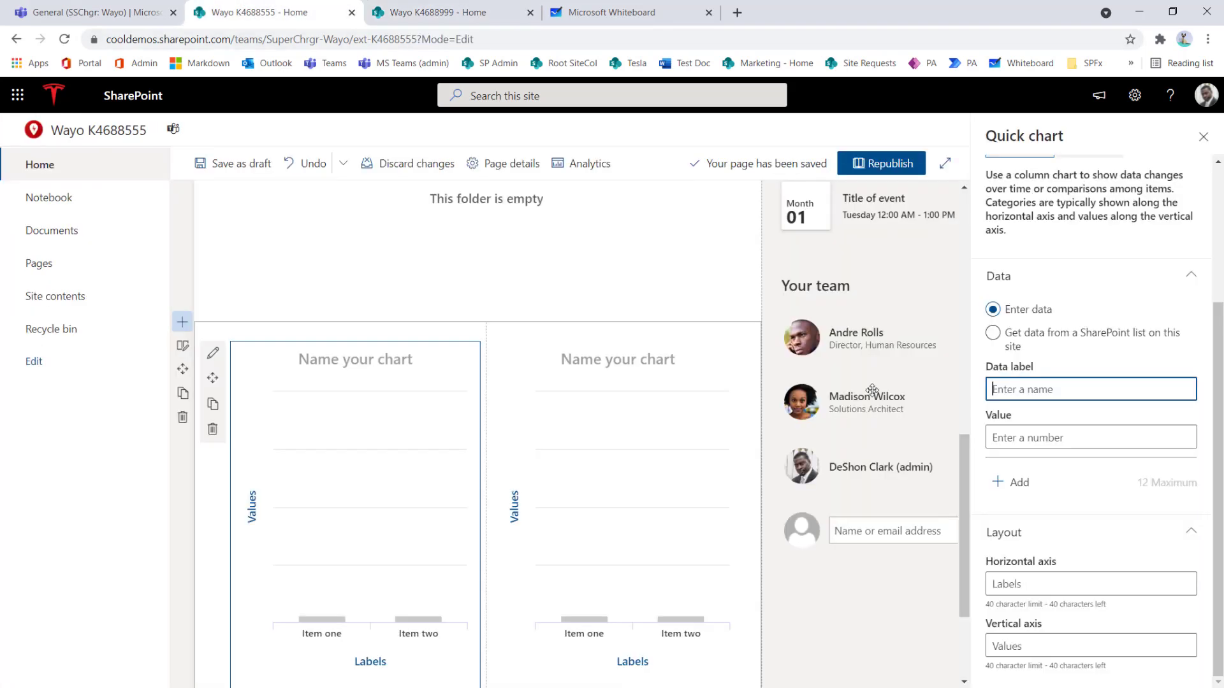
type("Inspections")
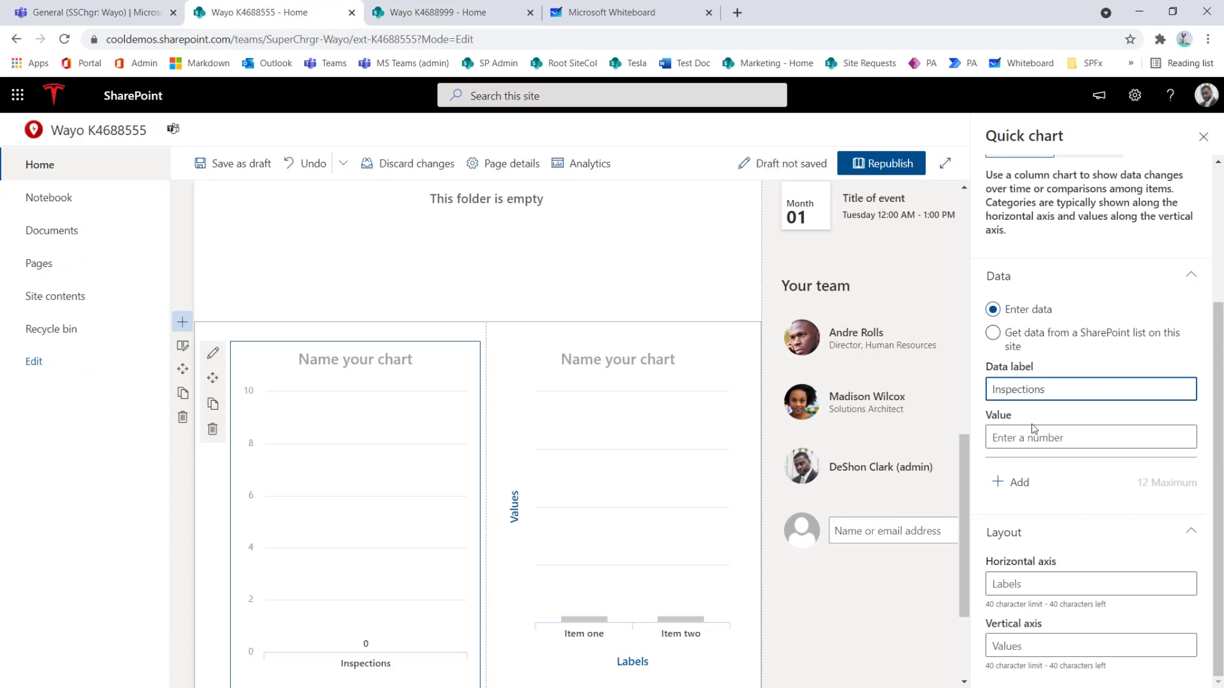
left_click(1020, 483)
type("Install")
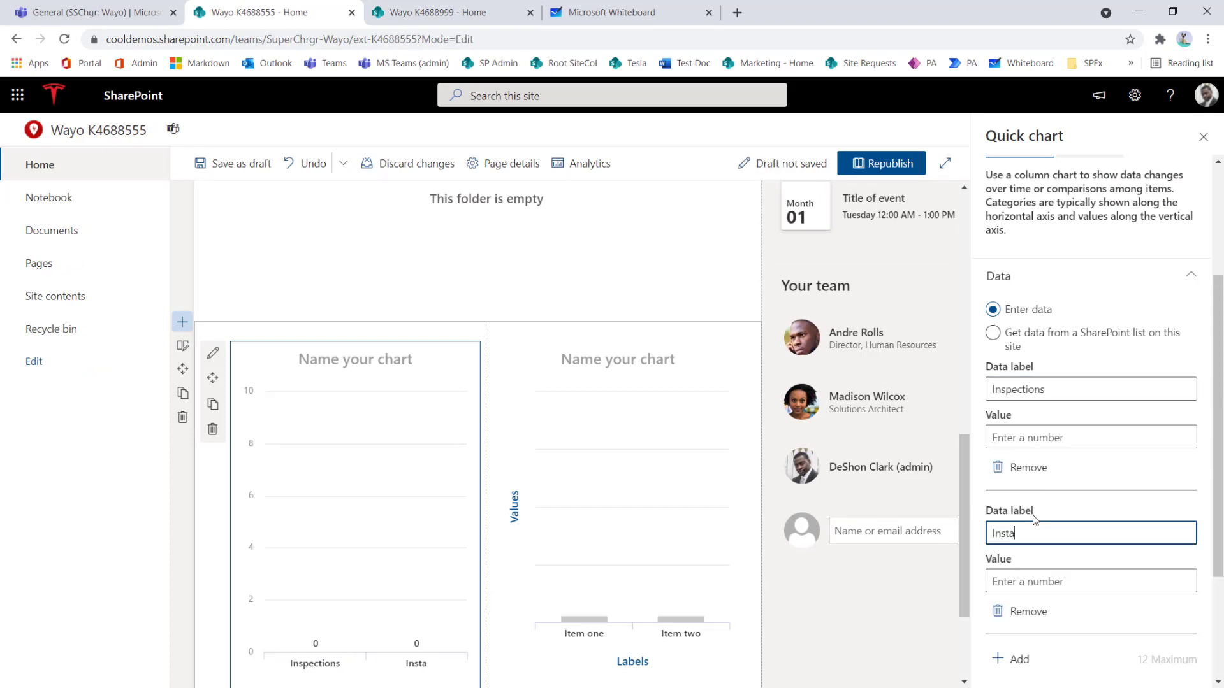
left_click(1018, 659)
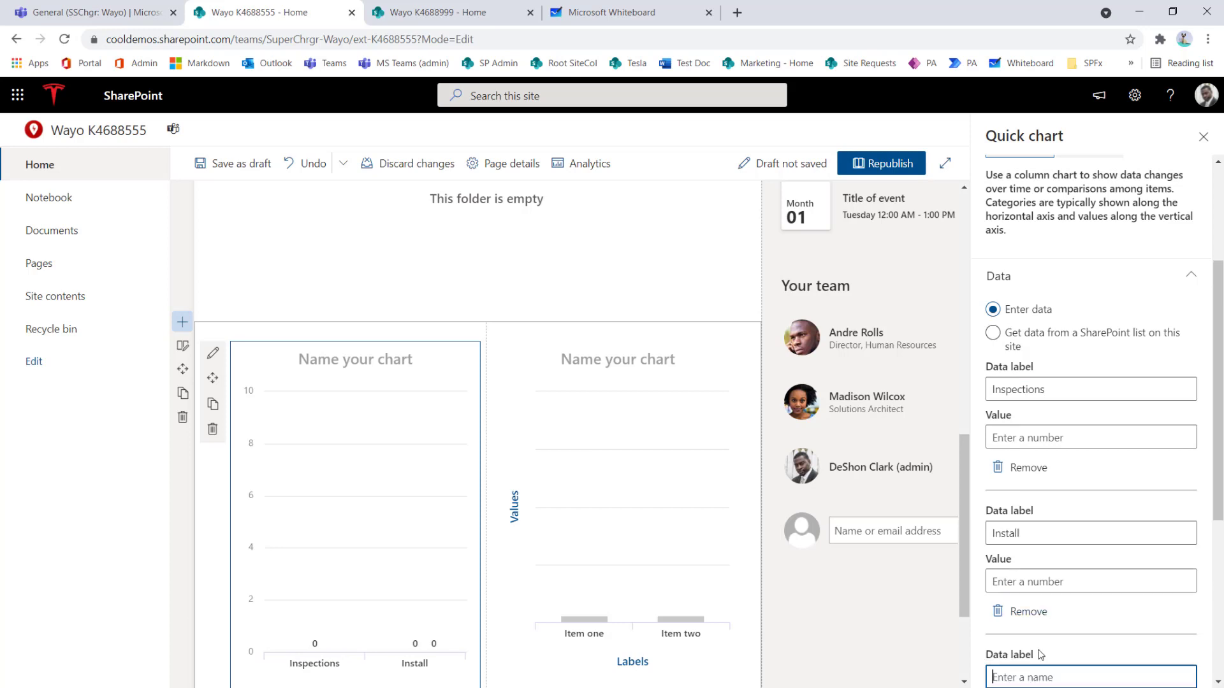
scroll(1038, 592, "down", 5)
type("Delivery")
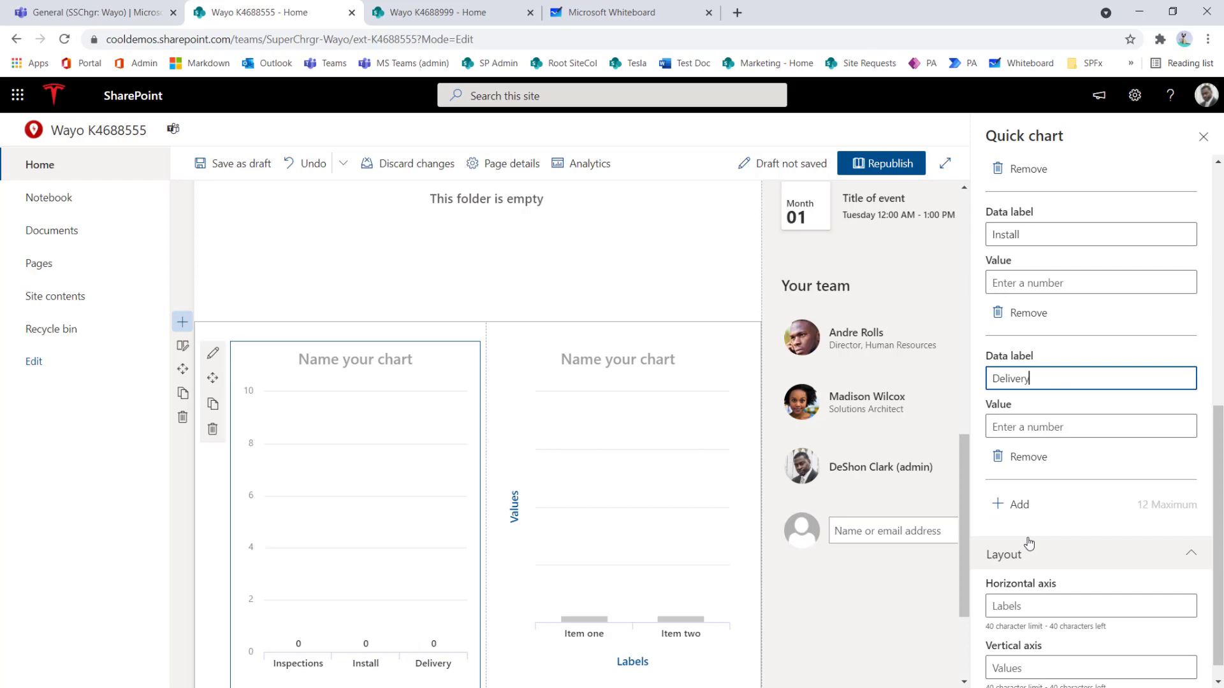
left_click(1018, 504)
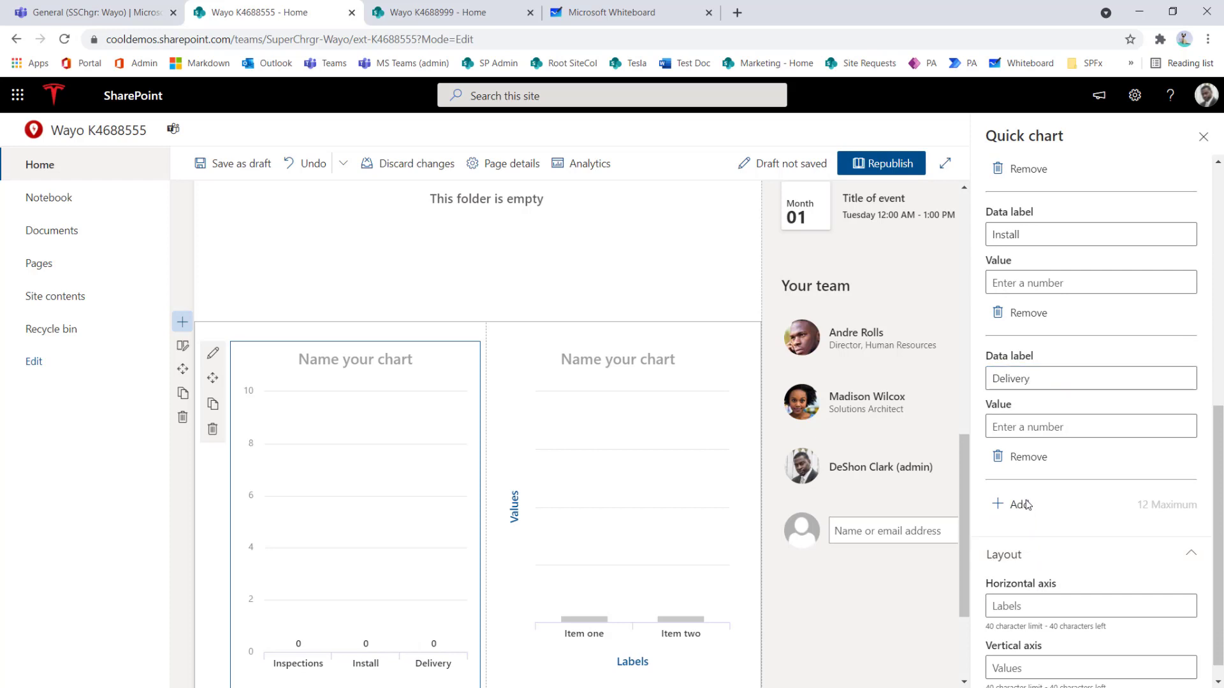
type("Quality")
- Set the first chart's values to 50 for Inspections and 80 for Install
left_click(1079, 567)
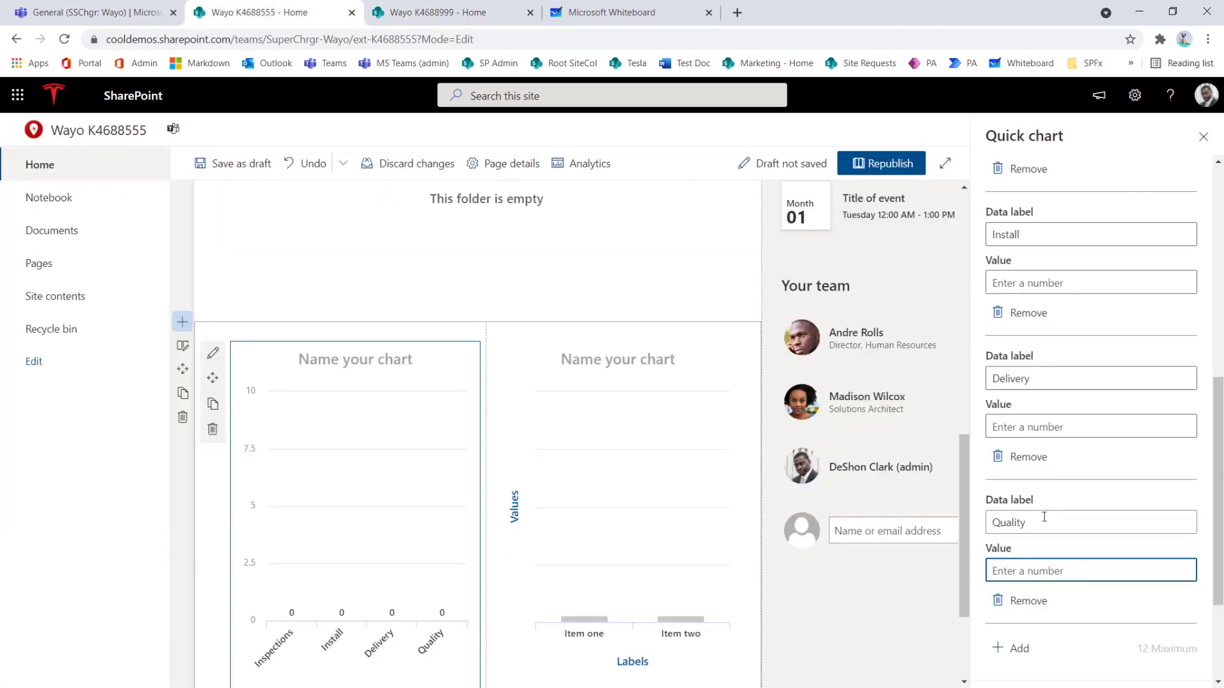
scroll(1041, 390, "up", 2)
scroll(1041, 389, "up", 4)
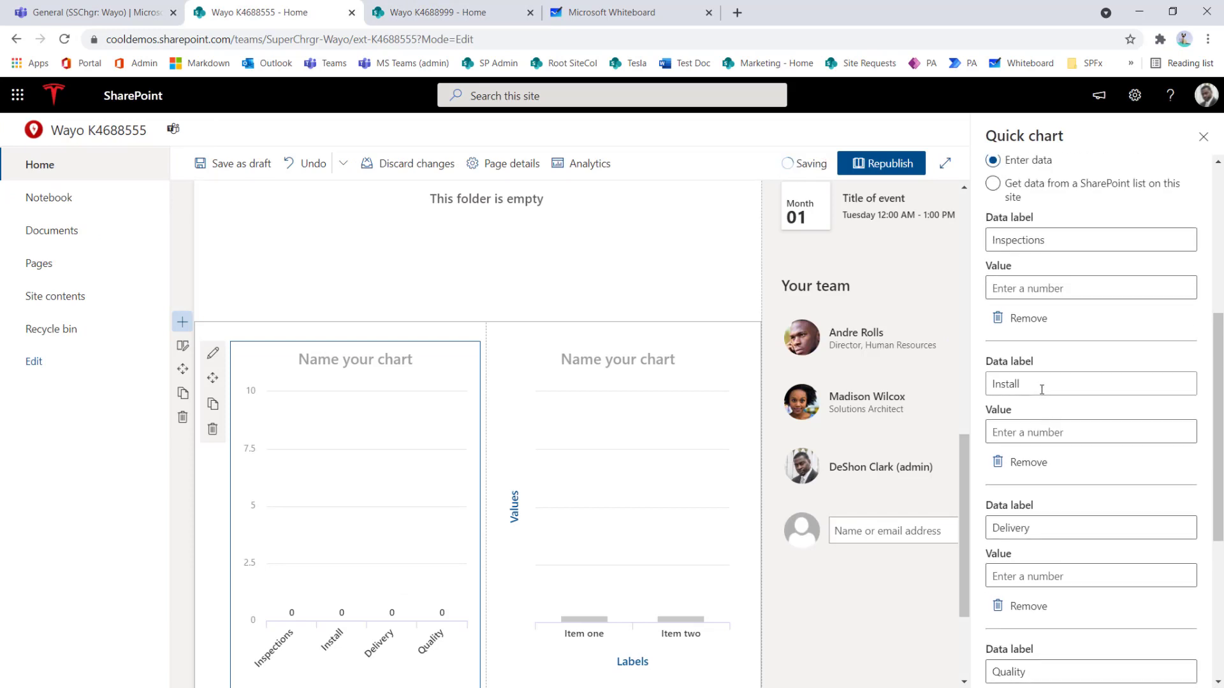
left_click(1039, 362)
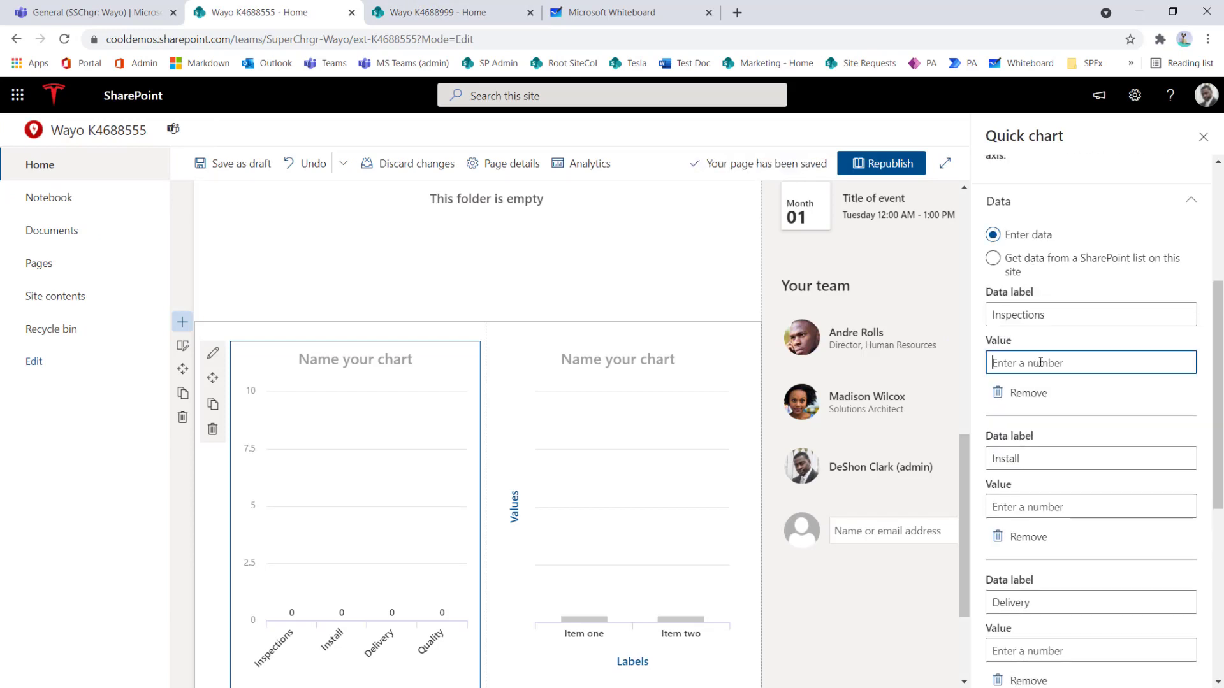
type("50")
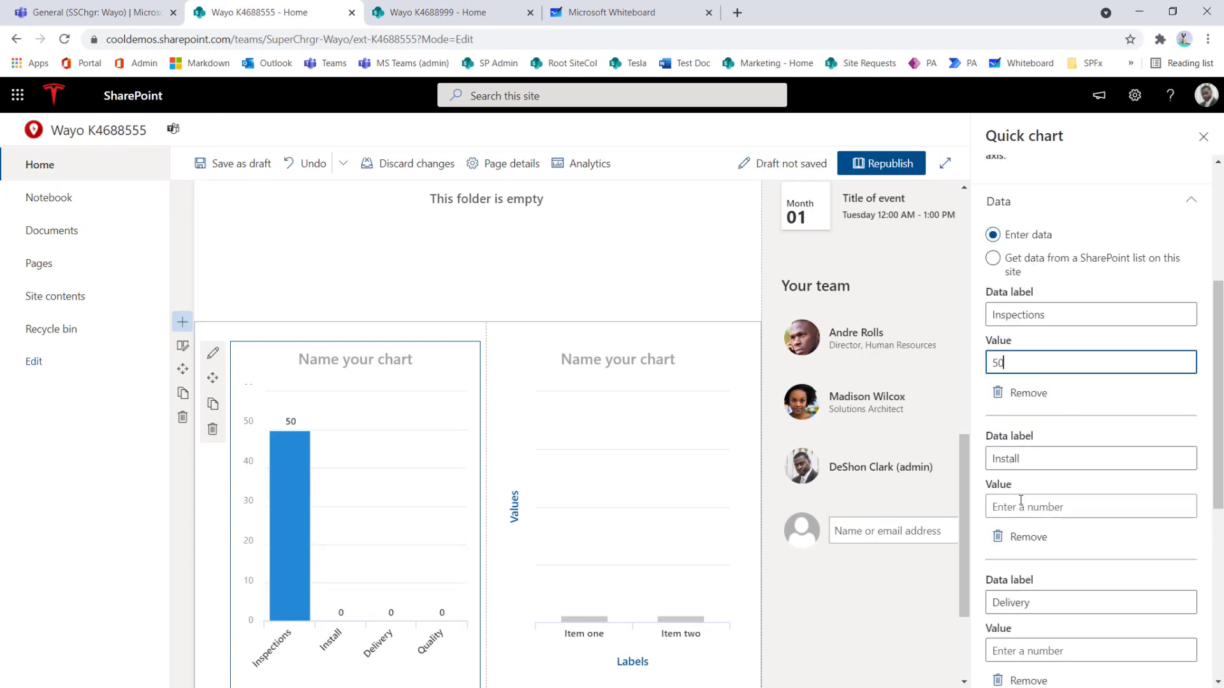
left_click(1021, 505)
type("80")
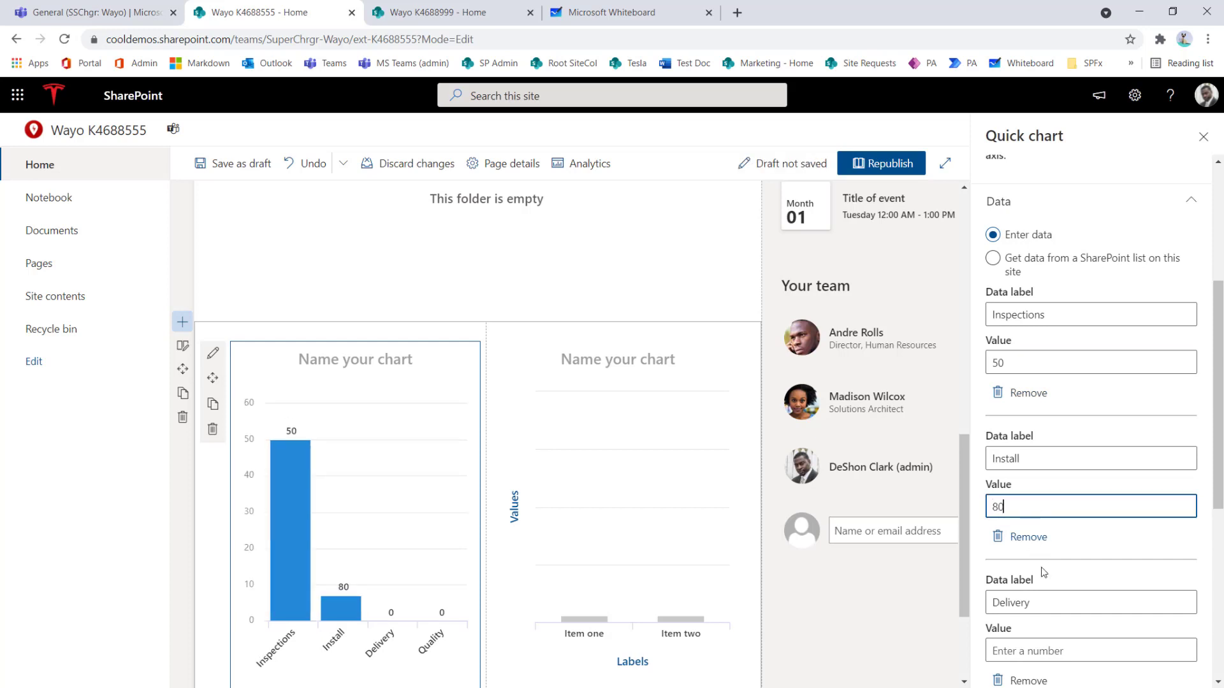
- Set the first chart's values to 45 for Delivery and 85 for Quality, keeping the label "Delivery" correct
left_click(1025, 602)
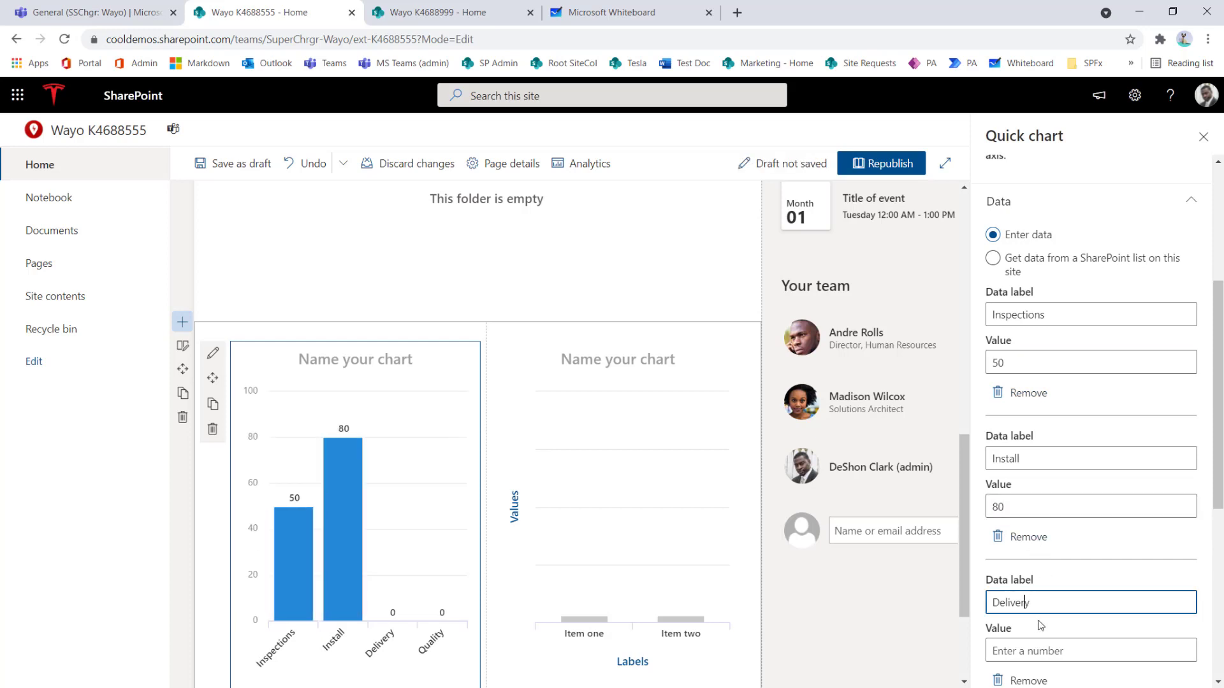
type("45")
scroll(1058, 541, "down", 2)
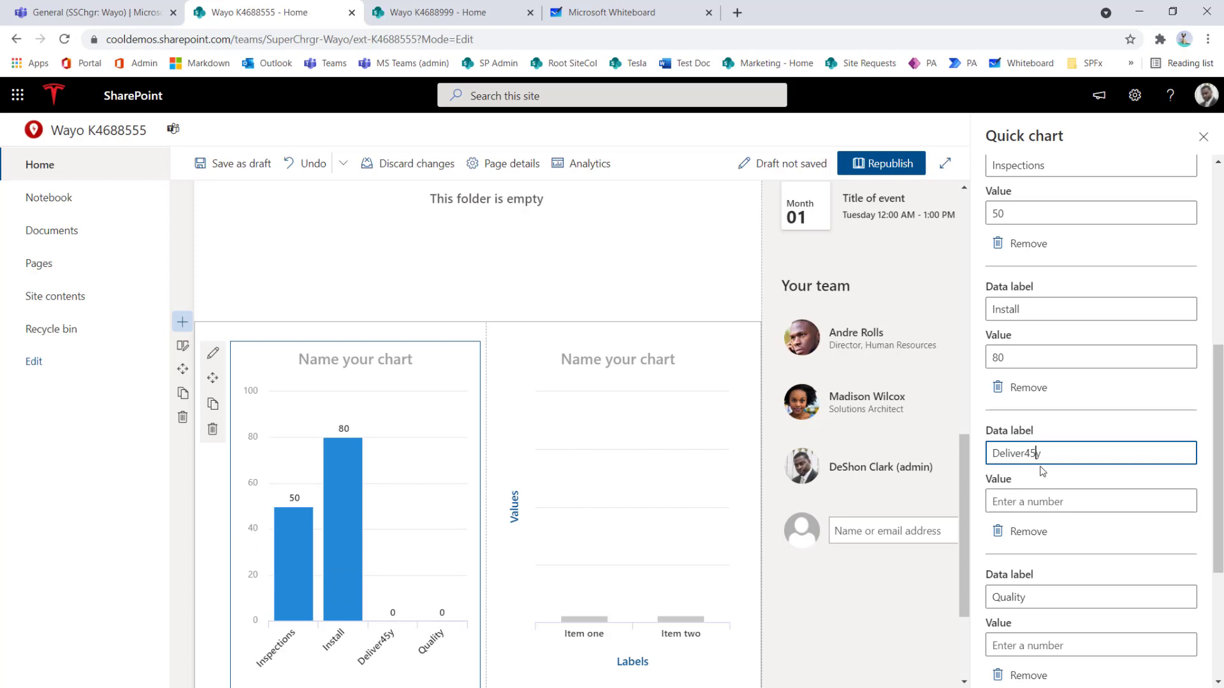
key("BackSpace")
key("BackSpace")
left_click(1026, 503)
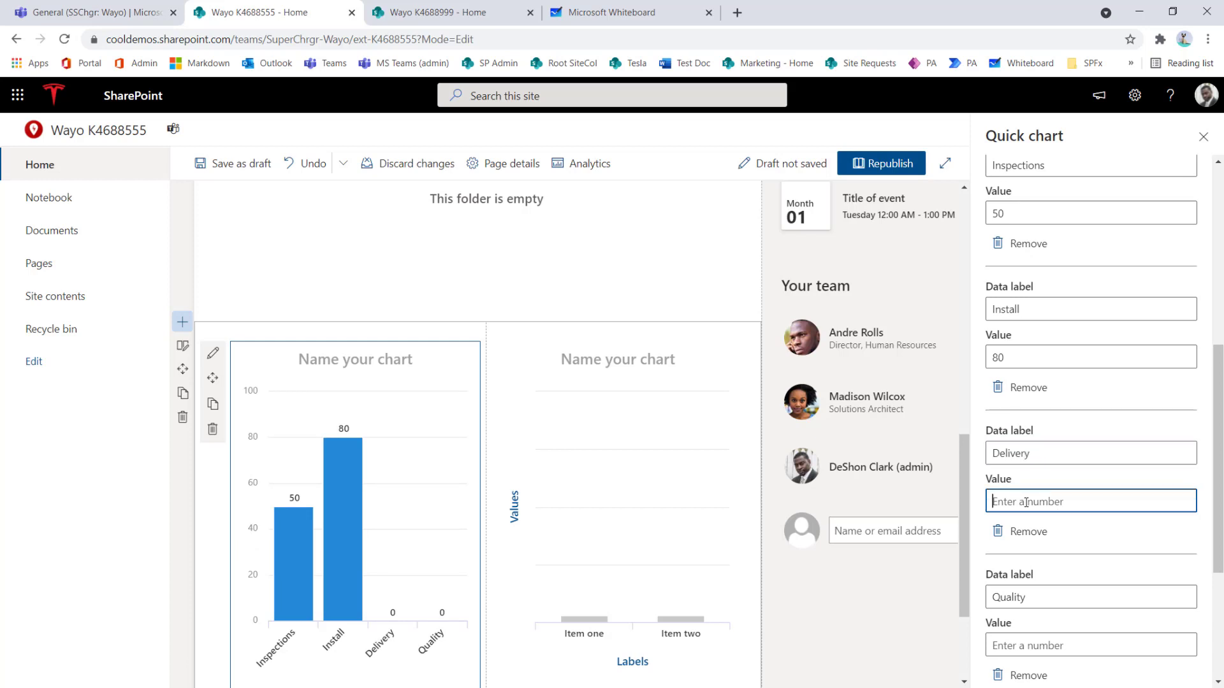
type("45")
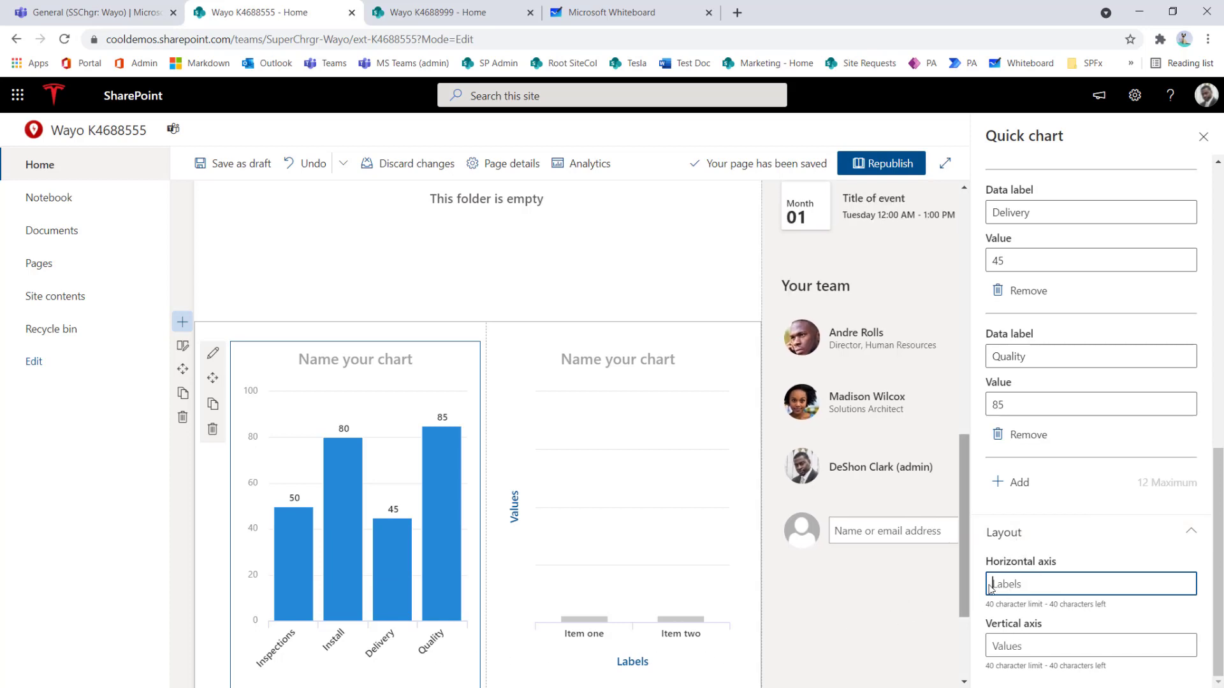
- Title the first chart's horizontal axis "Projet milestones"
type("mile")
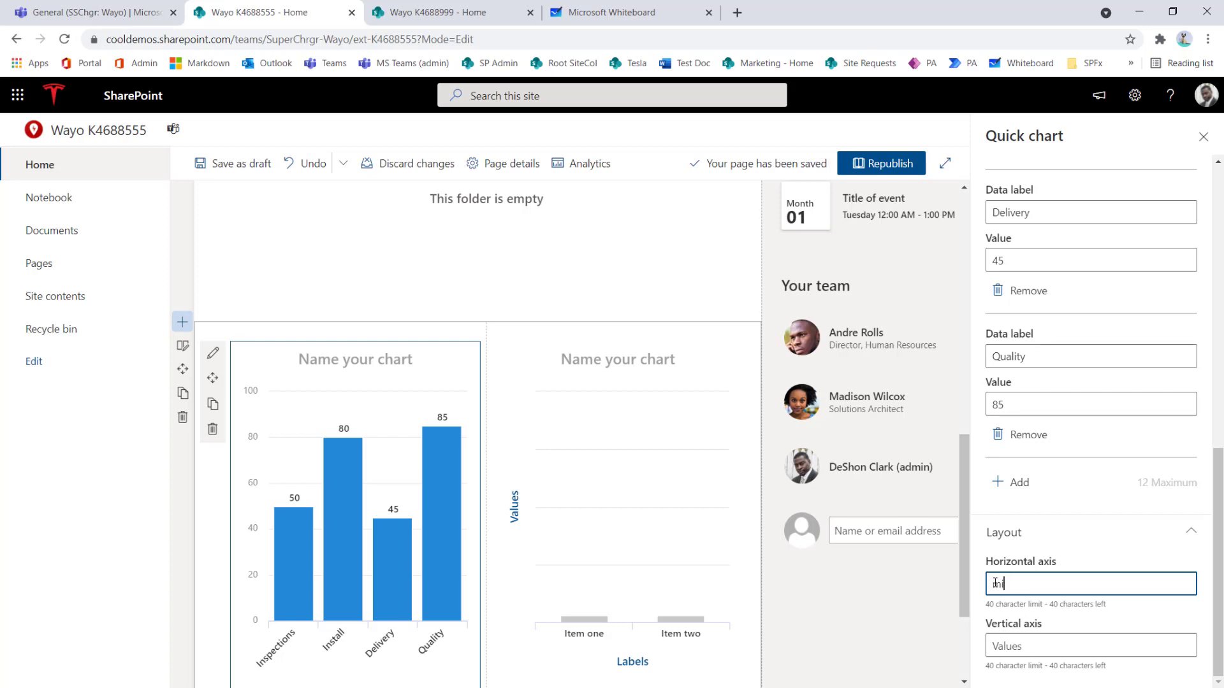
key("BackSpace")
key("BackSpace")
key("BackSpace")
key("BackSpace")
type("P")
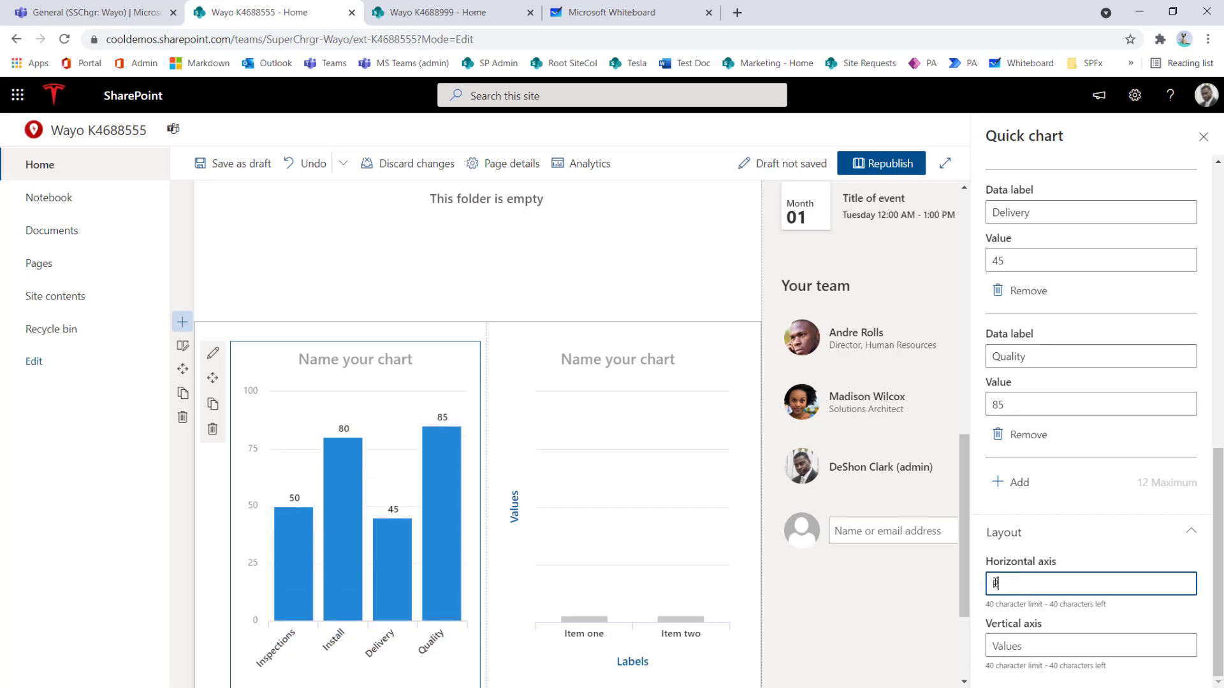
type("rojet mile")
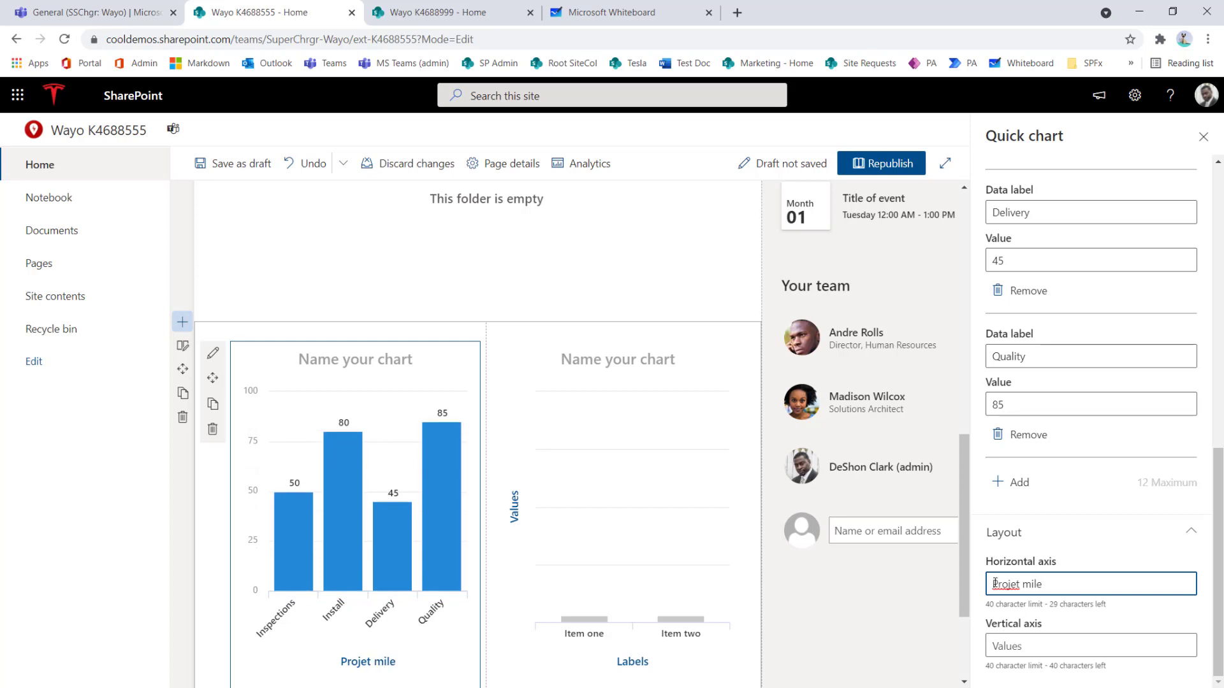
type("stones")
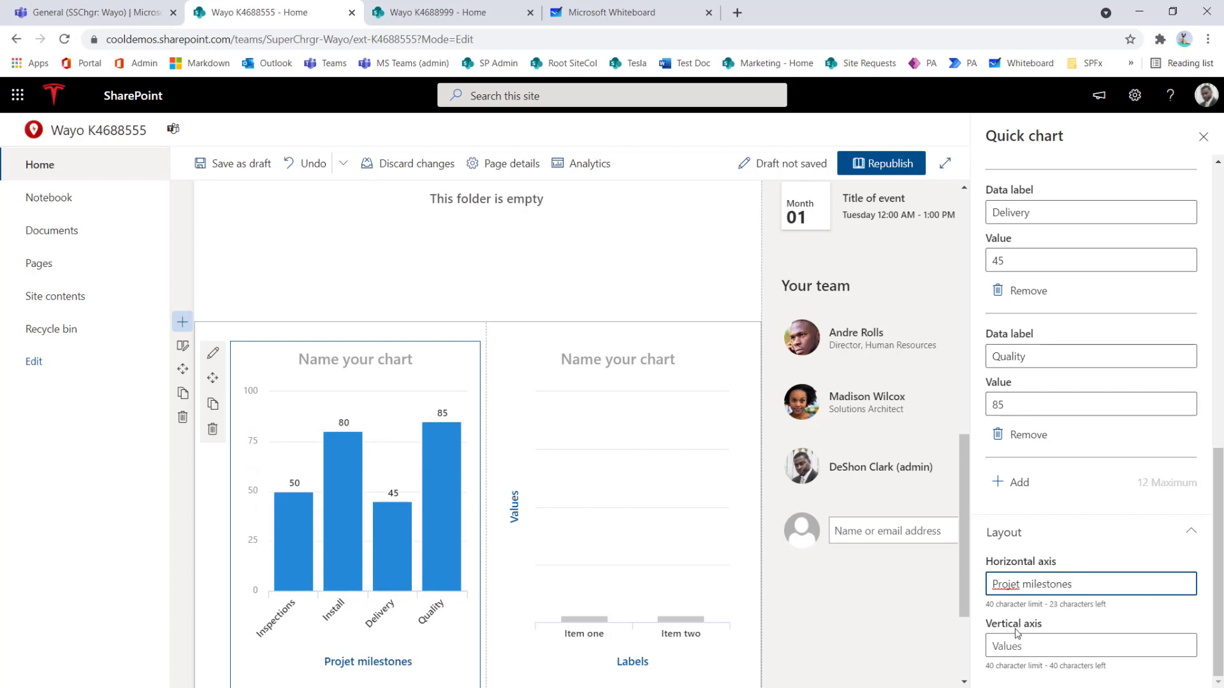
- Title the first chart's vertical axis "% complete" and republish the home page
left_click(1049, 646)
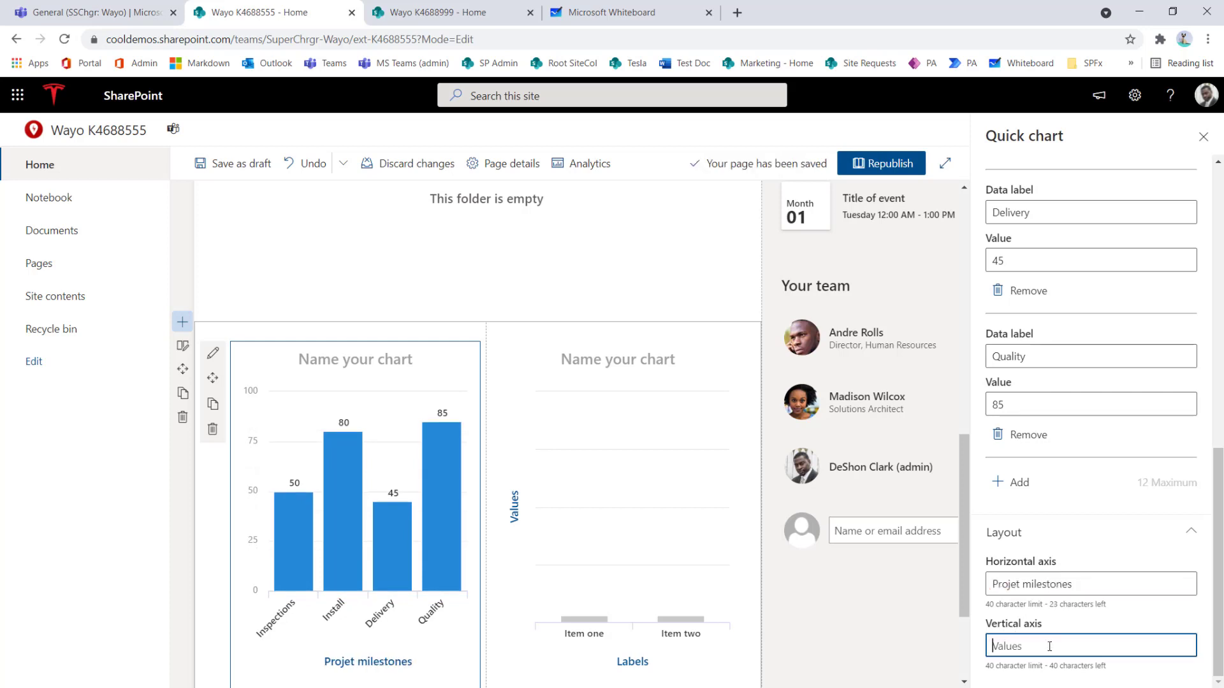
type("% complete")
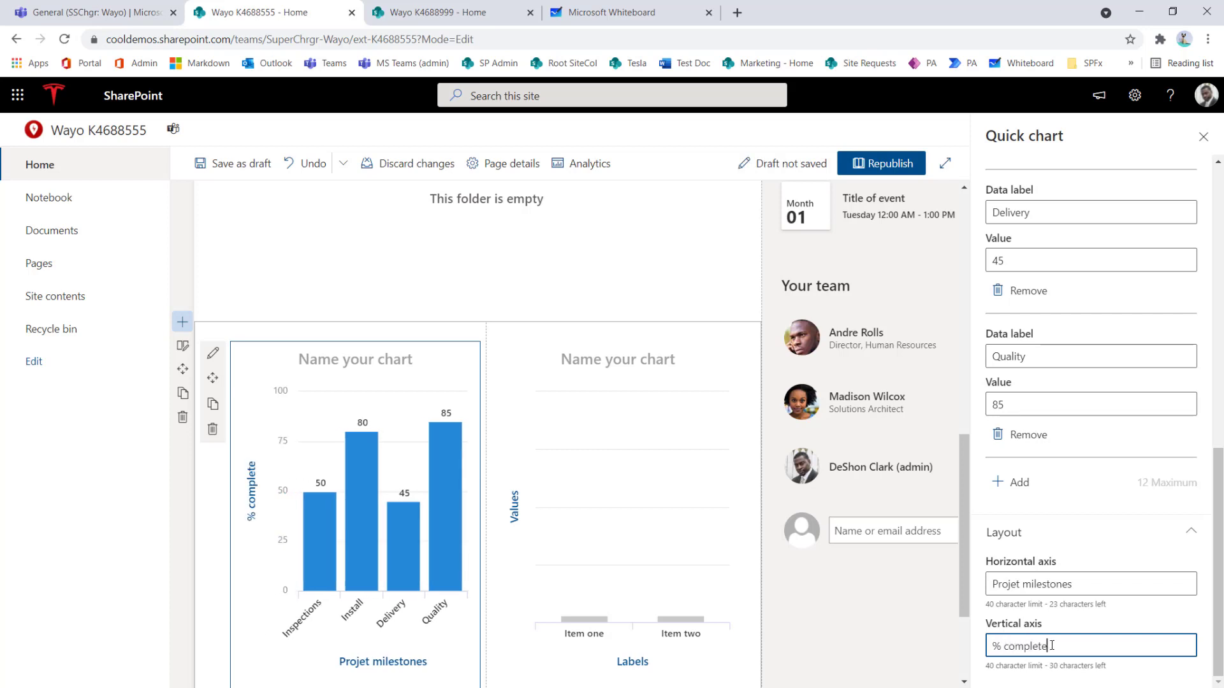
left_click(1203, 135)
left_click(1135, 163)
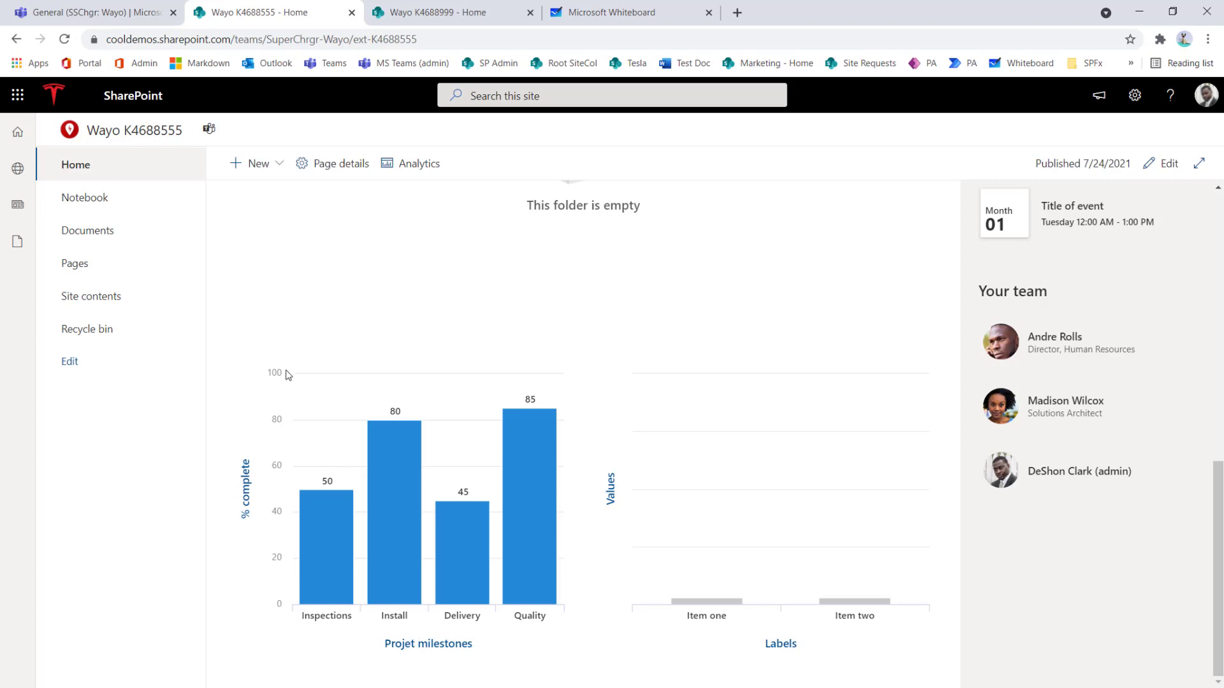
mouse_move(324, 561)
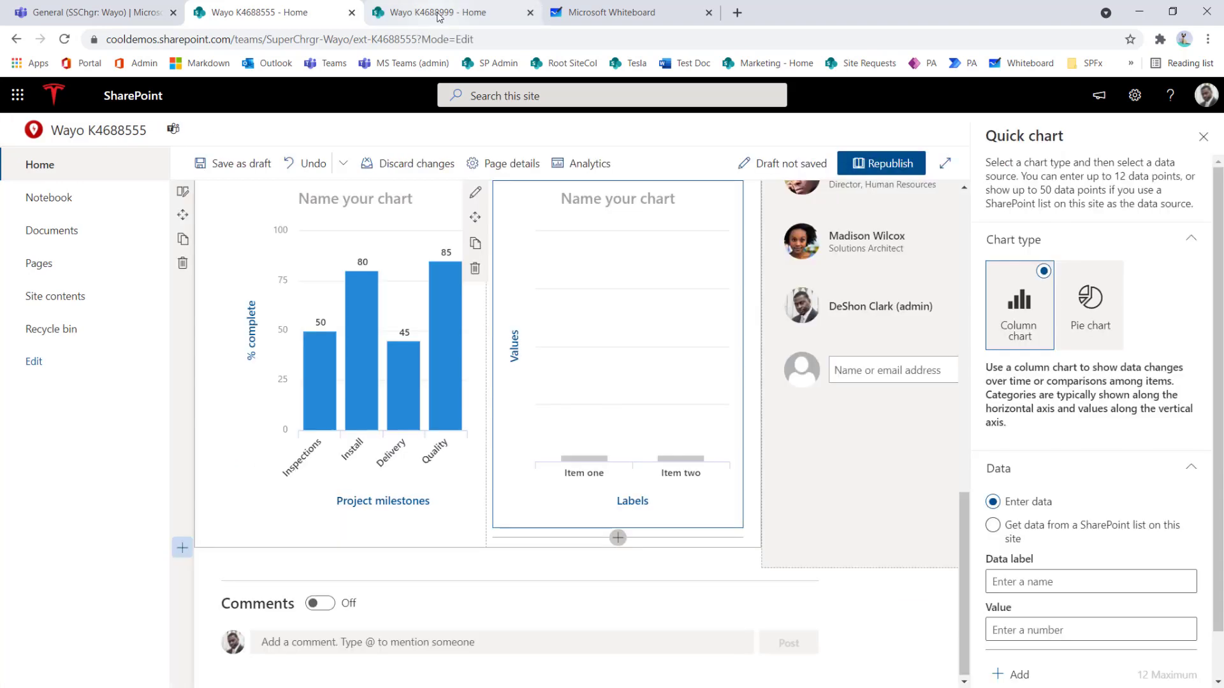
left_click(444, 22)
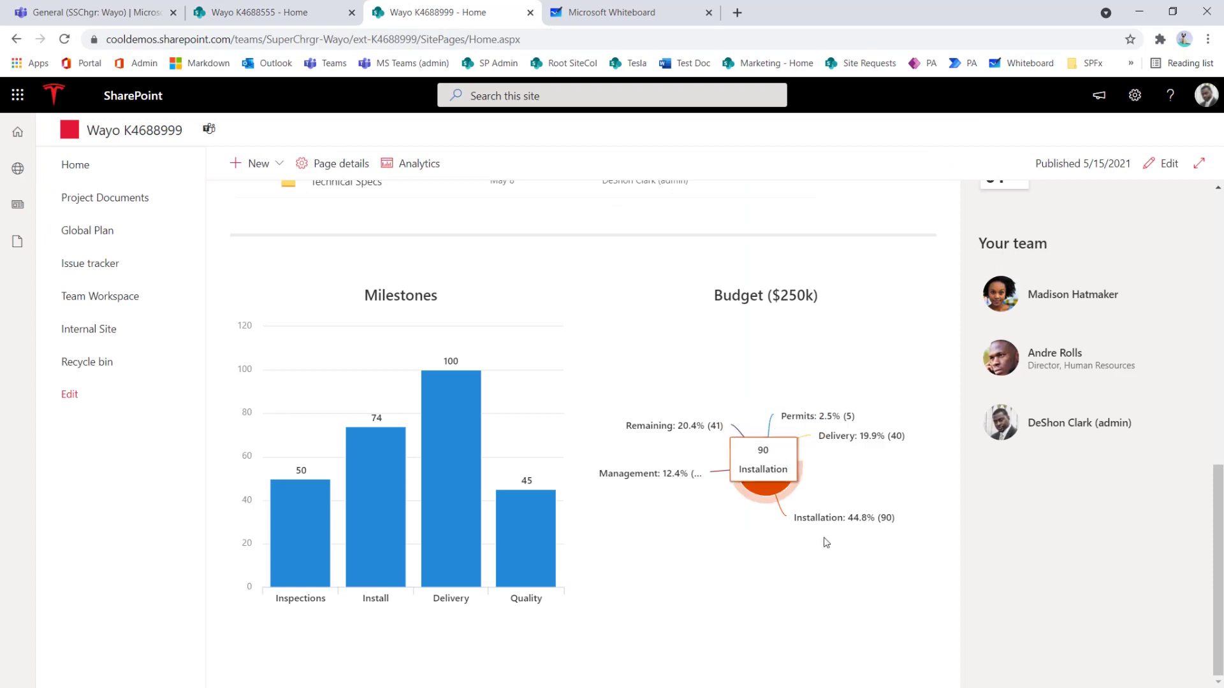
left_click(297, 19)
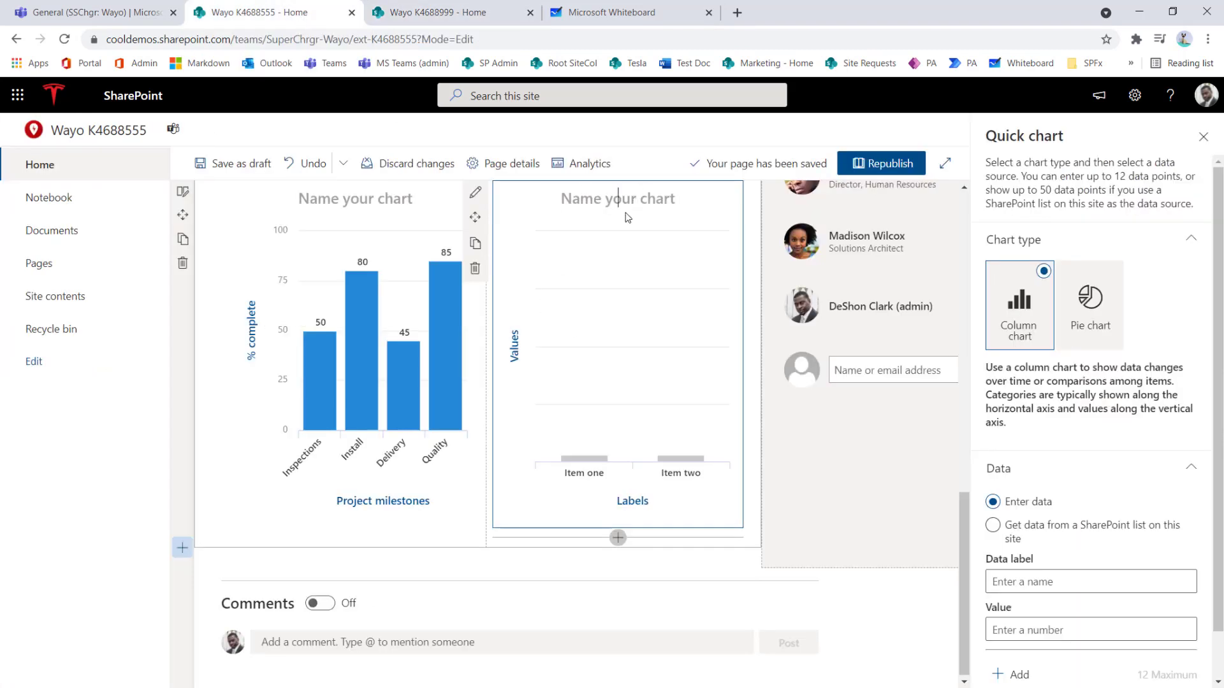
type("Budeget")
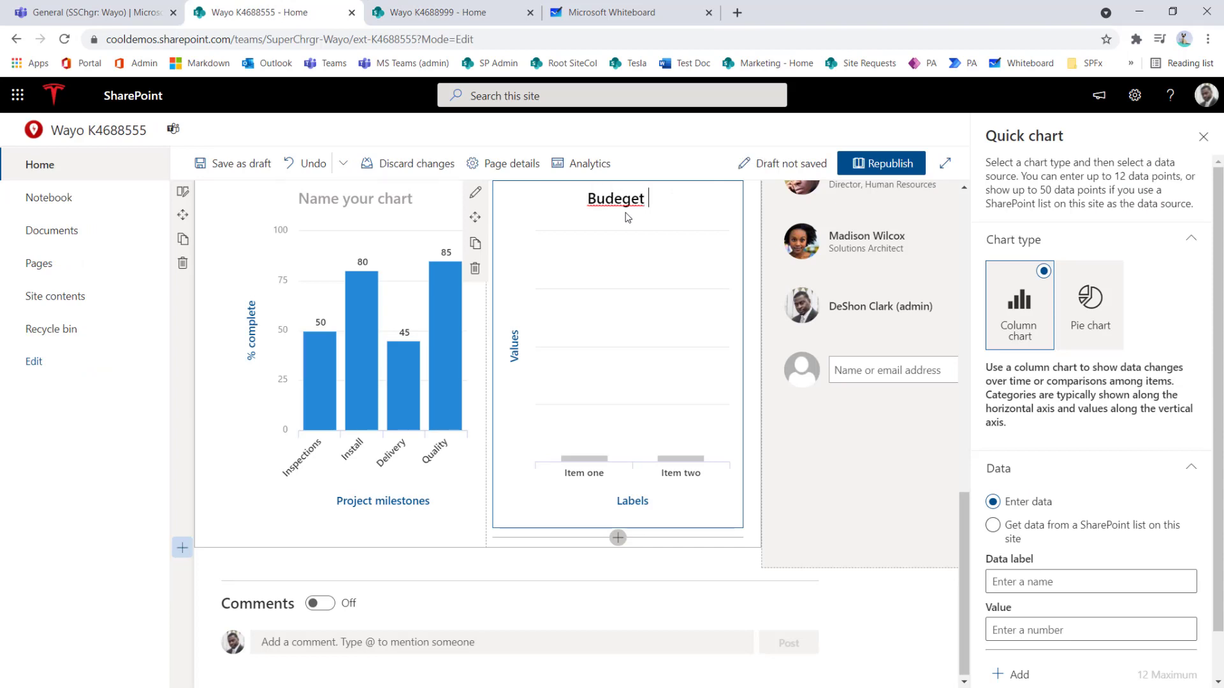
left_click(356, 202)
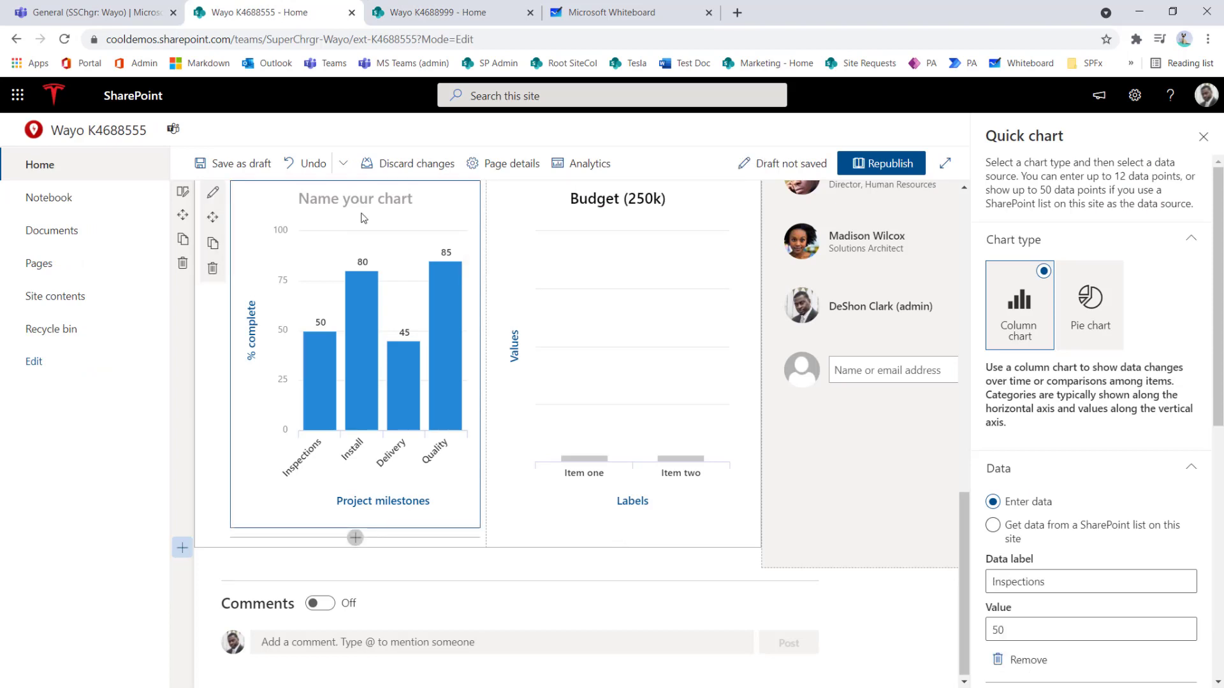
- Make the Budget chart a pie chart with the data labels Remaining, Permits, Delivery, Installation and Management
left_click(588, 383)
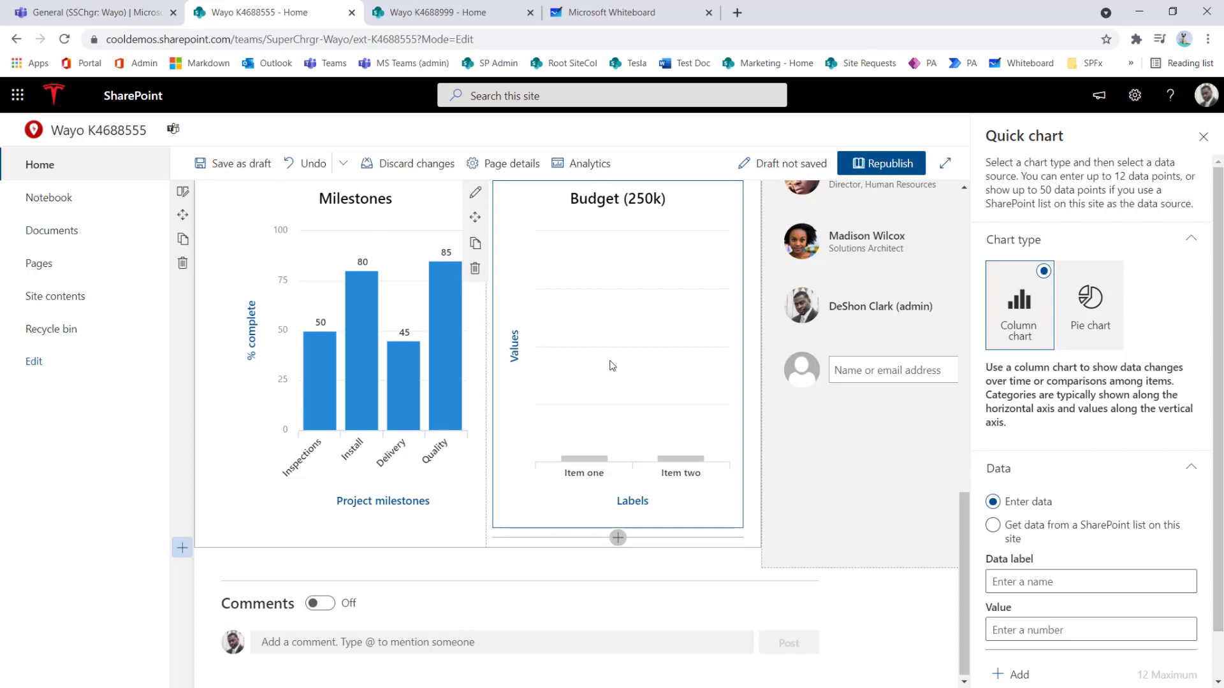
left_click(1094, 300)
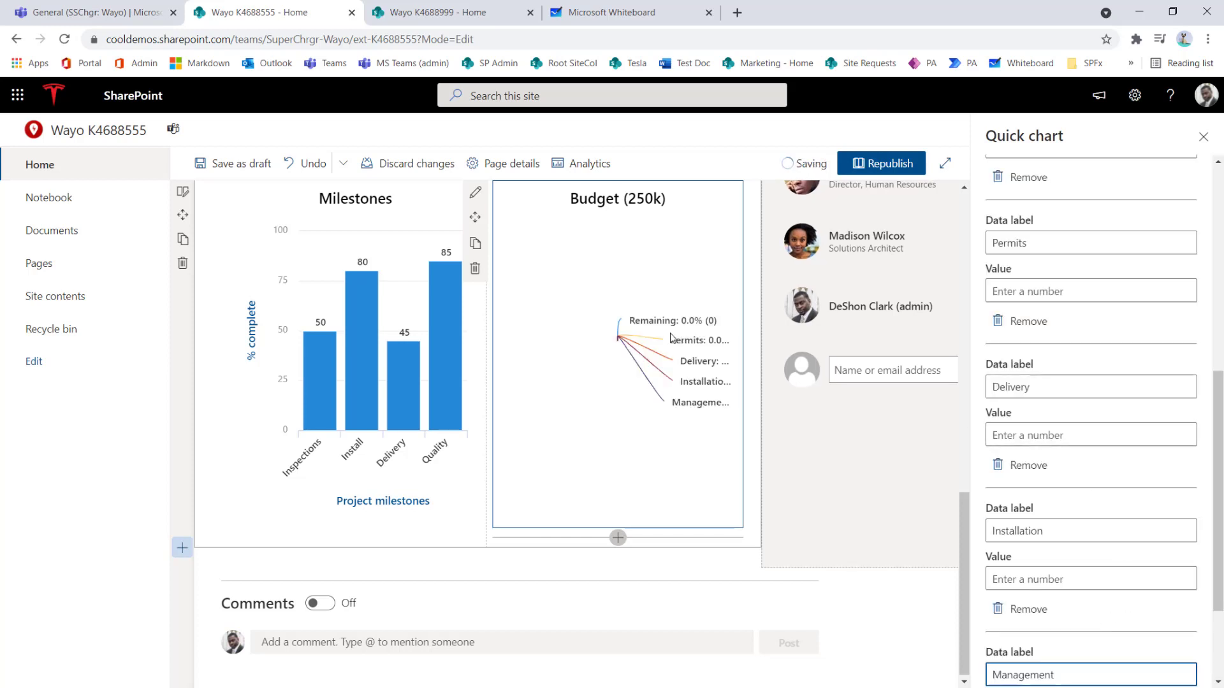
mouse_move(670, 339)
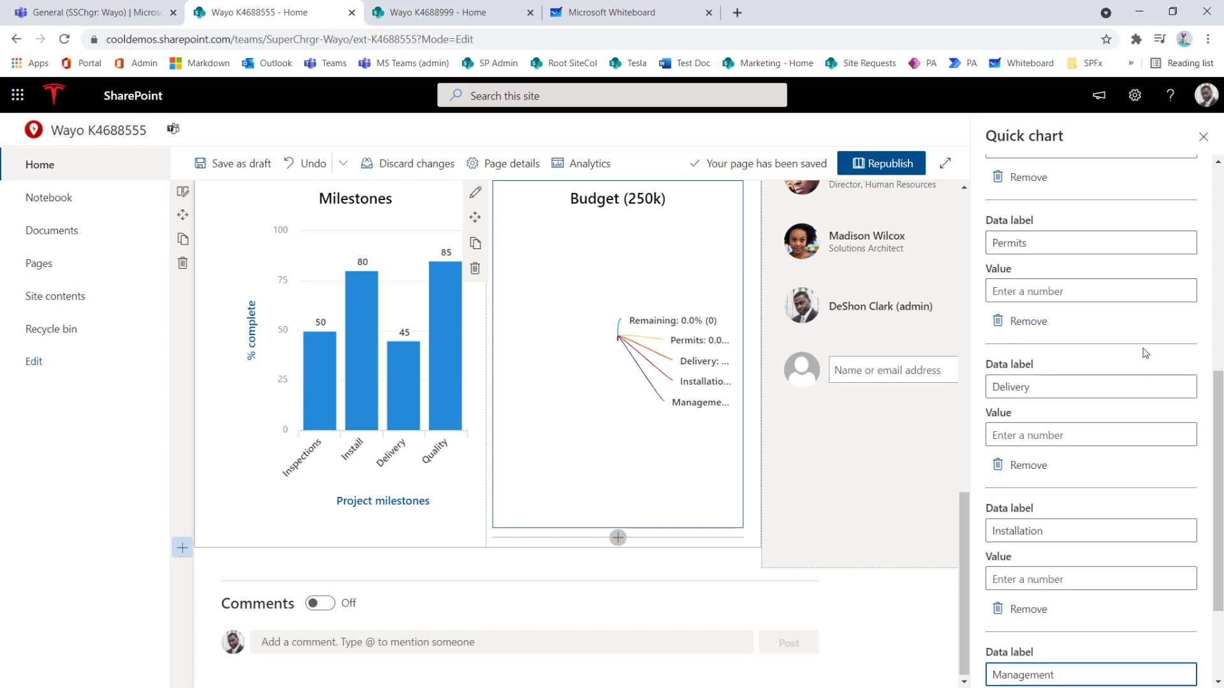
- Set the Budget chart's values to 4500 for Remaining, 2500 for Permits, 15000 for Delivery, 65000 for Installation and 45000 for Management
scroll(1145, 353, "up", 2)
scroll(1141, 351, "up", 3)
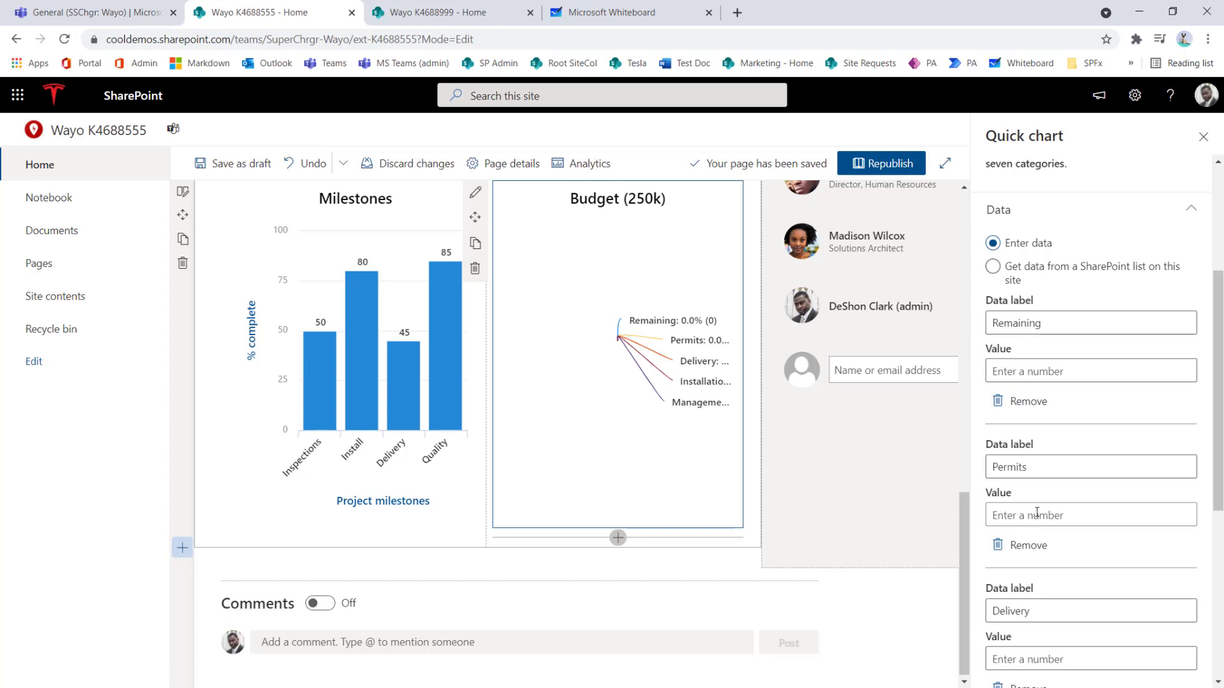
left_click(1032, 373)
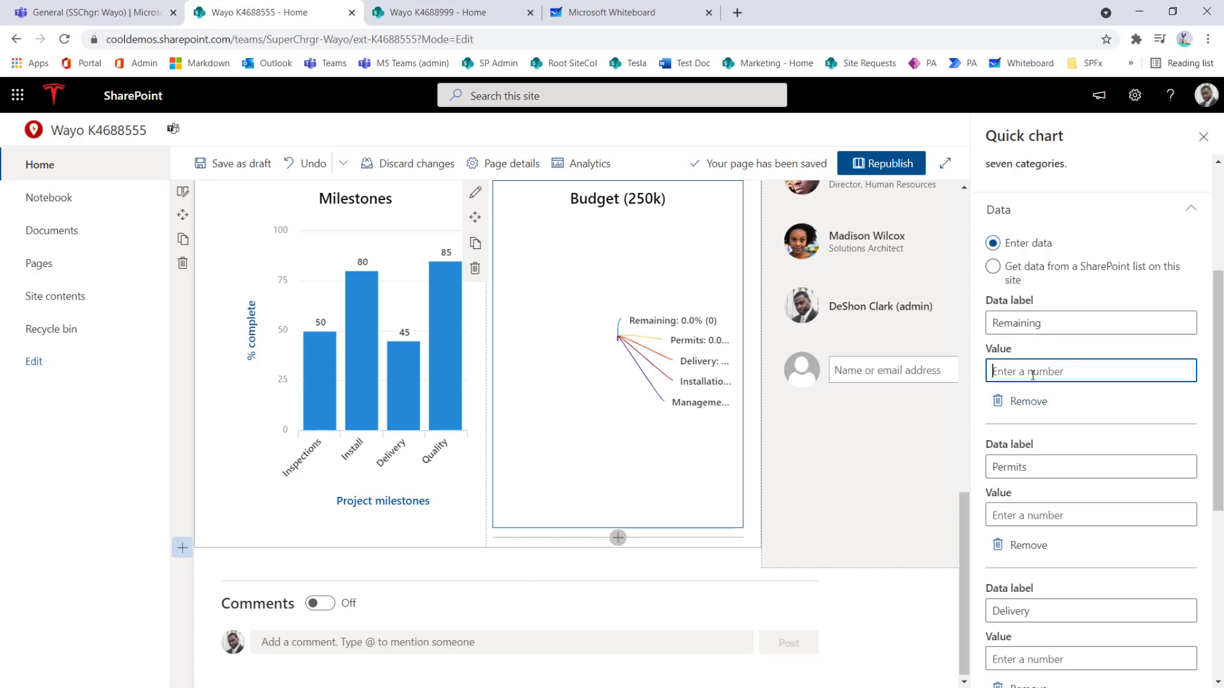
type("45")
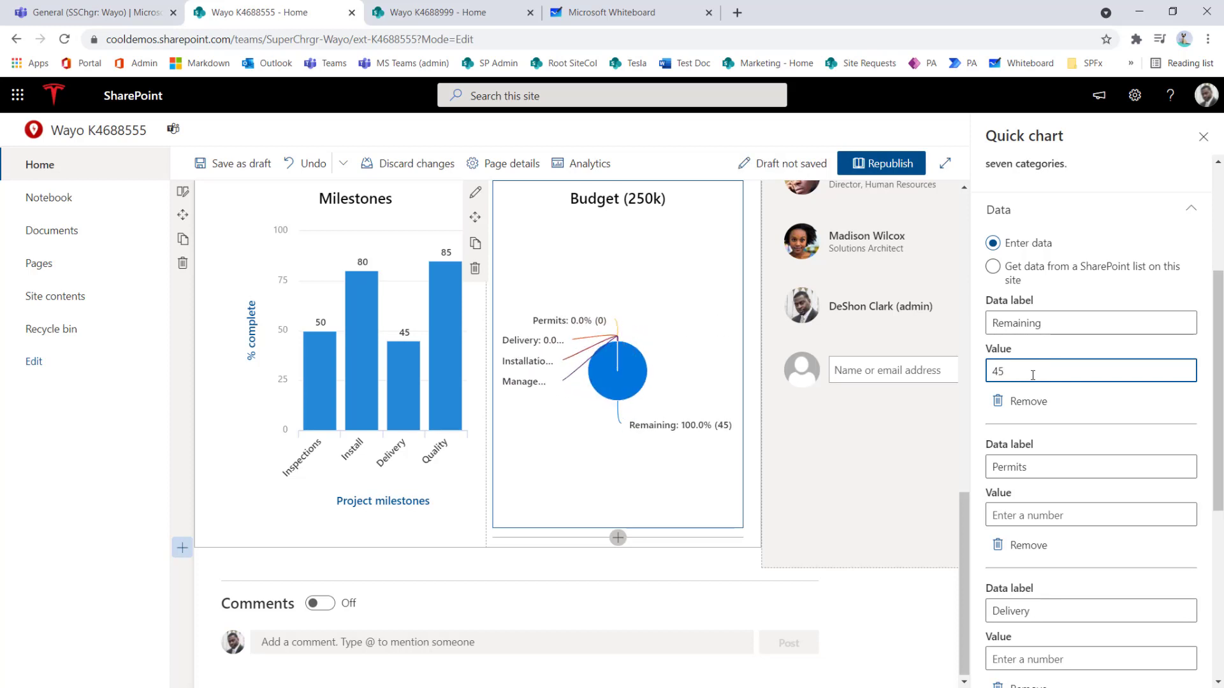
left_click(1027, 515)
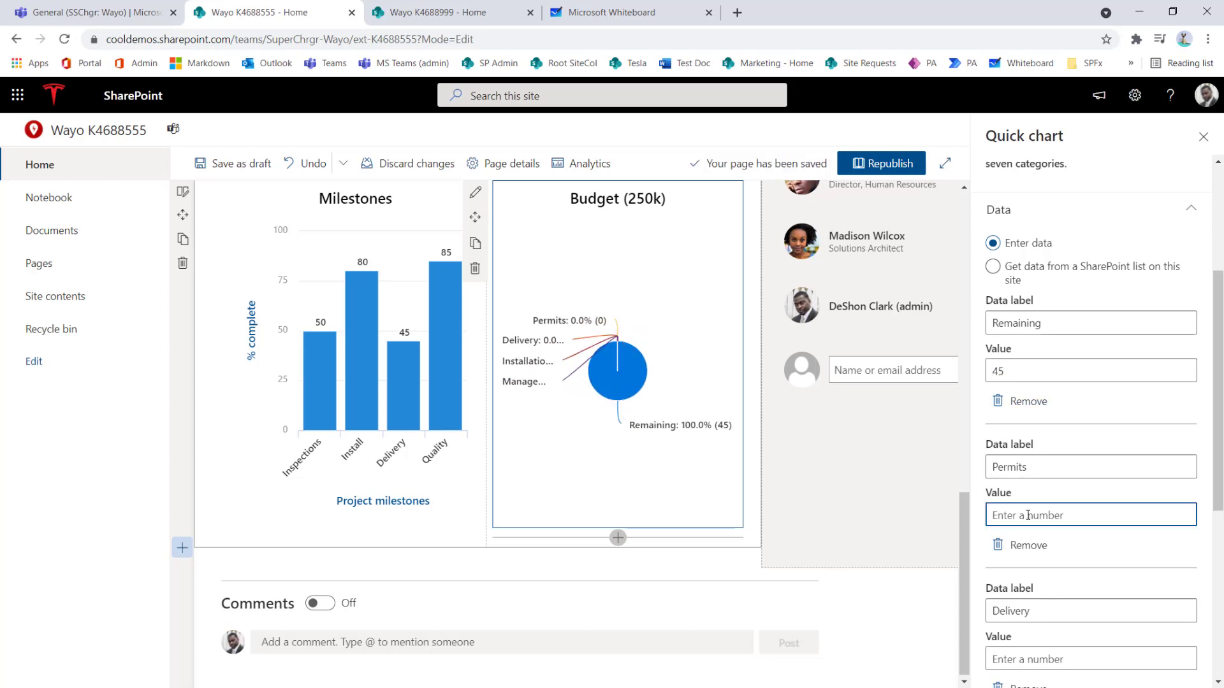
type("10")
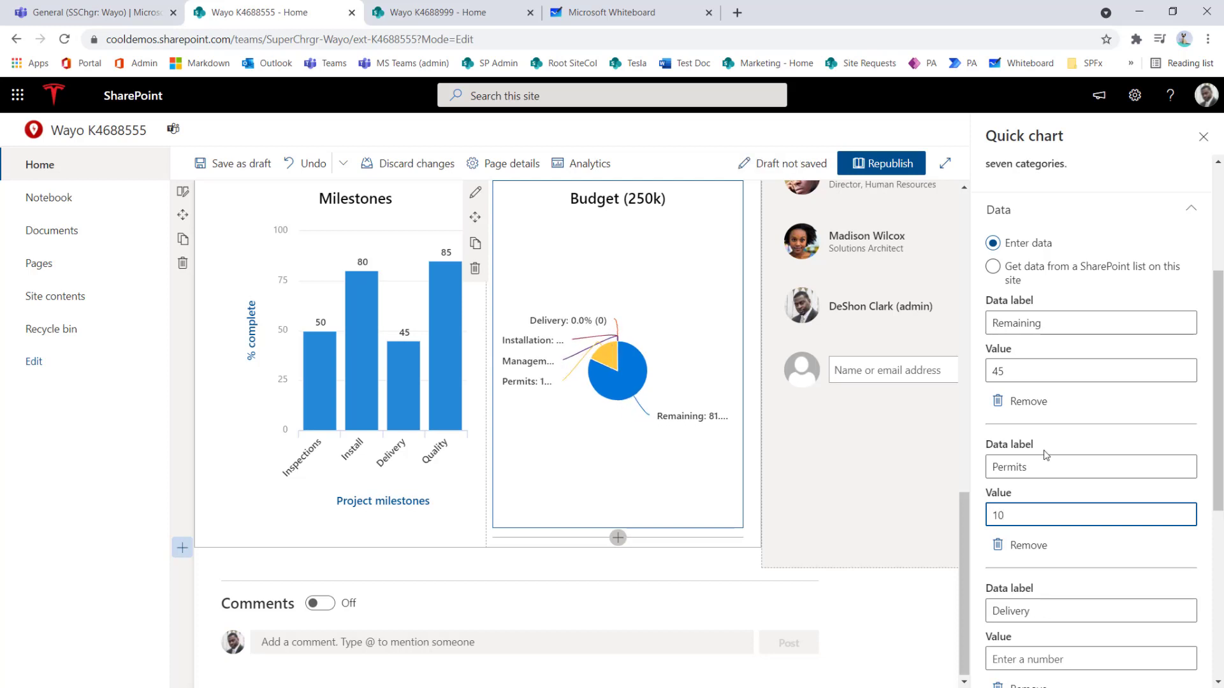
scroll(1040, 563, "down", 1)
left_click(1036, 586)
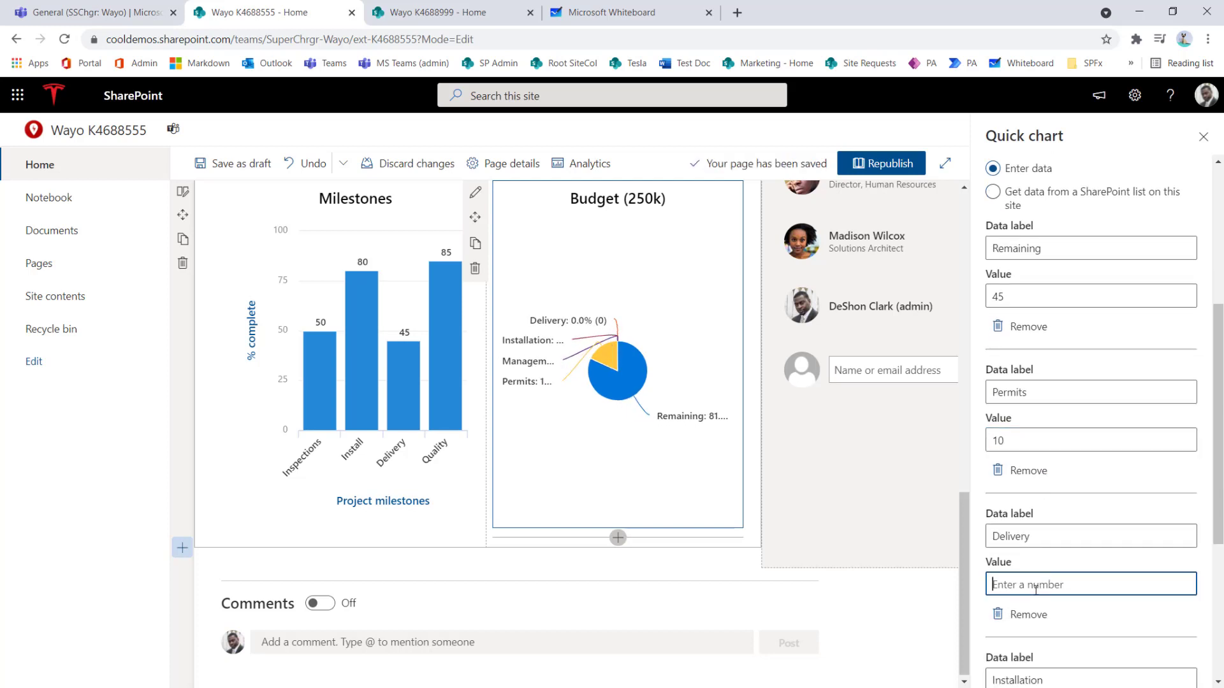
type("15")
scroll(1032, 561, "down", 3)
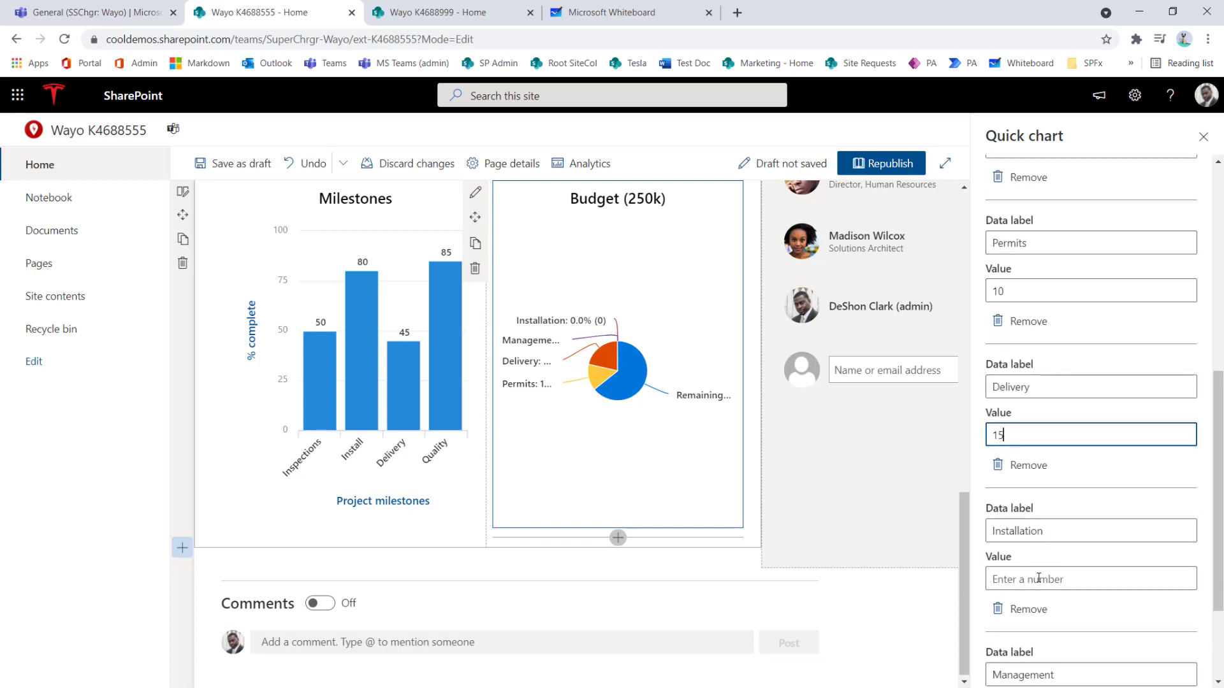
left_click(1024, 504)
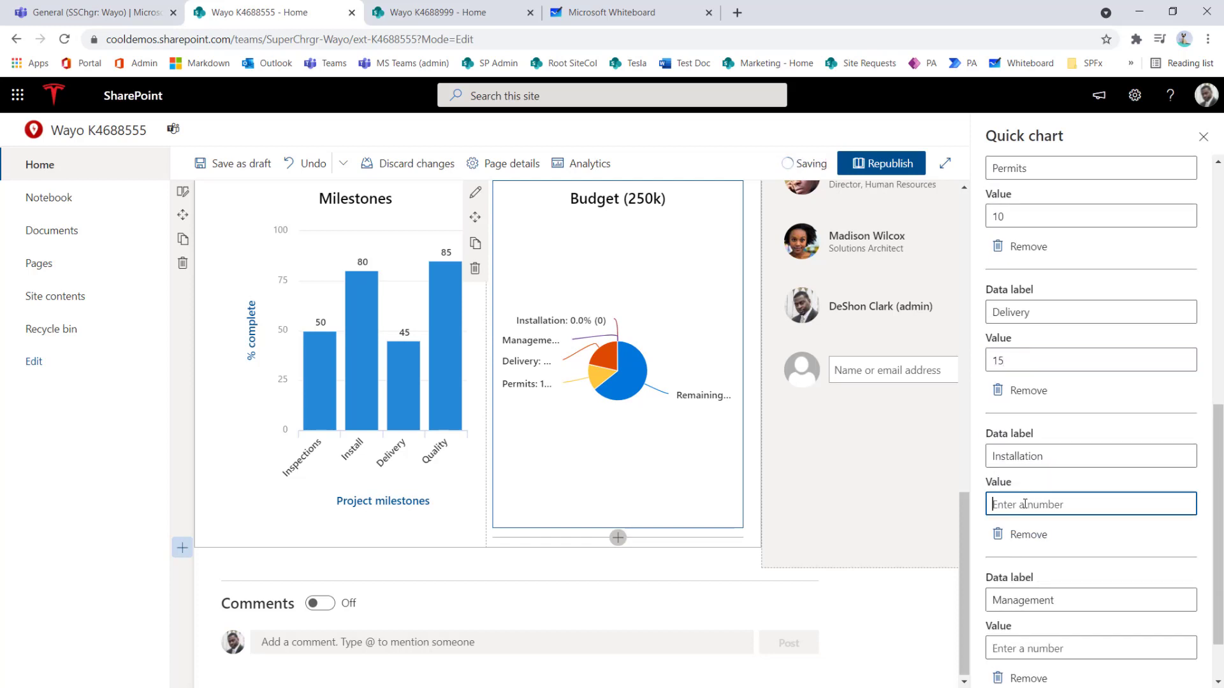
type("65")
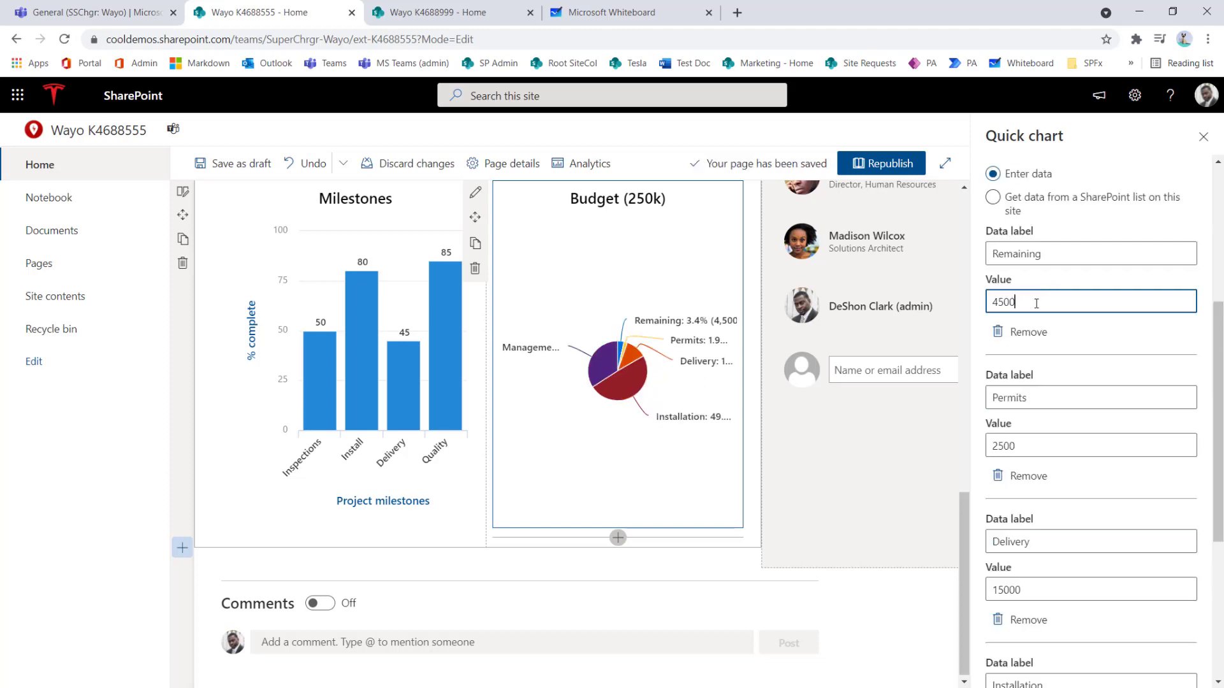
- Review the value entered for each Budget item and compare it with its pie chart slice
double_click(1005, 304)
left_click_drag(1019, 446, 985, 448)
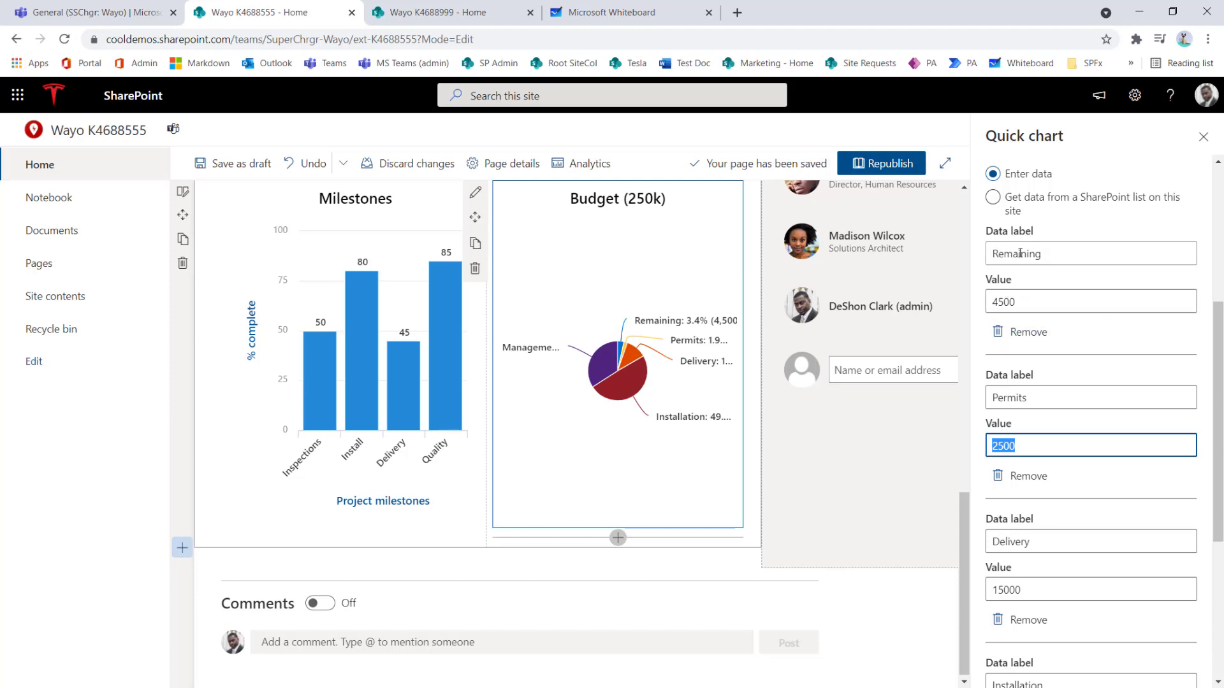
left_click_drag(1018, 304, 988, 304)
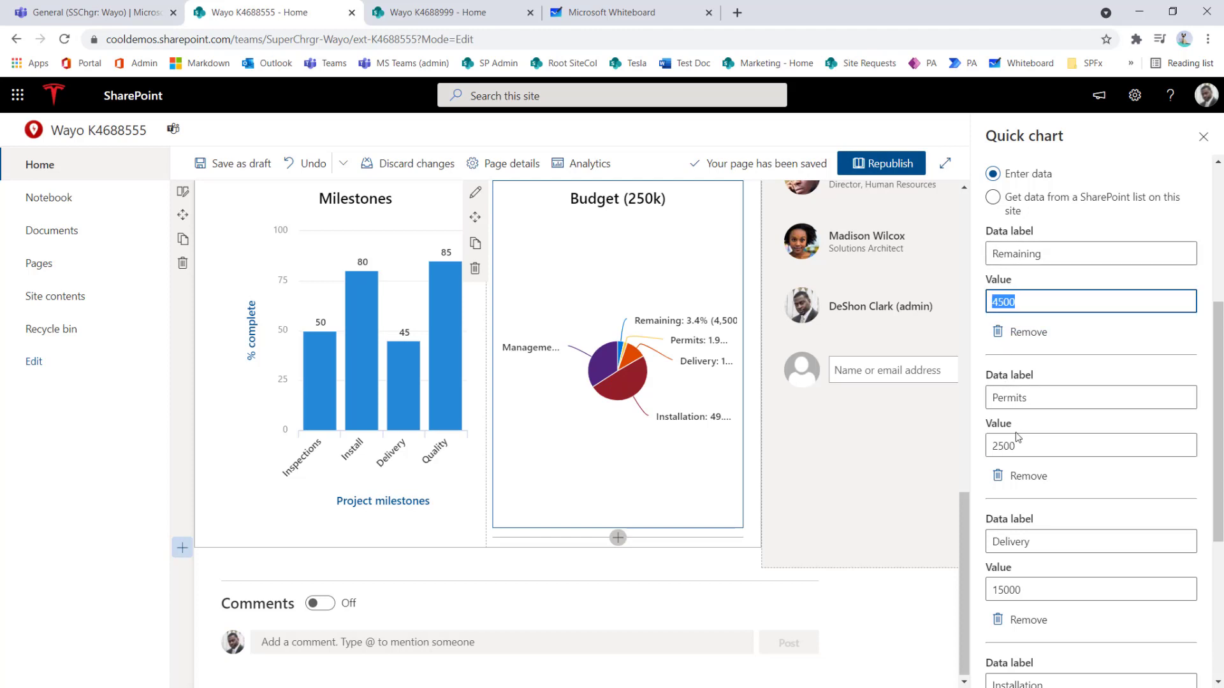
left_click_drag(1033, 445, 989, 440)
scroll(1038, 493, "down", 3)
scroll(1022, 457, "down", 3)
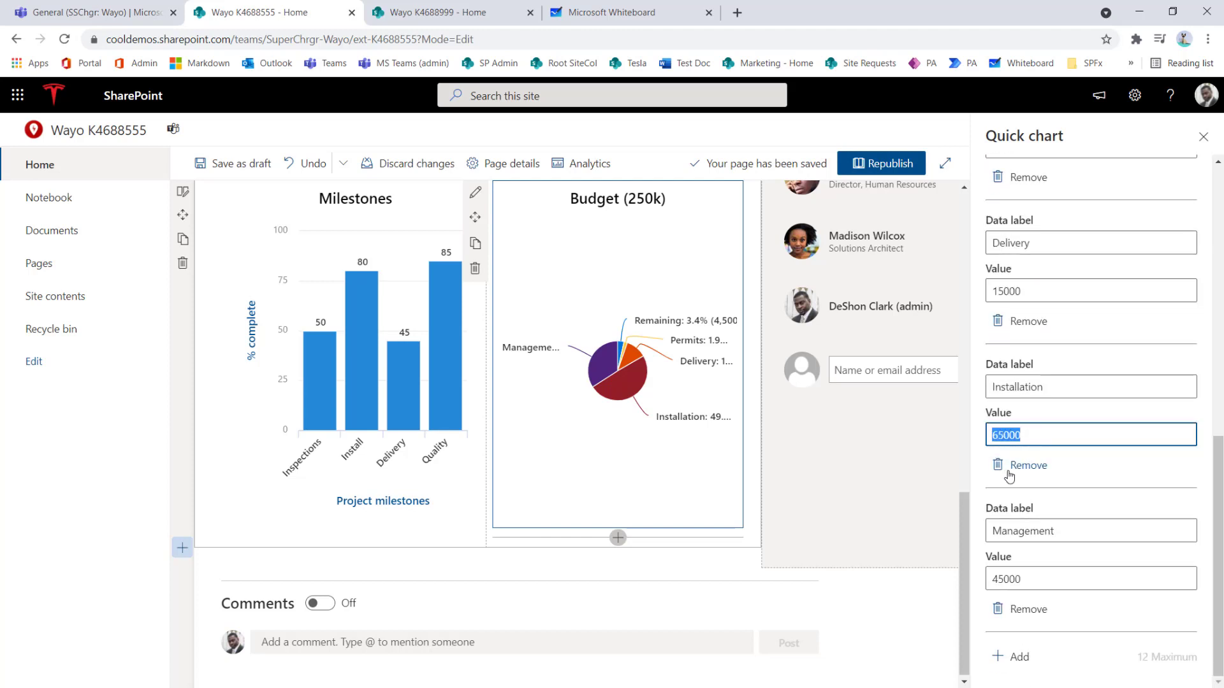
left_click_drag(1036, 580, 988, 581)
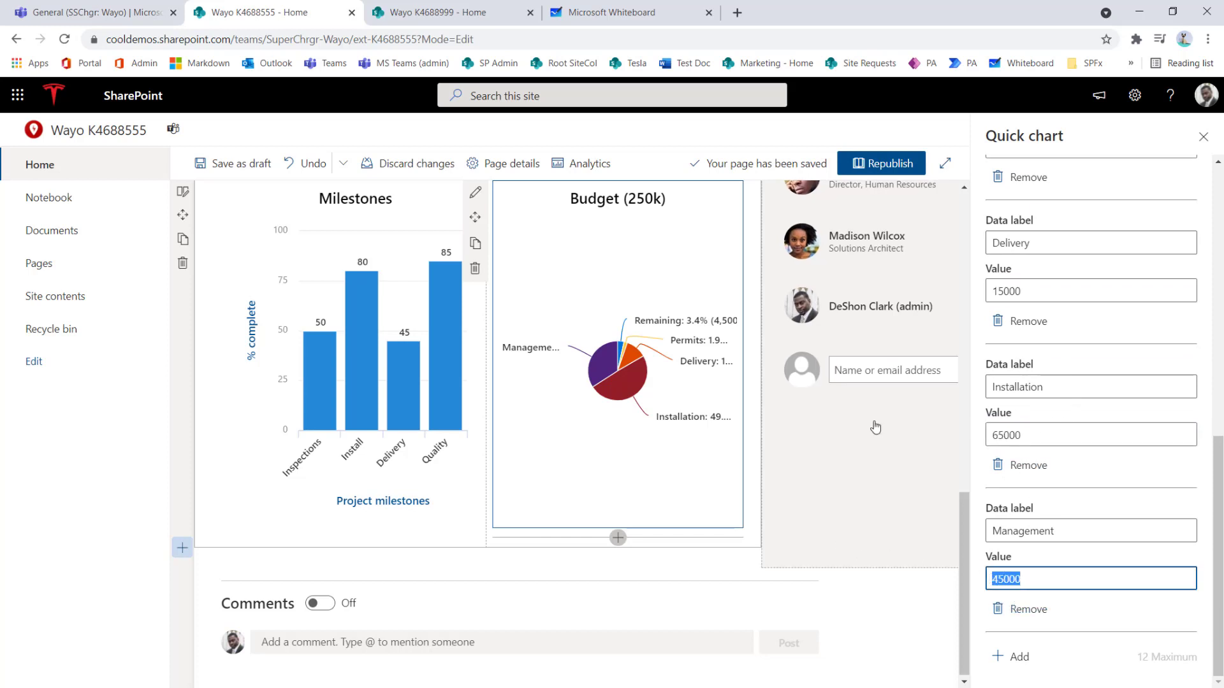
mouse_move(626, 393)
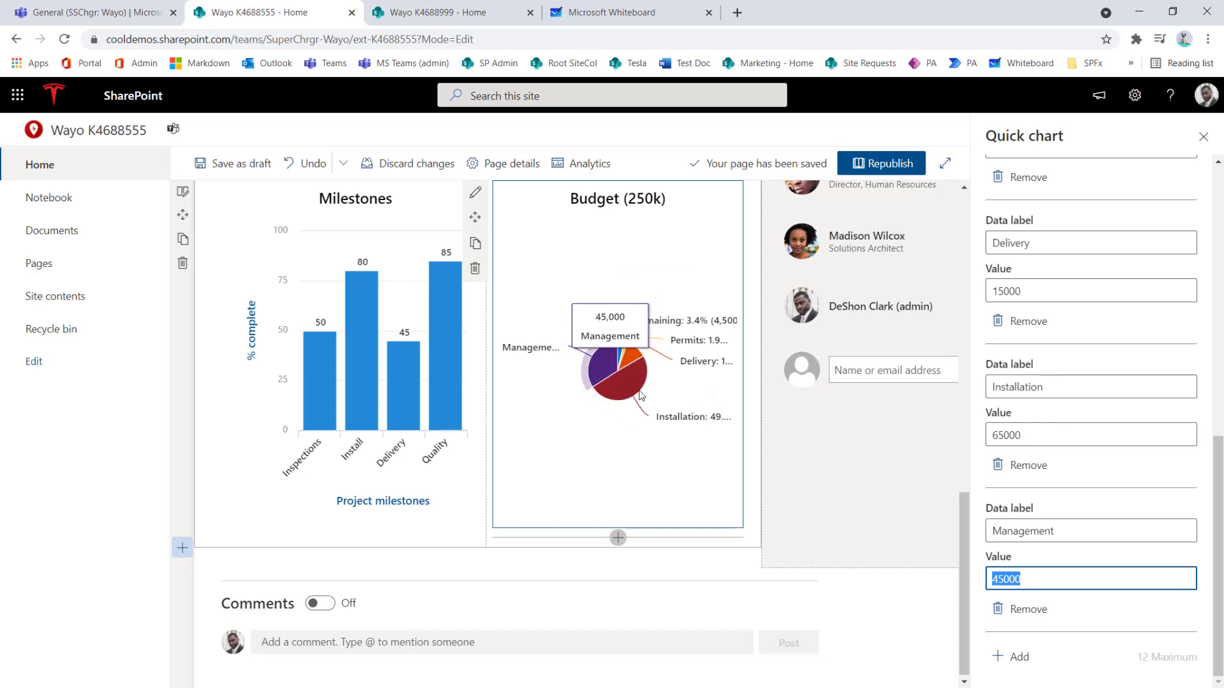
- Republish the home page and check the Milestones and Budget charts on the published page
left_click(1202, 137)
left_click(1171, 171)
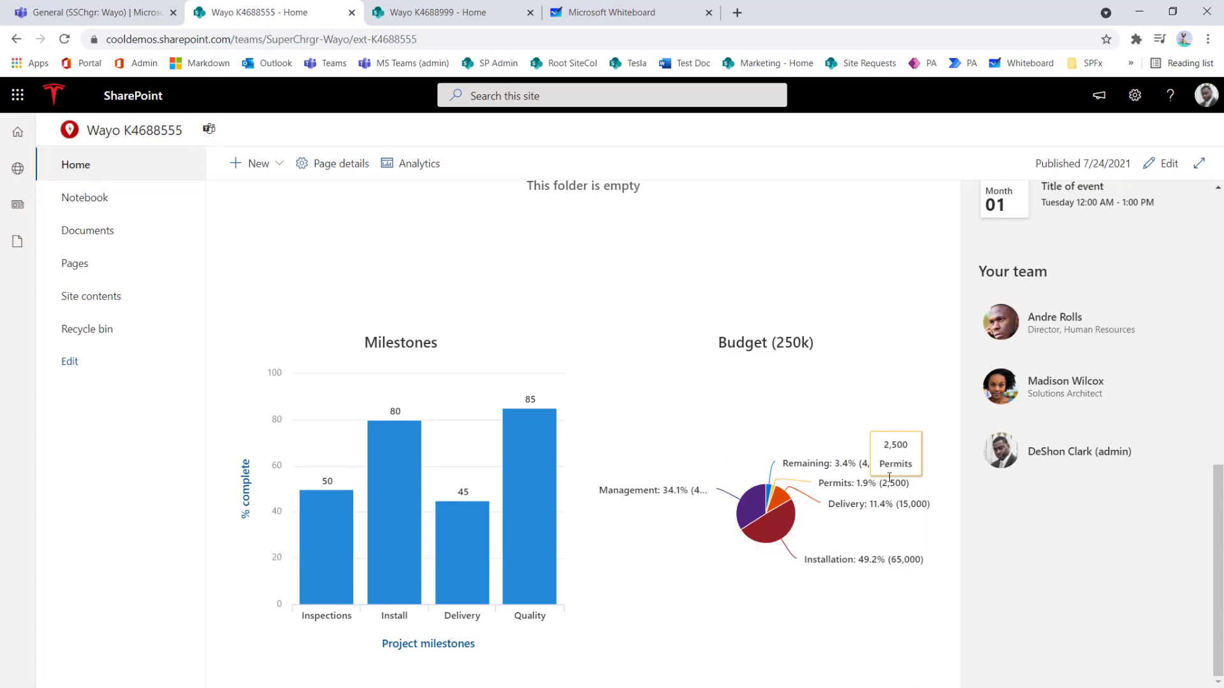
mouse_move(903, 560)
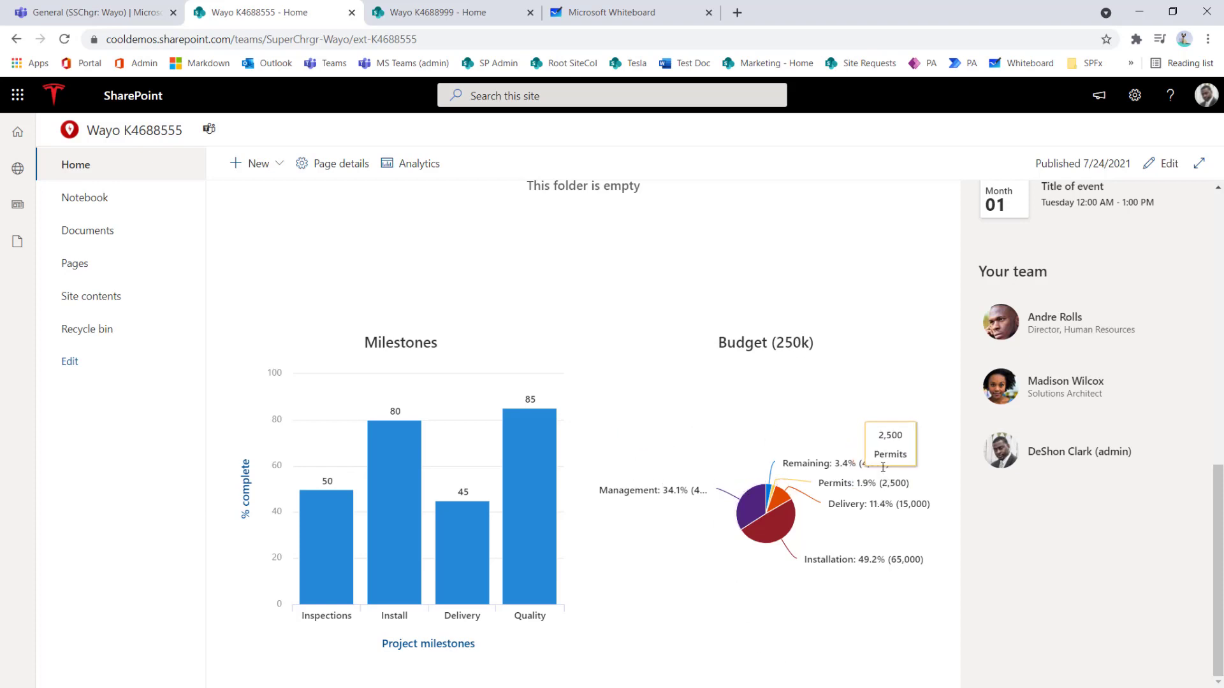
mouse_move(849, 463)
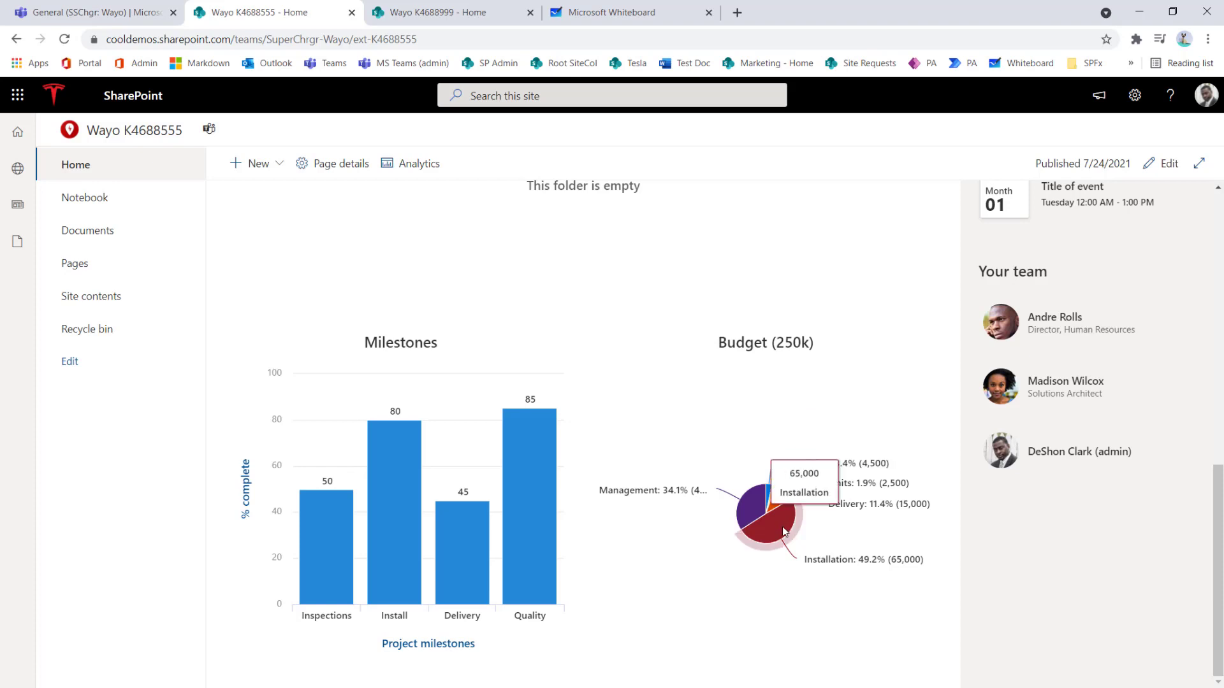
mouse_move(759, 496)
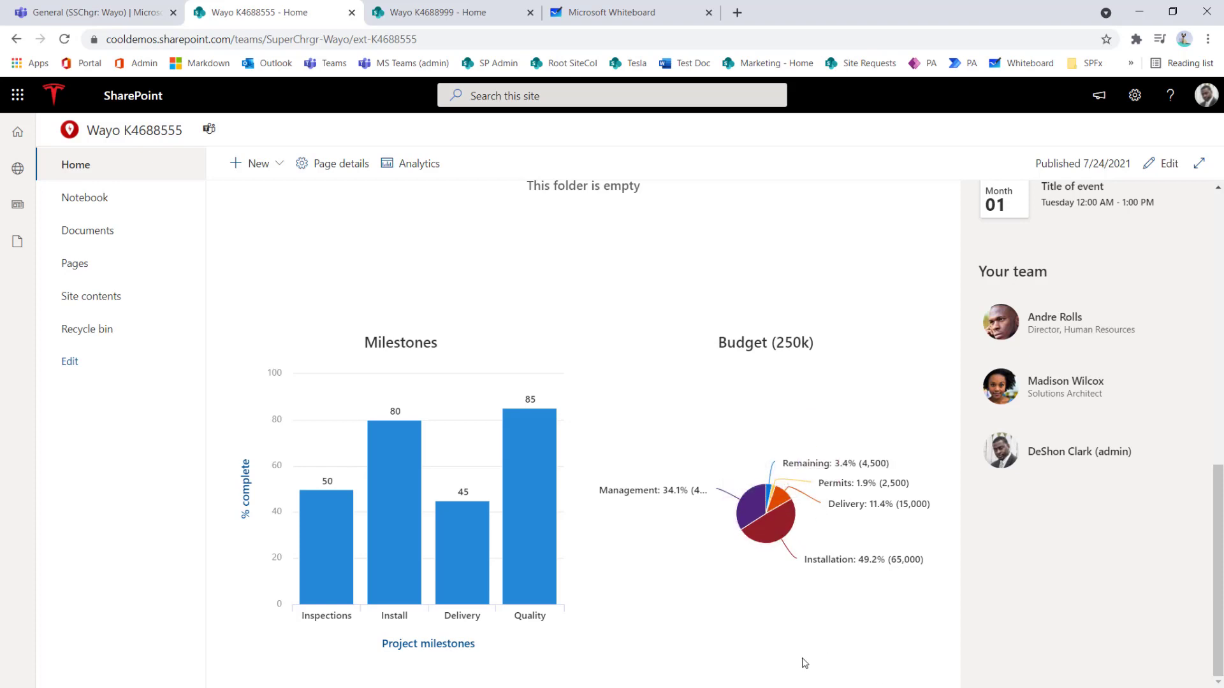
scroll(726, 555, "up", 5)
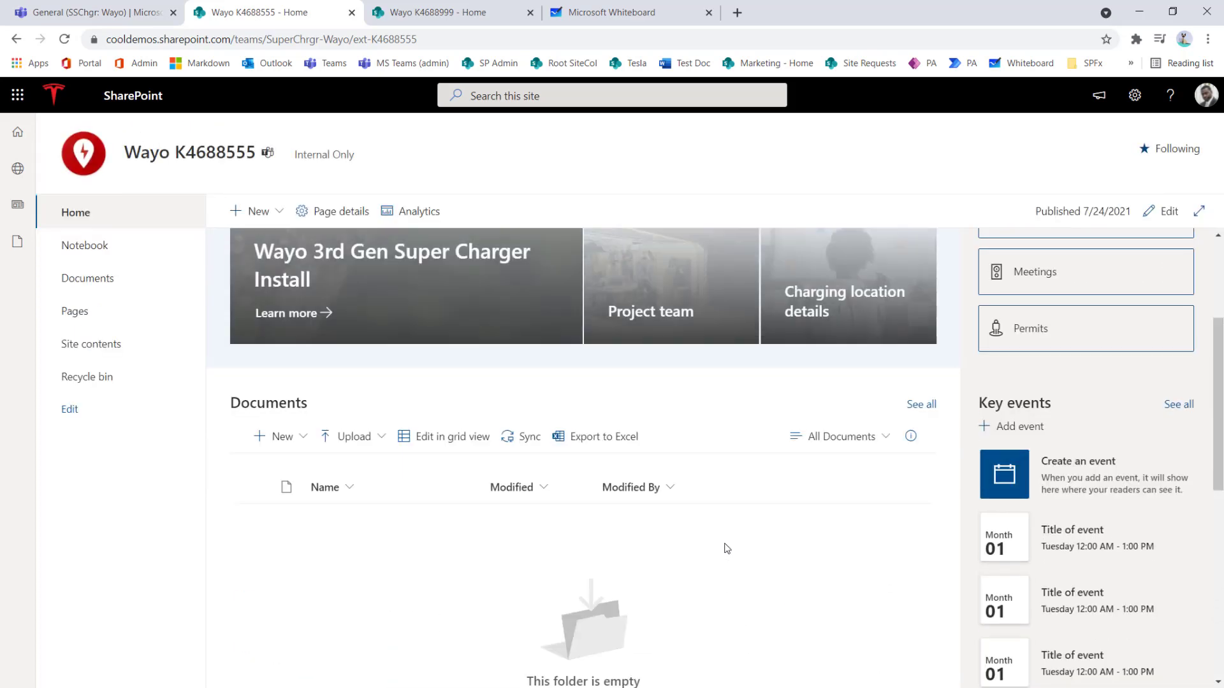
scroll(726, 548, "down", 2)
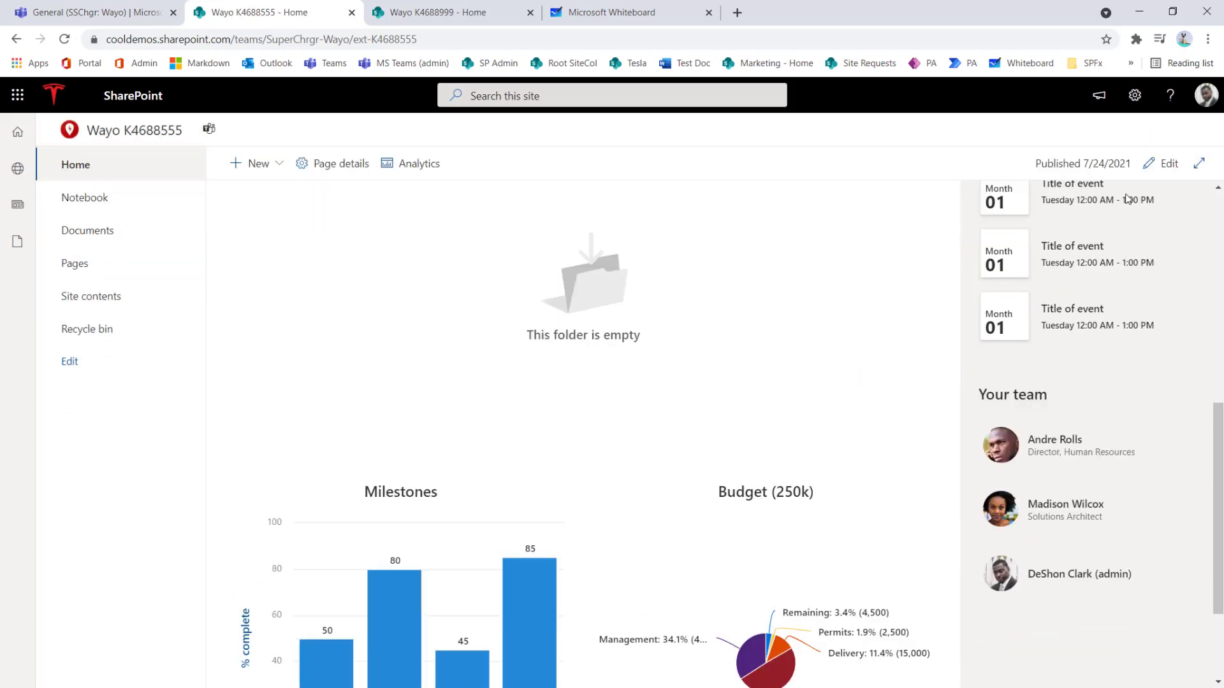
- Reopen the home page for editing and switch the Budget chart's data source to a SharePoint list on this site
left_click(1167, 165)
scroll(855, 369, "down", 10)
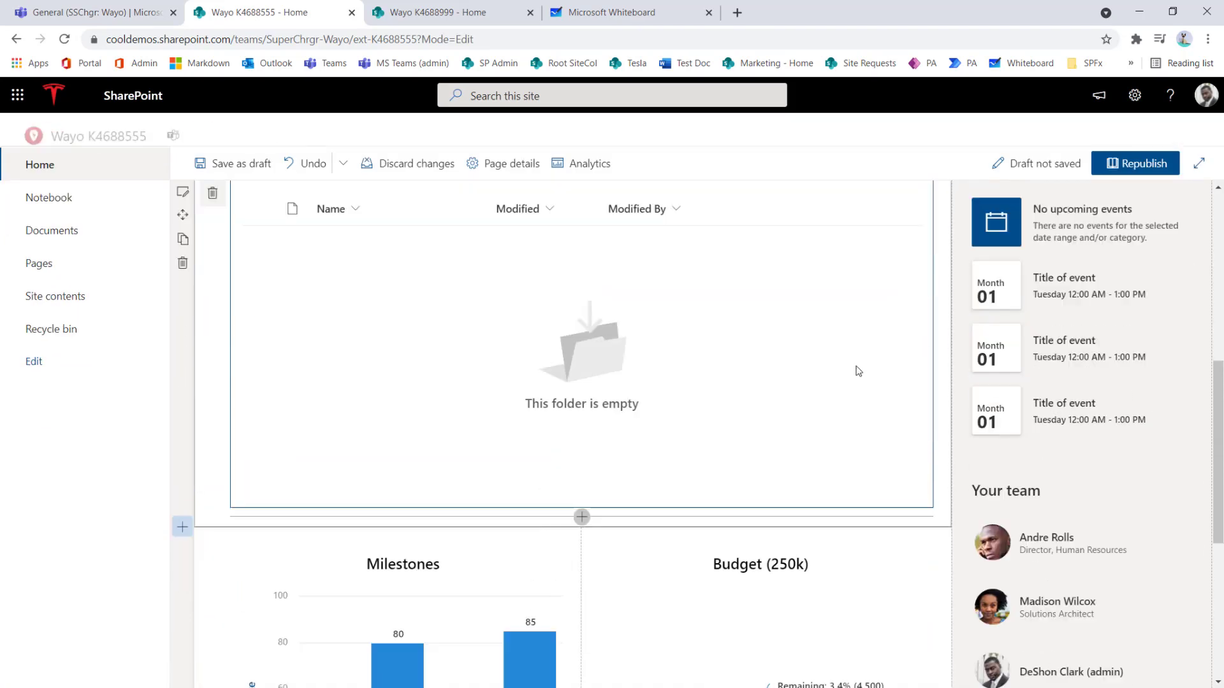
left_click(570, 326)
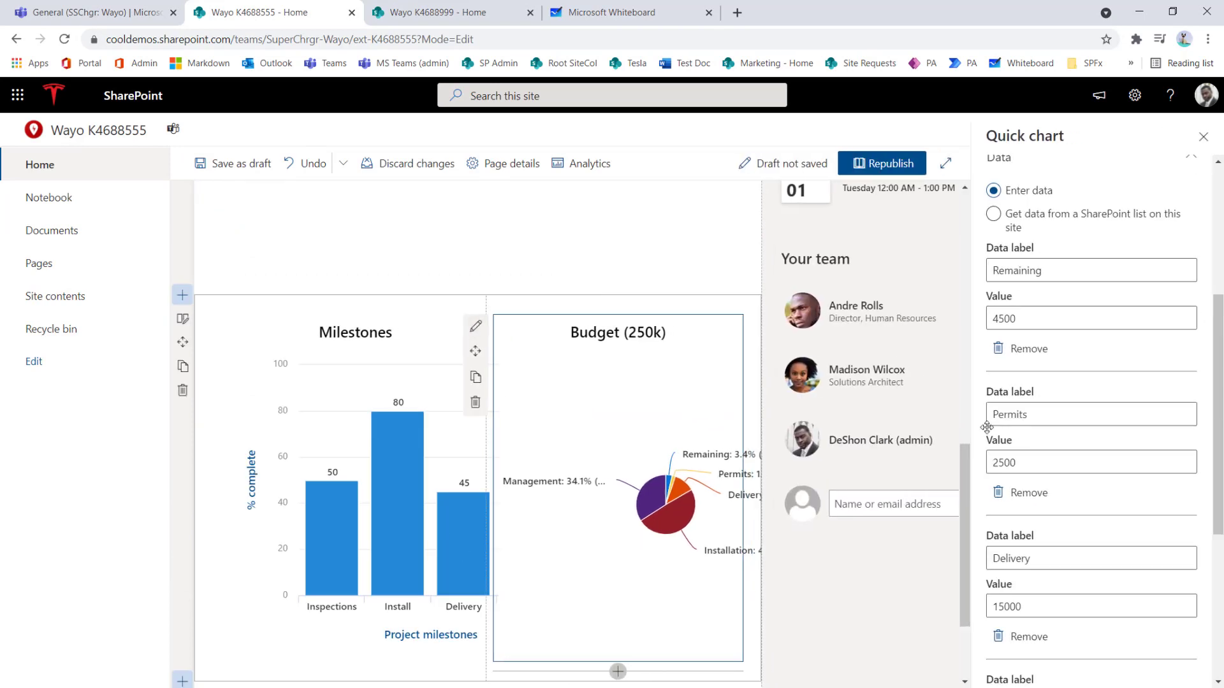
scroll(1128, 305, "up", 5)
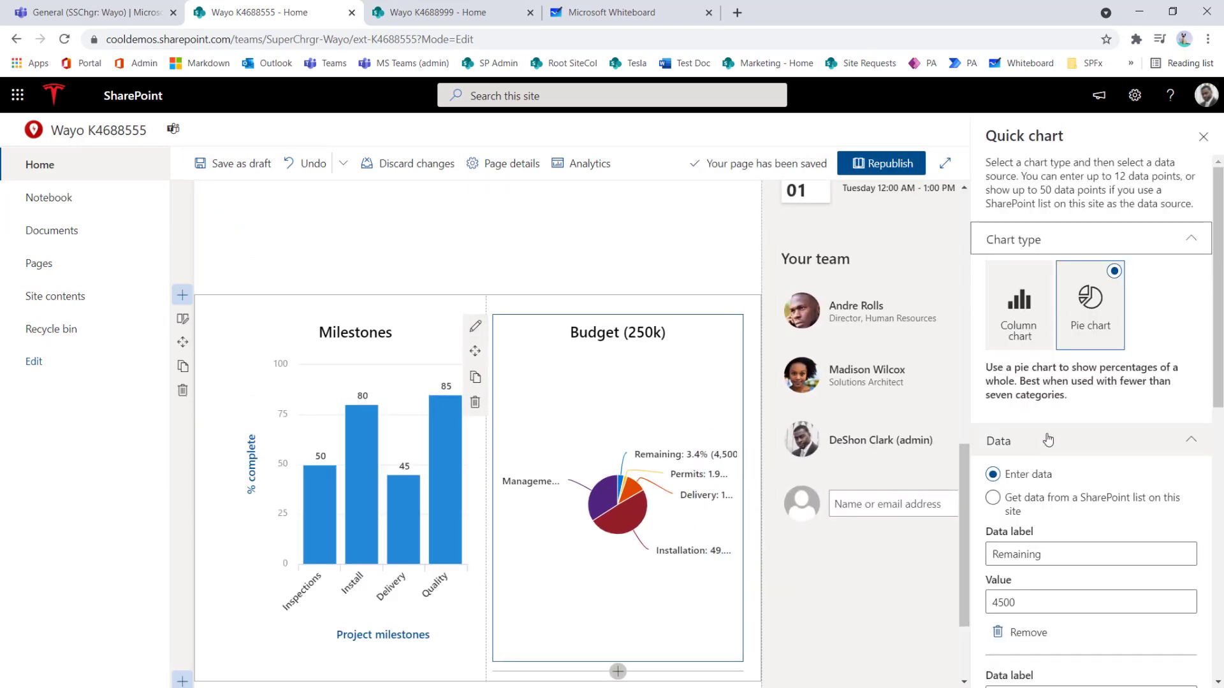
scroll(1058, 427, "down", 2)
left_click(1077, 426)
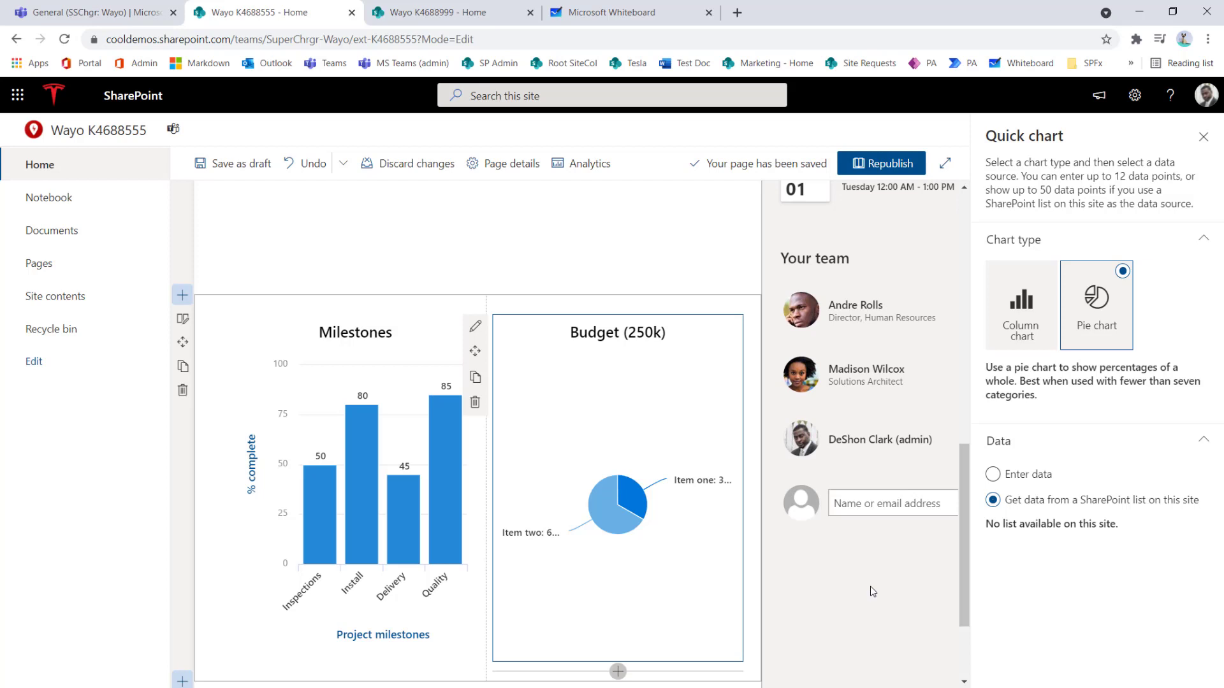
- Switch the Budget chart's data source back to manually entered data and close the chart settings
left_click(1017, 476)
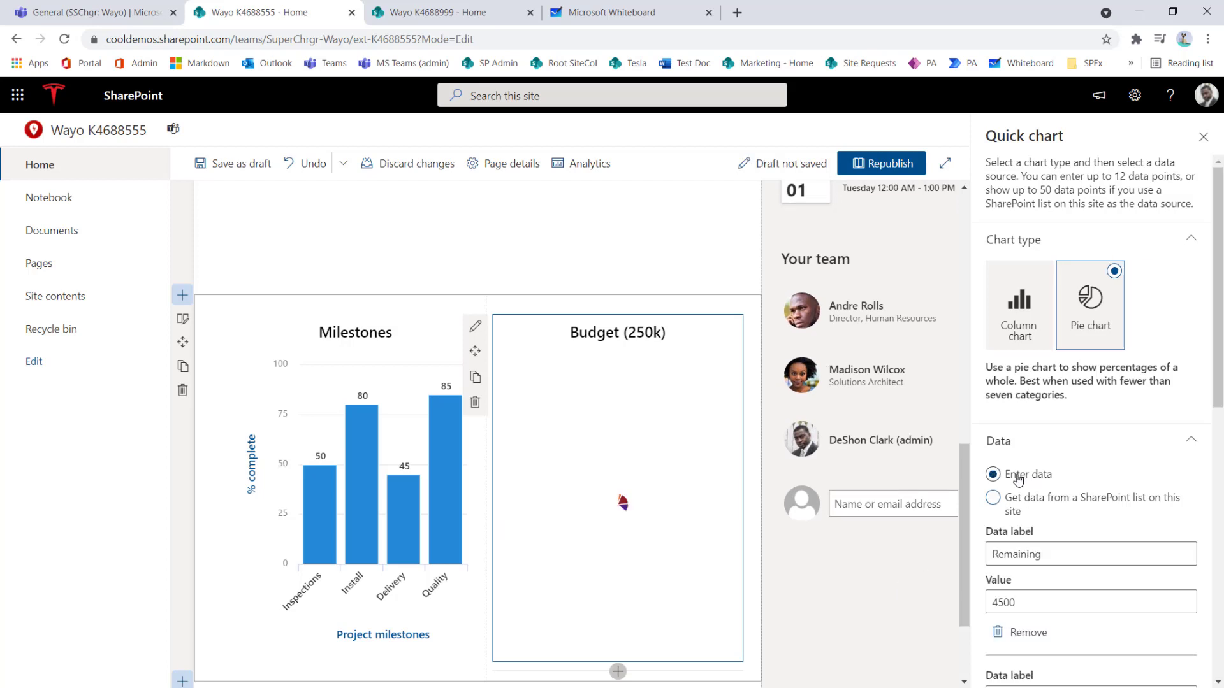
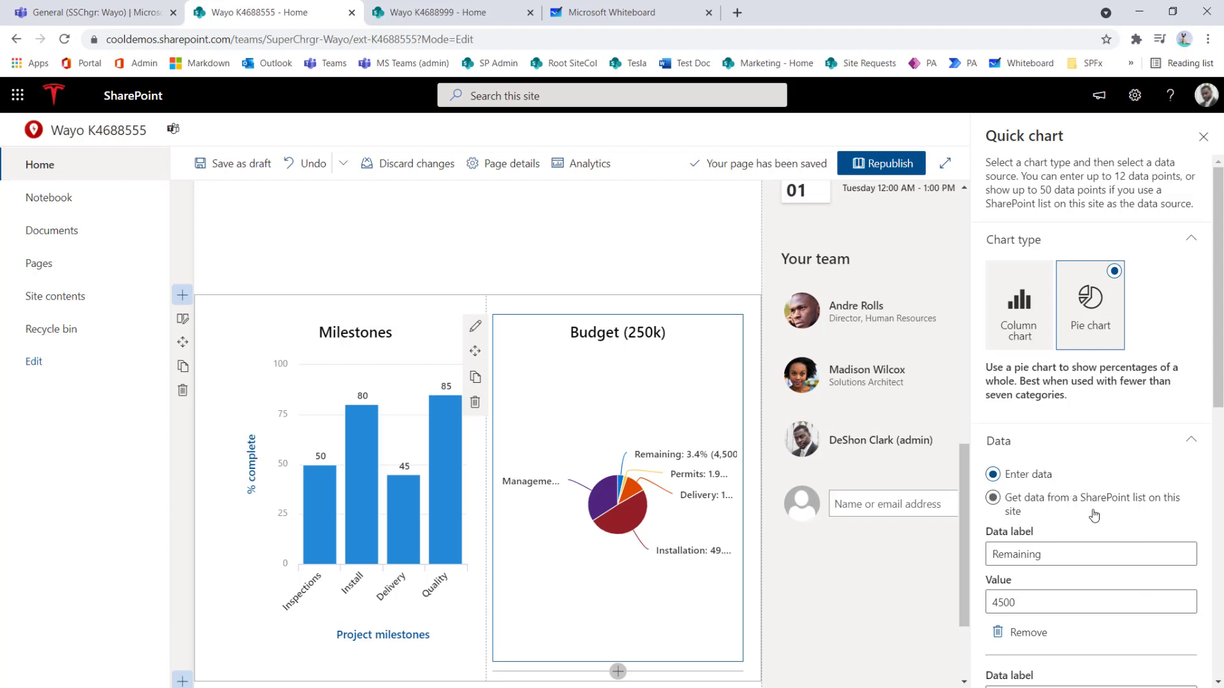
left_click(1203, 137)
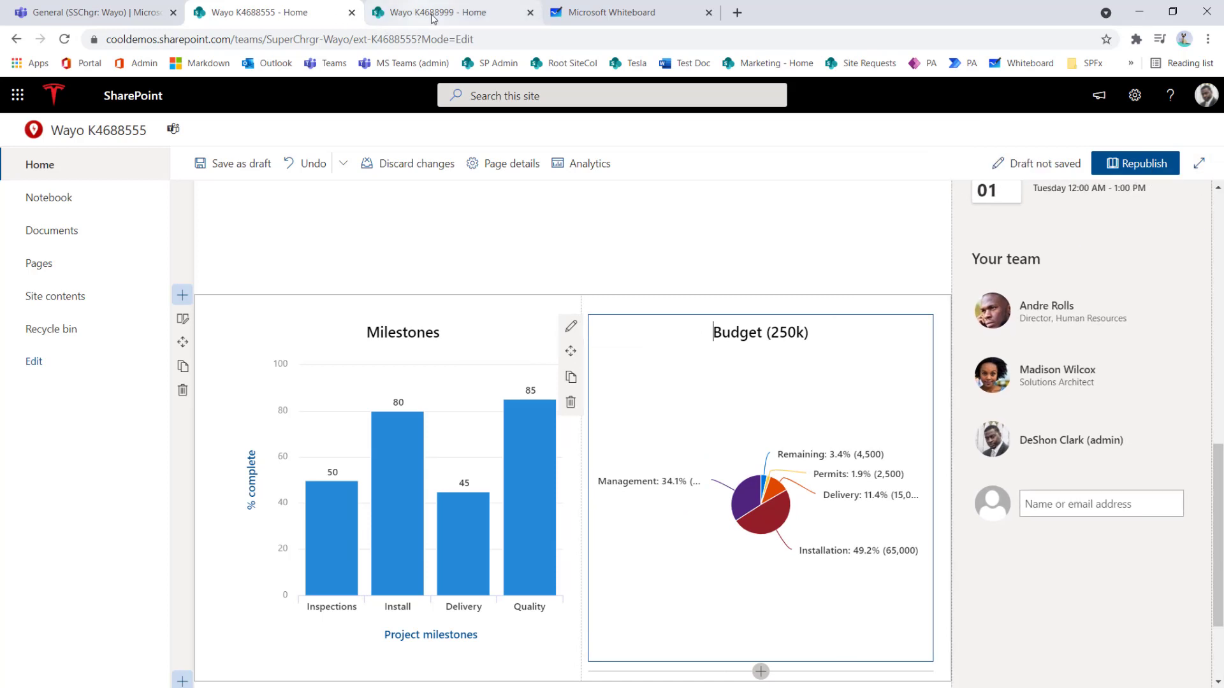
- Add a divider between the Documents library and the charts, using the Wayo K4688999 home page as reference
left_click(382, 14)
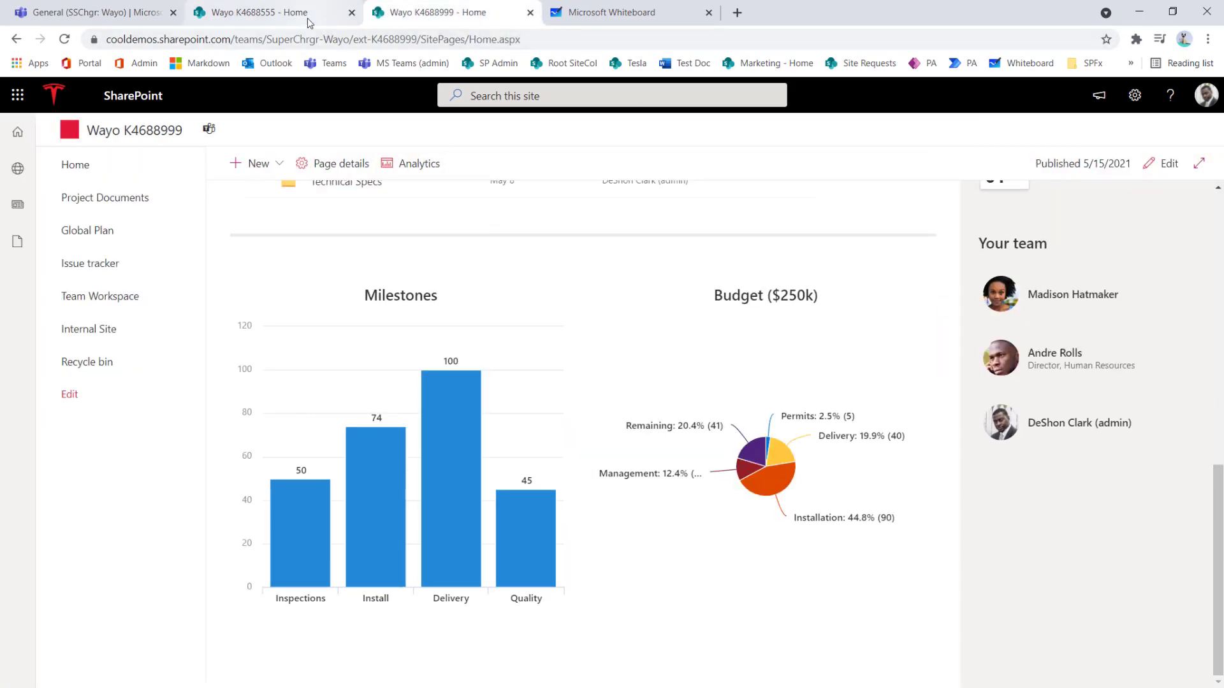
scroll(535, 287, "up", 5)
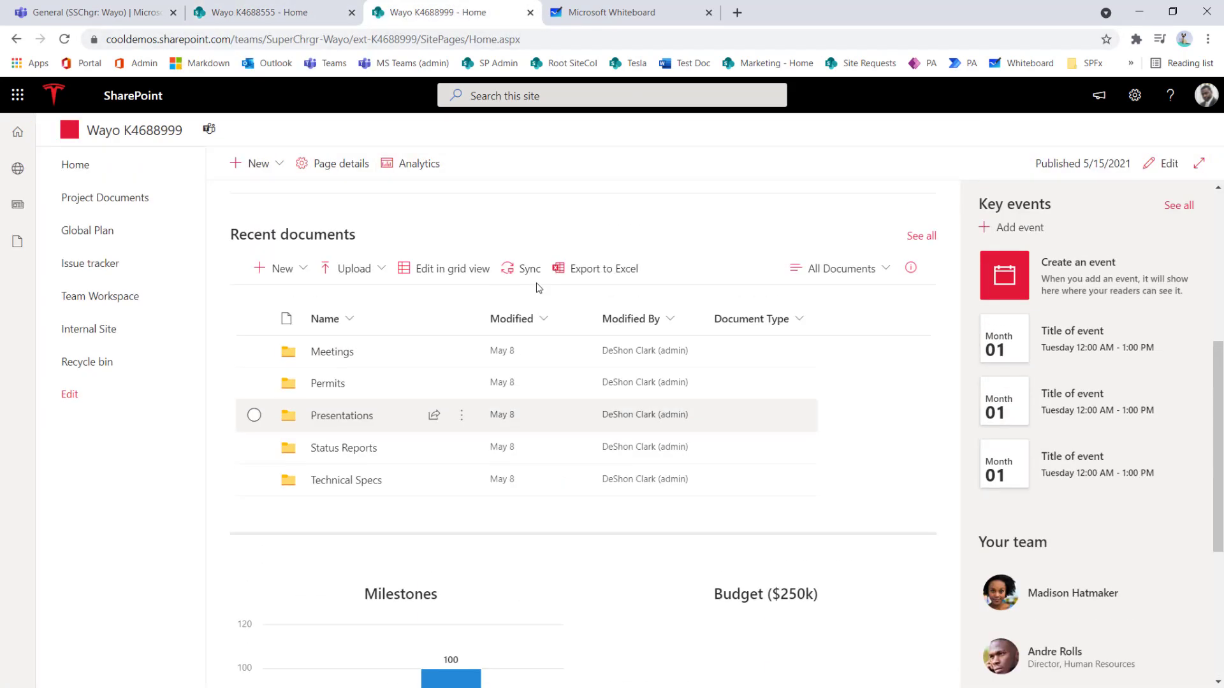
scroll(537, 292, "down", 2)
scroll(537, 293, "up", 4)
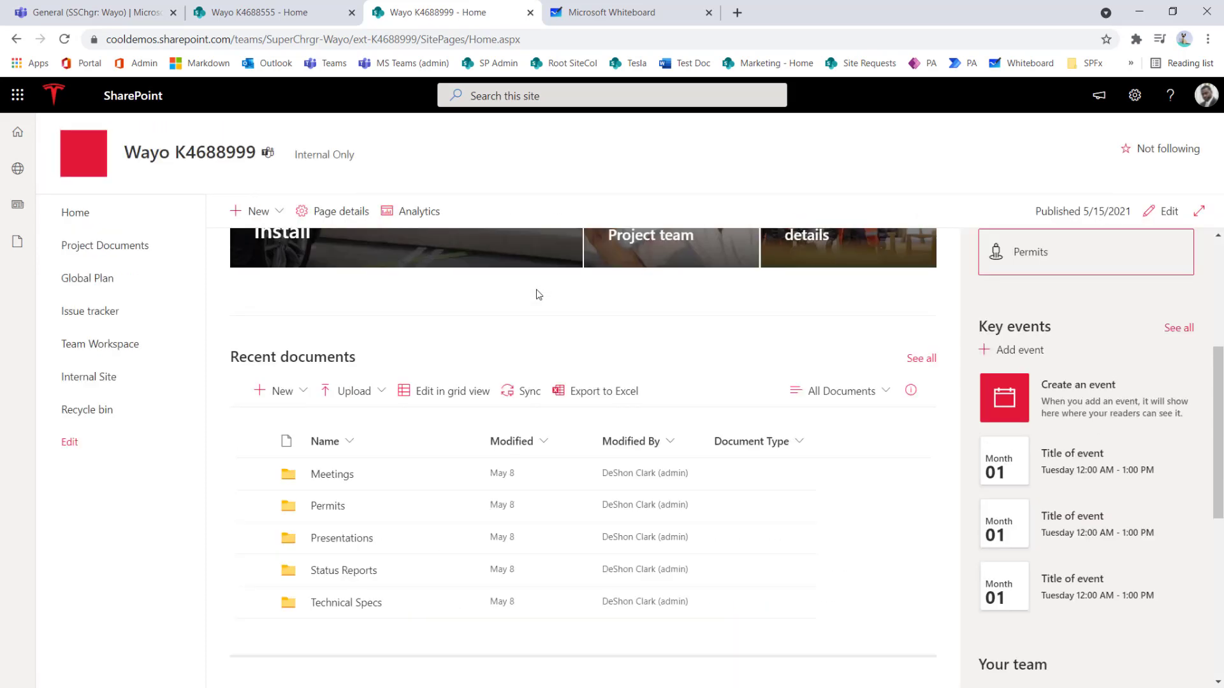
scroll(537, 295, "down", 4)
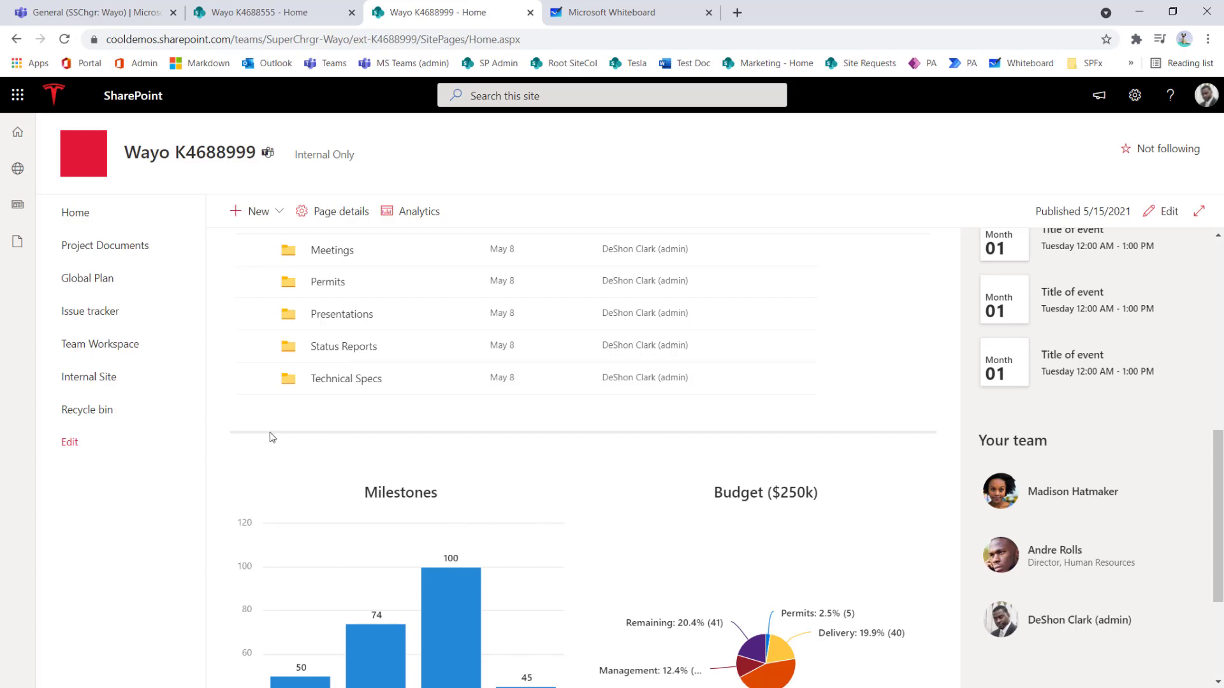
left_click(274, 12)
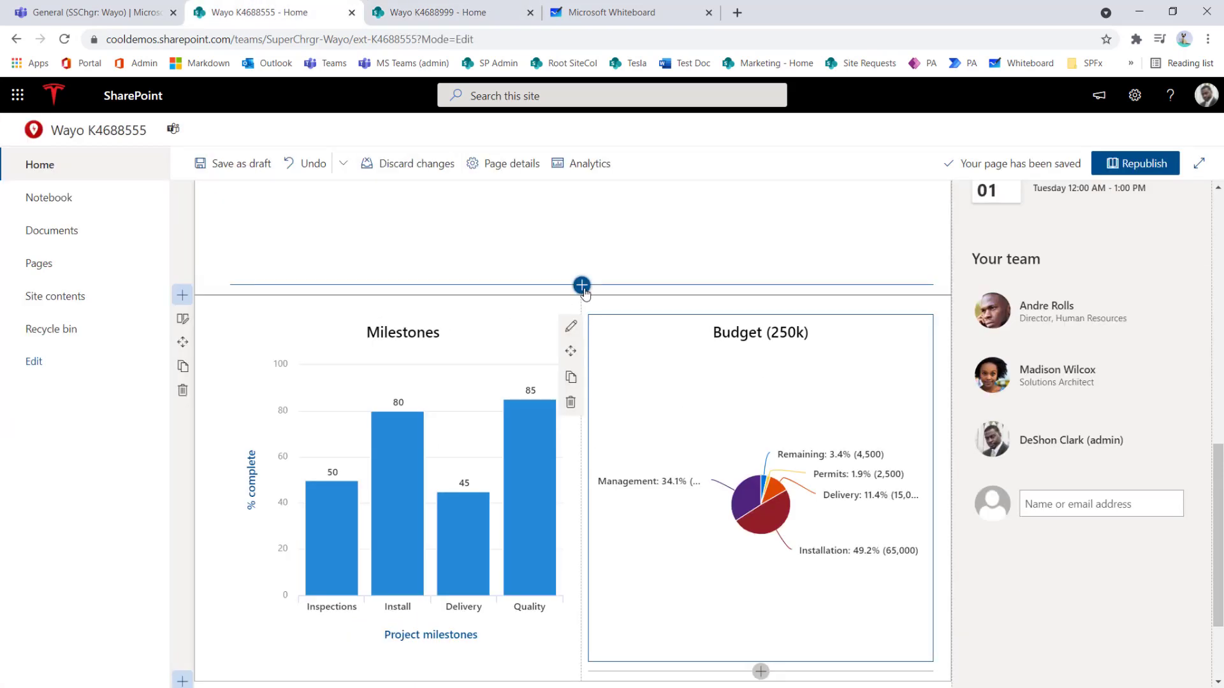
left_click(581, 284)
type("div")
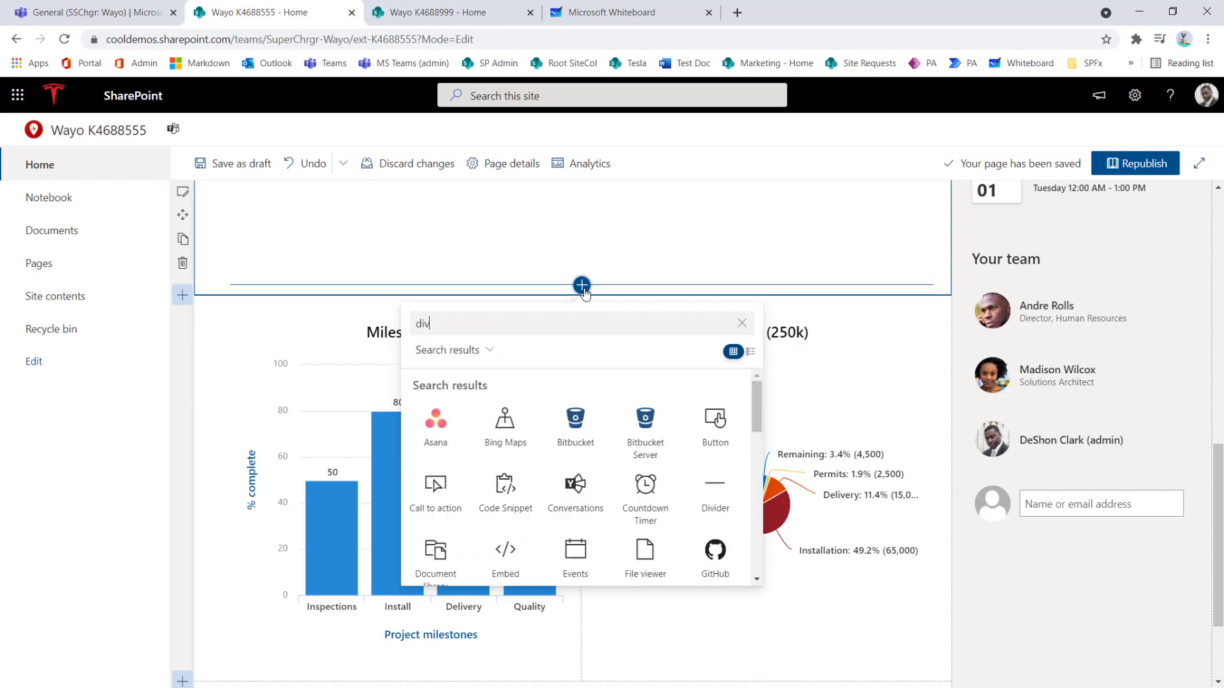
left_click(449, 433)
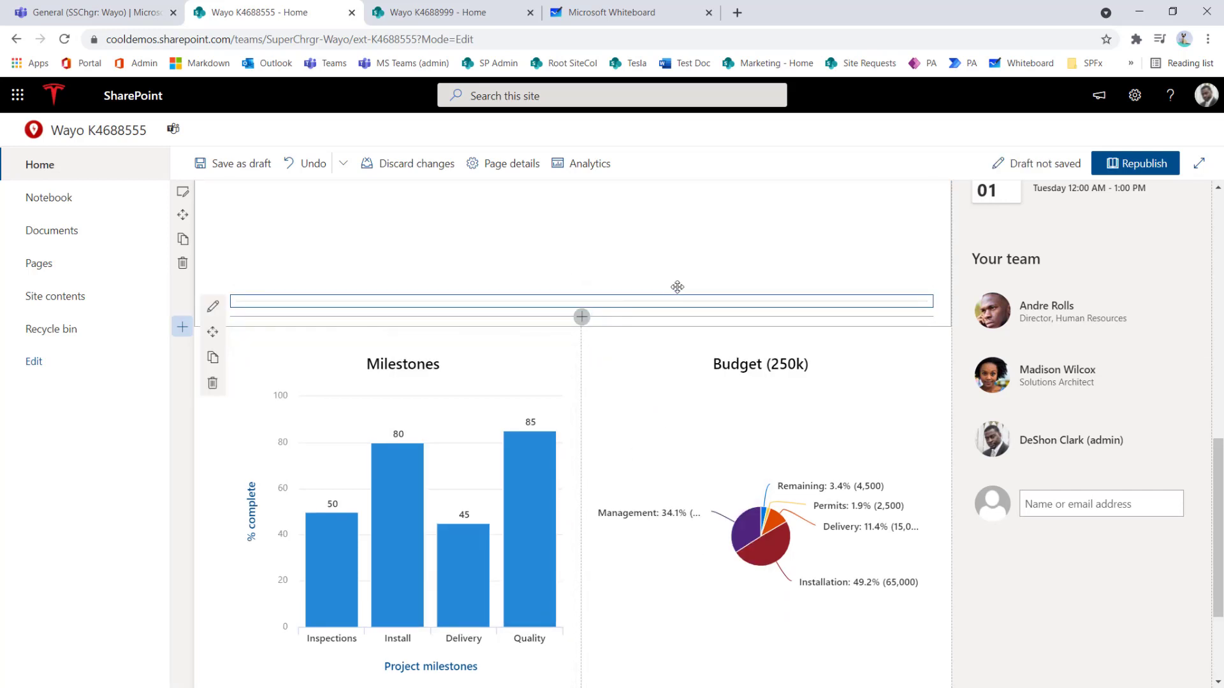
scroll(650, 350, "up", 5)
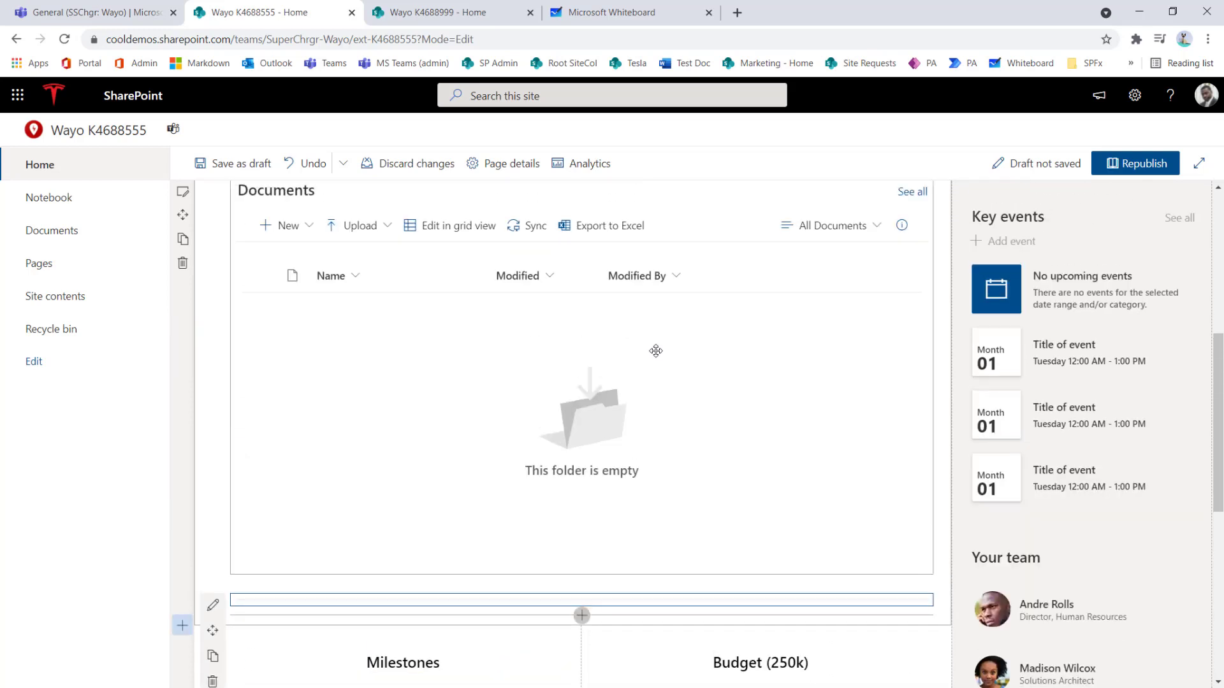
scroll(467, 429, "down", 5)
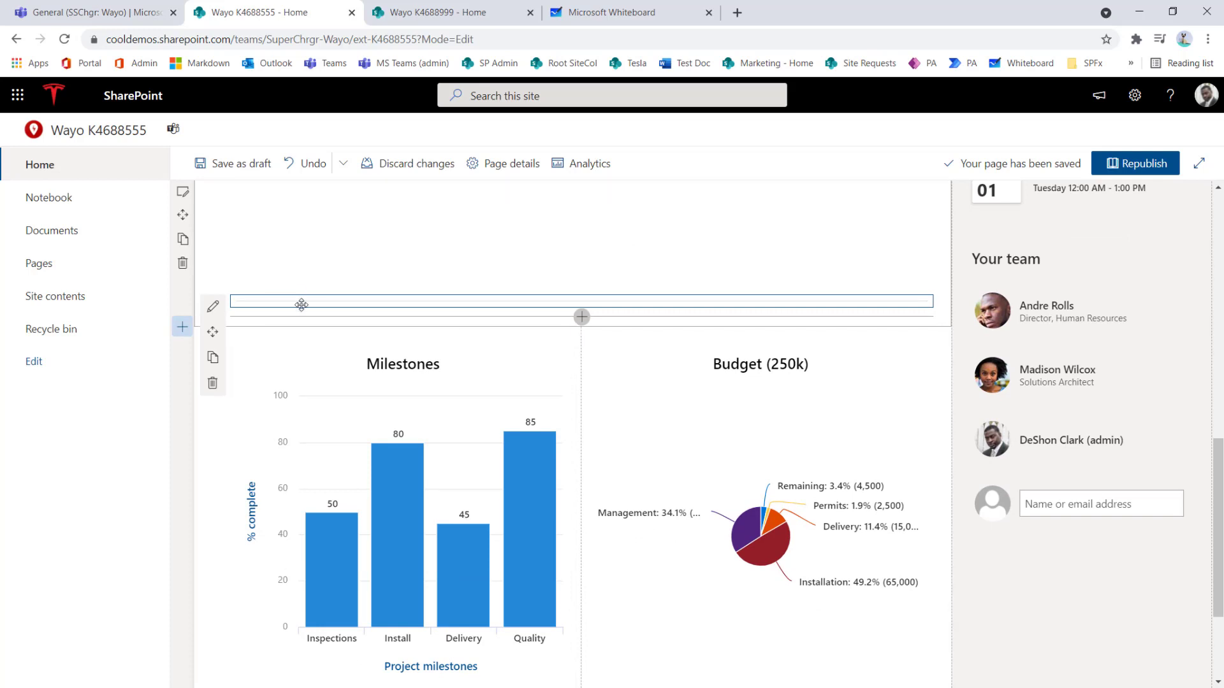
- Set the new divider's length to 92% and its weight to 4
left_click(230, 310)
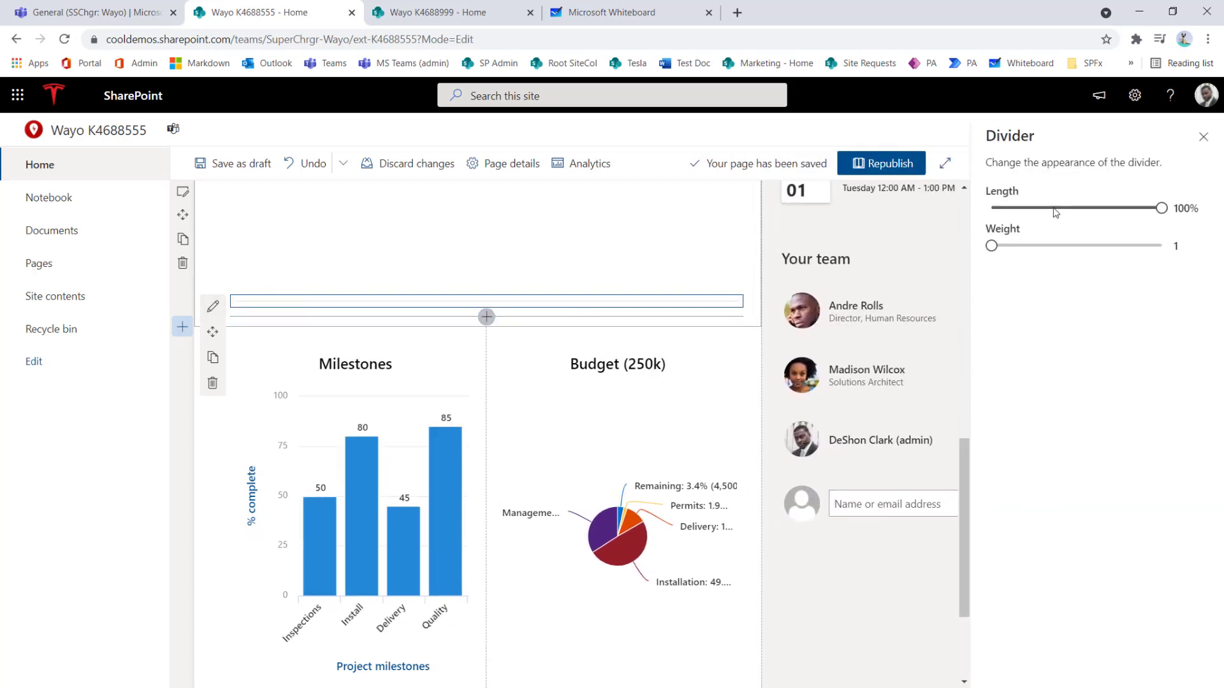
mouse_move(1162, 209)
left_mouse_down()
mouse_move(966, 211)
mouse_move(1161, 213)
mouse_move(1148, 214)
left_mouse_up()
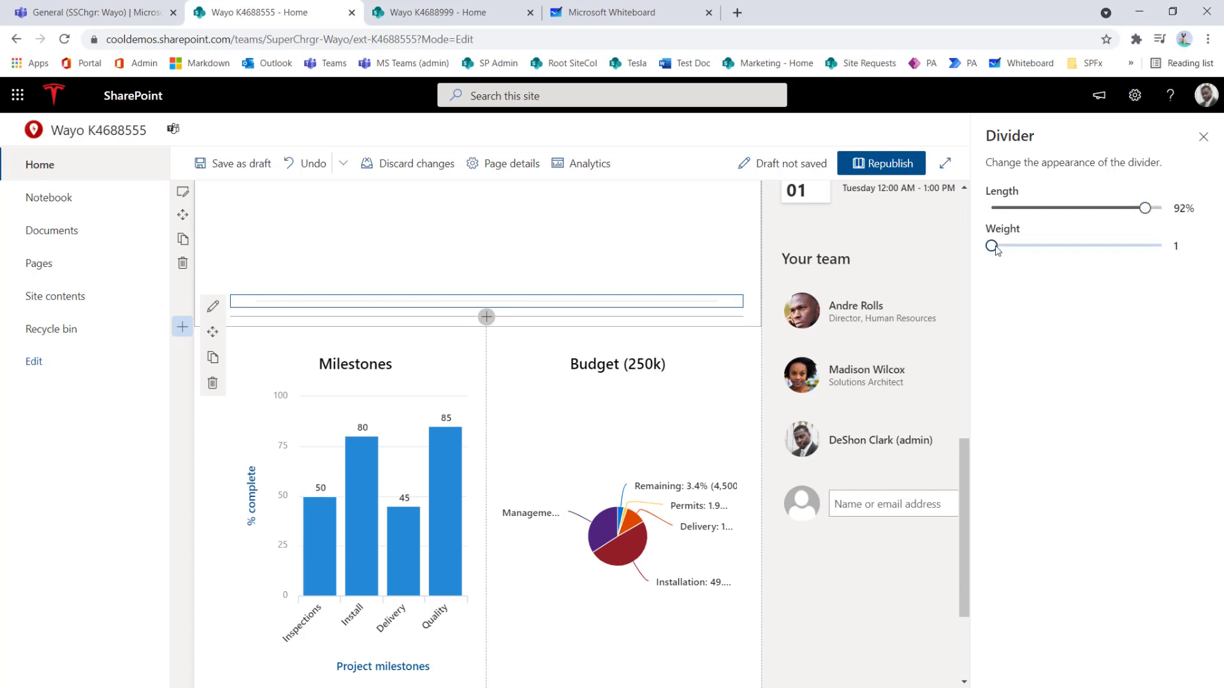
left_click_drag(993, 247, 1096, 255)
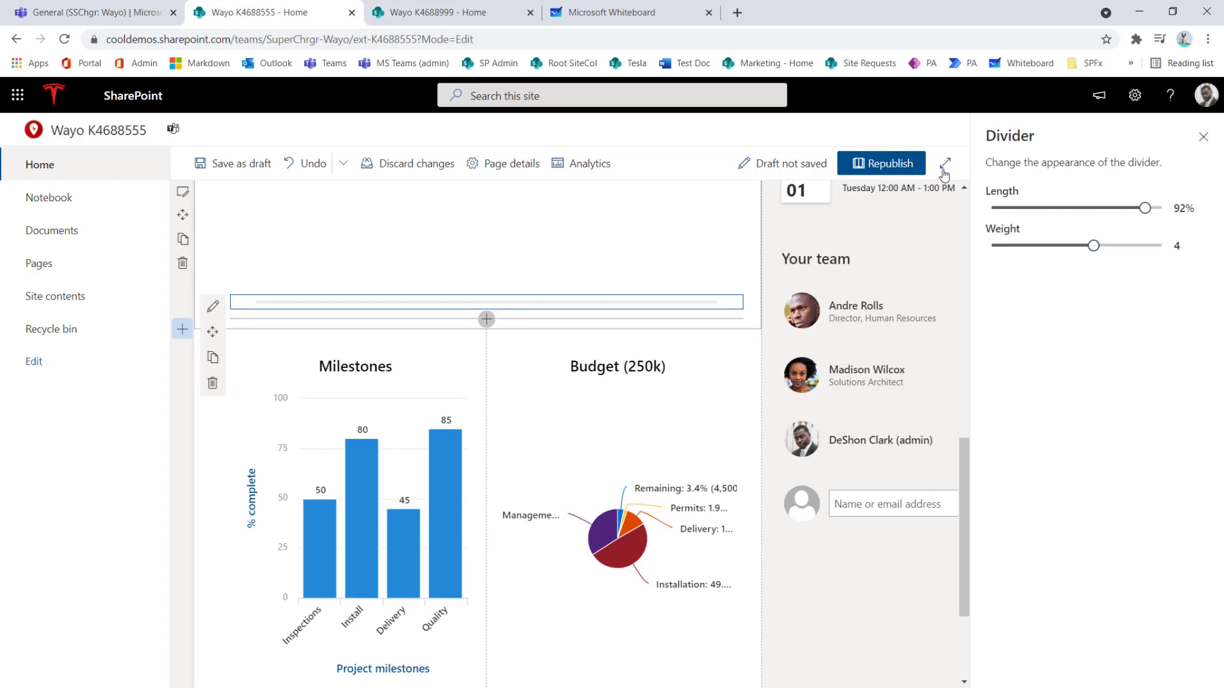
- Republish the home page and review the published layout from the charts up to the hero images
left_click(905, 167)
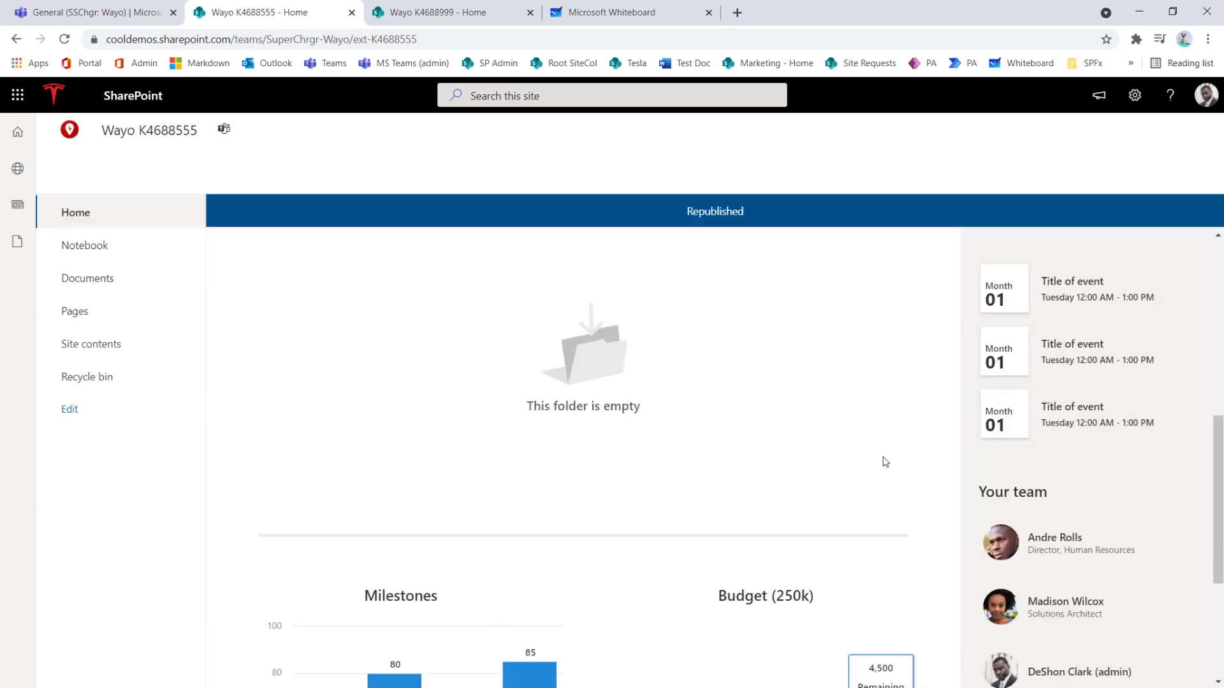
scroll(883, 457, "up", 7)
scroll(881, 456, "down", 4)
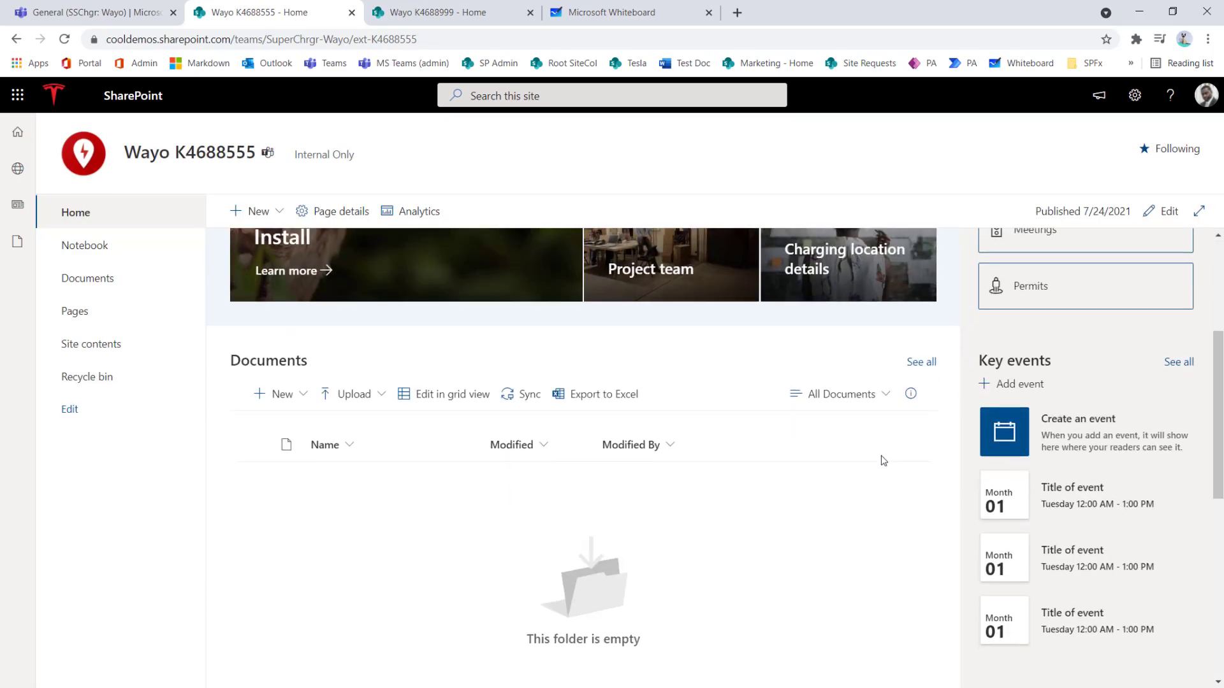
scroll(491, 404, "down", 2)
scroll(390, 345, "up", 2)
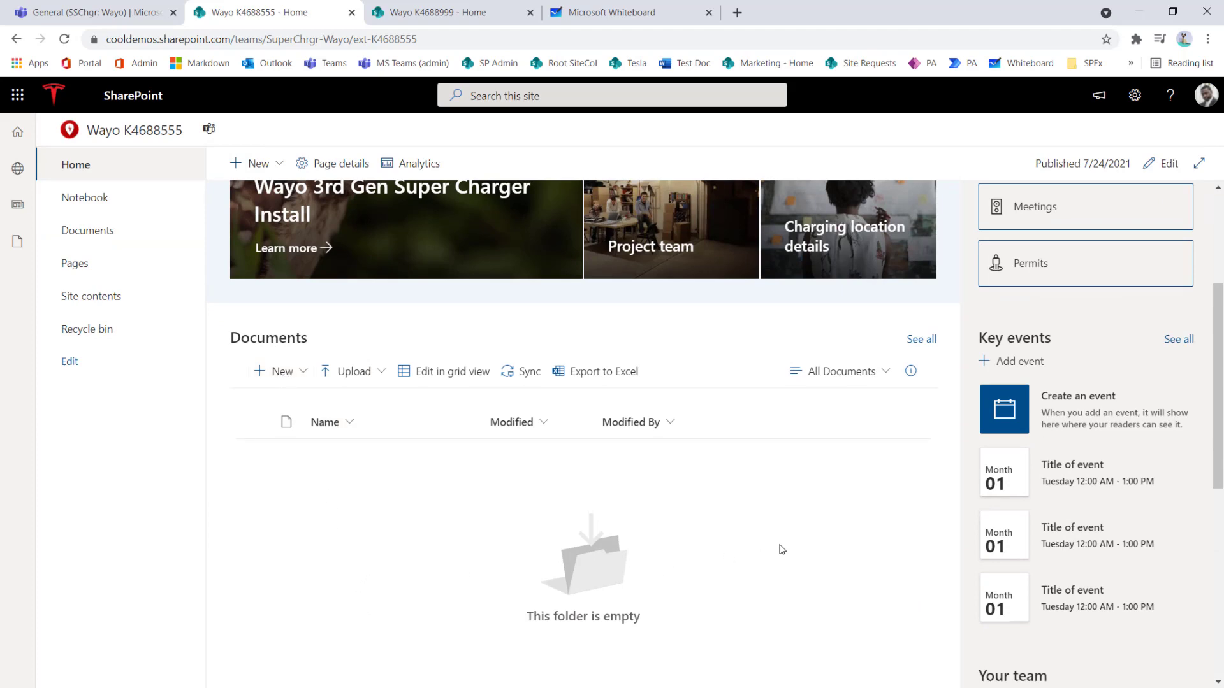
scroll(803, 508, "up", 4)
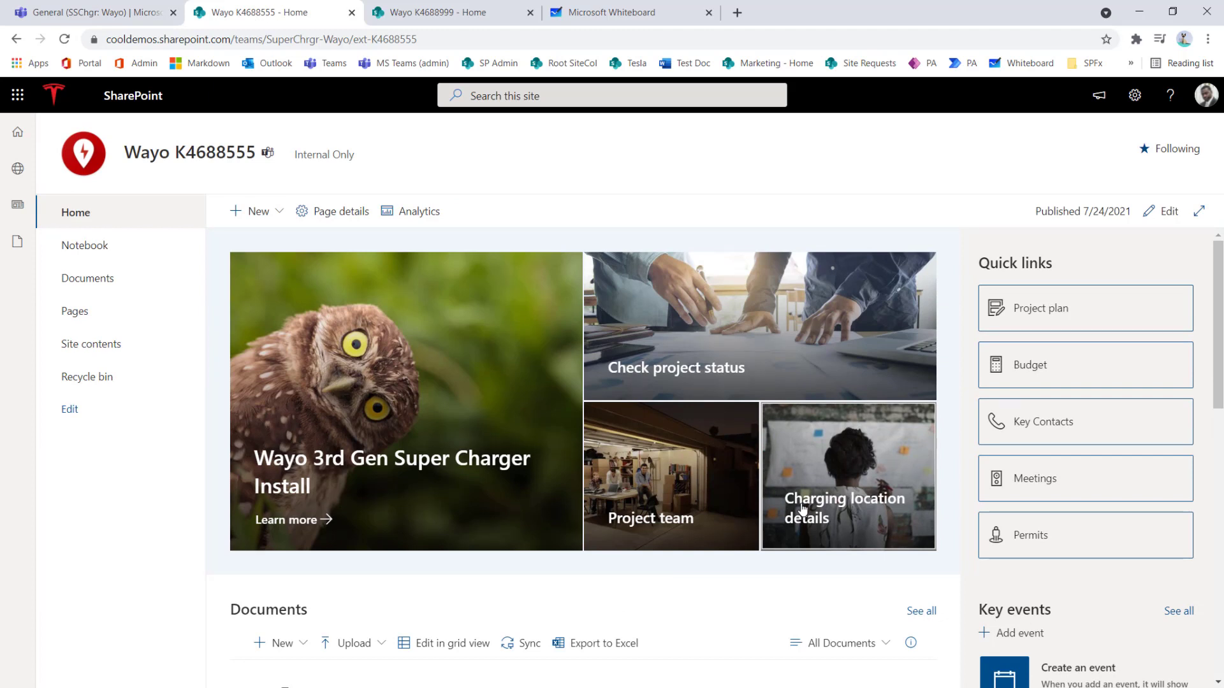
left_click(445, 14)
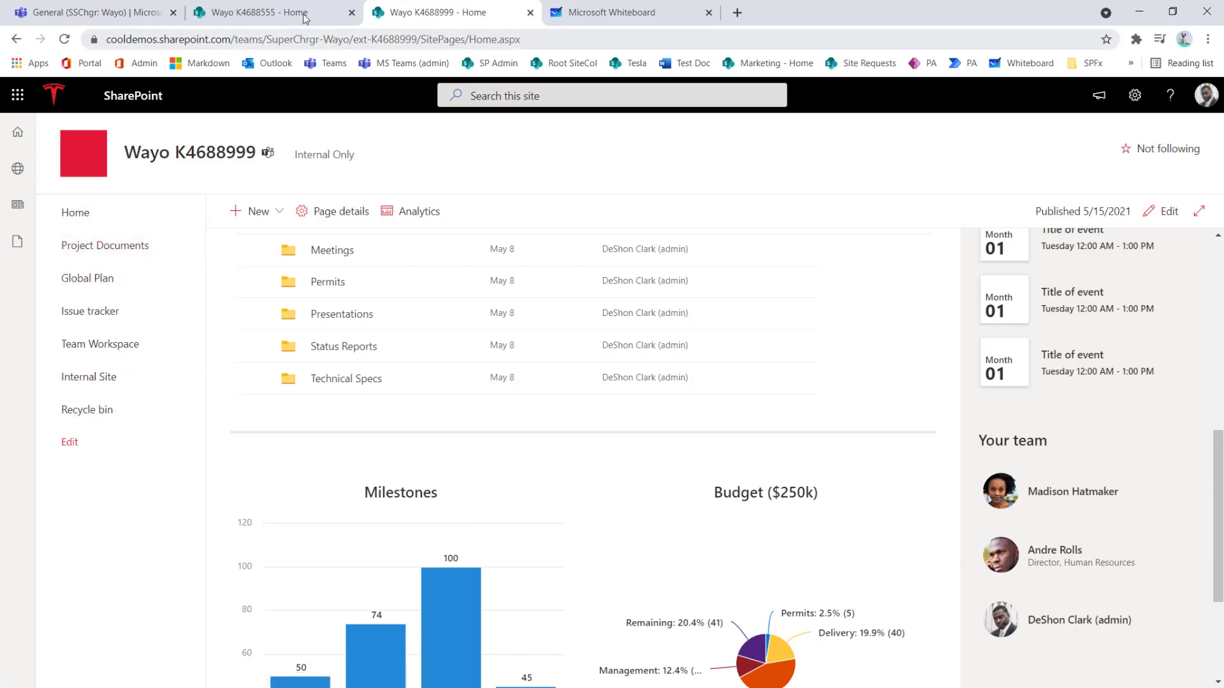
left_click(273, 13)
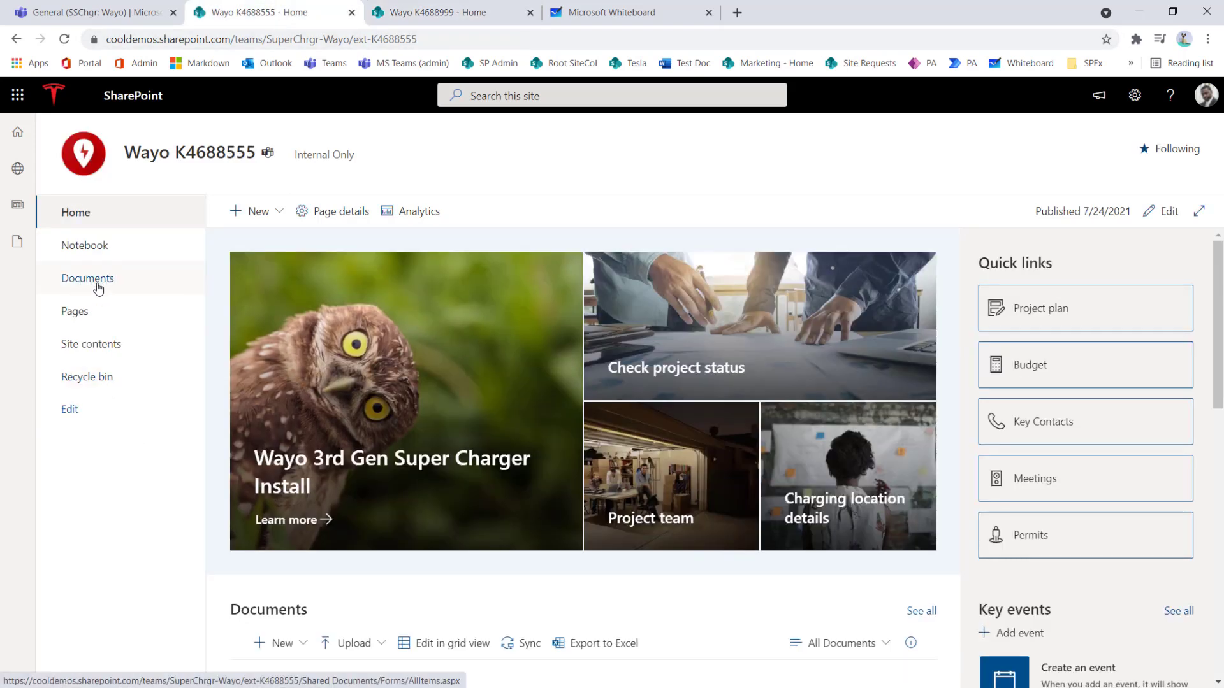
left_click(71, 410)
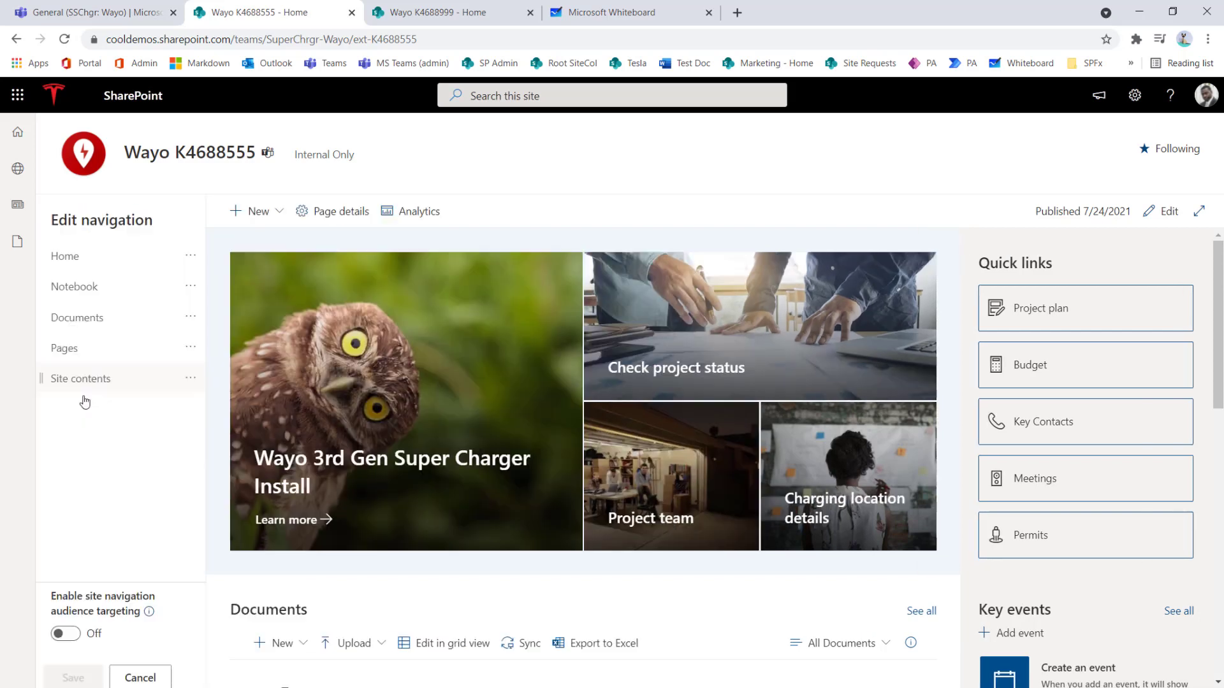
left_click(190, 317)
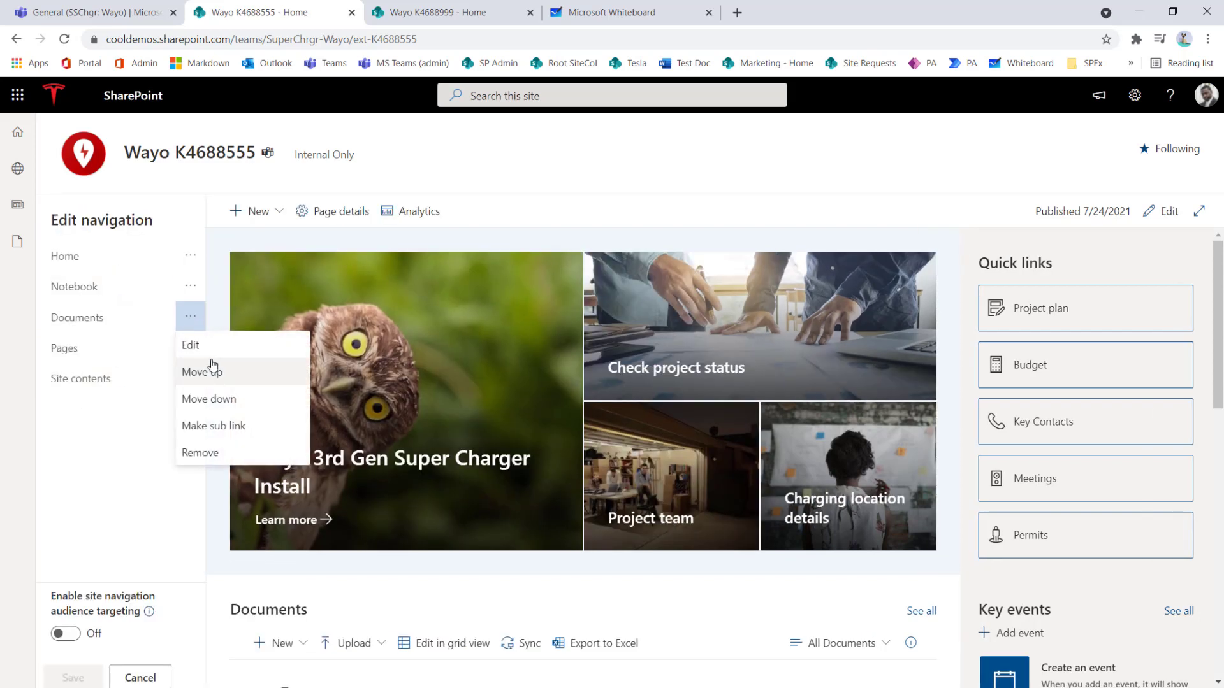
left_click(192, 344)
left_click(237, 358)
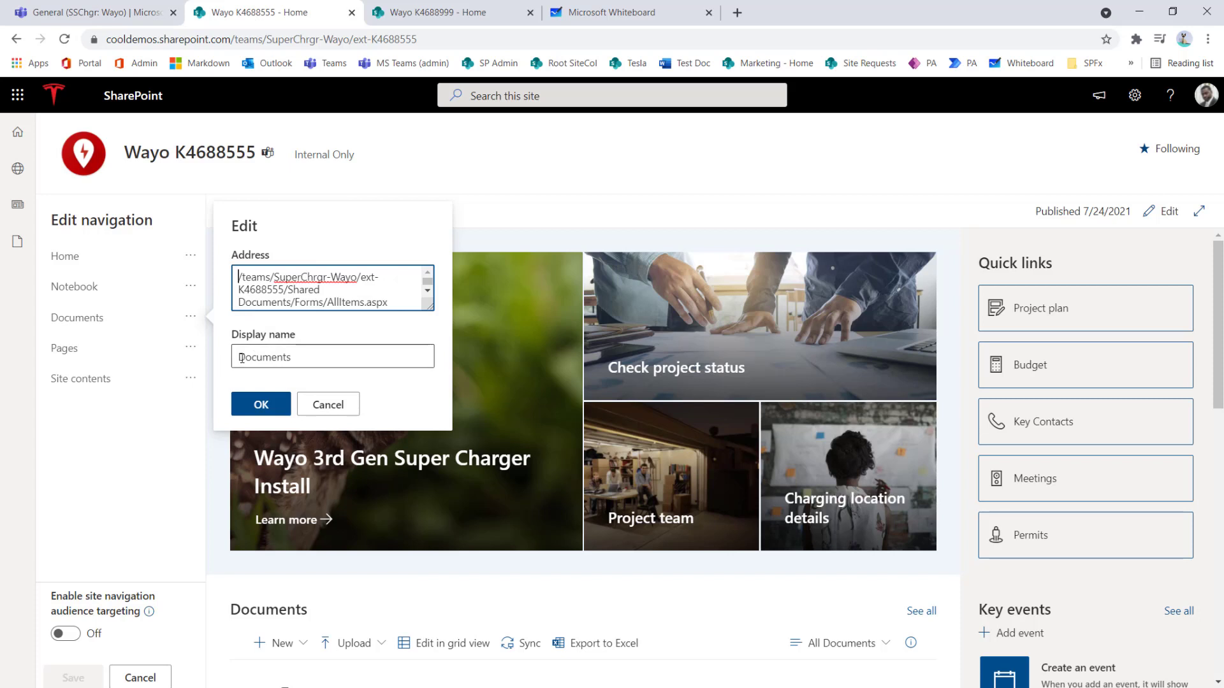
type("Projects")
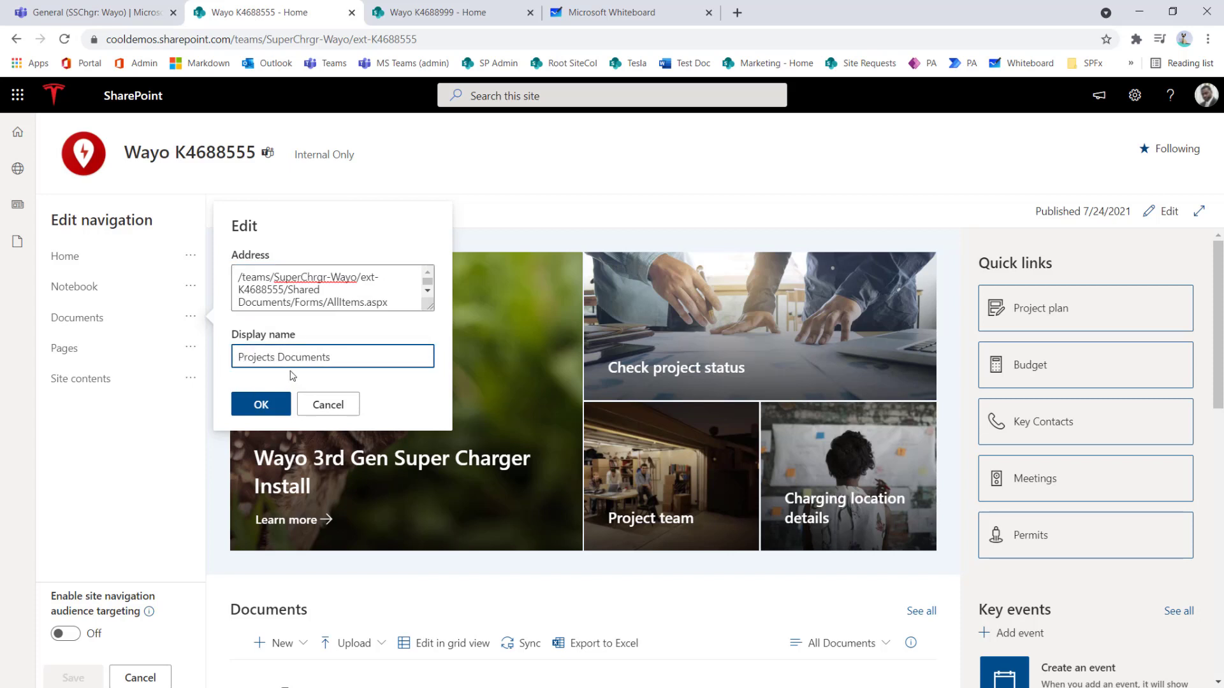
key("BackSpace")
key("BackSpace")
left_click(262, 404)
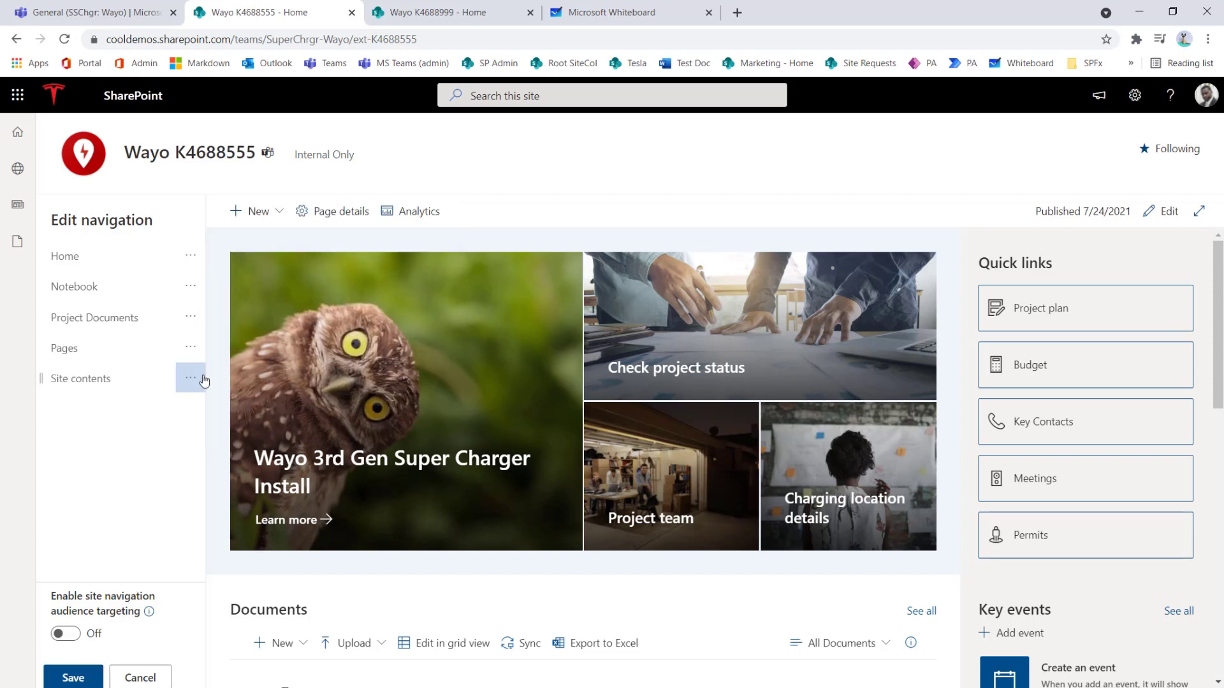
- Remove the Notebook, Pages and Site contents links from the site navigation
left_click(191, 288)
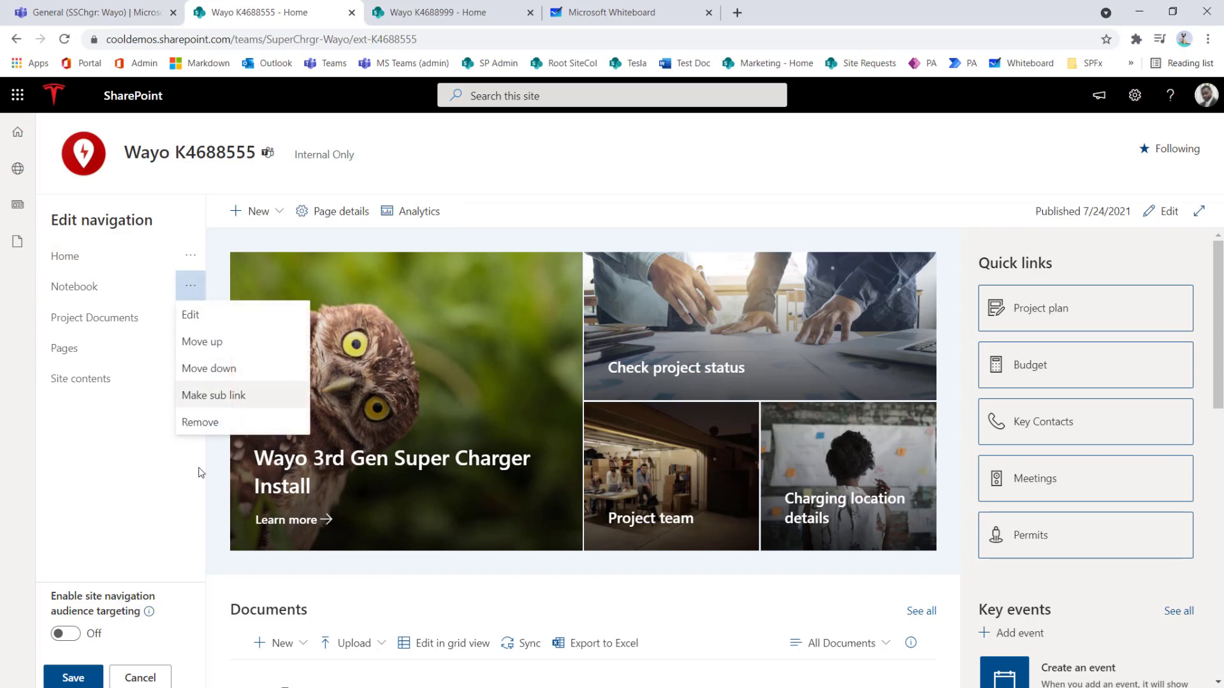
left_click(203, 423)
left_click(190, 317)
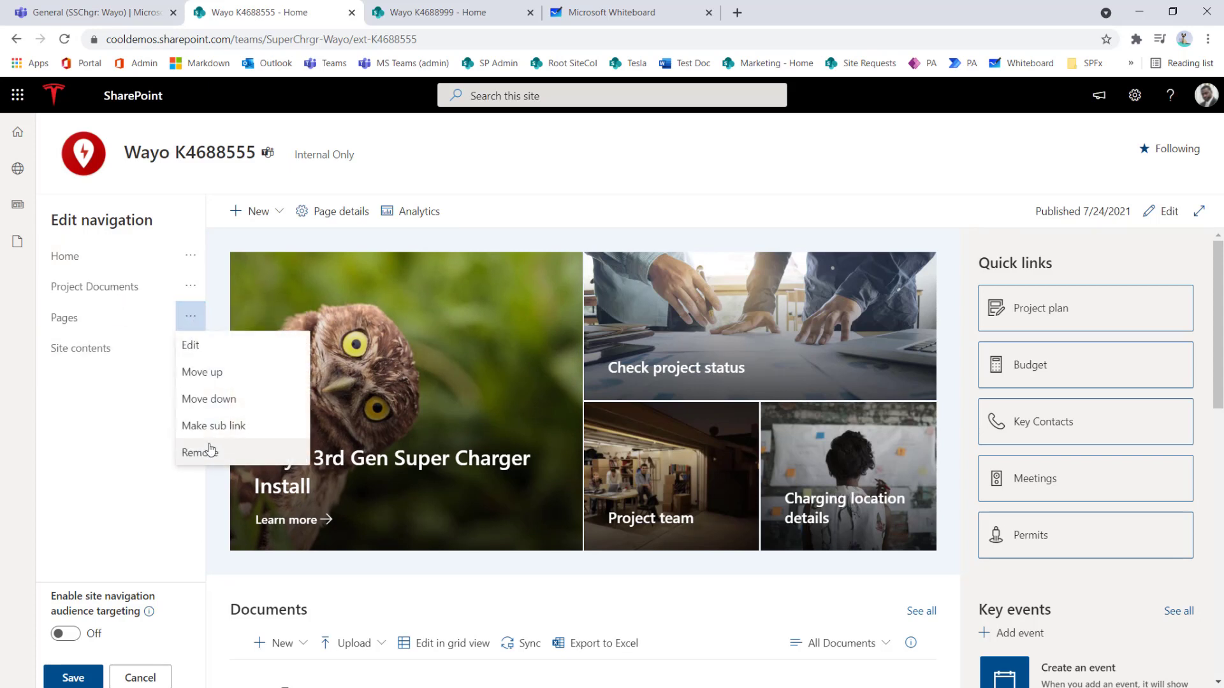
left_click(194, 451)
left_click(190, 317)
left_click(203, 429)
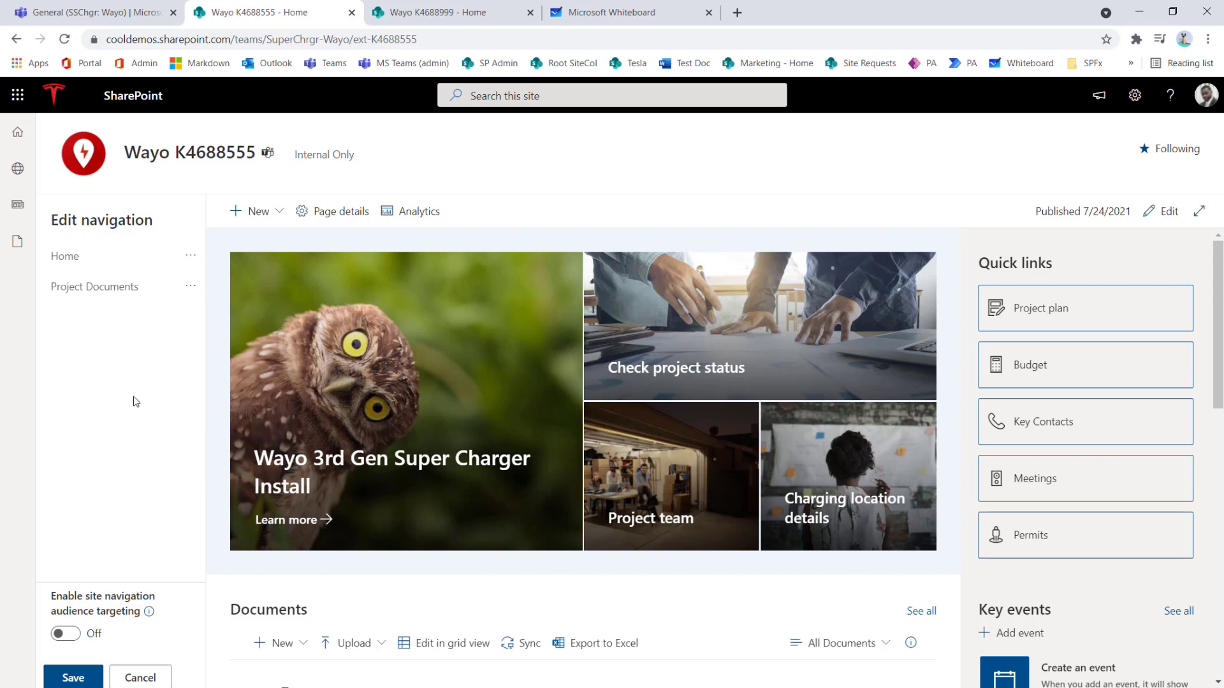
left_click(121, 302)
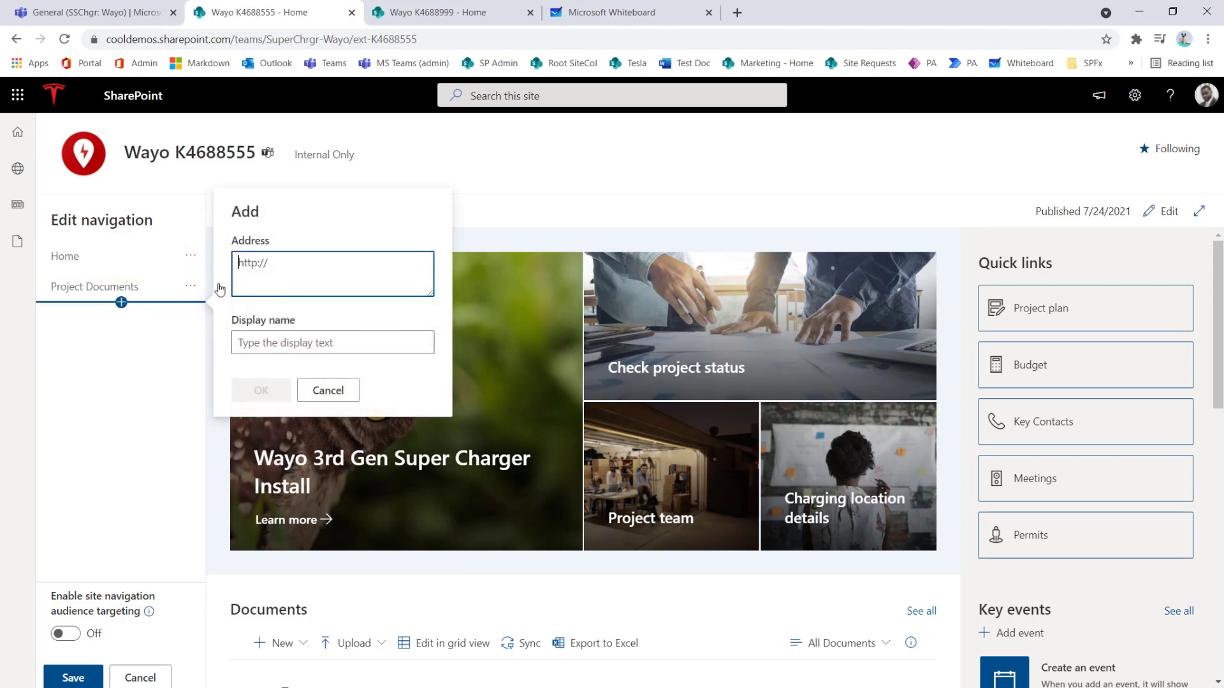
left_click(389, 39)
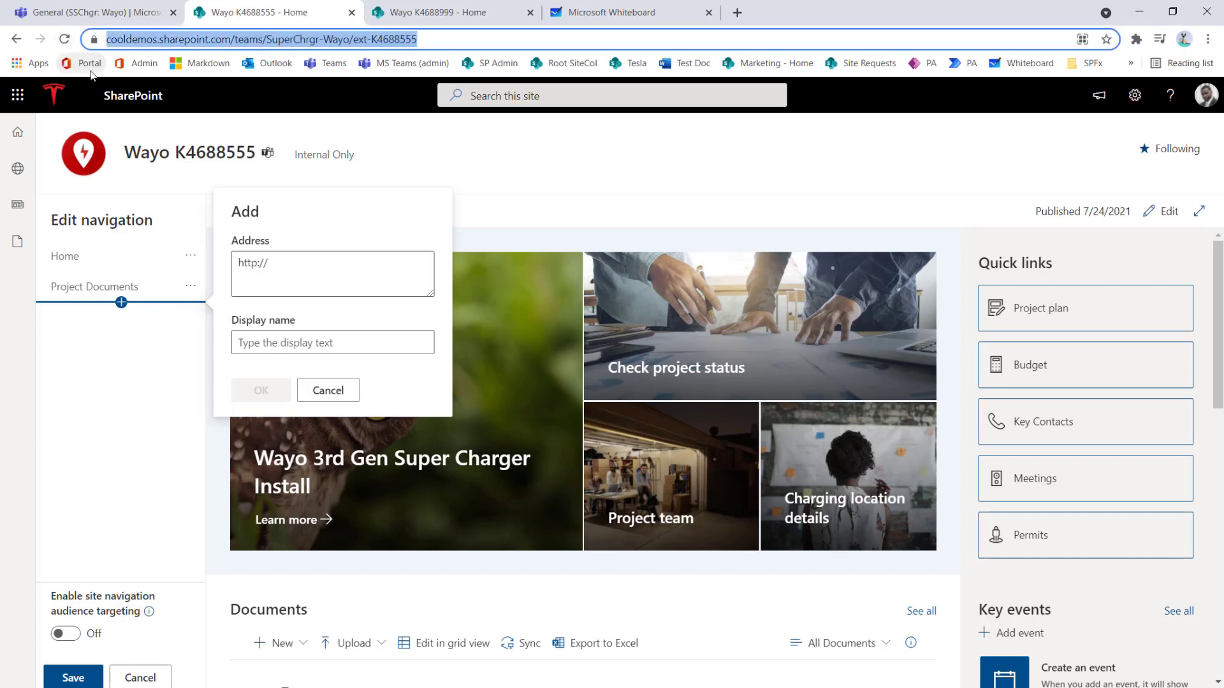
left_click(283, 285)
key("ctrl+a")
type("https://cooldemos.sharepoint.com/teams/SuperChrgr-Wayo/ext-K4688555")
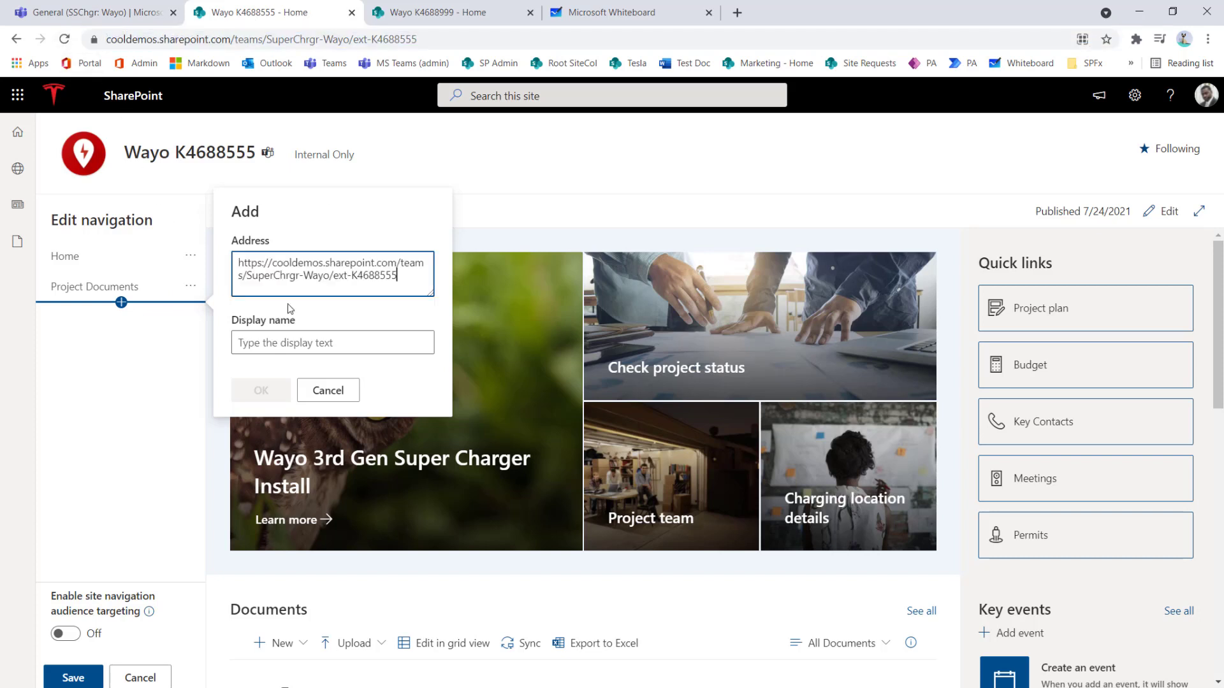
- Name the new link Team workspace, following the Wayo K4688999 site's navigation, and add it
left_click(306, 343)
left_click(440, 13)
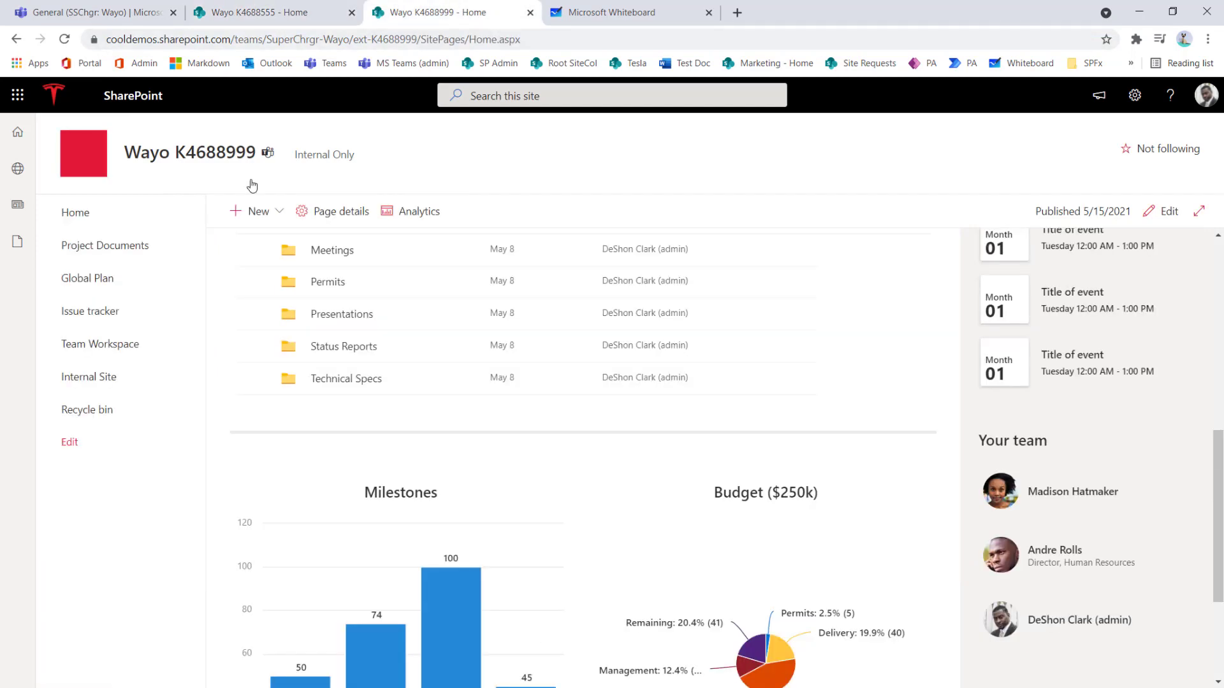
left_click(287, 15)
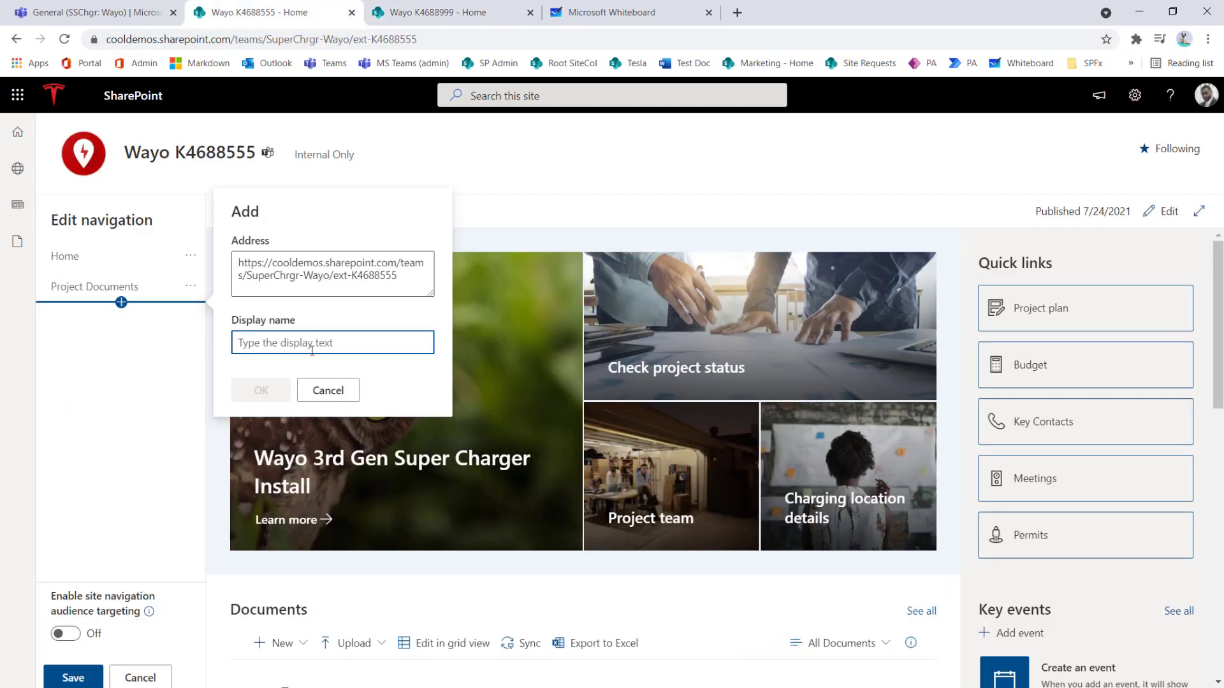
type("Issue tr")
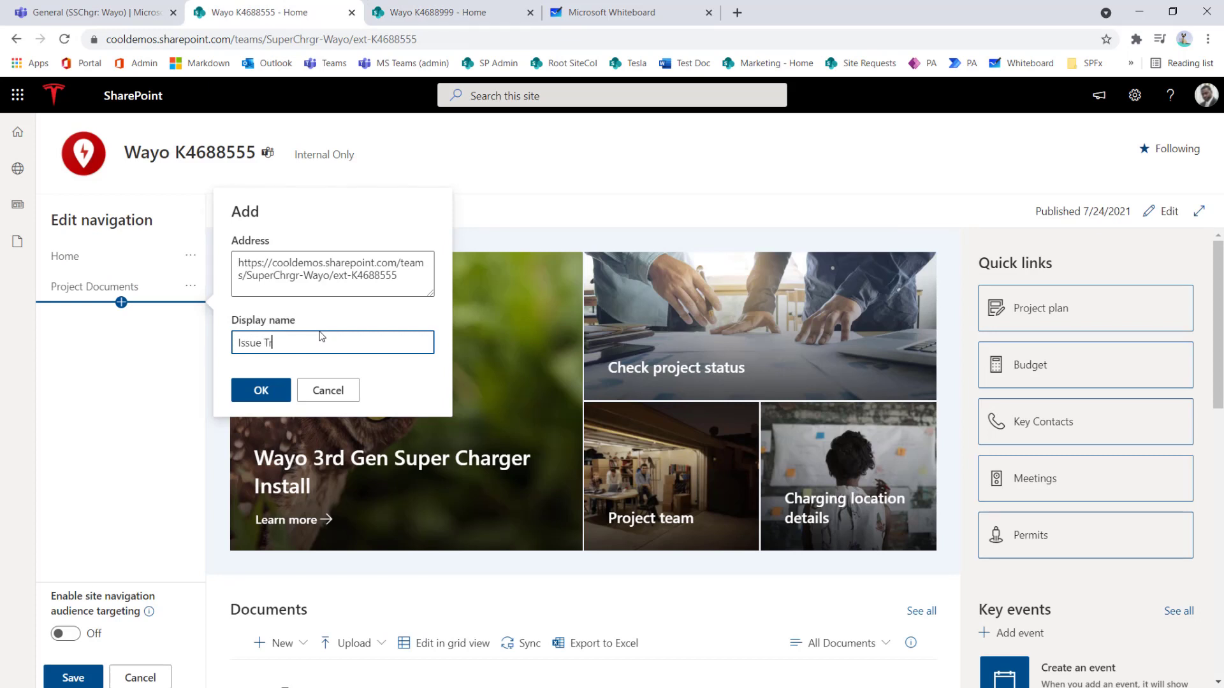
left_click(454, 11)
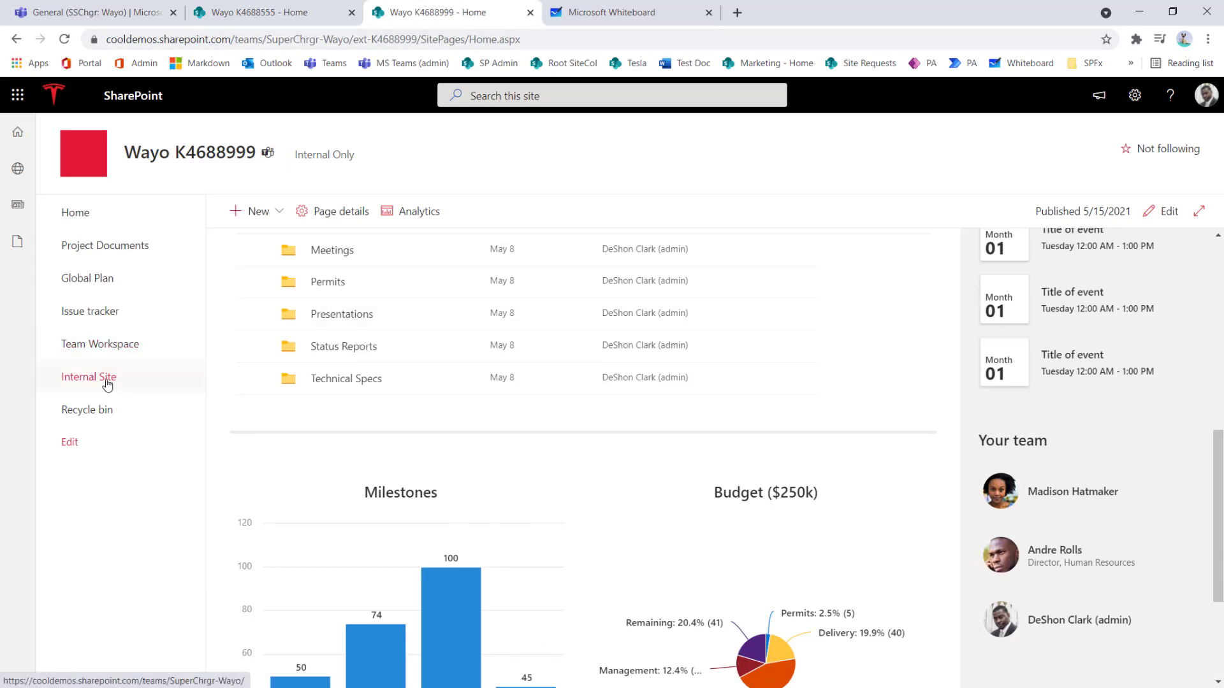
left_click(284, 16)
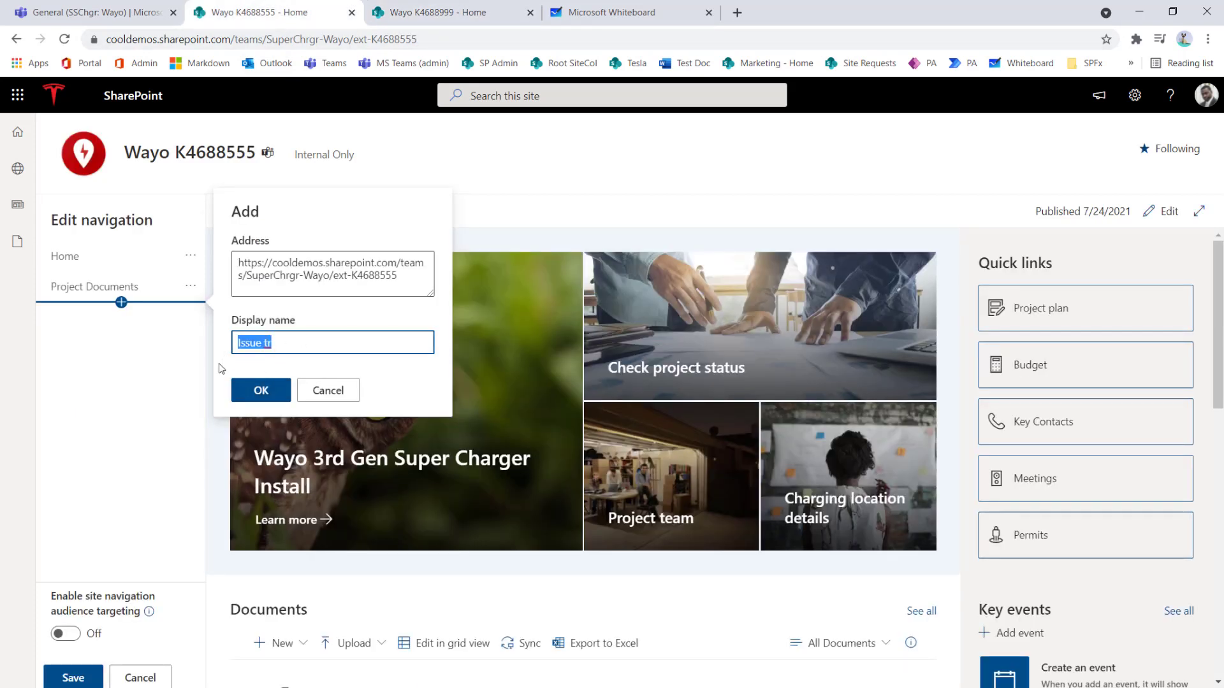
type("Team workspace")
left_click(260, 390)
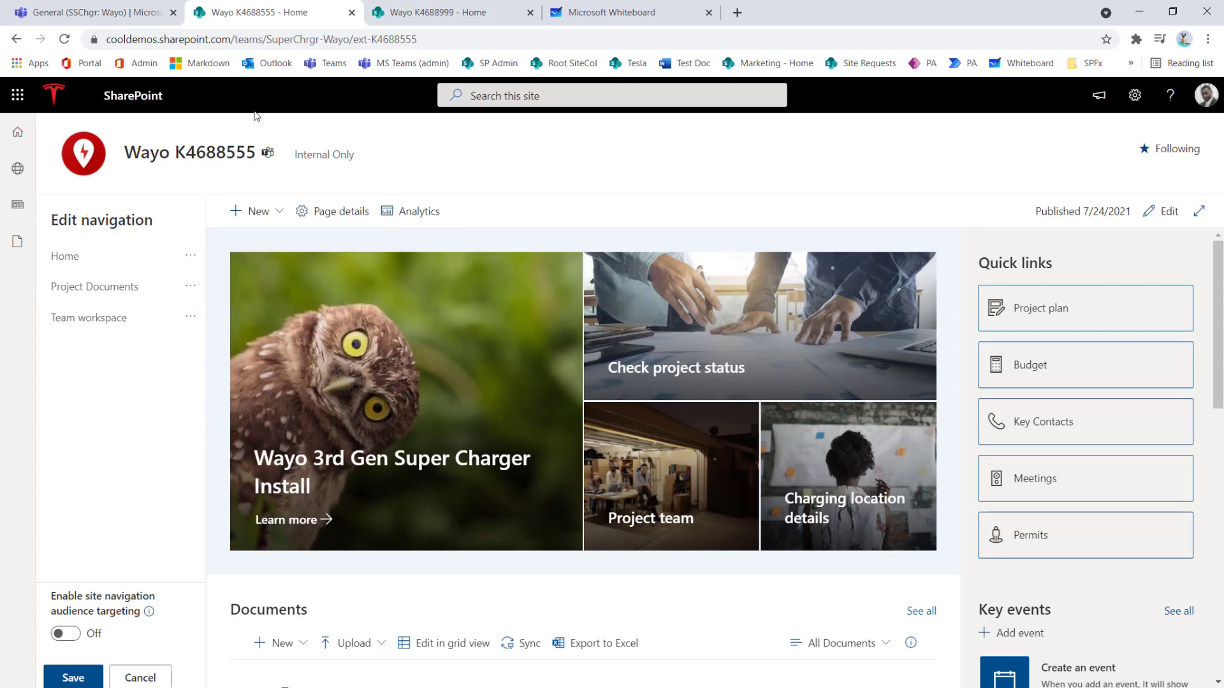
left_click(424, 21)
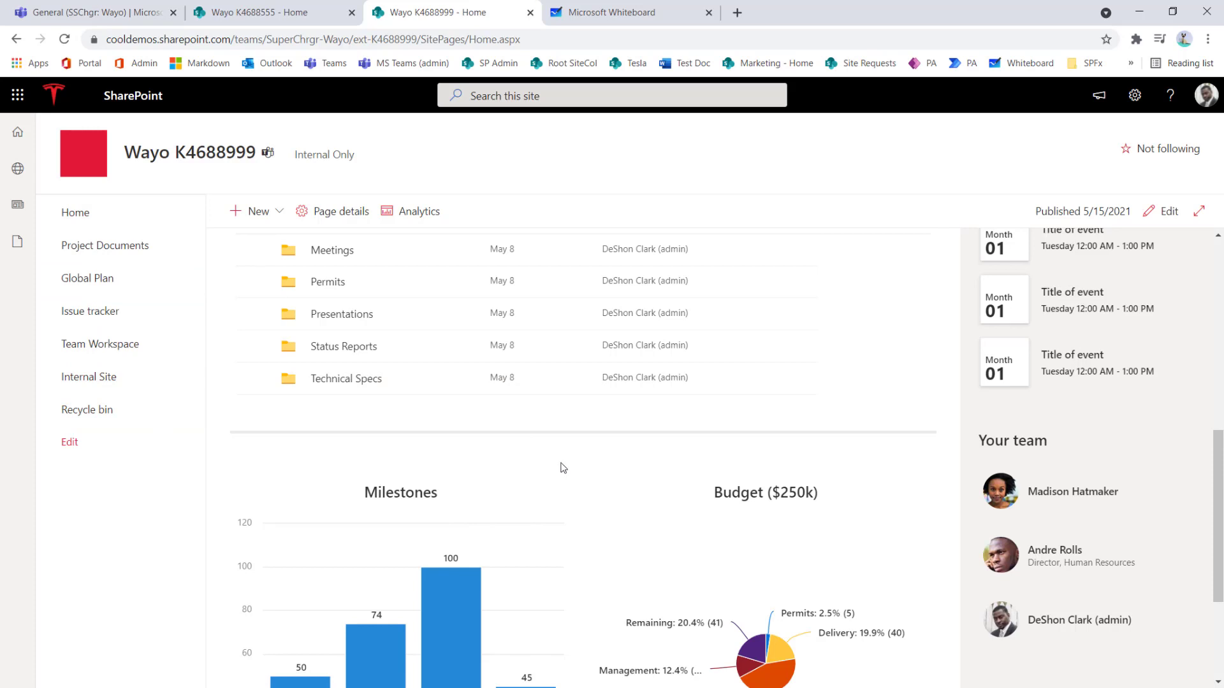
left_click(88, 381)
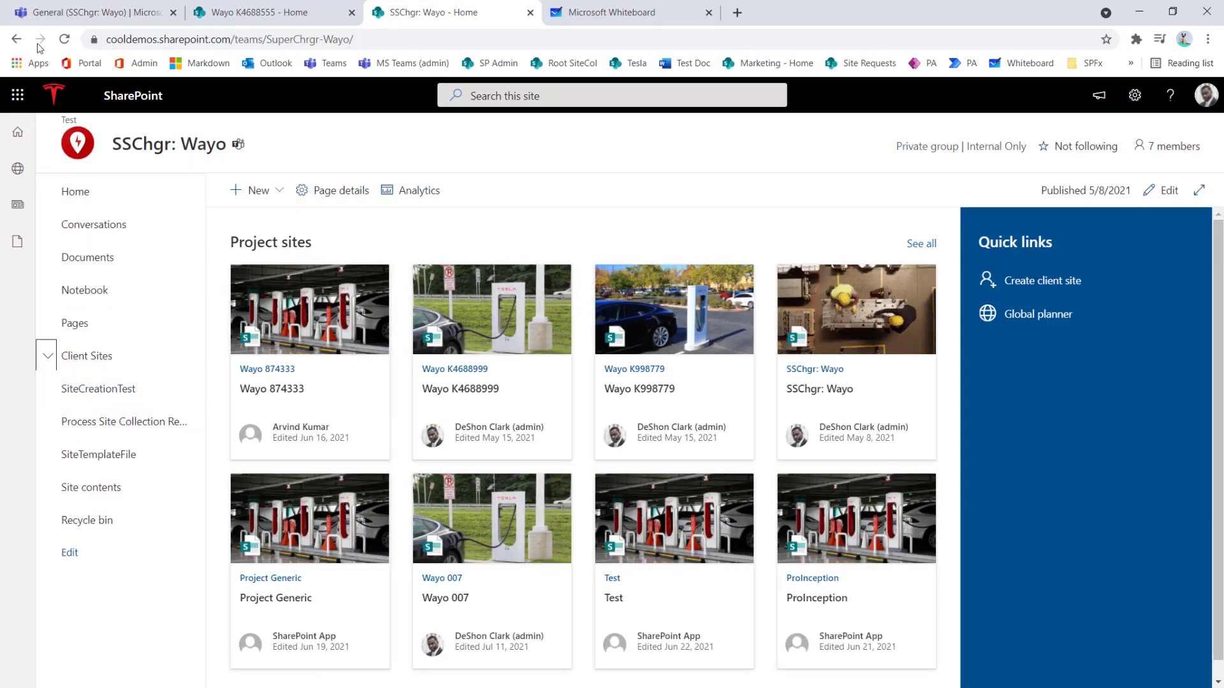
left_click(18, 44)
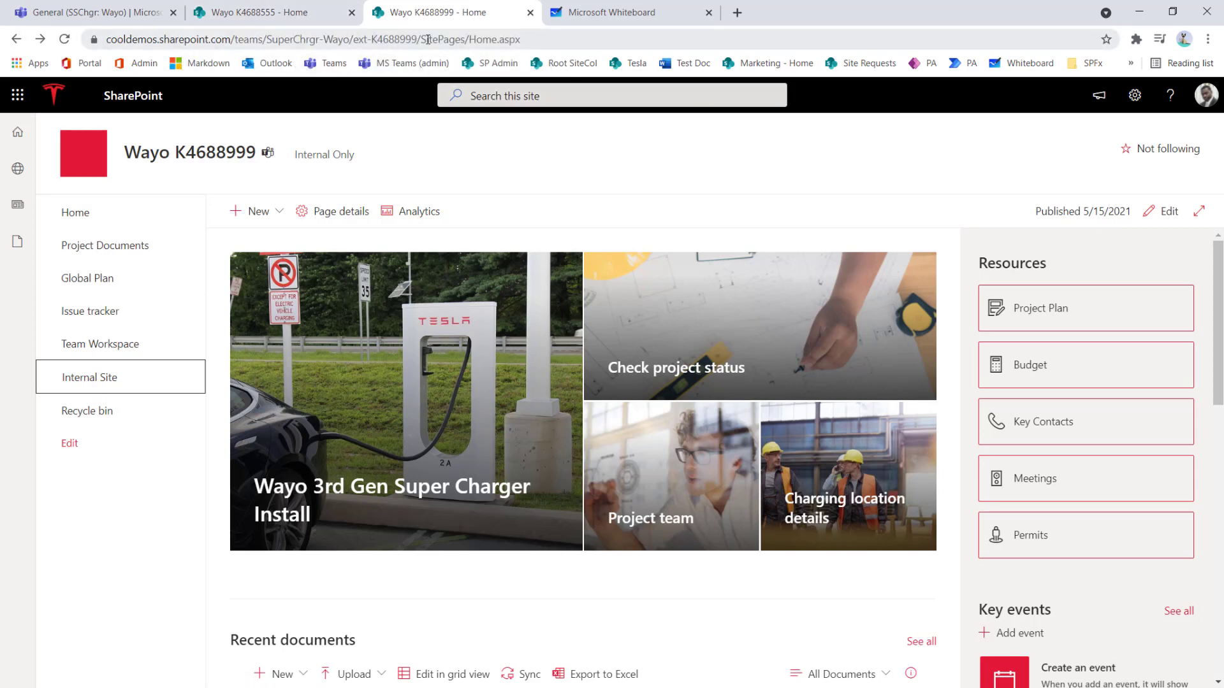
left_click_drag(350, 41, 70, 95)
key("ctrl+c")
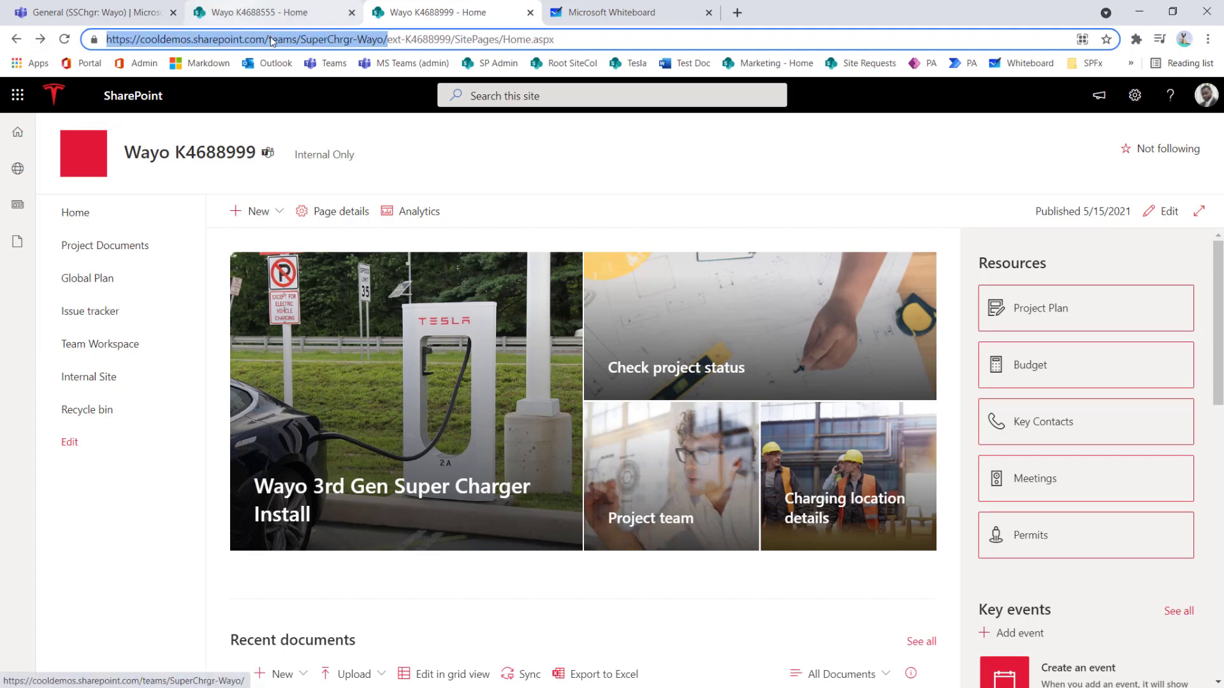
- Enable site navigation audience targeting and start a link named Internal Site below Team workspace, using the copied SuperChrgr-Wayo address
left_click(273, 18)
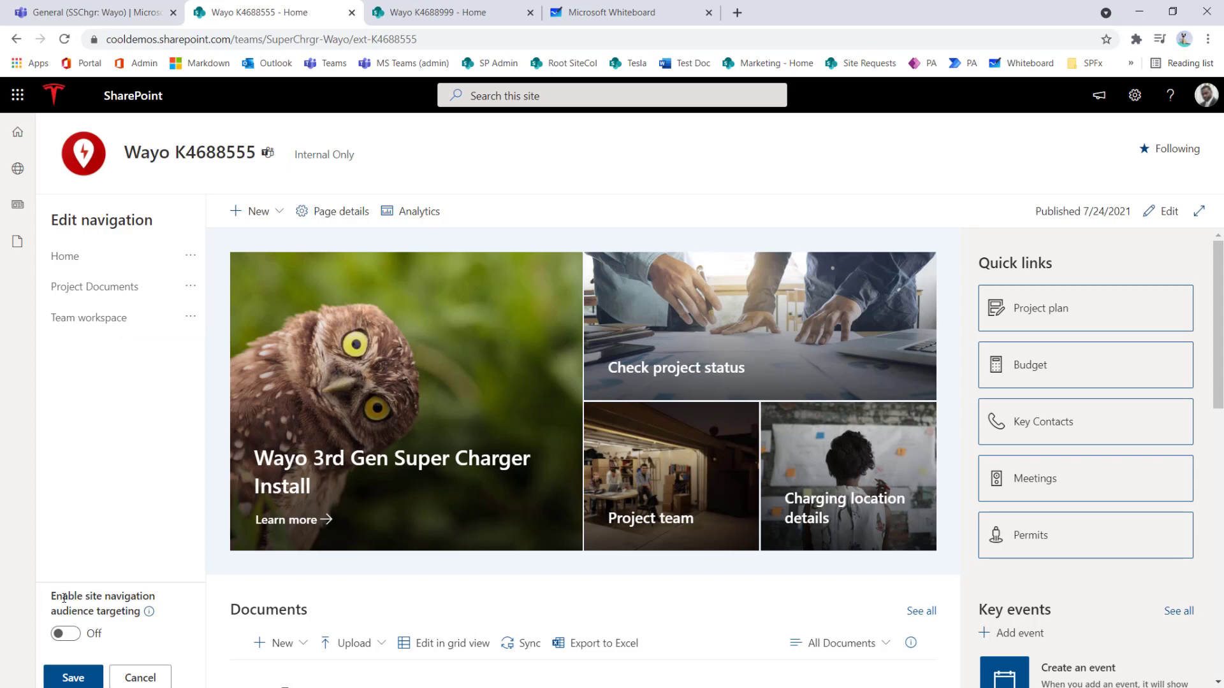
left_click(72, 639)
left_click(121, 332)
key("ctrl+v")
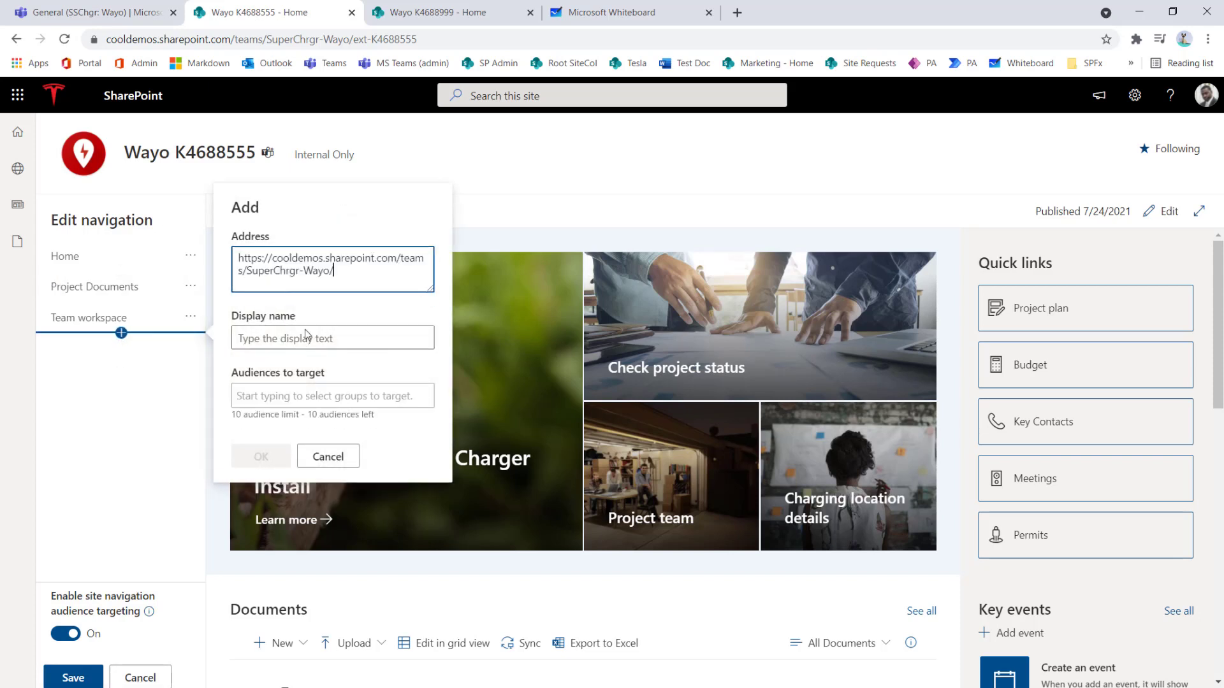
left_click(293, 339)
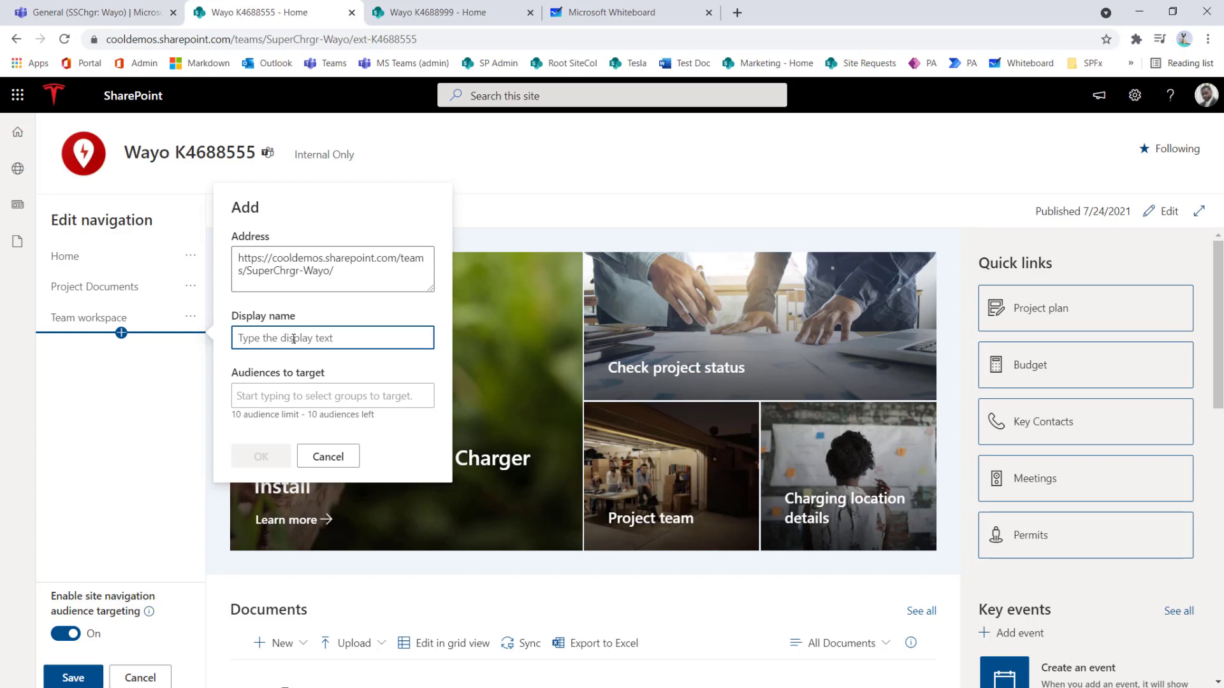
type("Internal Site")
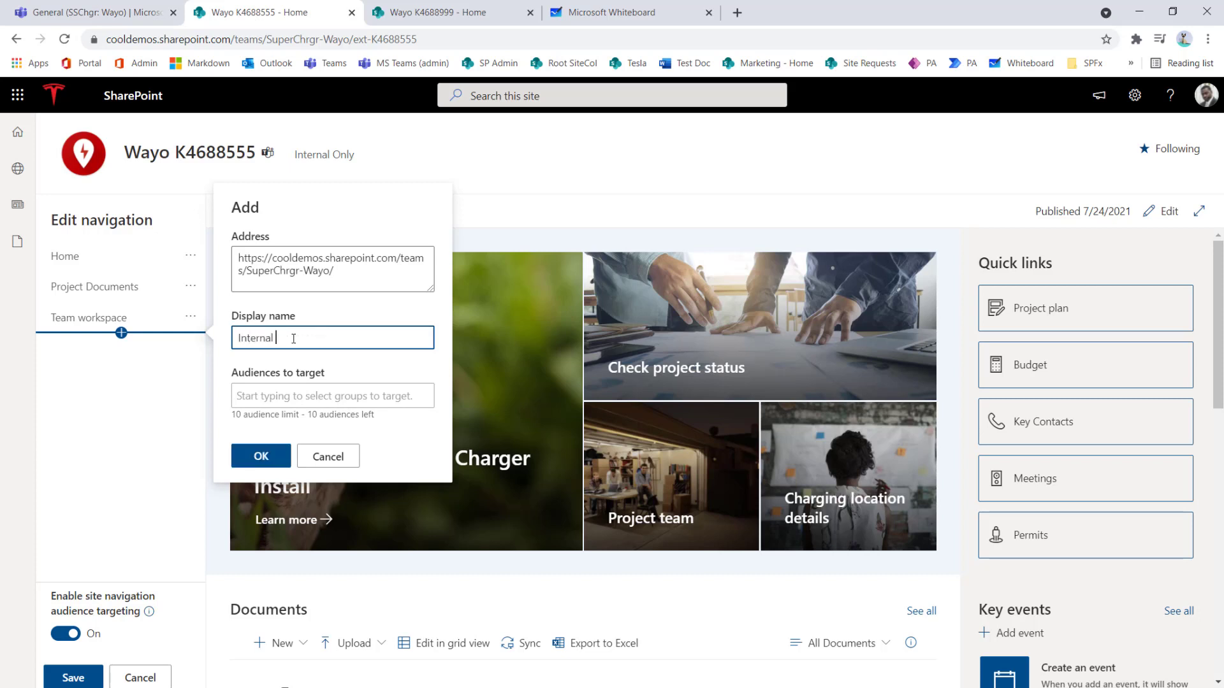
- Target the Internal Site link to the SSChgr: Wayo Members group, checking the team's name in Microsoft Teams, and add the link
left_click(291, 396)
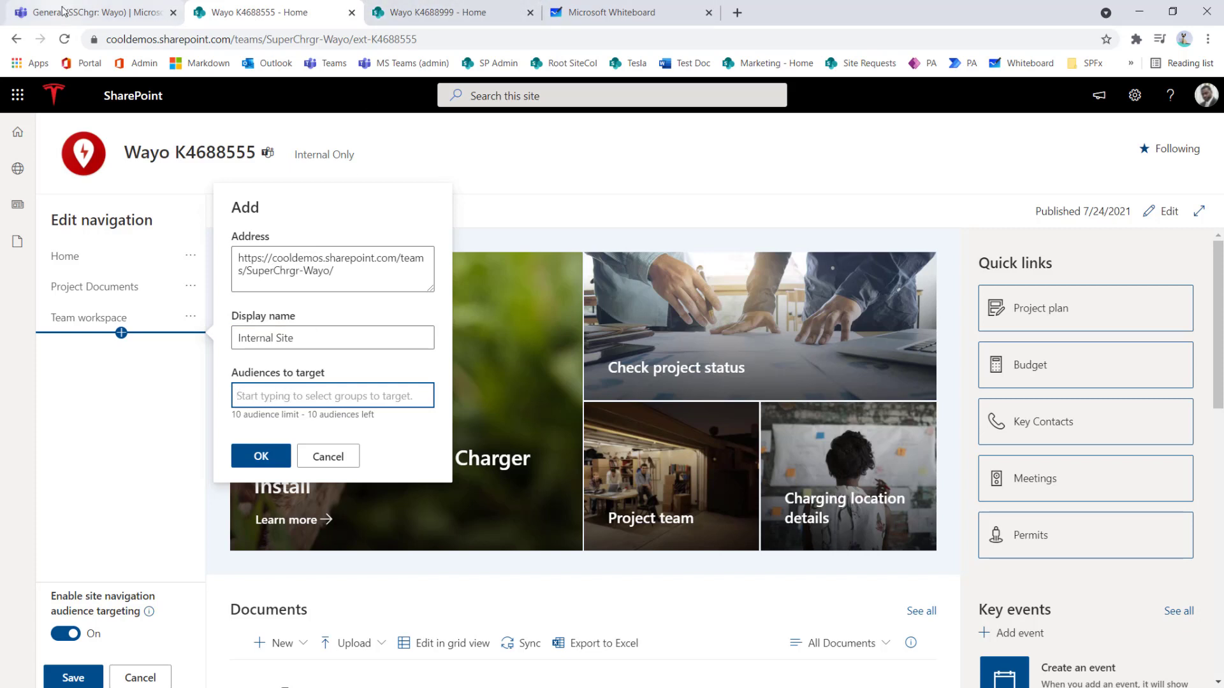
left_click(81, 22)
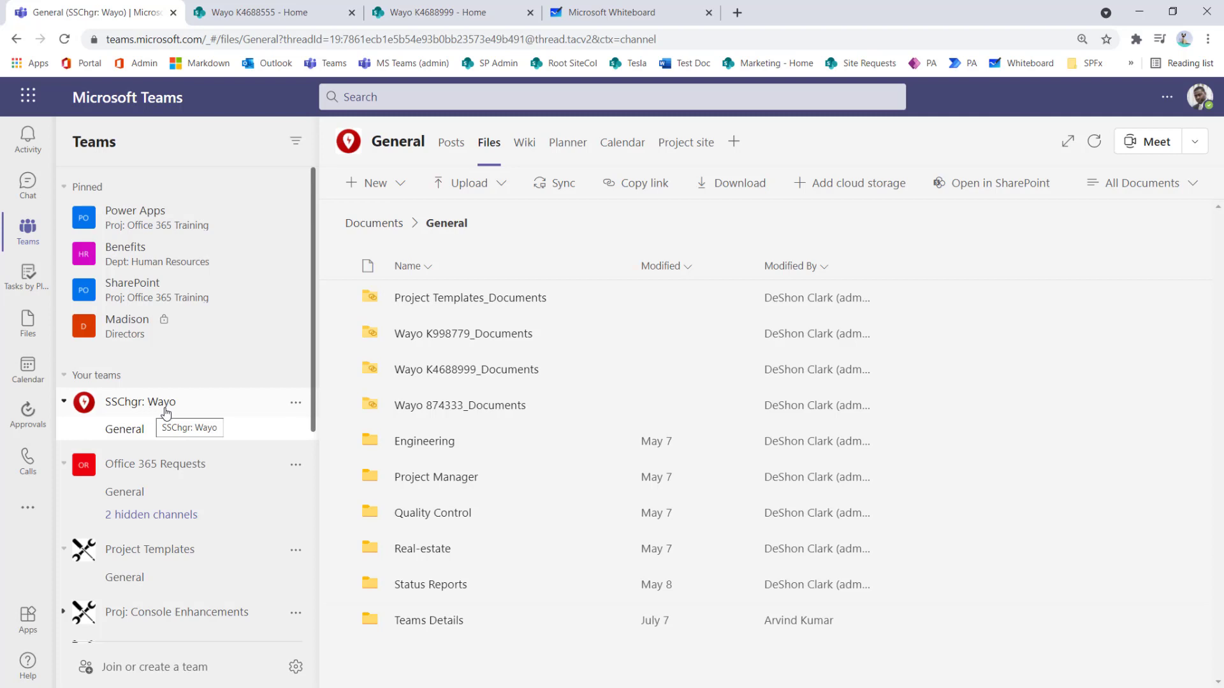
left_click(167, 409)
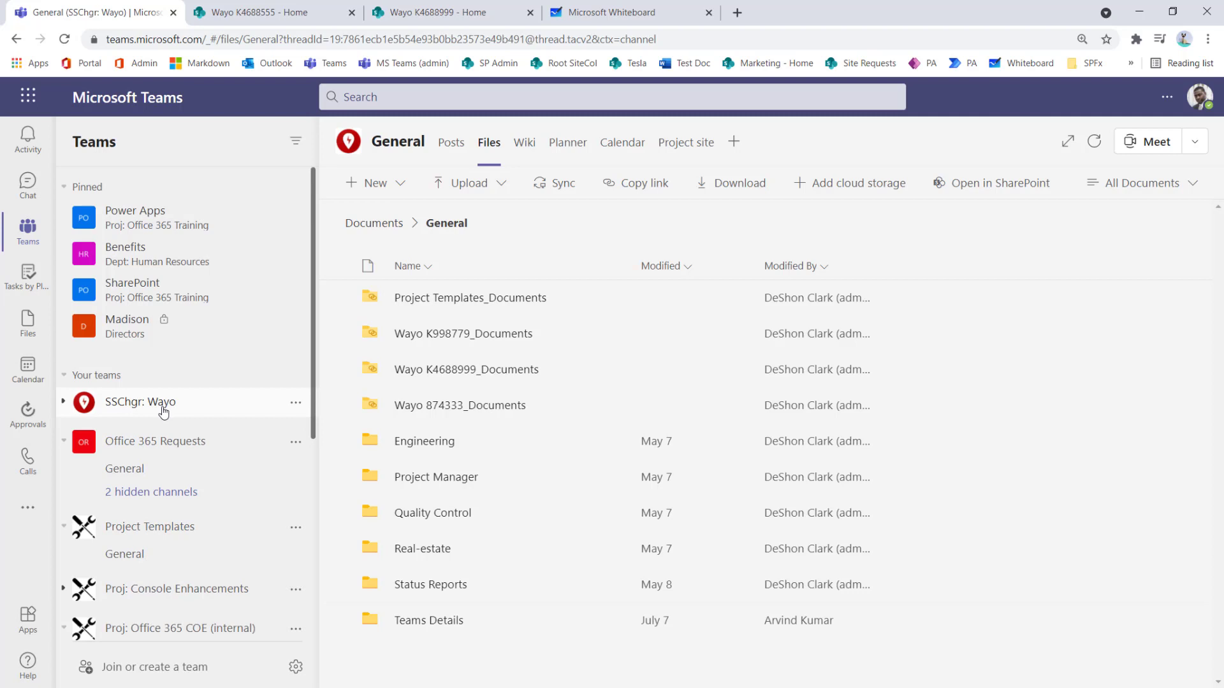
left_click(295, 406)
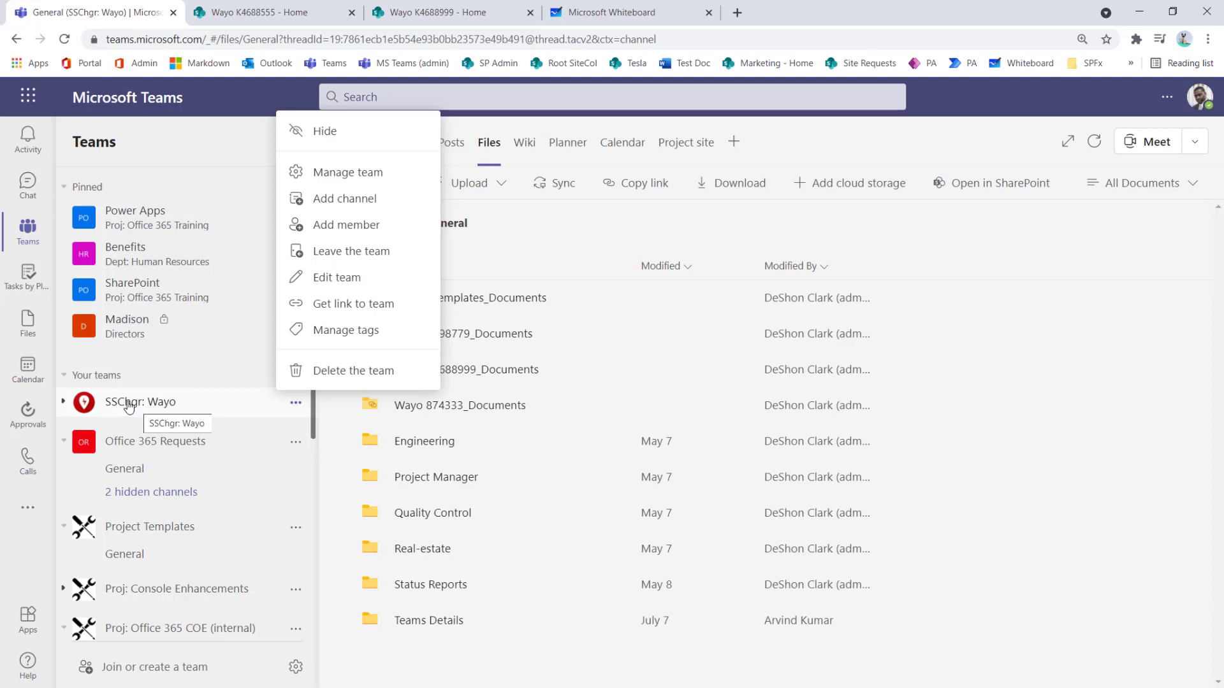
left_click(233, 14)
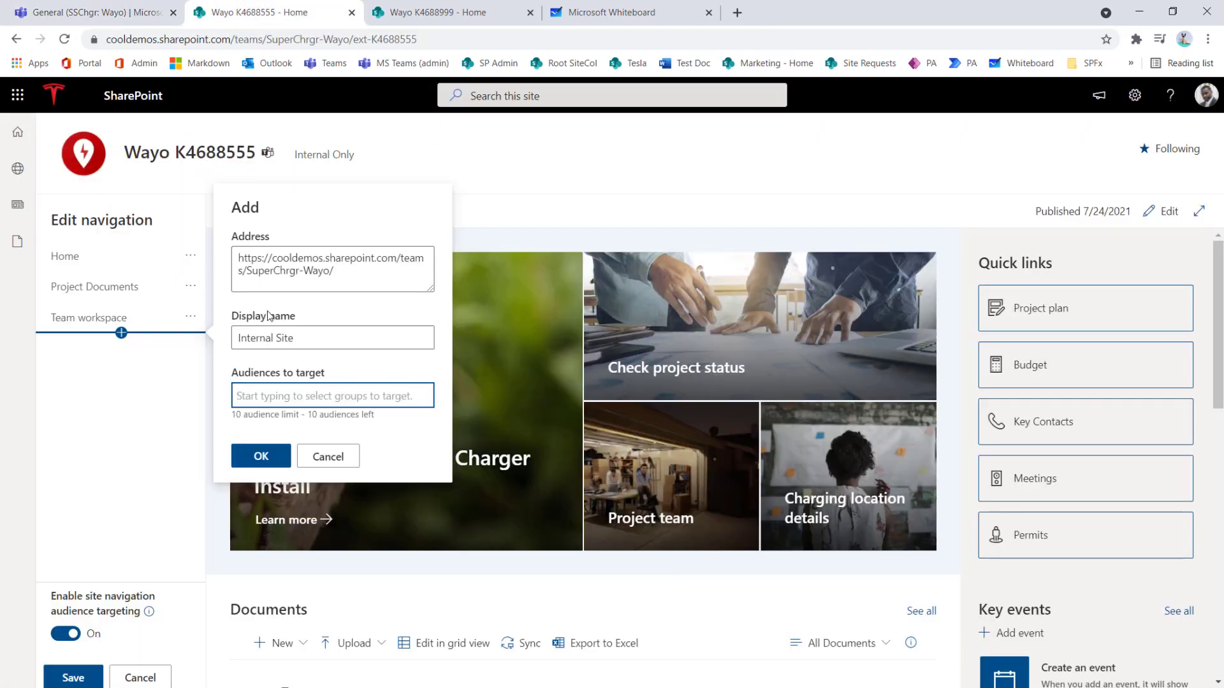
type("ssc")
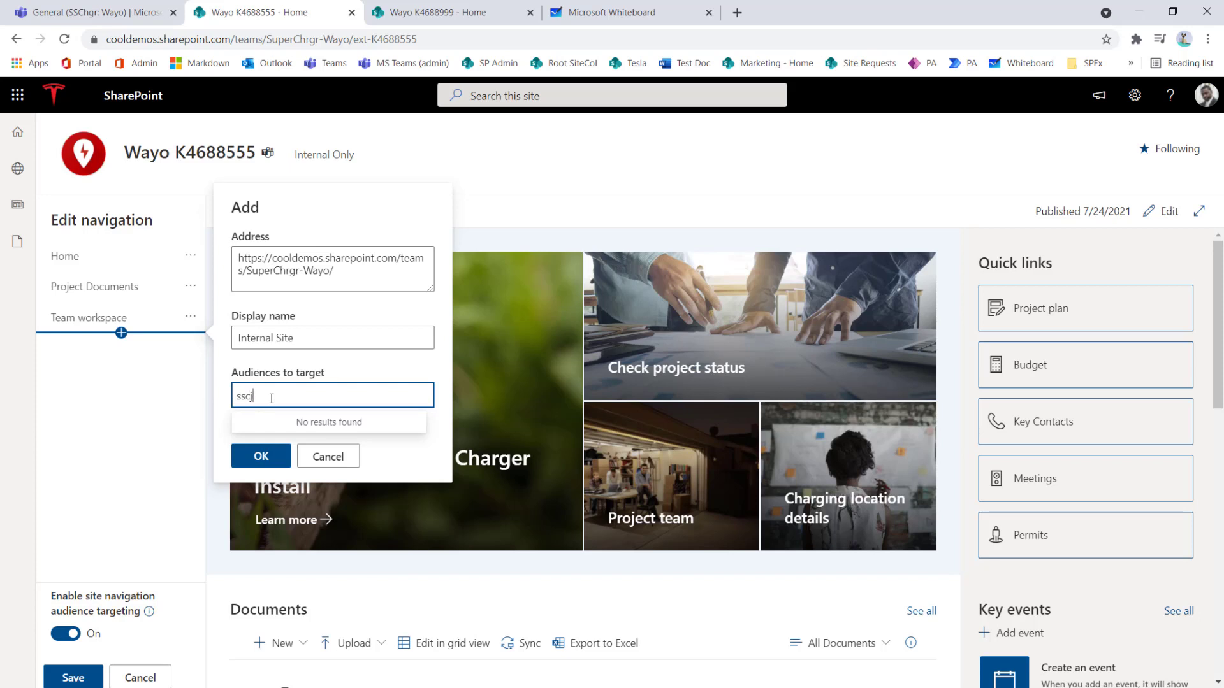
key("BackSpace")
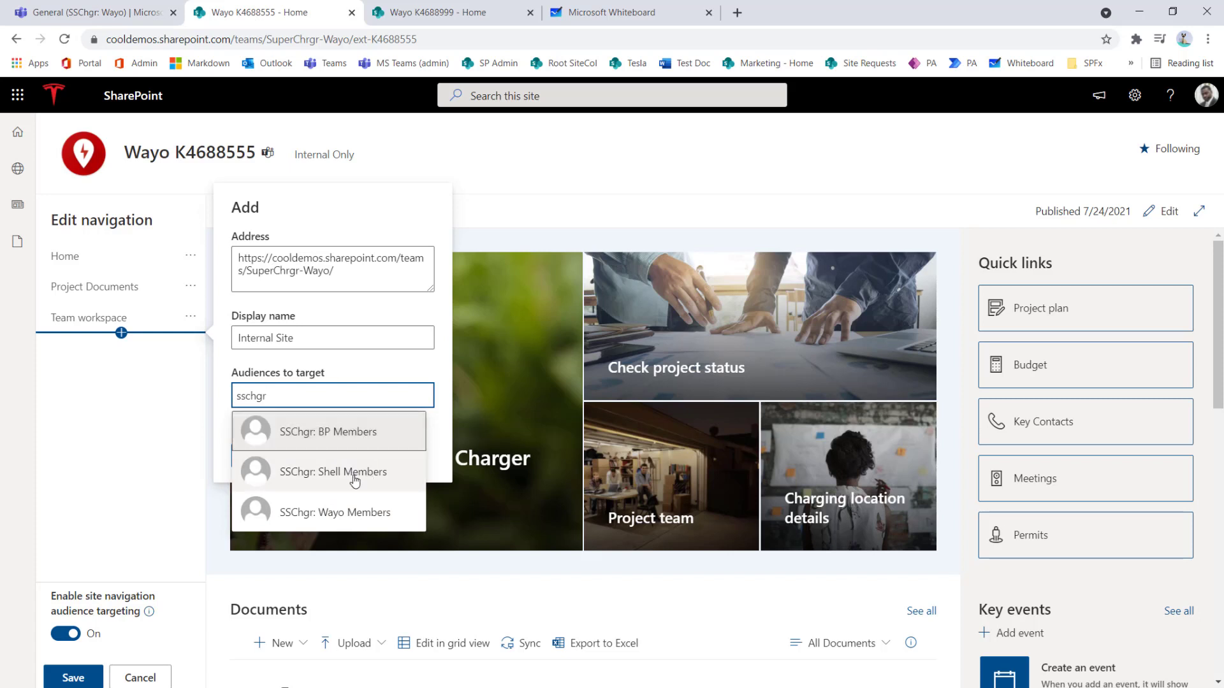
left_click(343, 518)
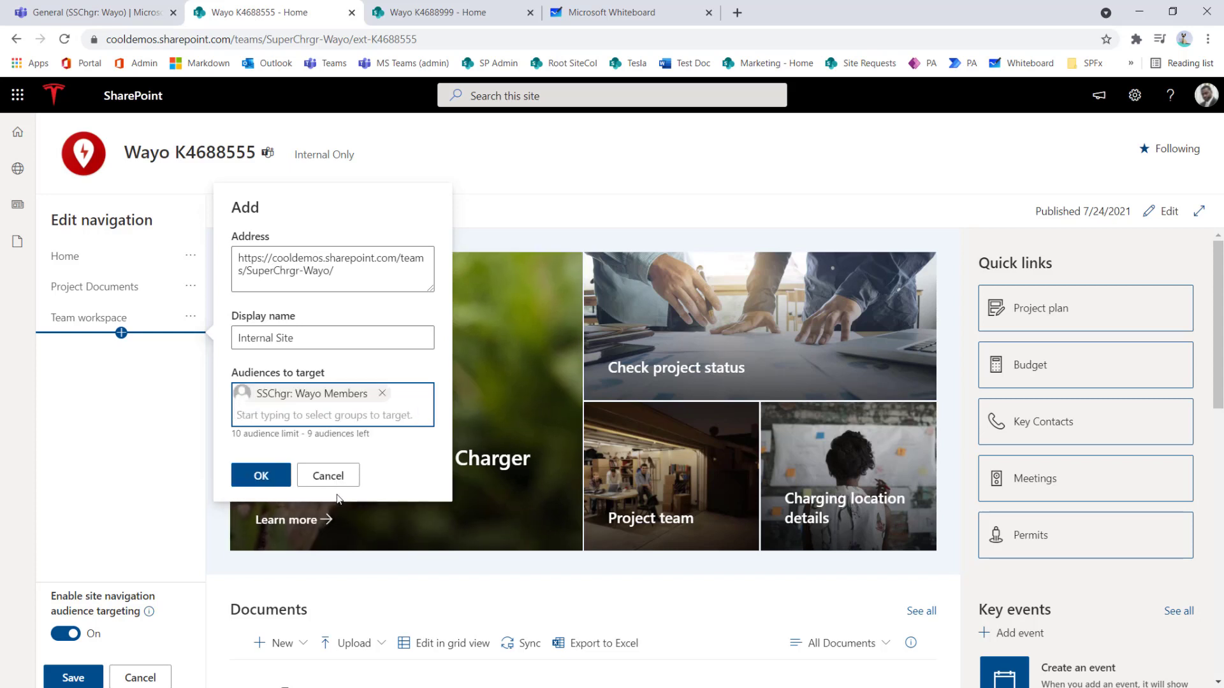
left_click(247, 479)
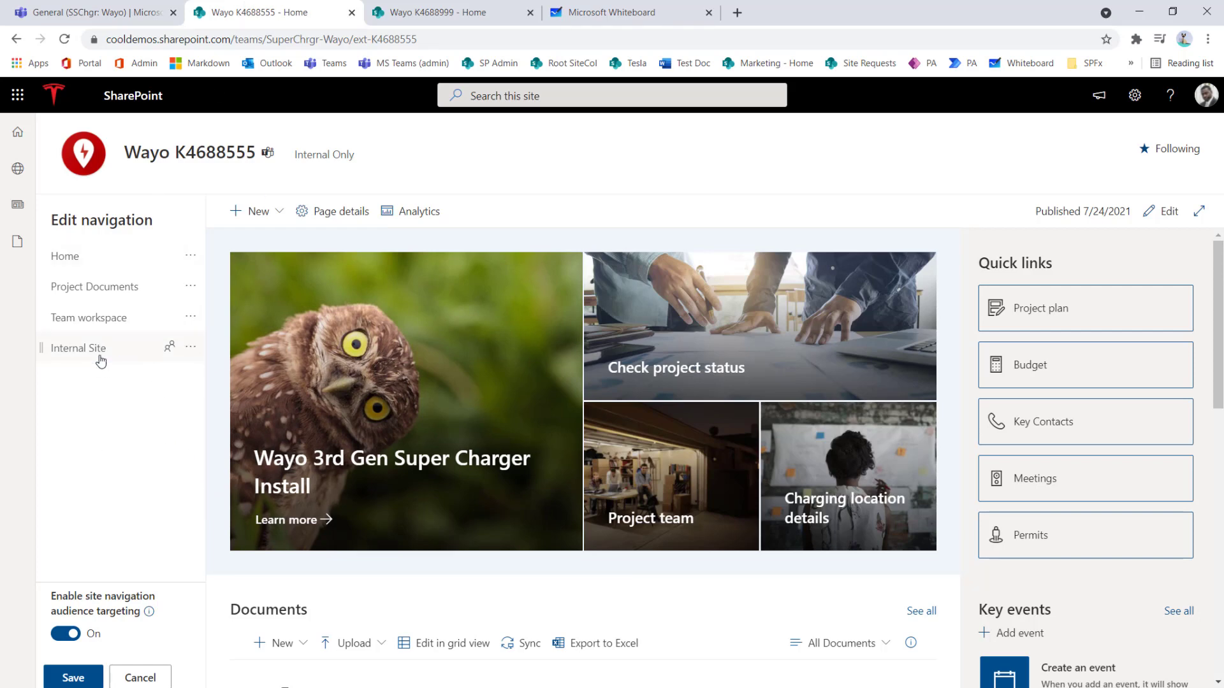
- Review the SSChgr: Wayo team in Microsoft Teams and save the Wayo K4688555 site's navigation
left_click(108, 13)
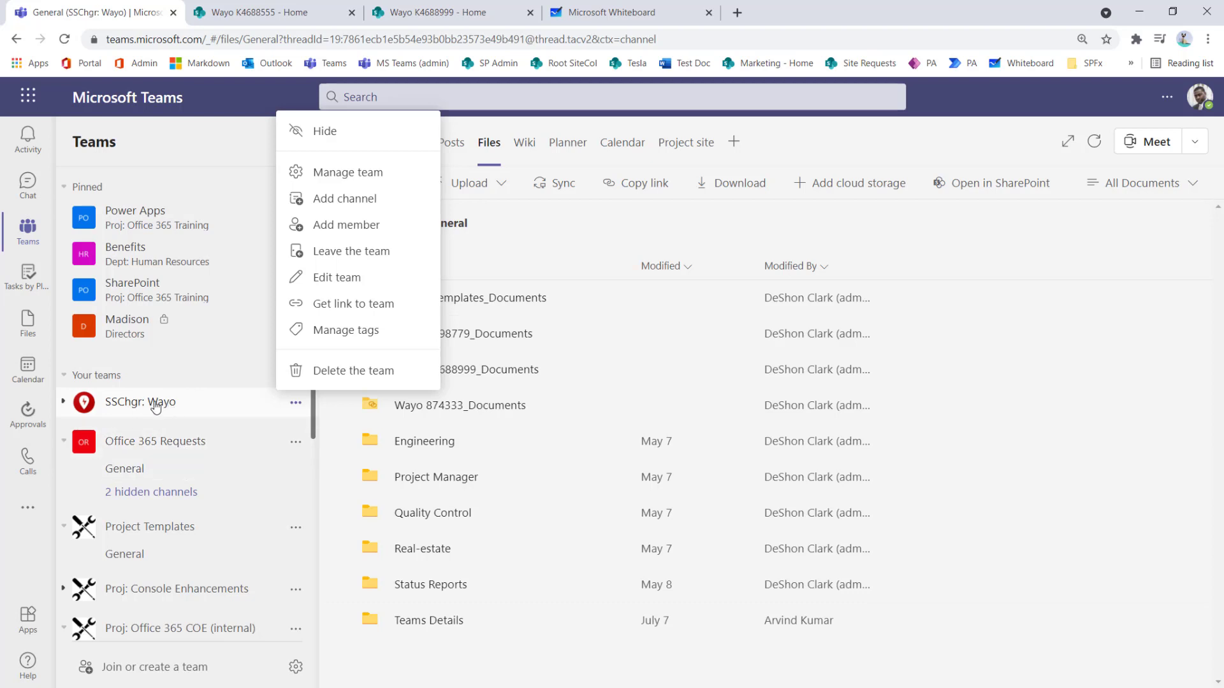
left_click(232, 12)
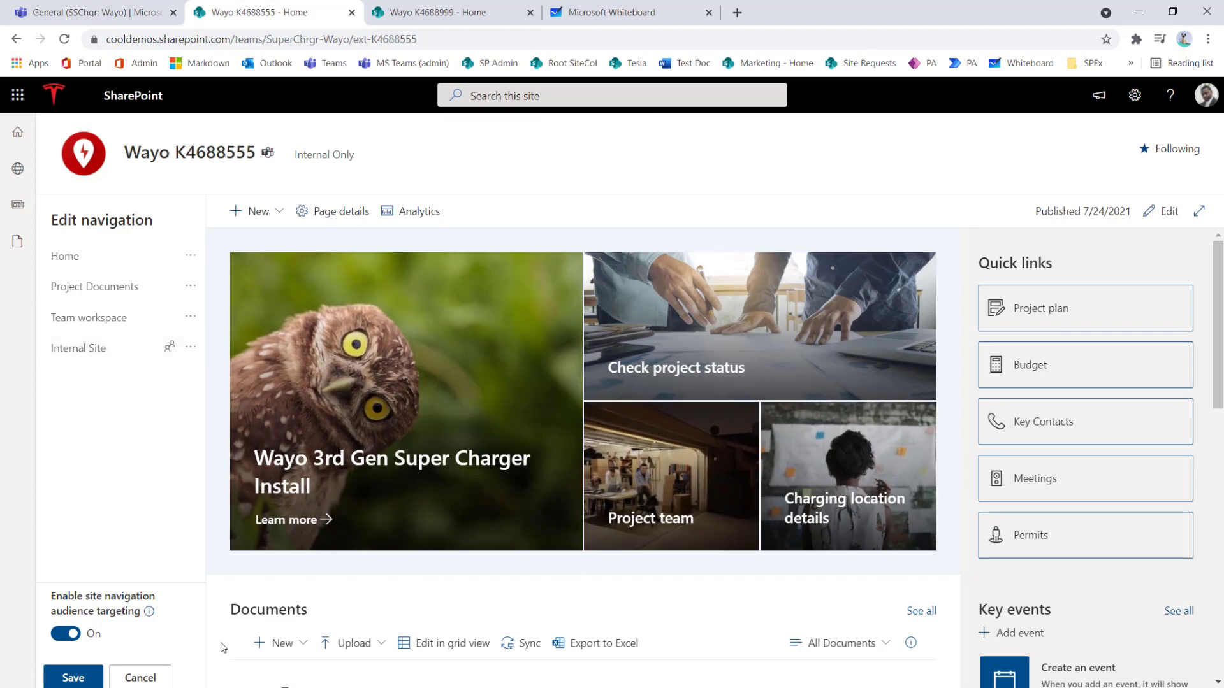
left_click(86, 678)
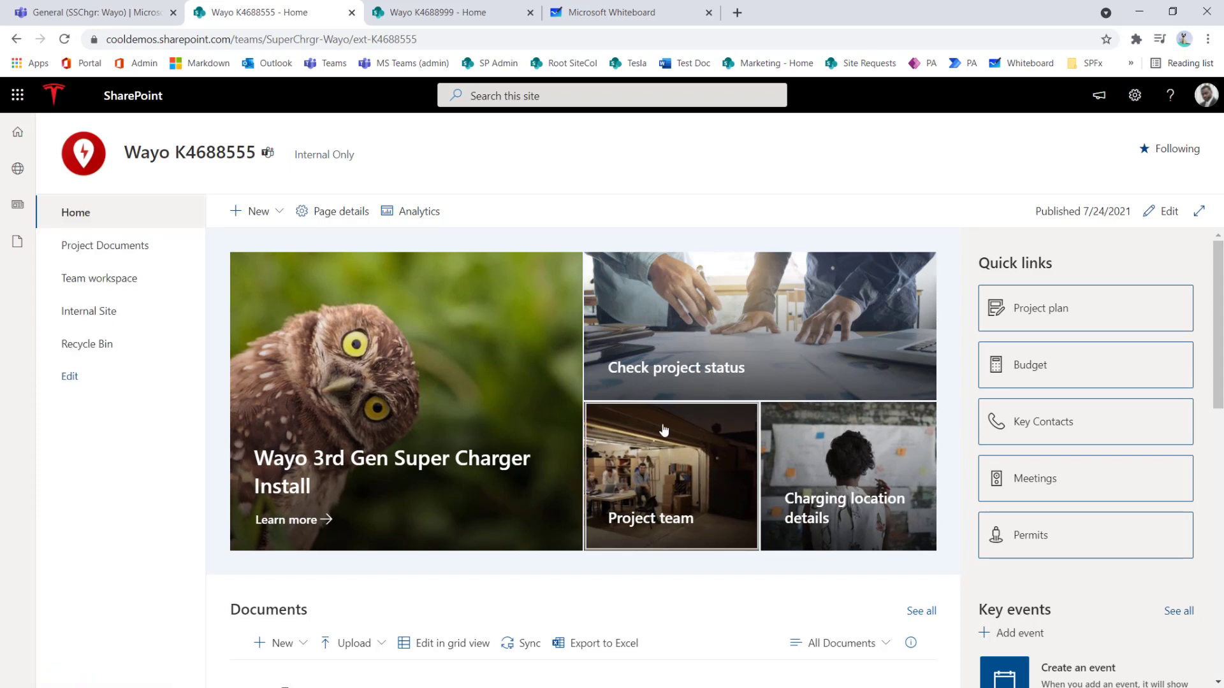
- Check the Wayo K4688555 site's owners in its permissions and start sharing the site with SSChgr: Wayo Members at Read level
left_click(1145, 100)
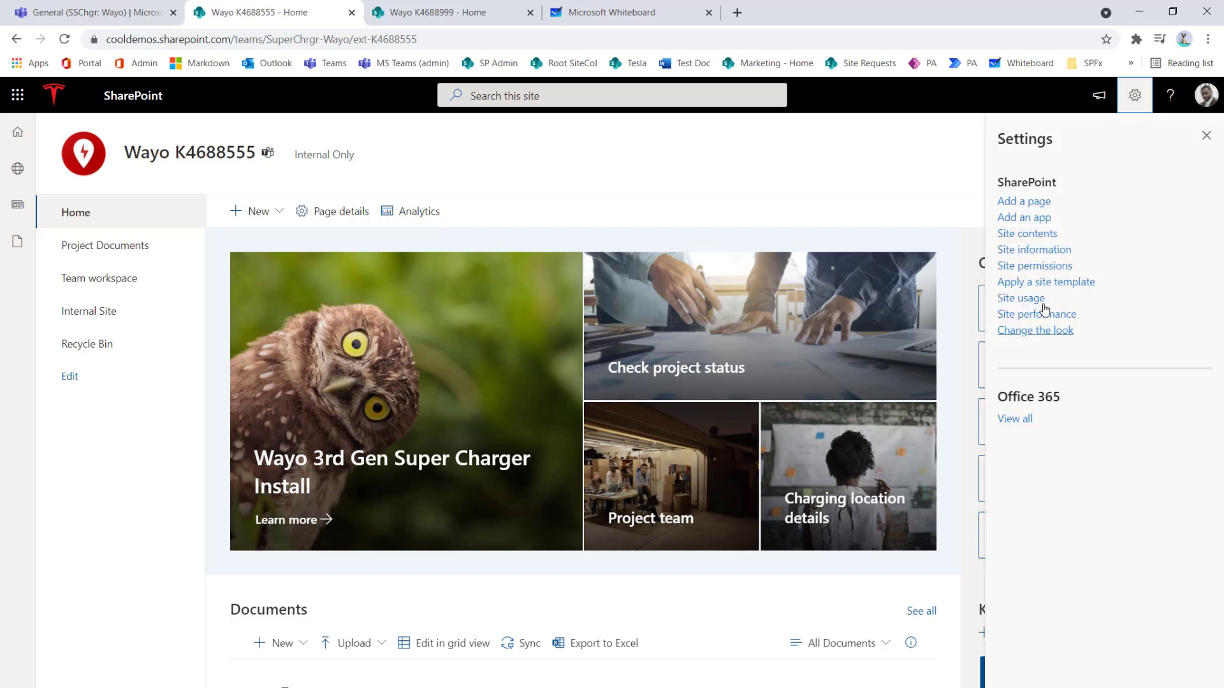
left_click(1033, 265)
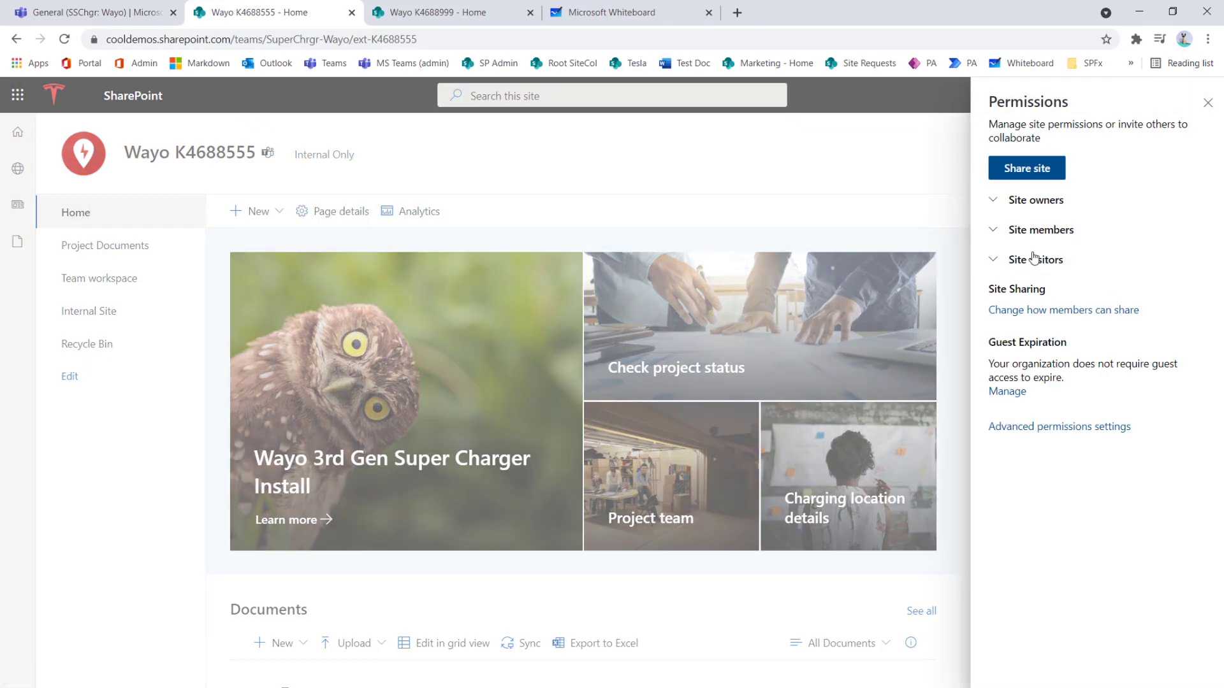
left_click(1029, 202)
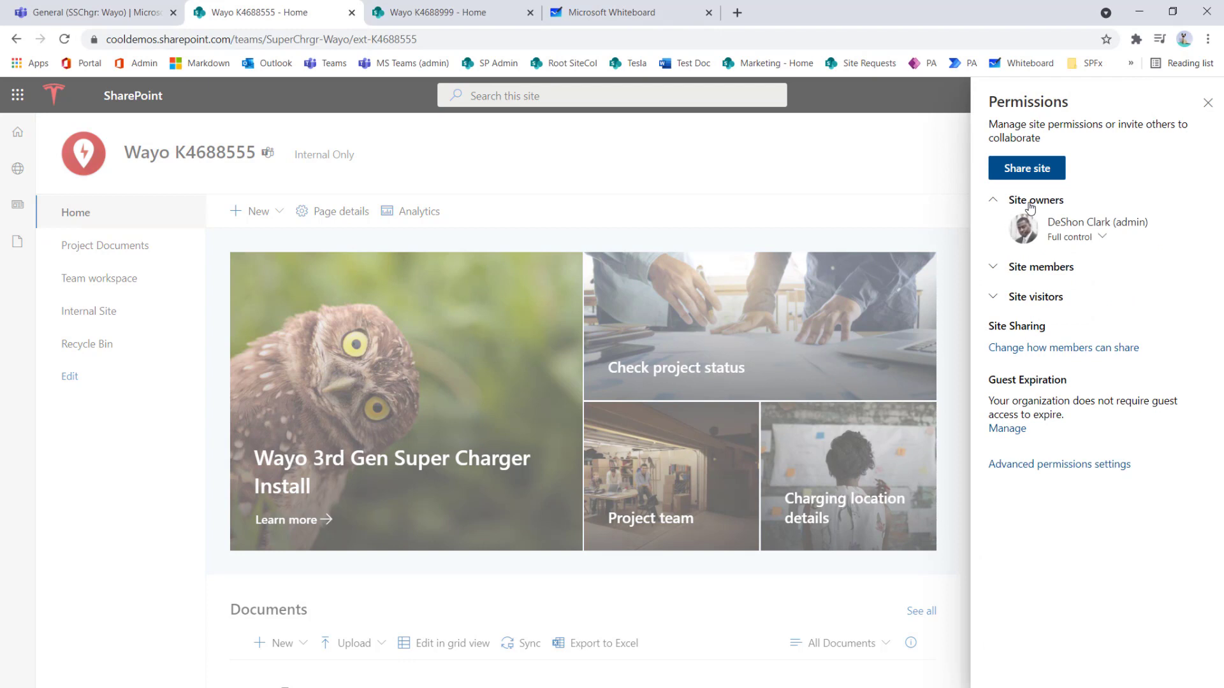
left_click(1040, 169)
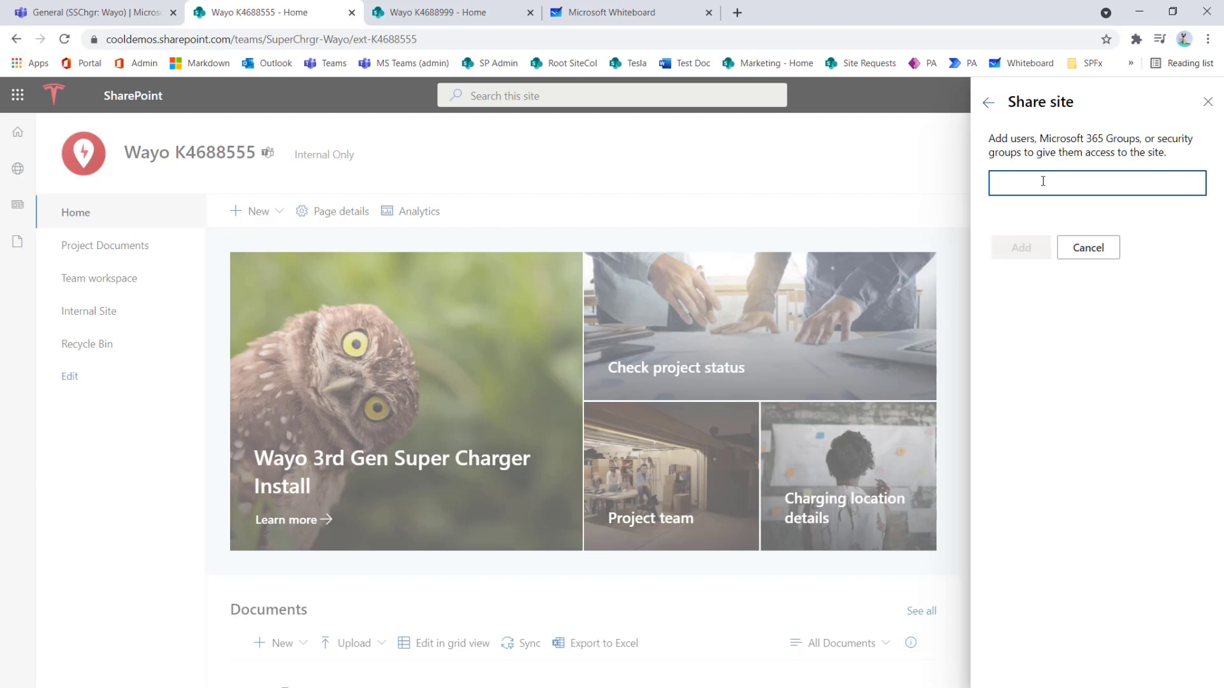
type("ssch")
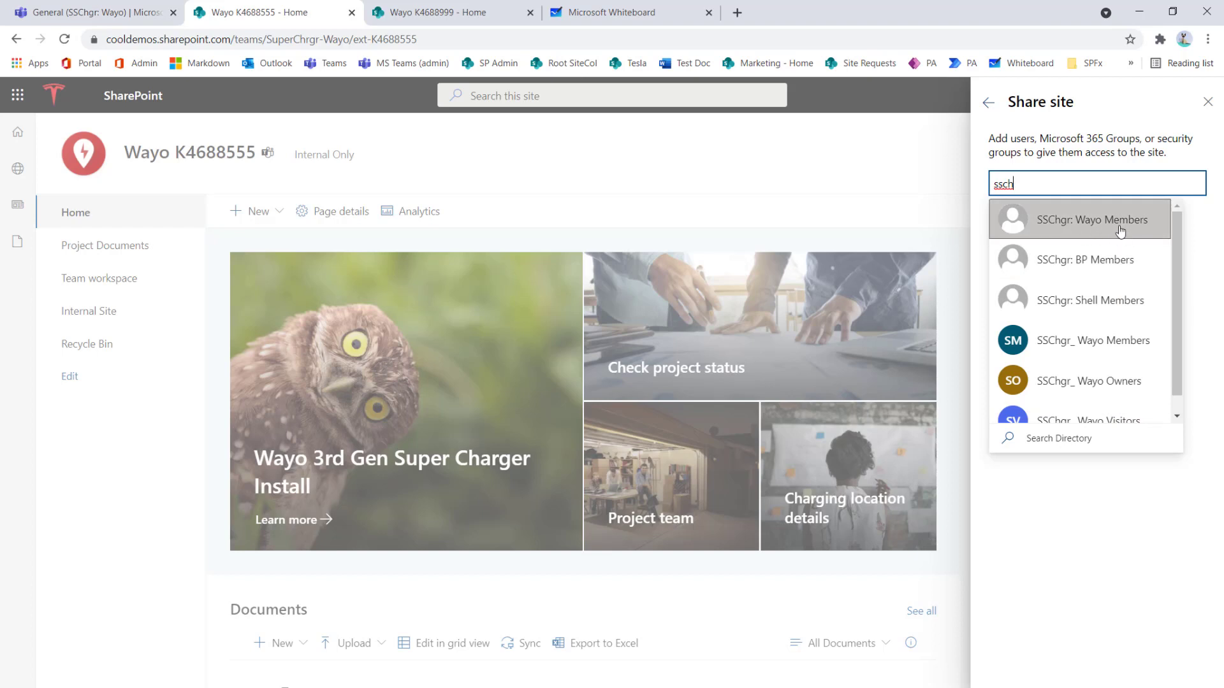
left_click(1119, 230)
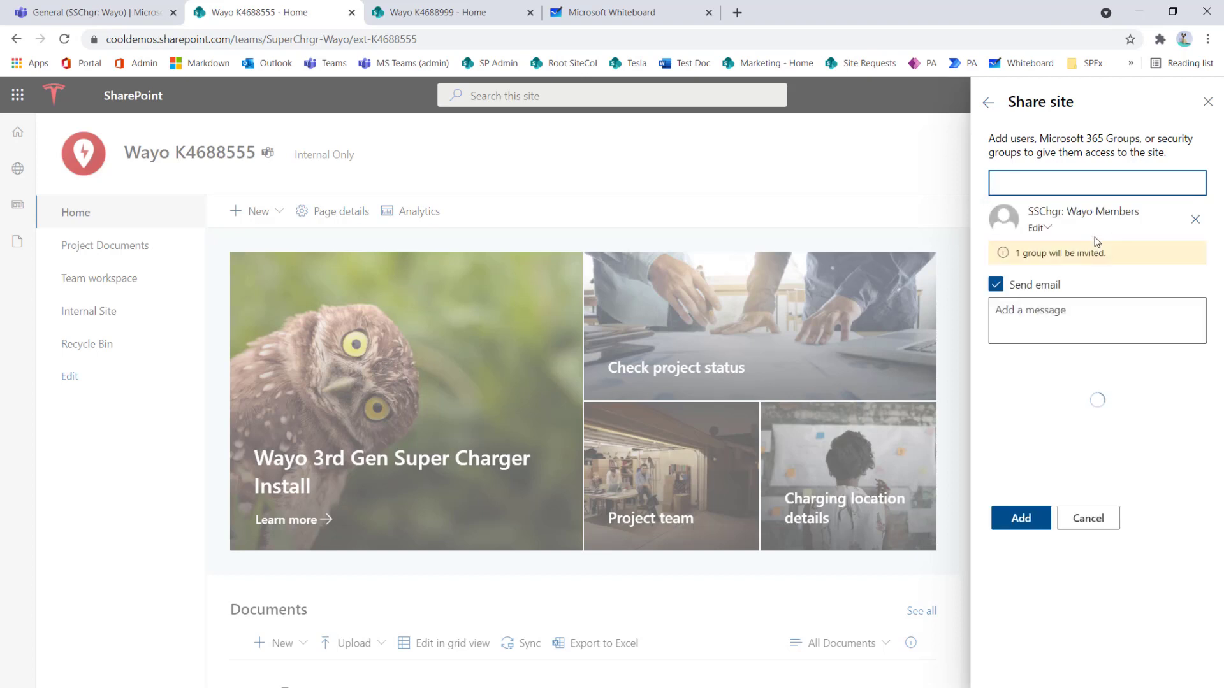
left_click(1049, 233)
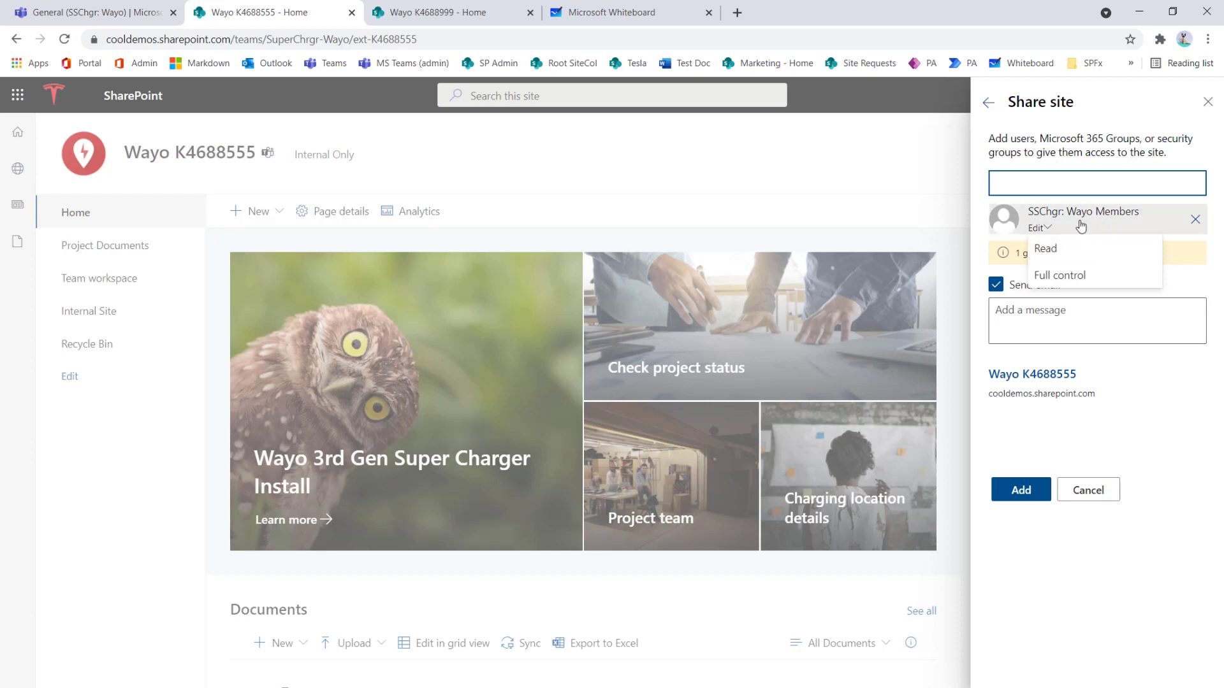
left_click(1054, 248)
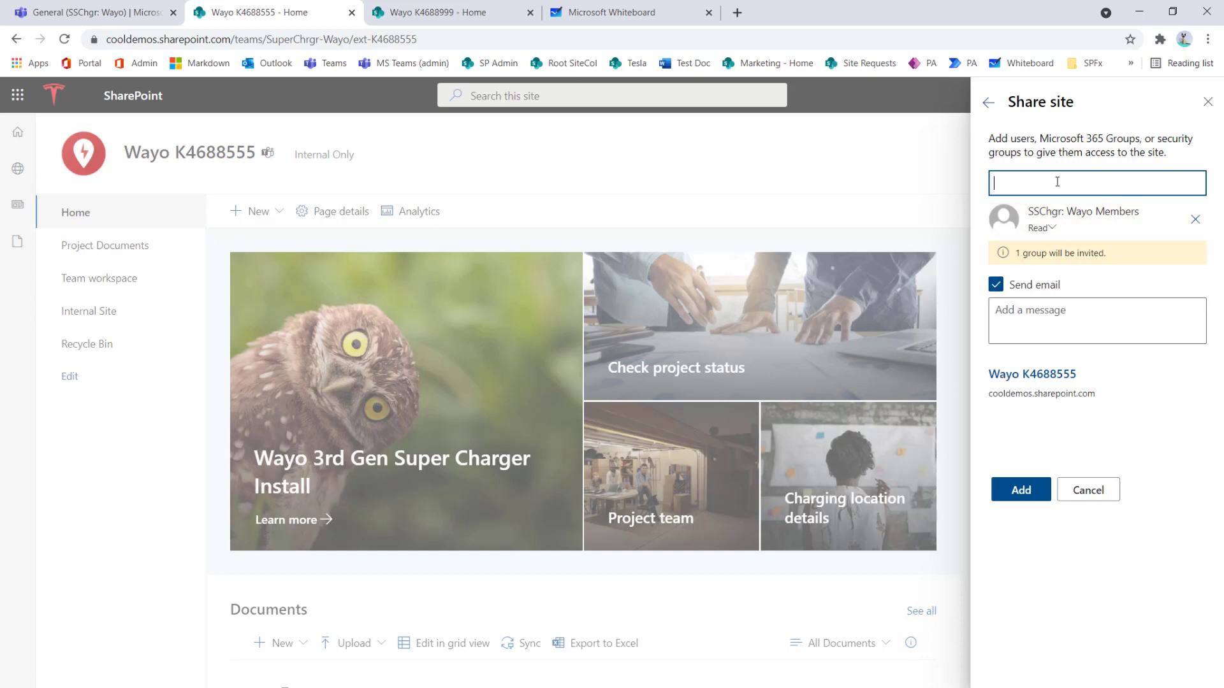
- Include SSChgr_ Wayo Owners with Full control, turn off the email notification, and try to share the site with both groups
type("ssche")
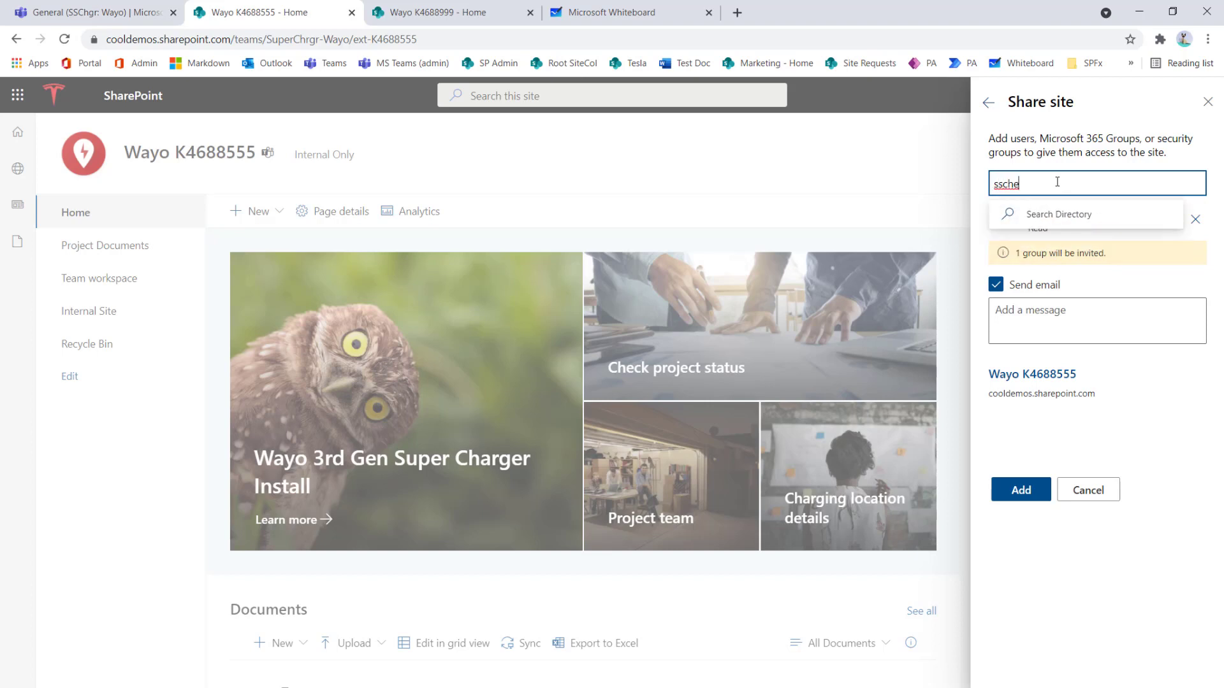
key("BackSpace")
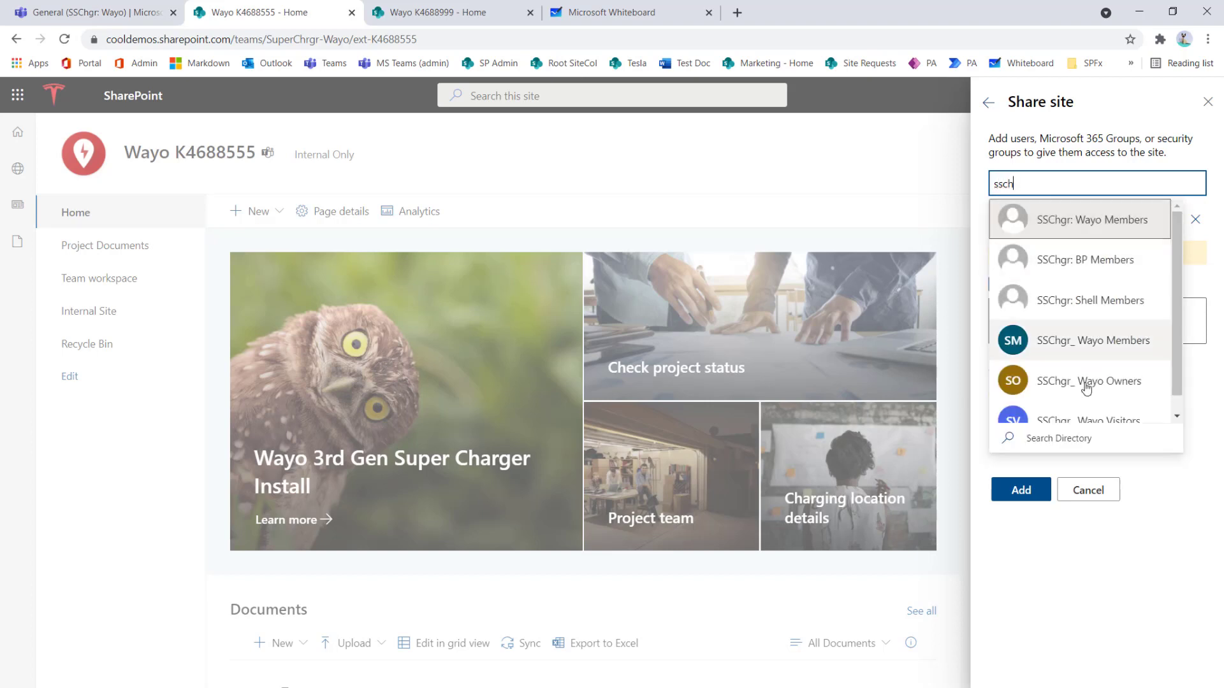
left_click(1108, 390)
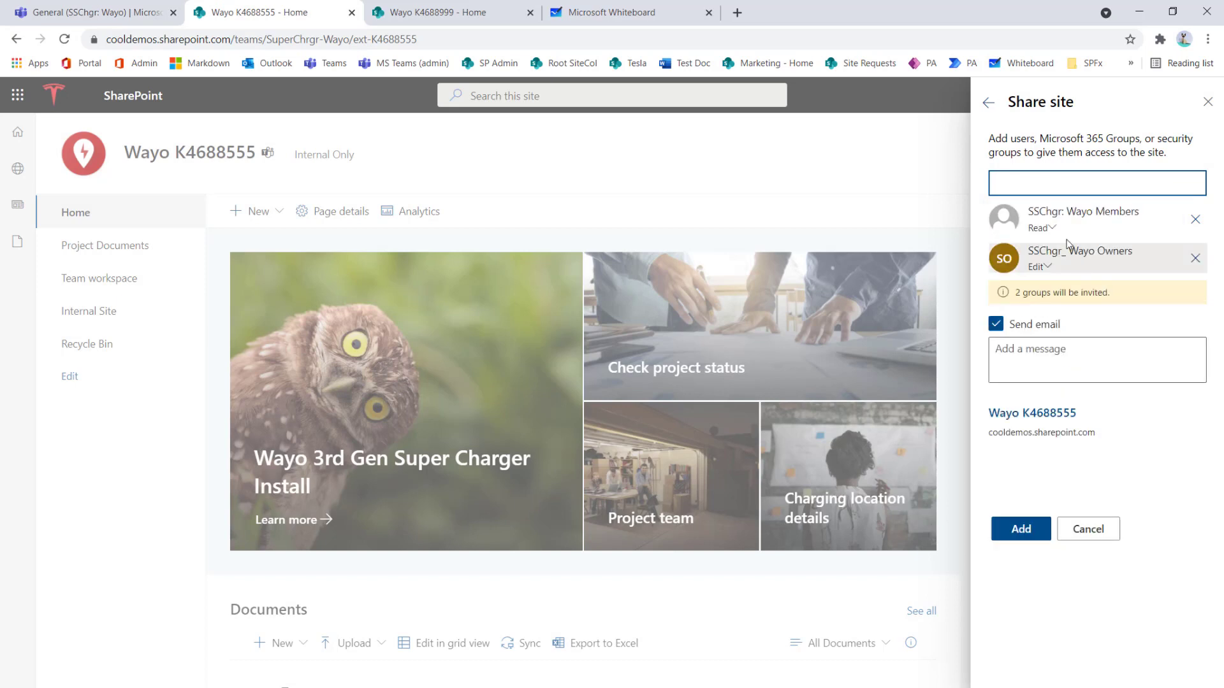
left_click(1045, 268)
left_click(1057, 314)
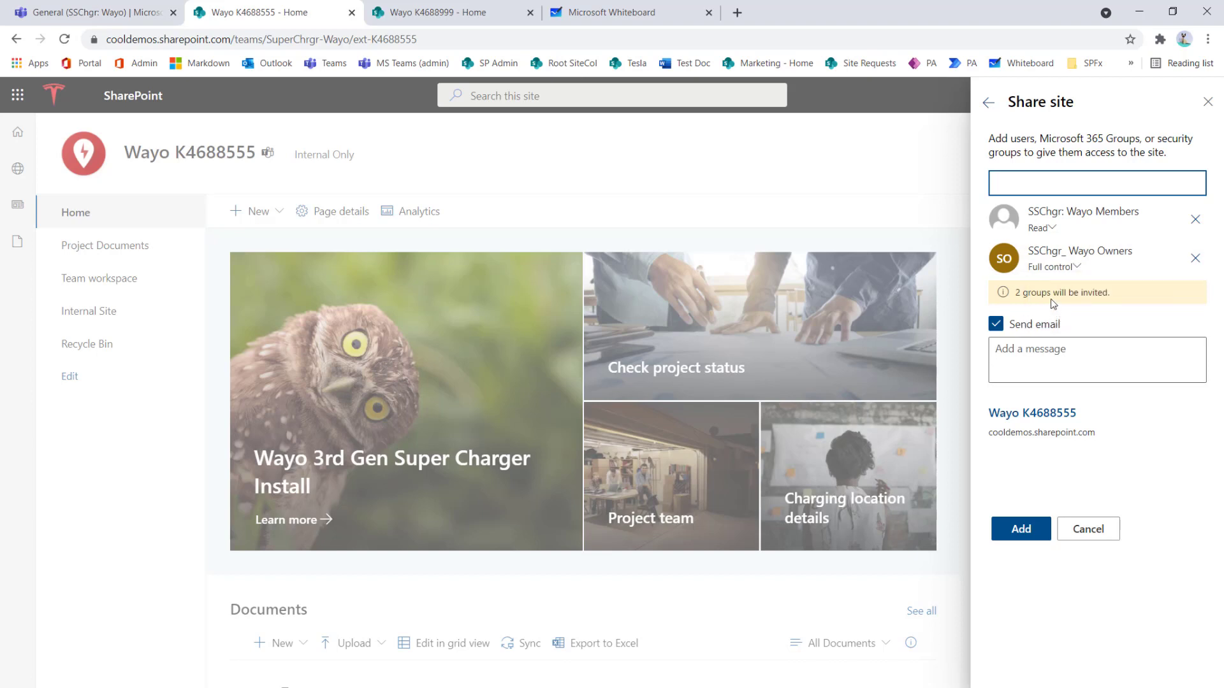
left_click(998, 325)
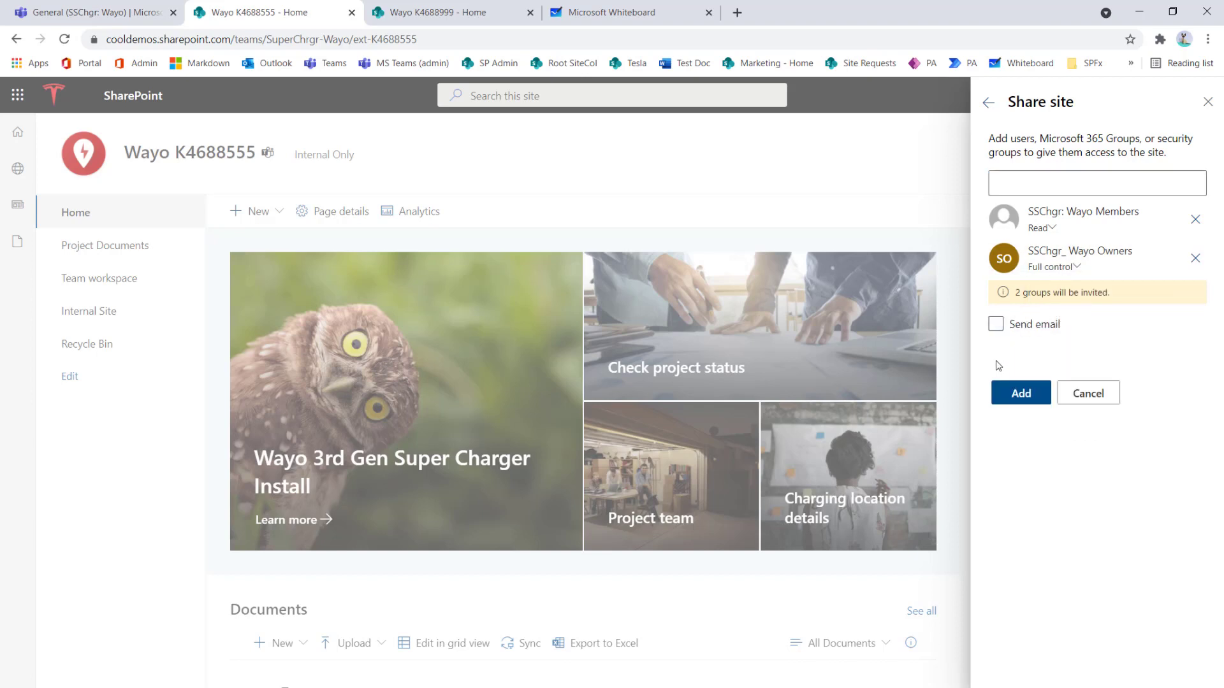
left_click(1020, 393)
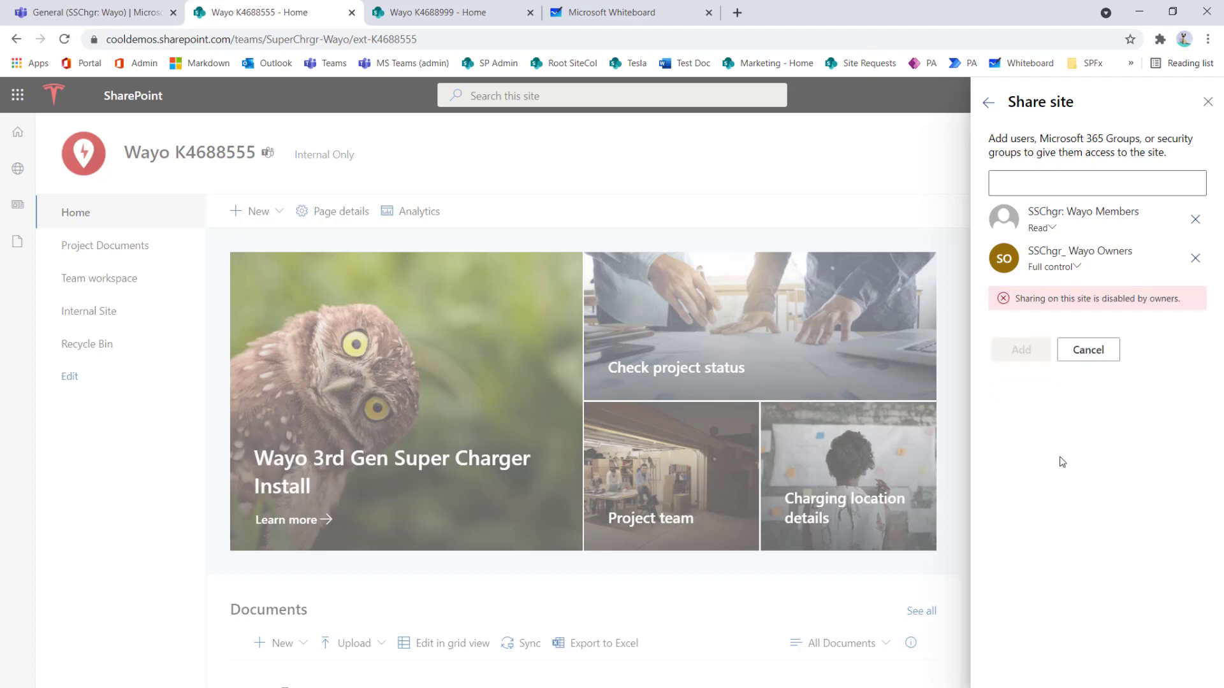
key("Escape")
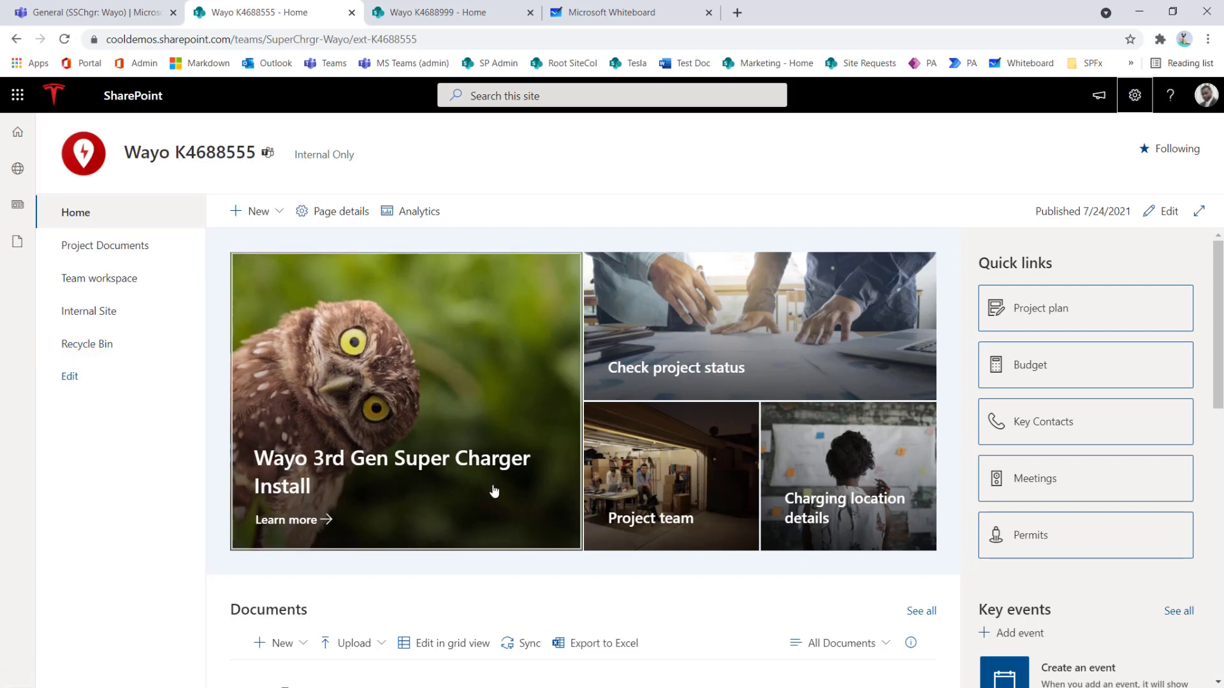
- Create a list named Issue tracker from Microsoft's Issue tracker template, shown in the site navigation
scroll(493, 472, "down", 5)
scroll(446, 462, "up", 1)
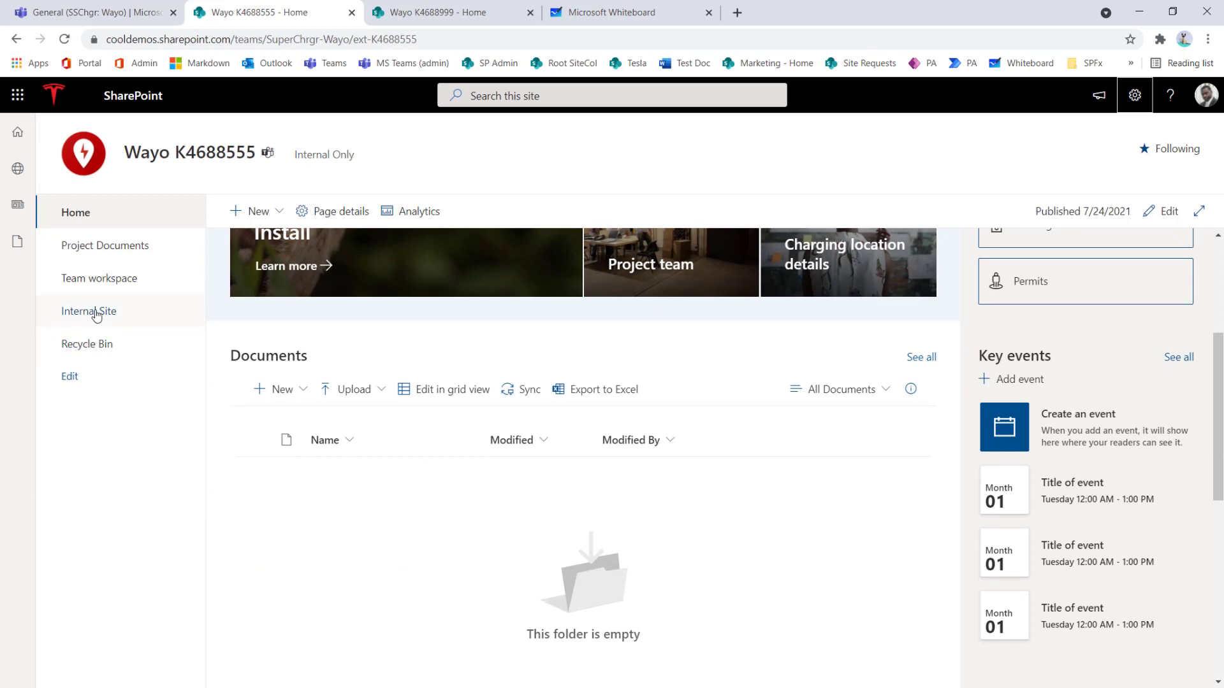
left_click(276, 218)
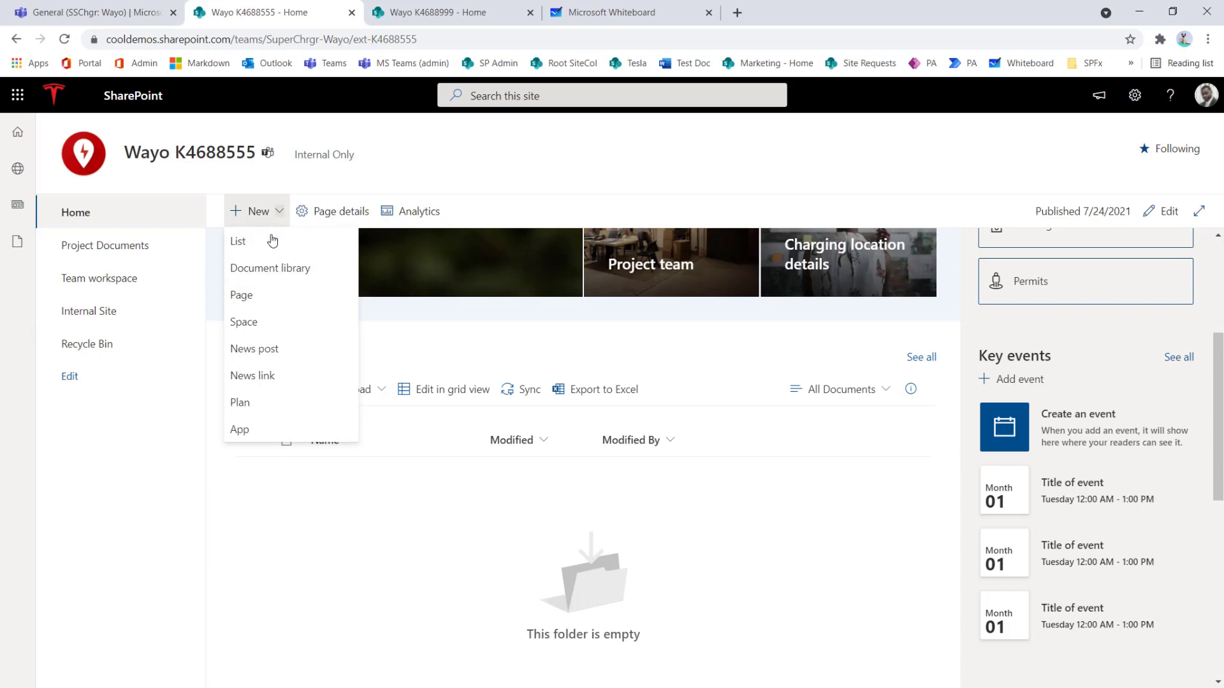
left_click(270, 243)
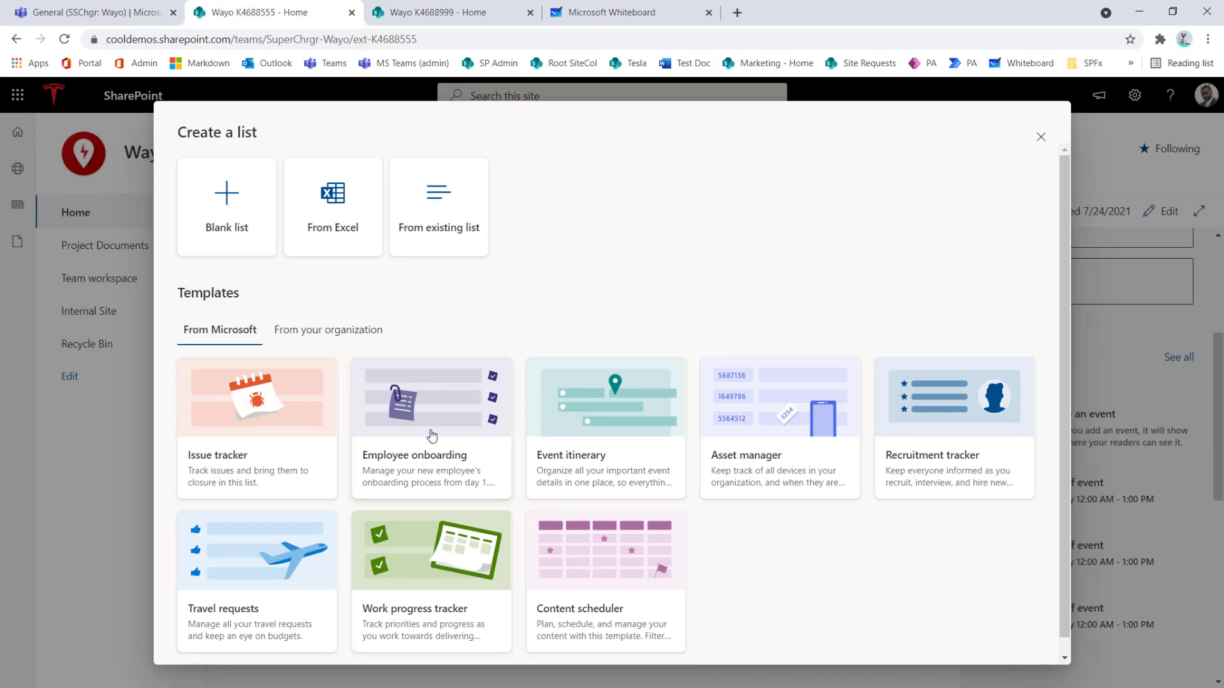
left_click(259, 436)
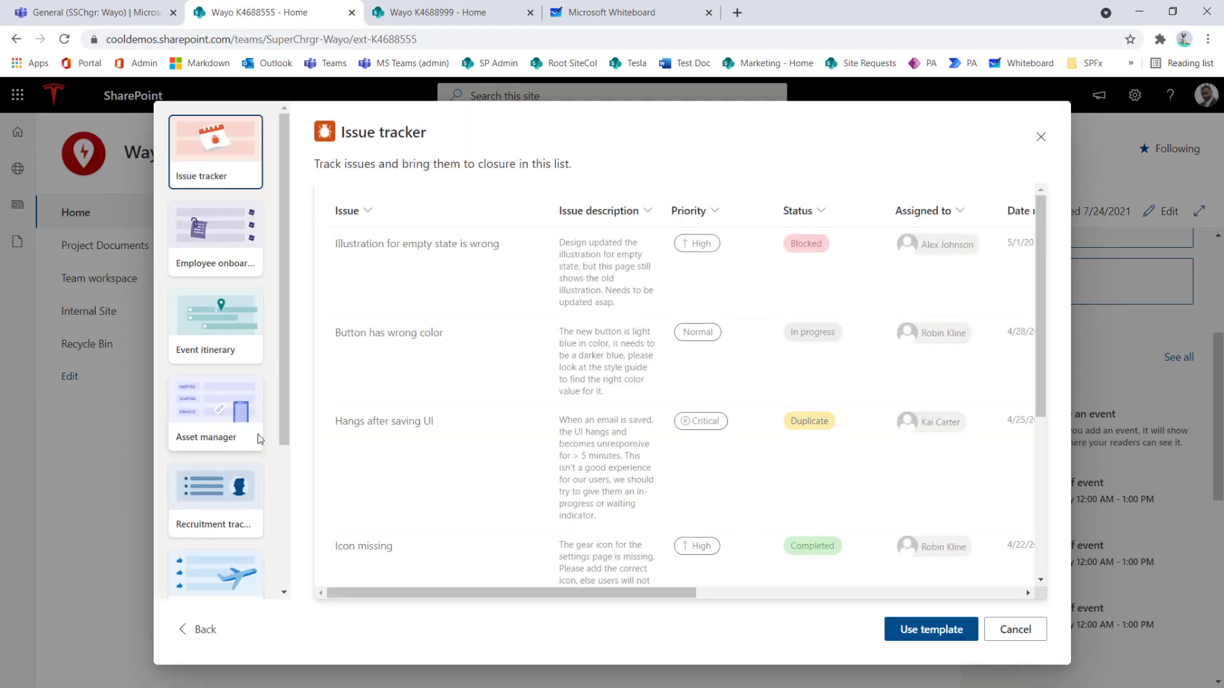
left_click(913, 632)
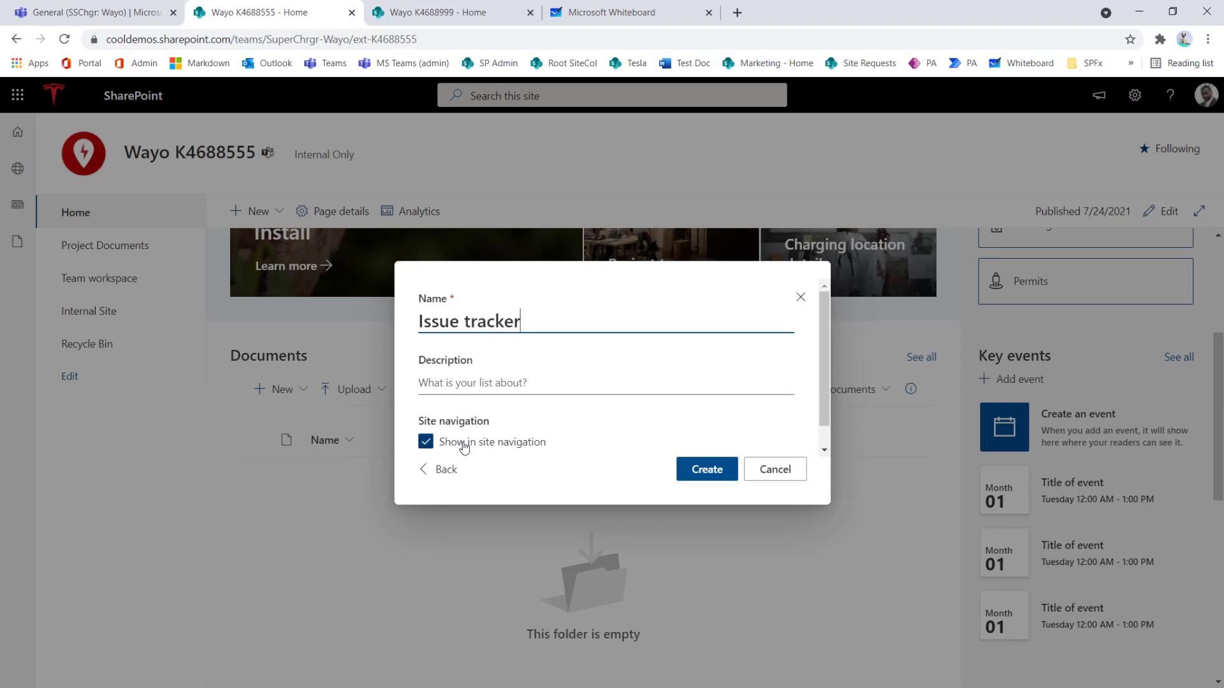
left_click(713, 468)
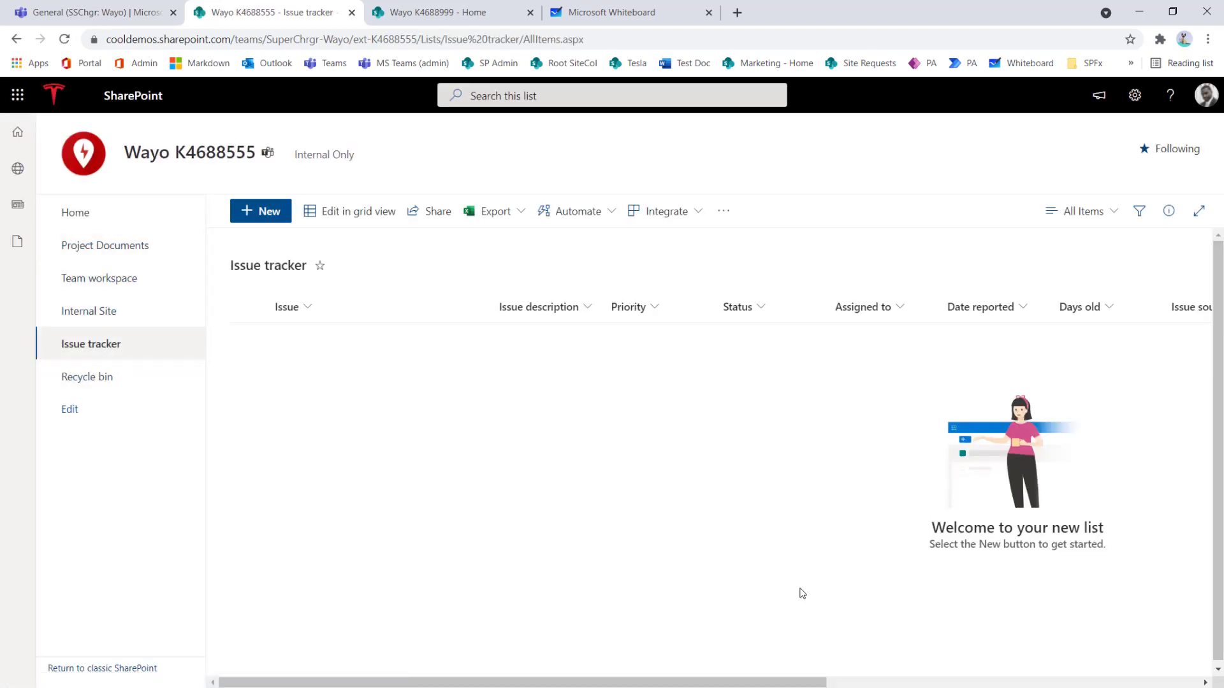
- Return to the site's home page and apply the Tesla Red company theme to the Wayo K4688555 site
left_click(81, 215)
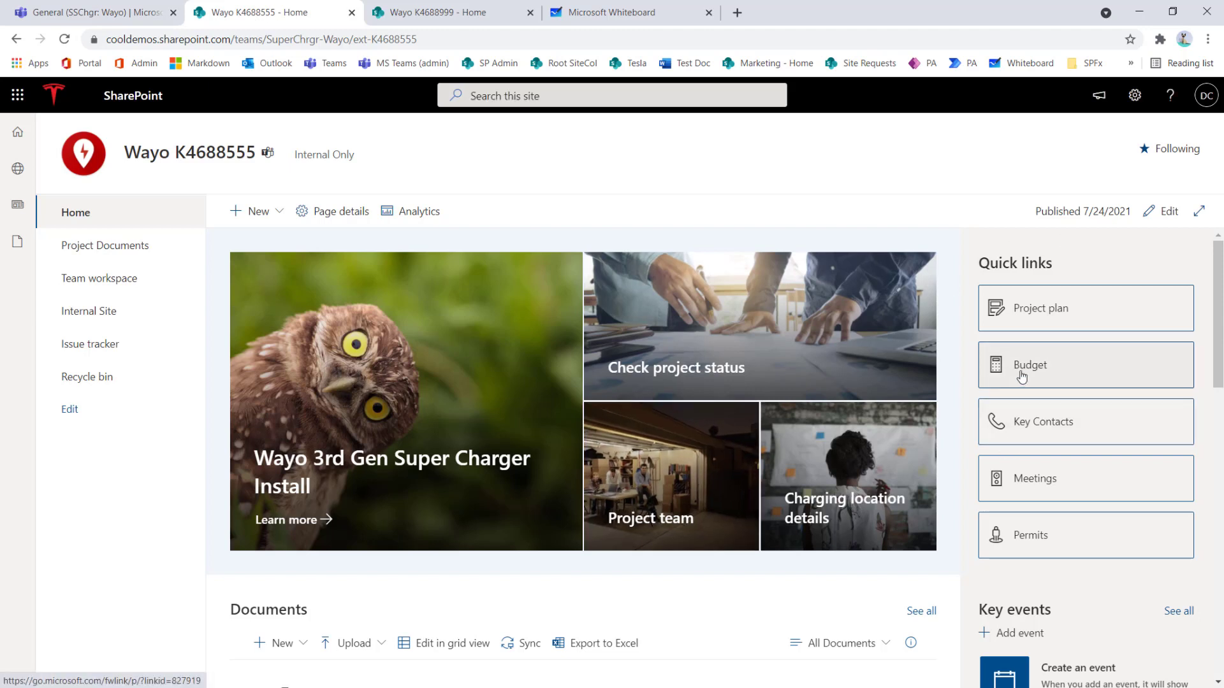
left_click(1134, 95)
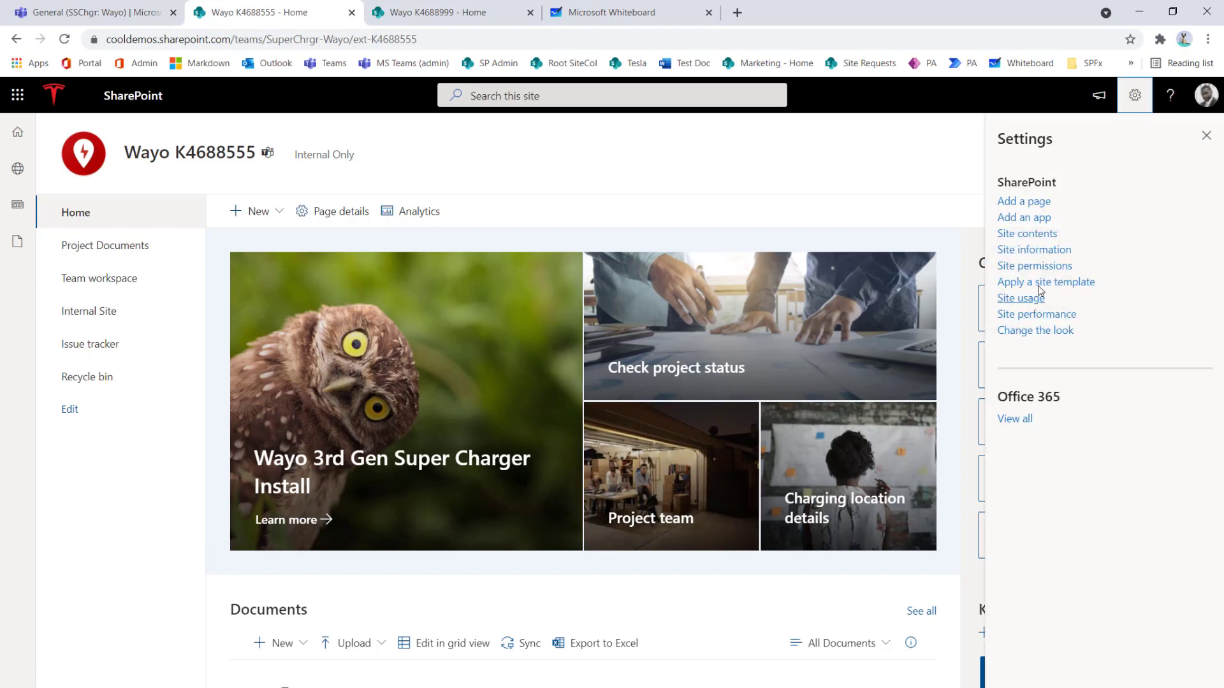
left_click(1039, 330)
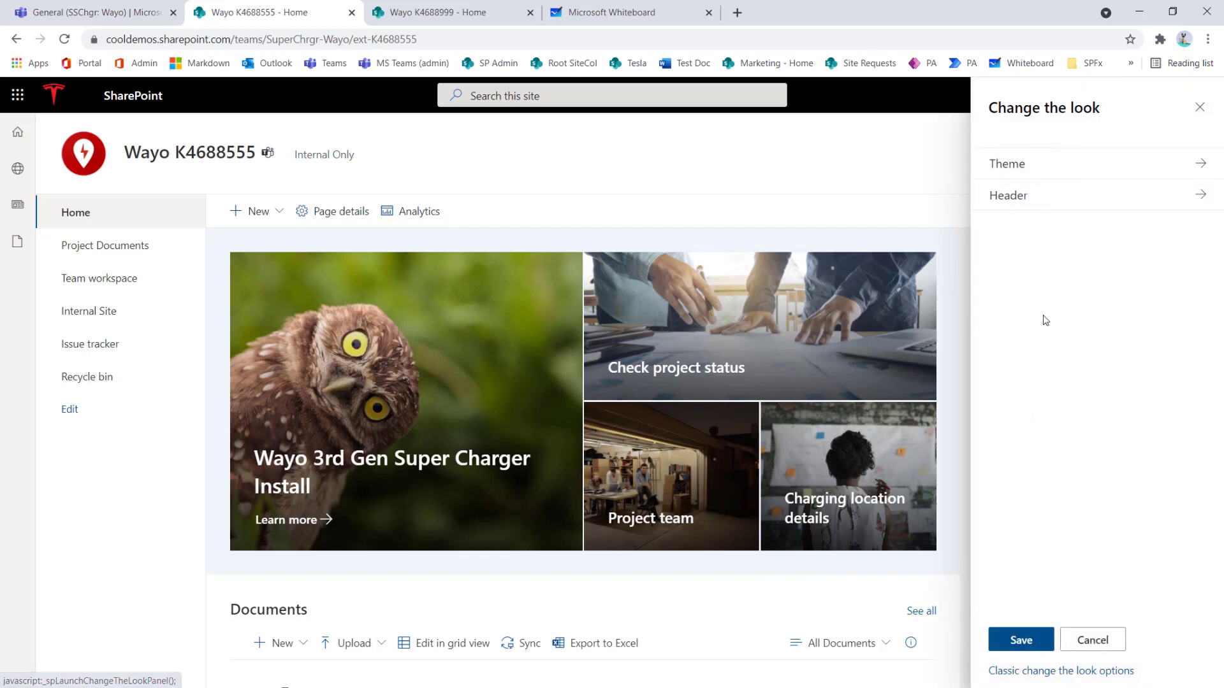
left_click(1038, 171)
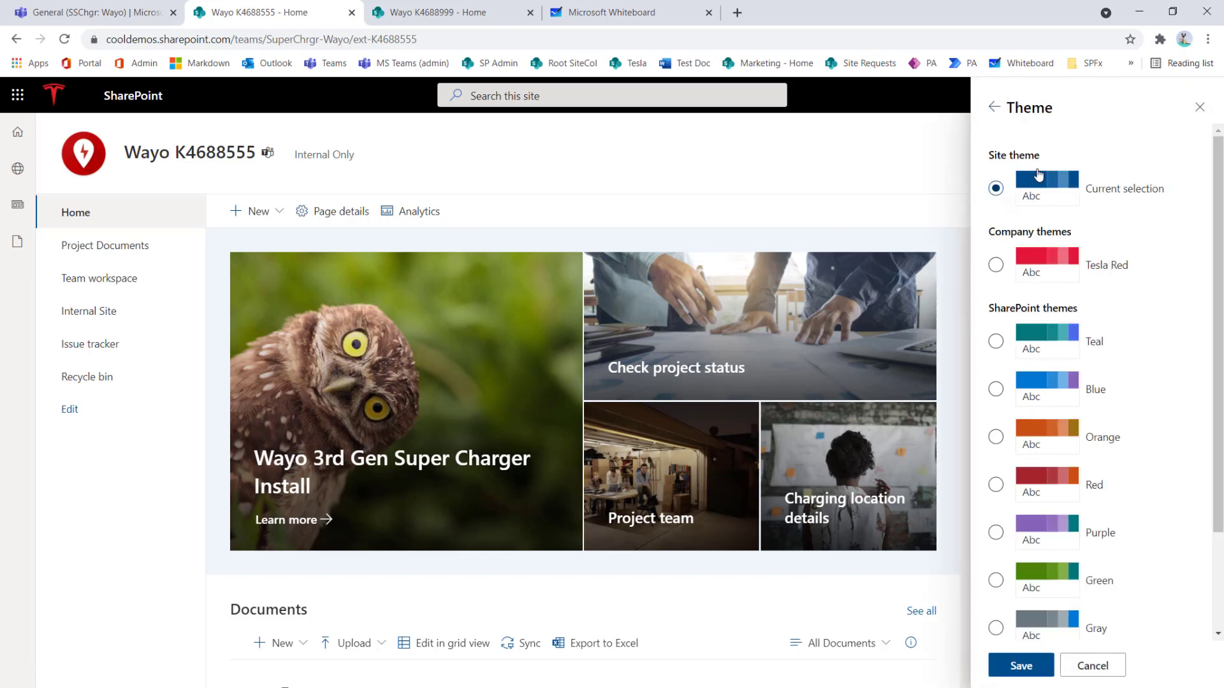
left_click(1003, 268)
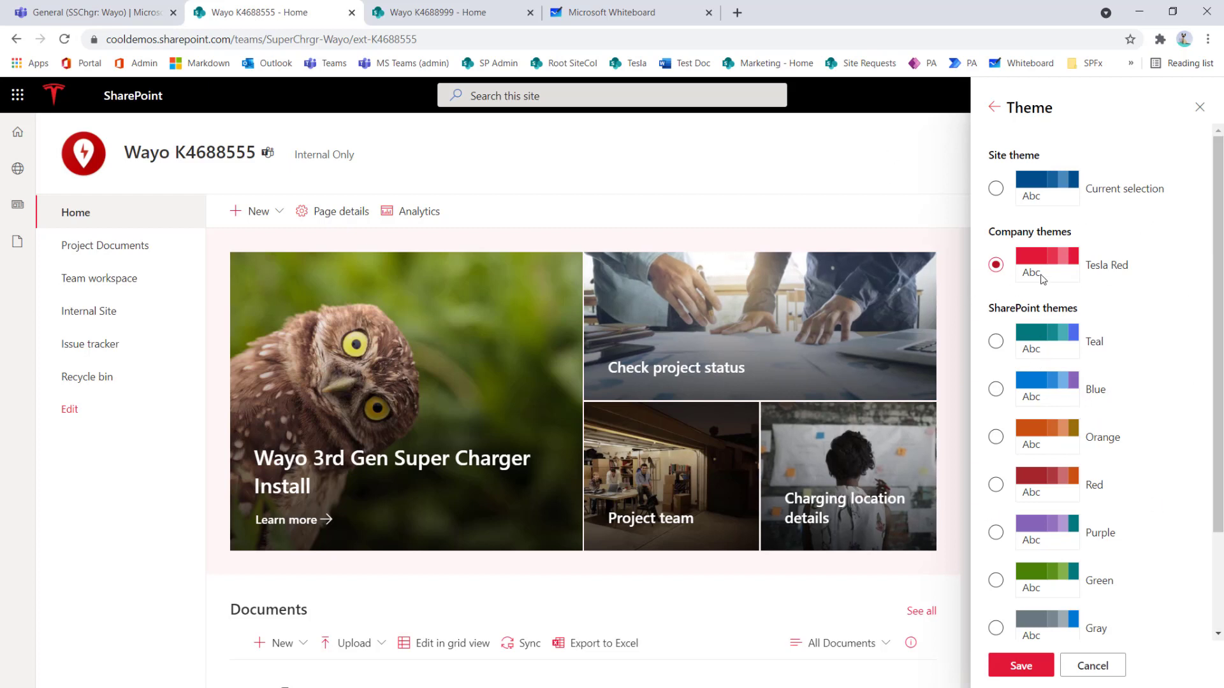
left_click(1021, 666)
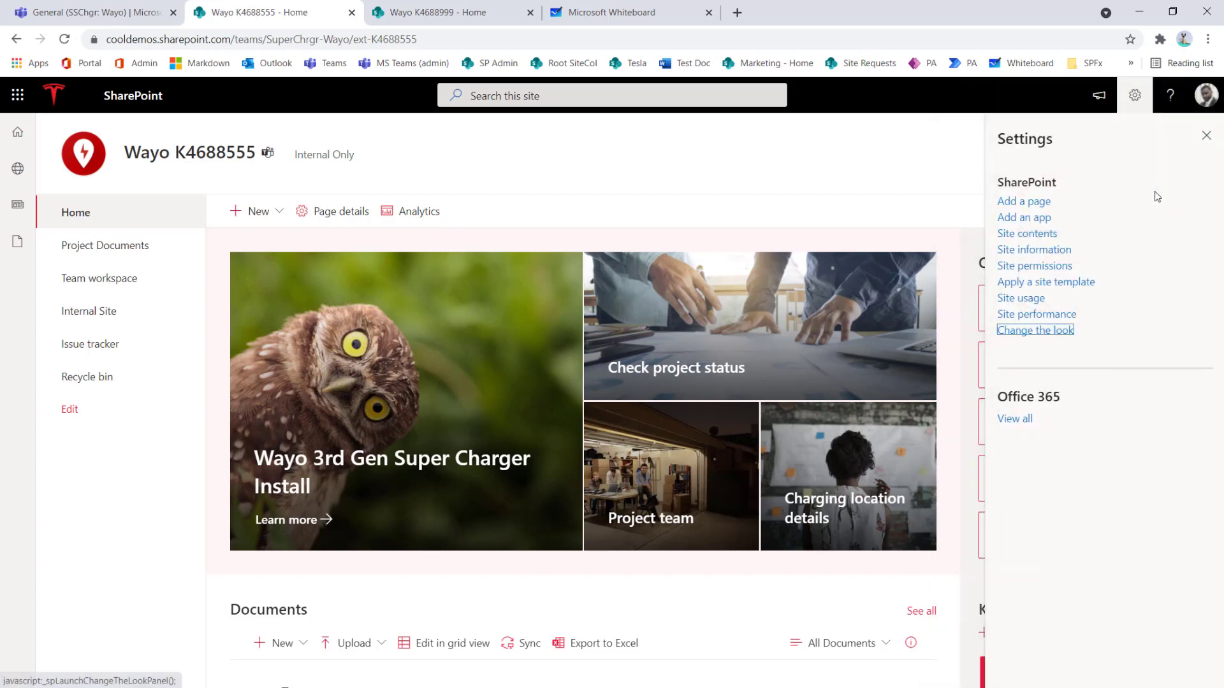
left_click(1206, 135)
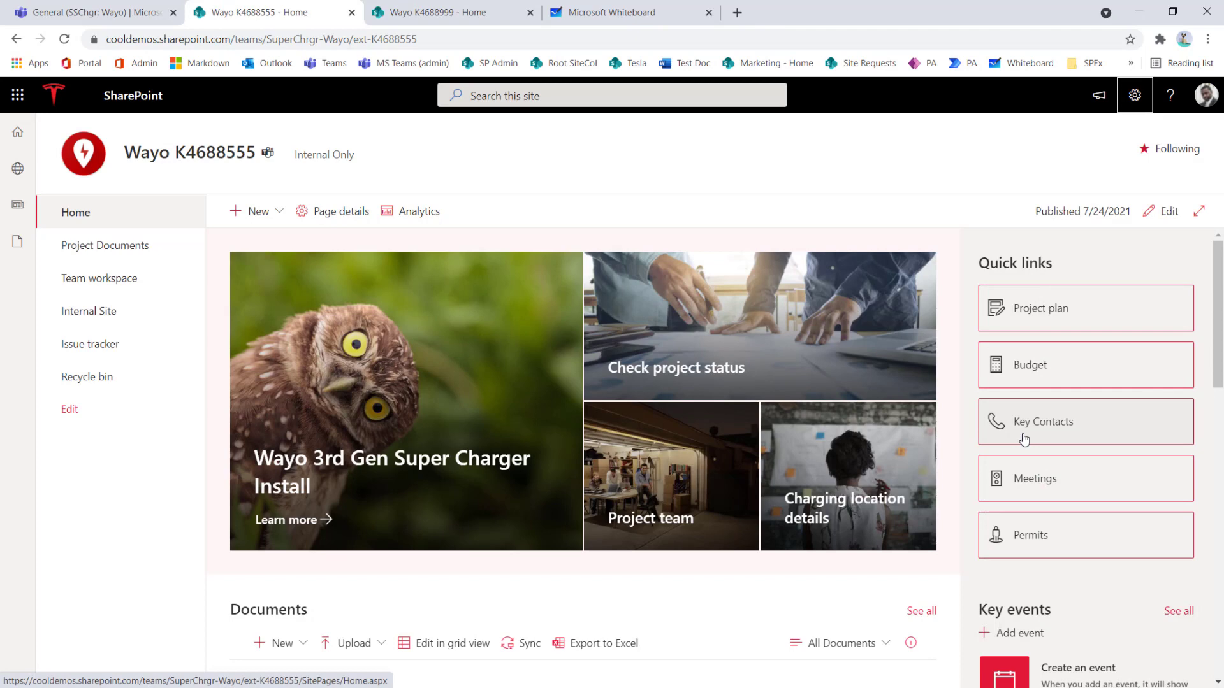
- Look over the rethemed home page, from the hero tiles and quick links down to the documents, key events and team sections
scroll(1052, 333, "down", 5)
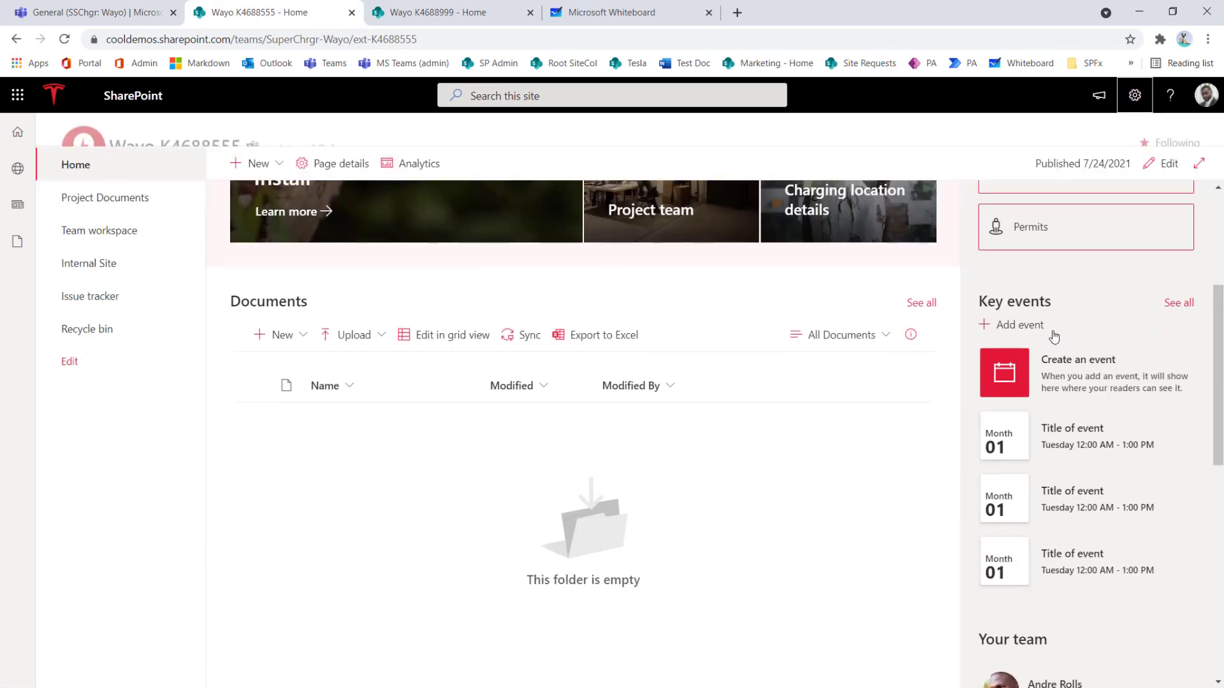
scroll(1051, 331, "down", 6)
scroll(1051, 331, "up", 10)
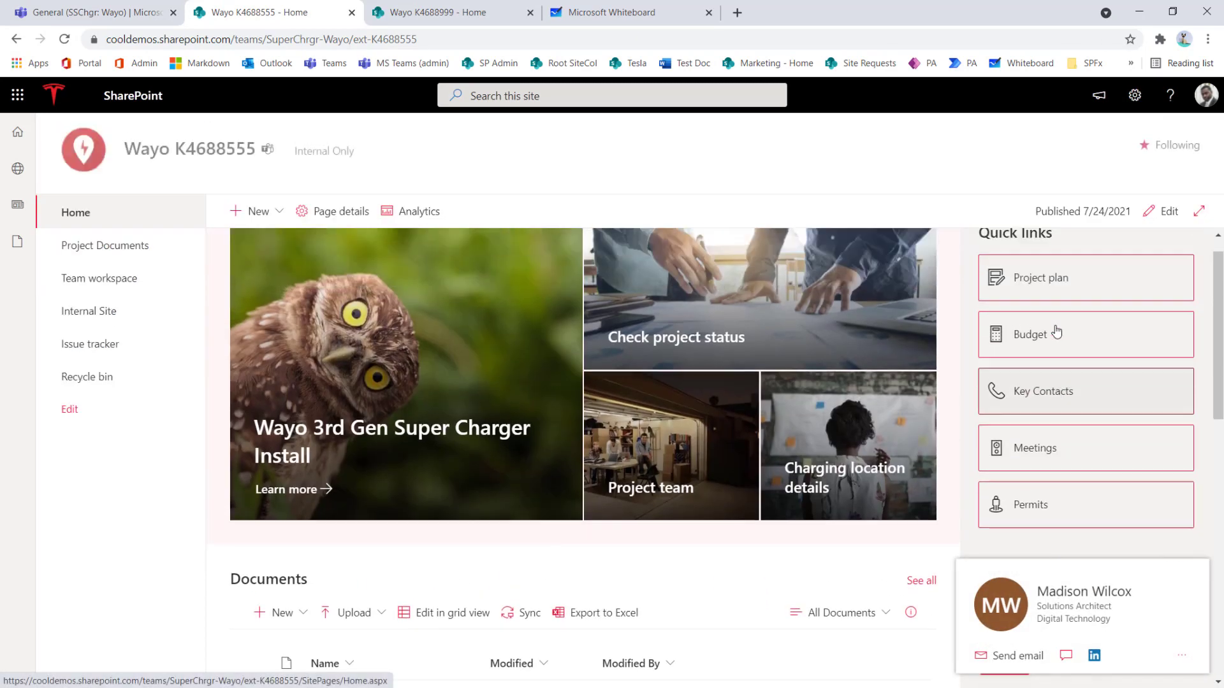
scroll(1056, 331, "up", 1)
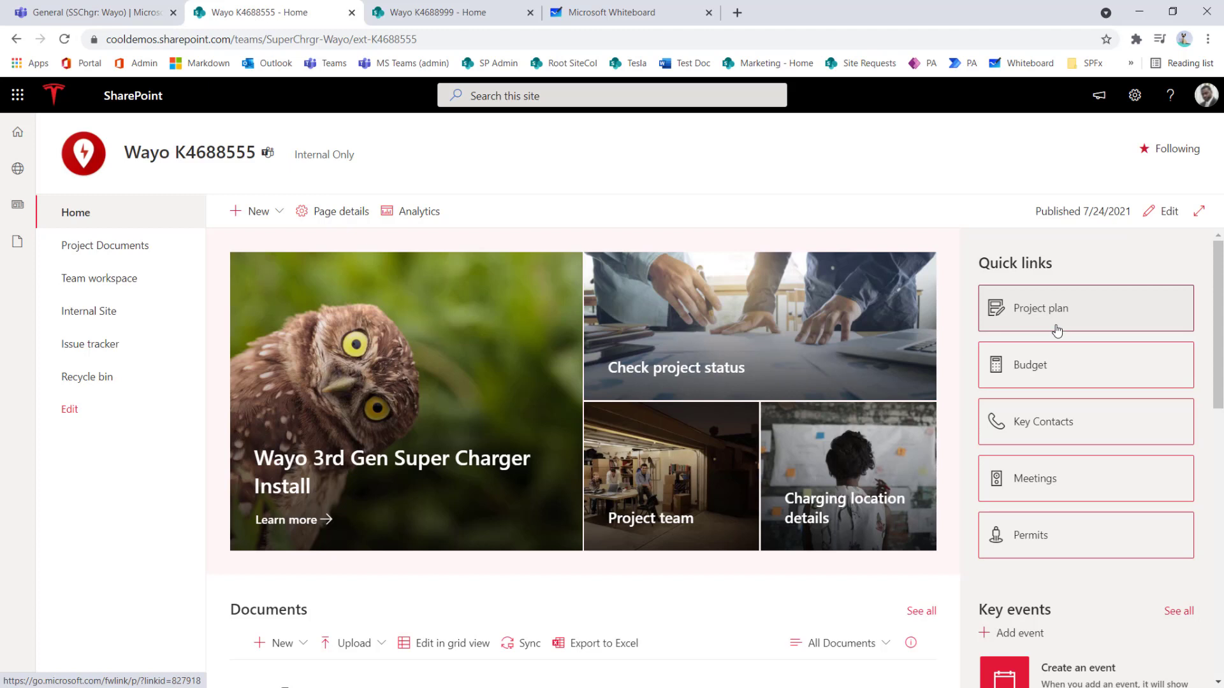
scroll(1057, 330, "down", 5)
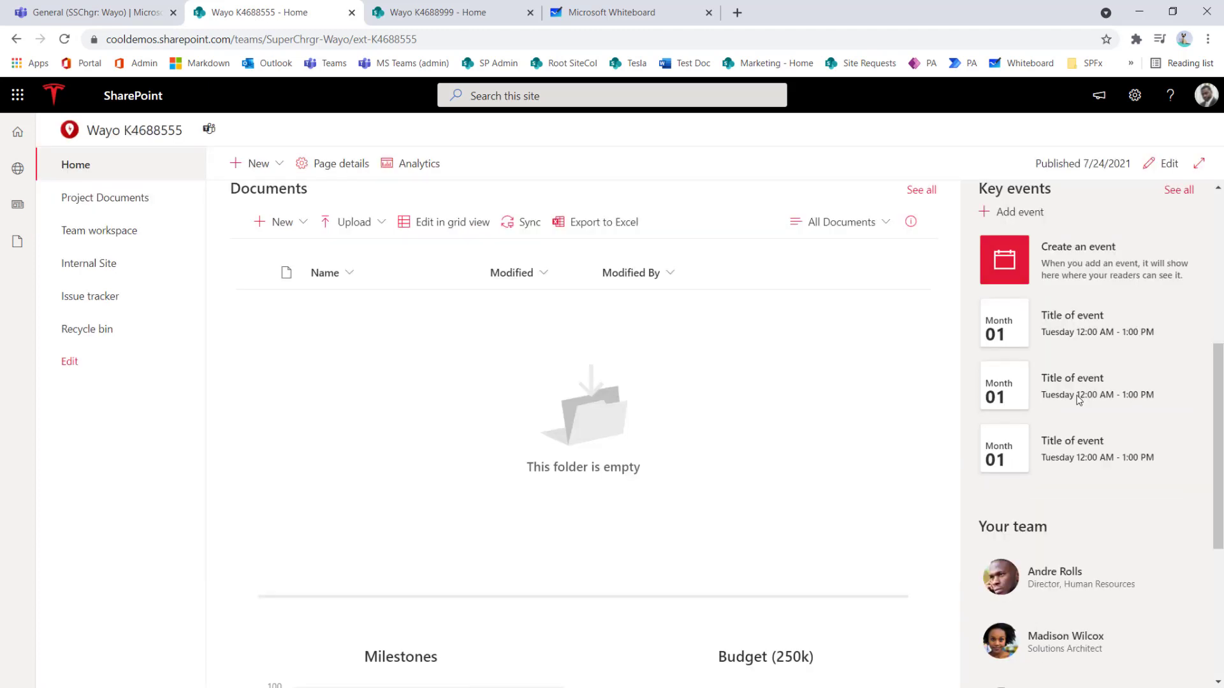